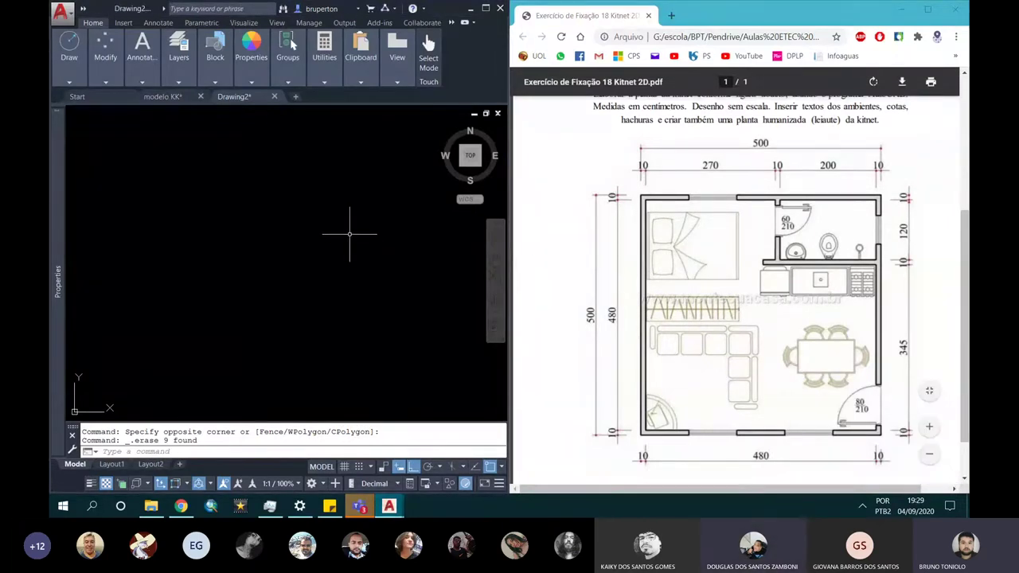
# Draw a closed square outline with four 5-unit sides using the Line command.
pyautogui.write('l')
pyautogui.press('Escape')
pyautogui.write('l')
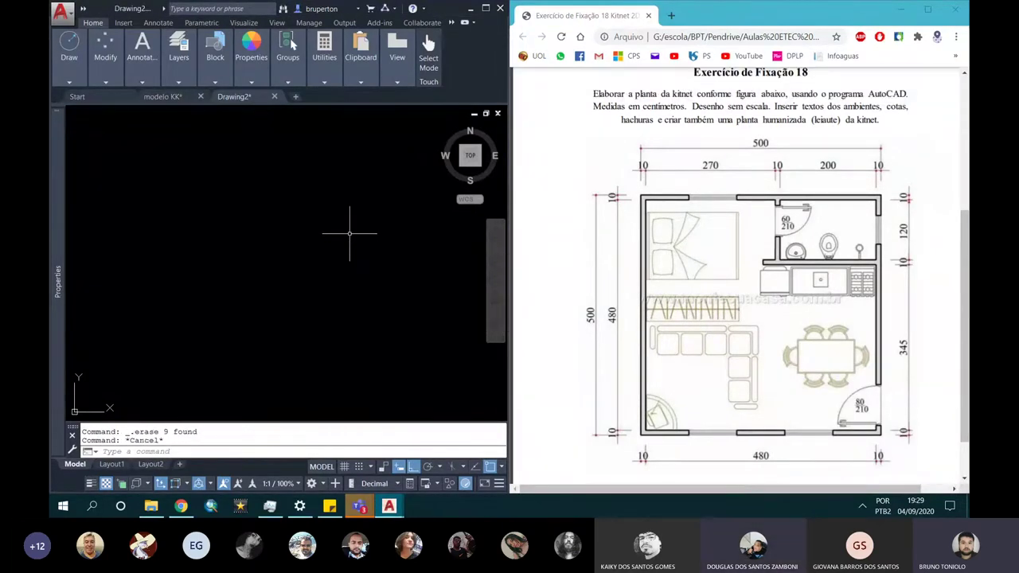
pyautogui.press('Return')
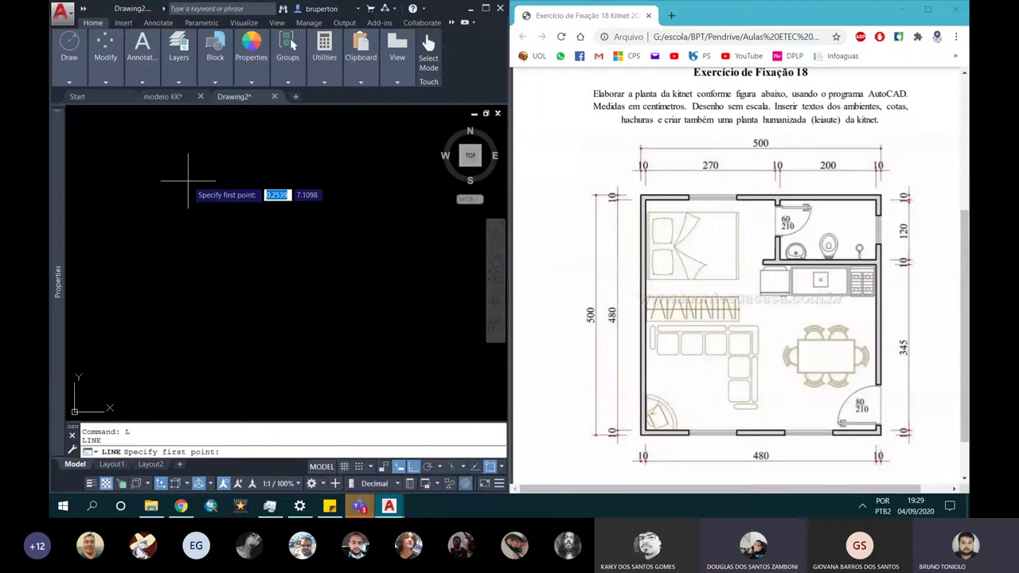
pyautogui.click(147, 187)
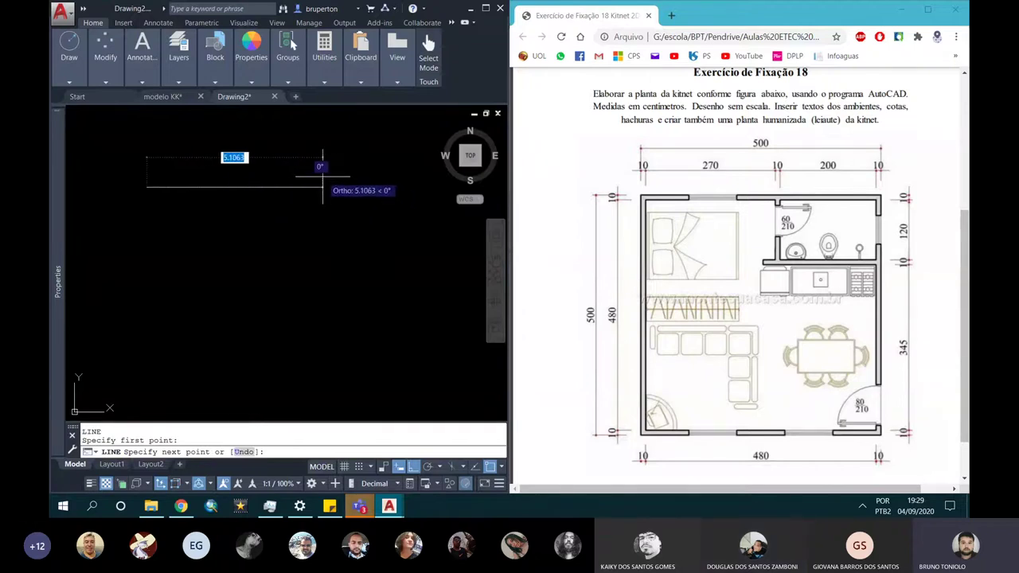
pyautogui.write('5')
pyautogui.press('Return')
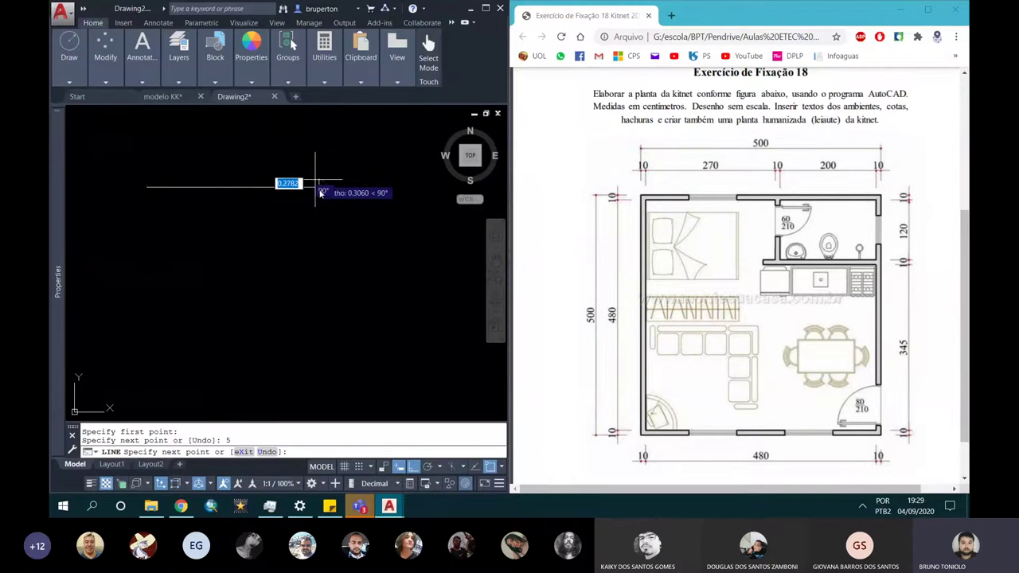
pyautogui.write('5')
pyautogui.press('Return')
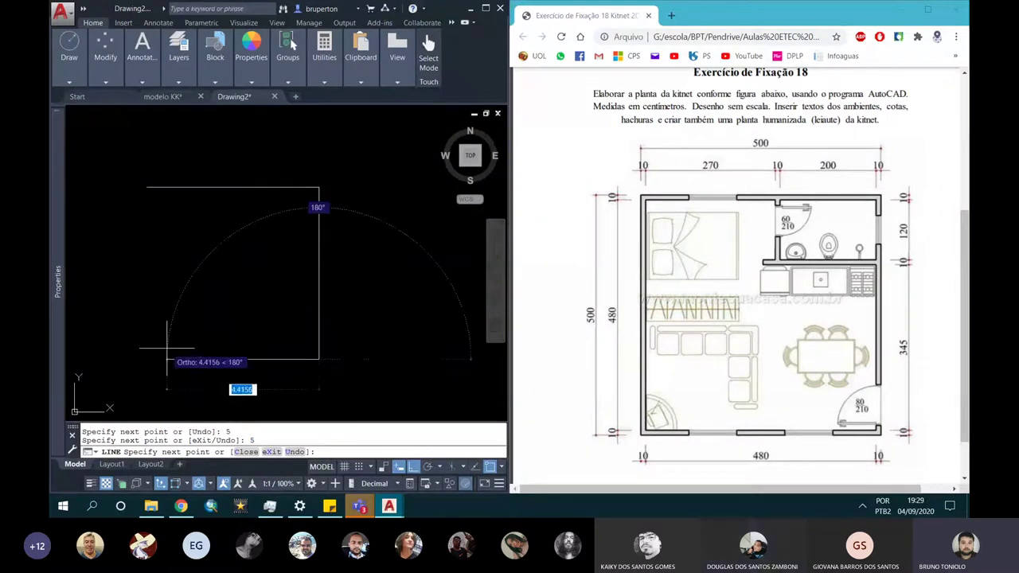
pyautogui.write('5')
pyautogui.press('Return')
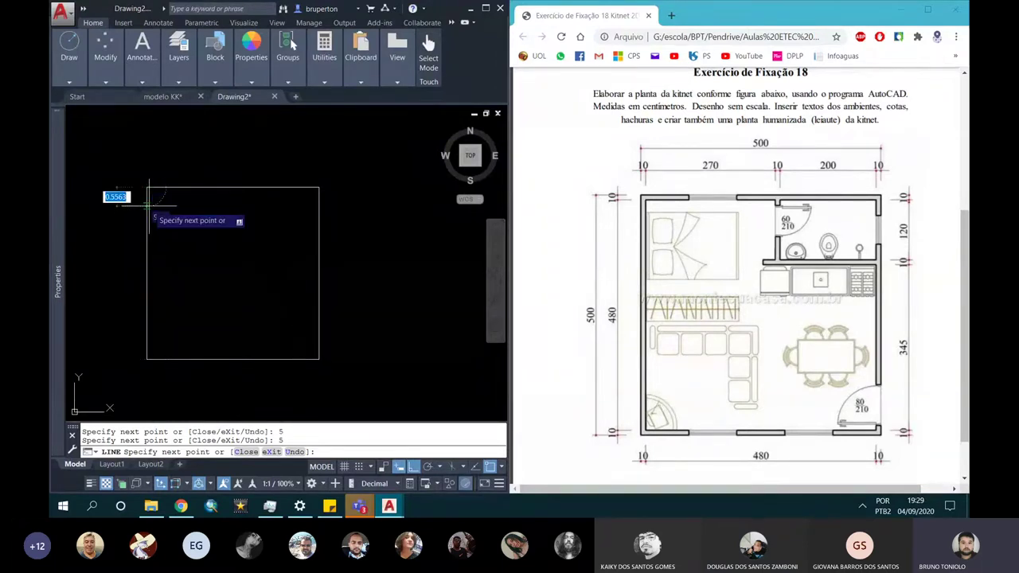
pyautogui.press('Escape')
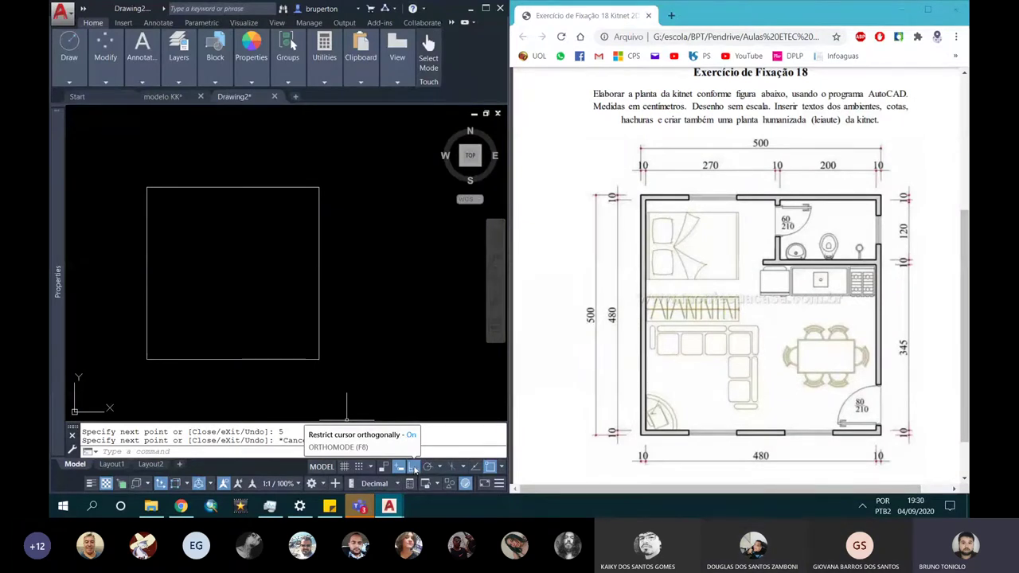
pyautogui.scroll(2, 246, 234)
# Offset the square's right, top and bottom sides 0.1 inward to thicken the walls.
pyautogui.moveTo(246, 234); pyautogui.dragTo(321, 225, button='middle')
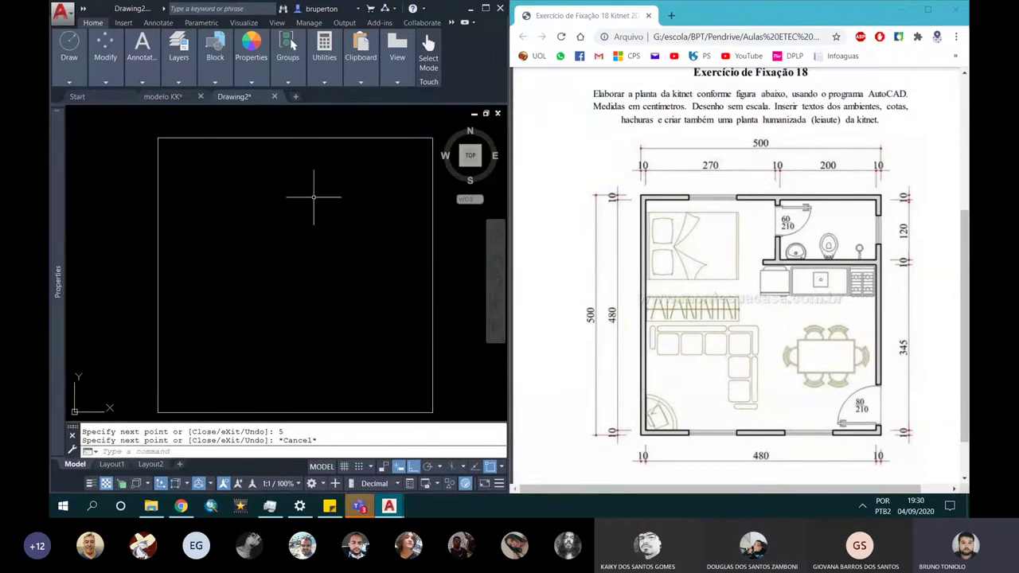
pyautogui.write('o')
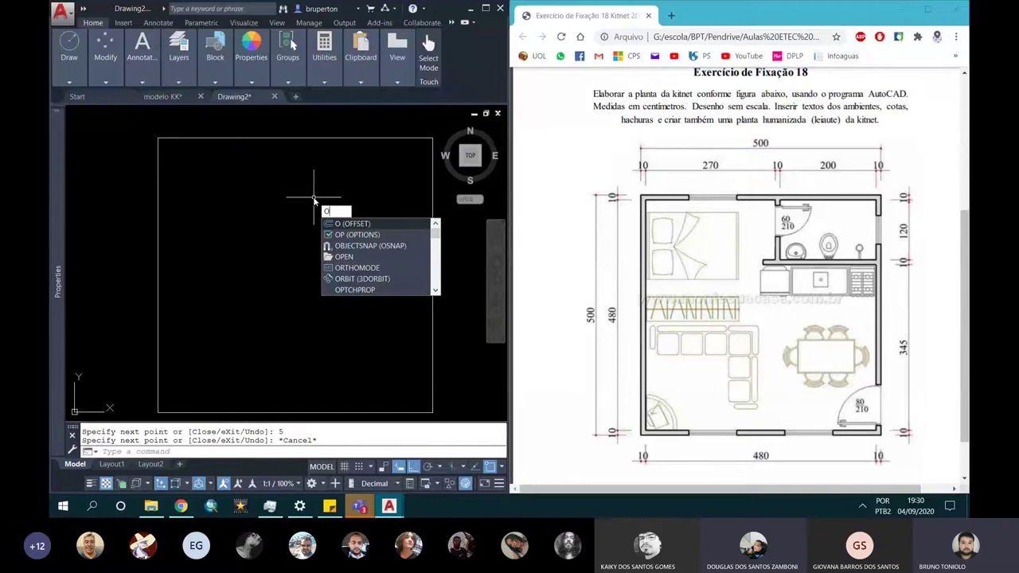
pyautogui.click(346, 228)
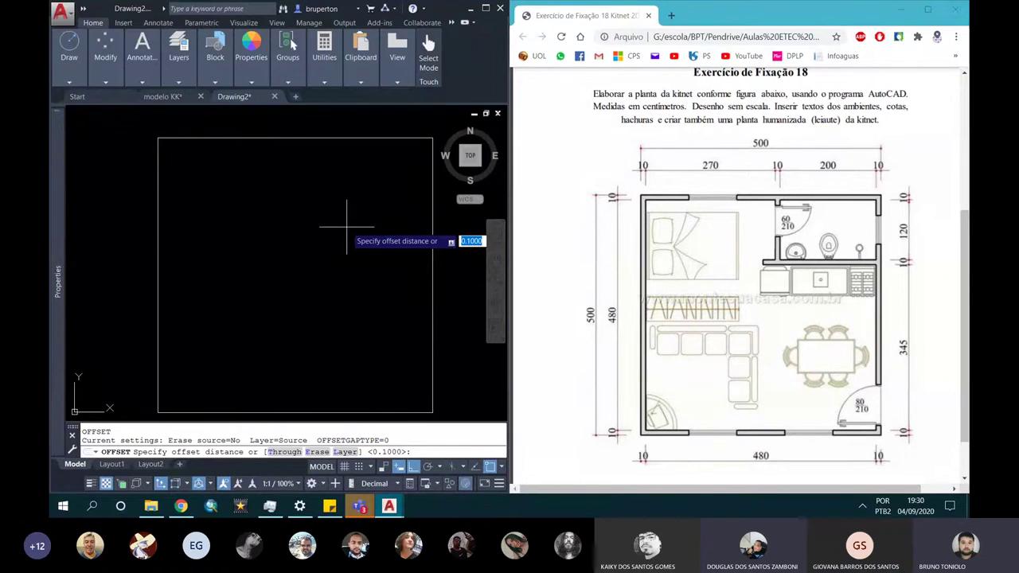
pyautogui.write('0.1')
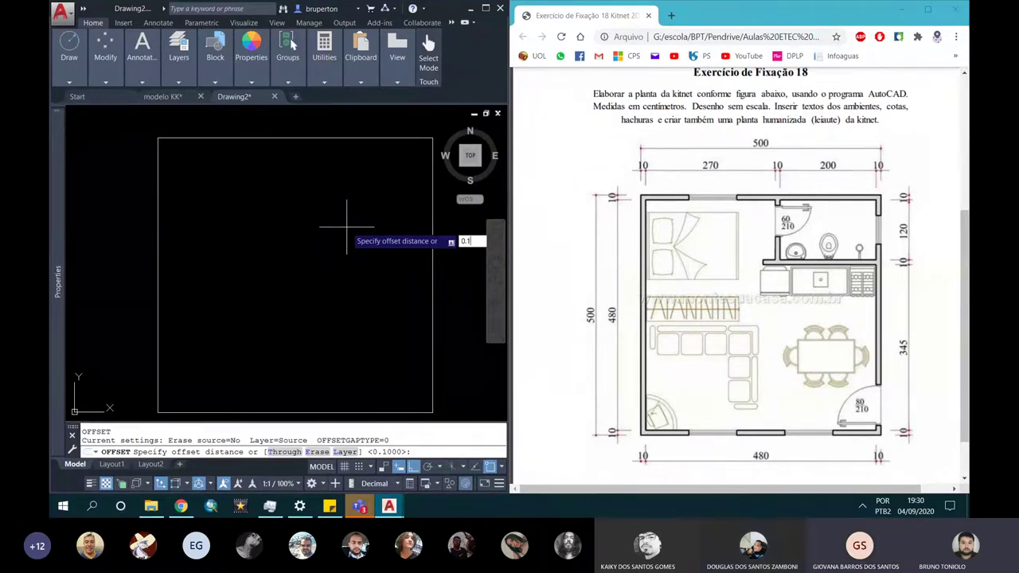
pyautogui.press('Return')
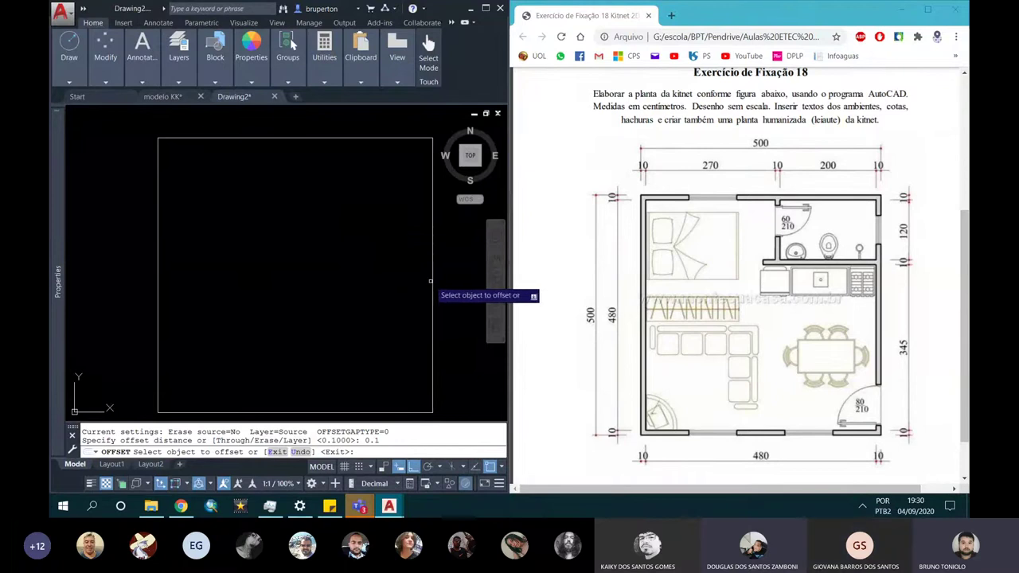
pyautogui.click(430, 281)
pyautogui.click(390, 279)
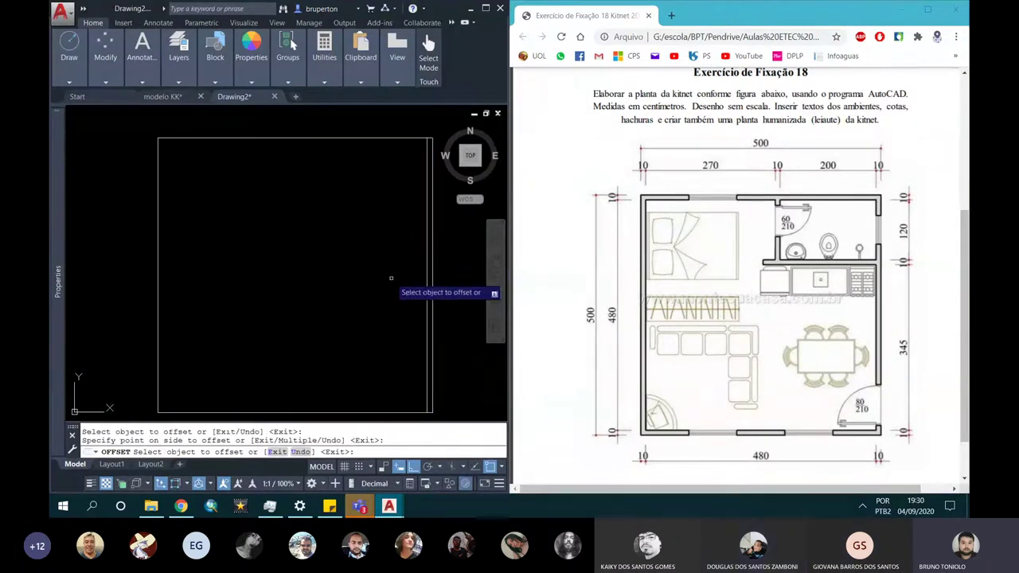
pyautogui.click(348, 141)
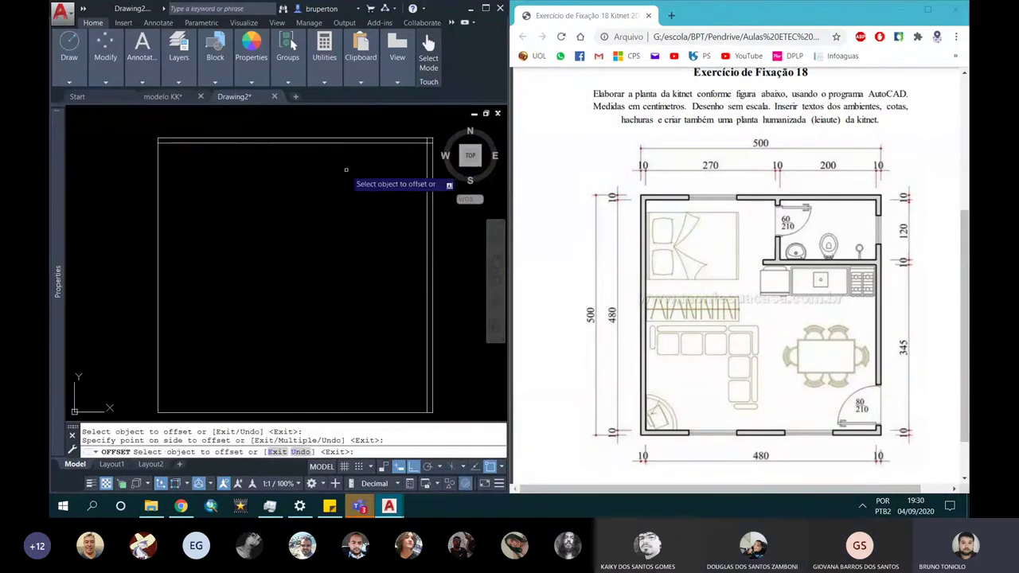
pyautogui.click(191, 203)
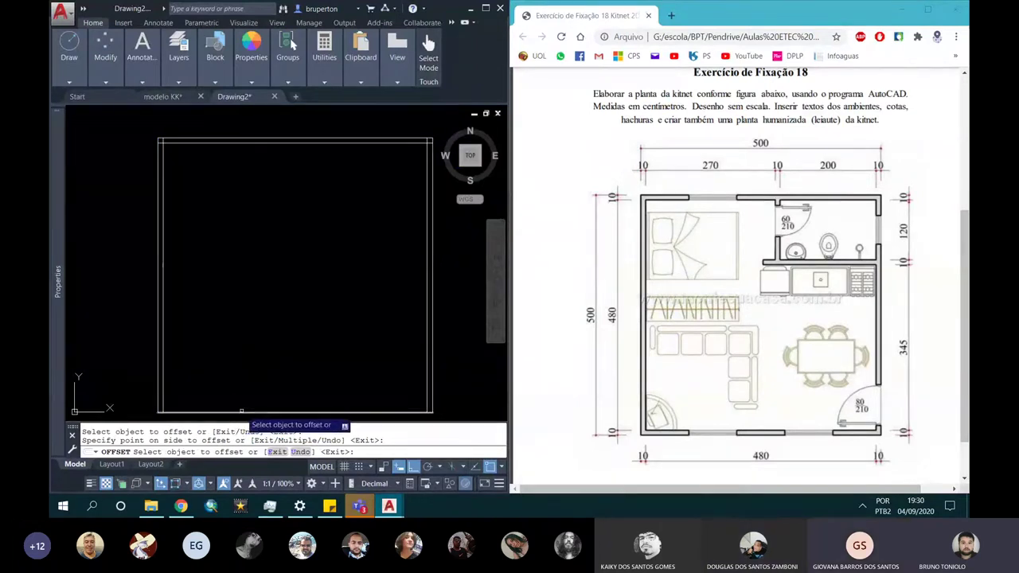
pyautogui.click(239, 413)
pyautogui.click(237, 374)
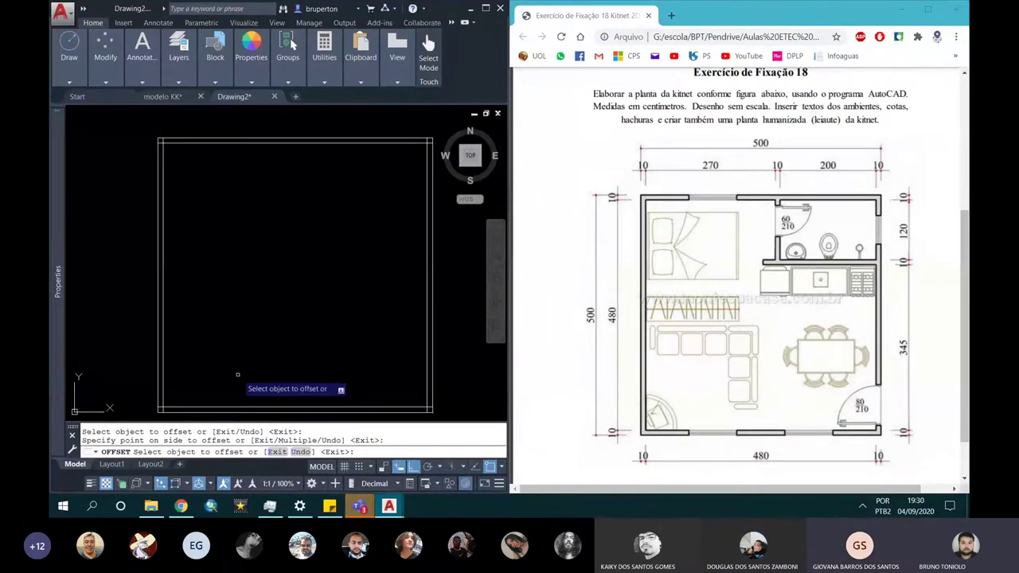
pyautogui.press('Escape')
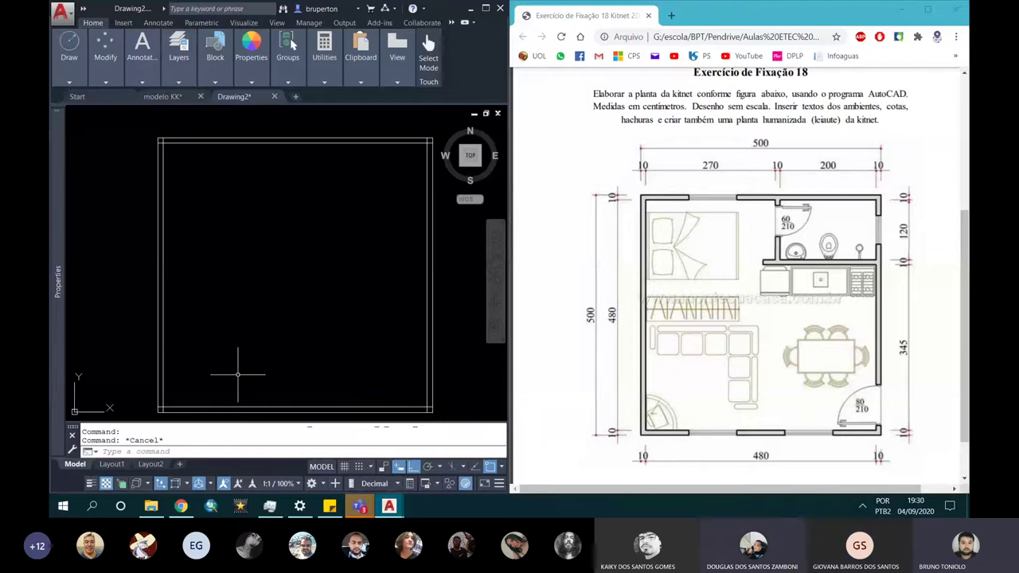
pyautogui.scroll(4, 159, 136)
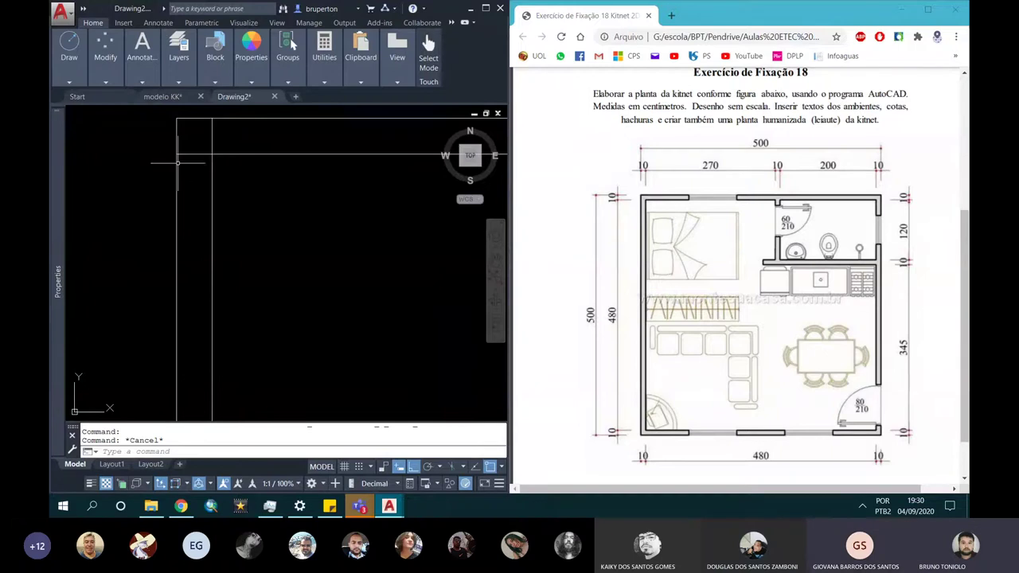
pyautogui.scroll(-2, 257, 217)
pyautogui.scroll(-1, 251, 213)
pyautogui.scroll(-1, 251, 213)
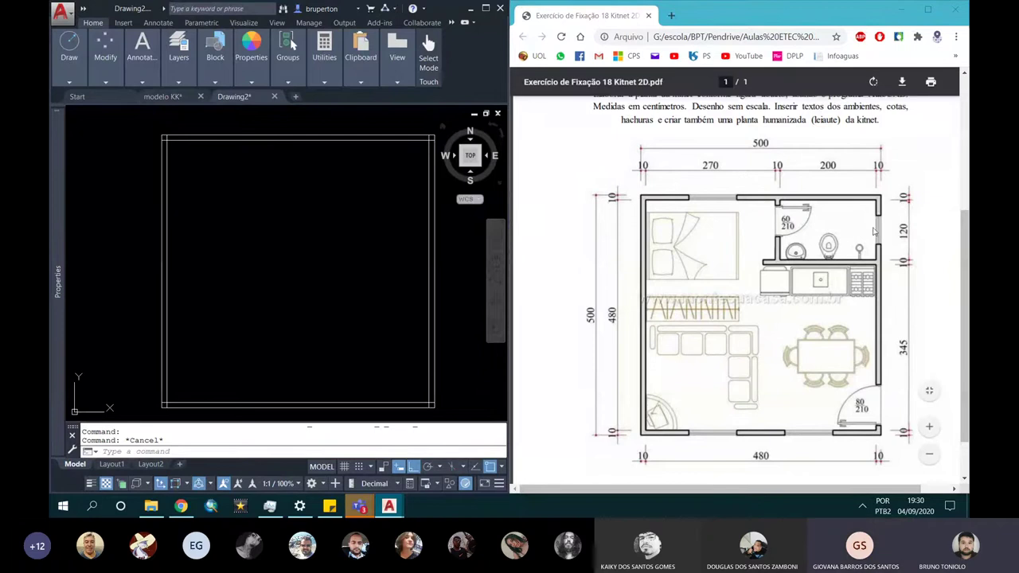
pyautogui.write('o')
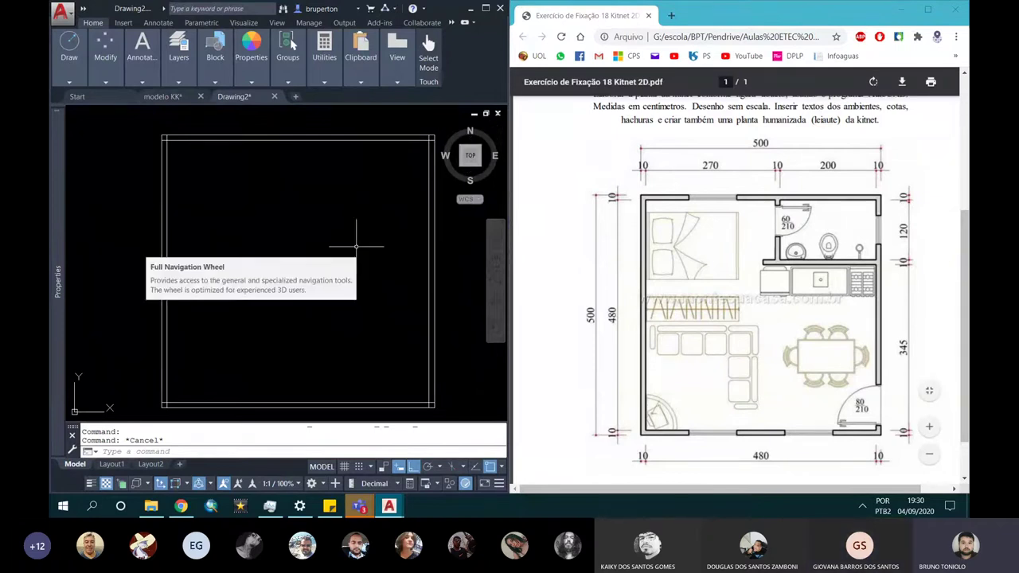
pyautogui.press('Return')
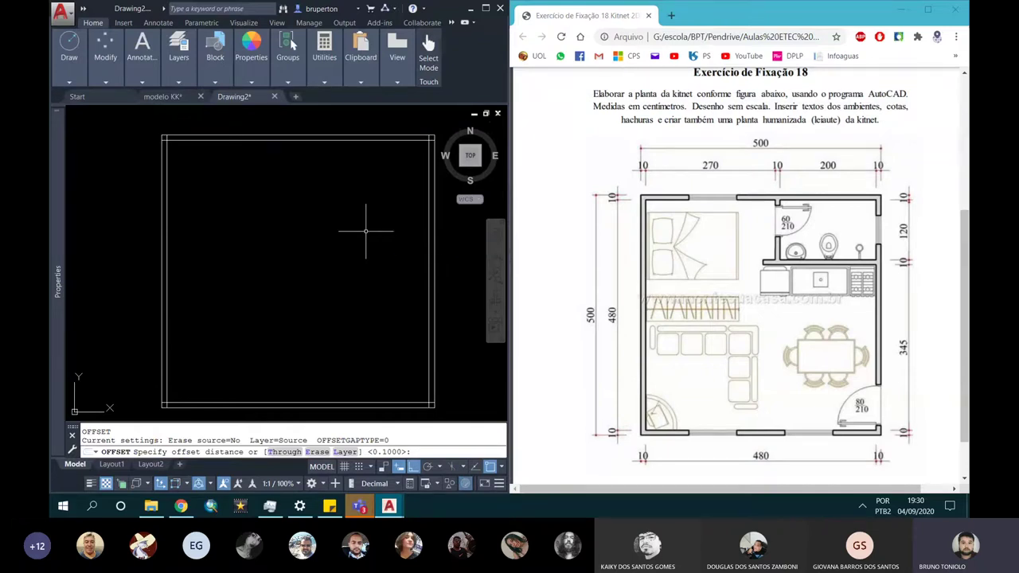
pyautogui.press('Escape')
pyautogui.rightClick(366, 231)
pyautogui.press('Return')
pyautogui.moveTo(744, 206)
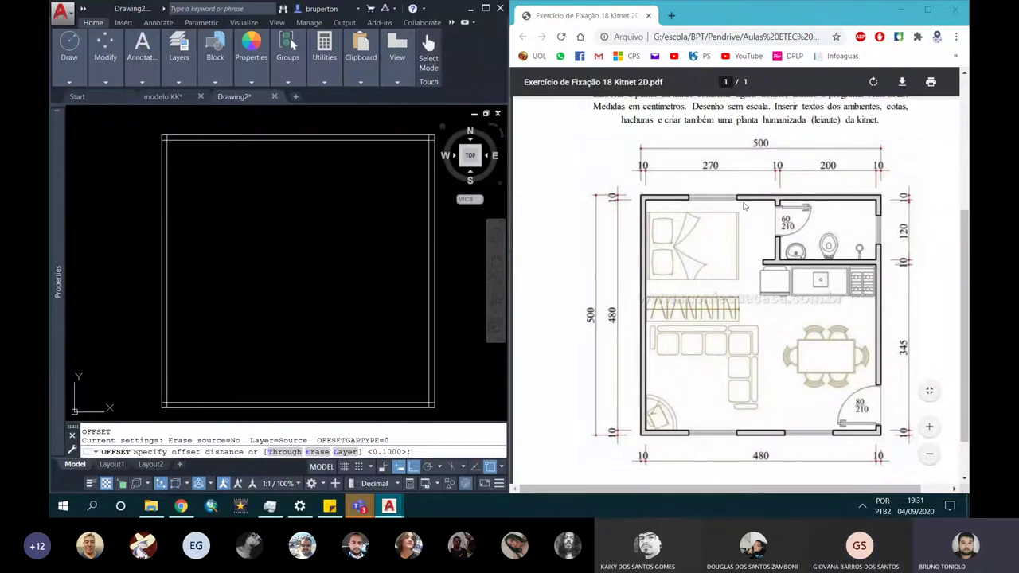
pyautogui.press('Escape')
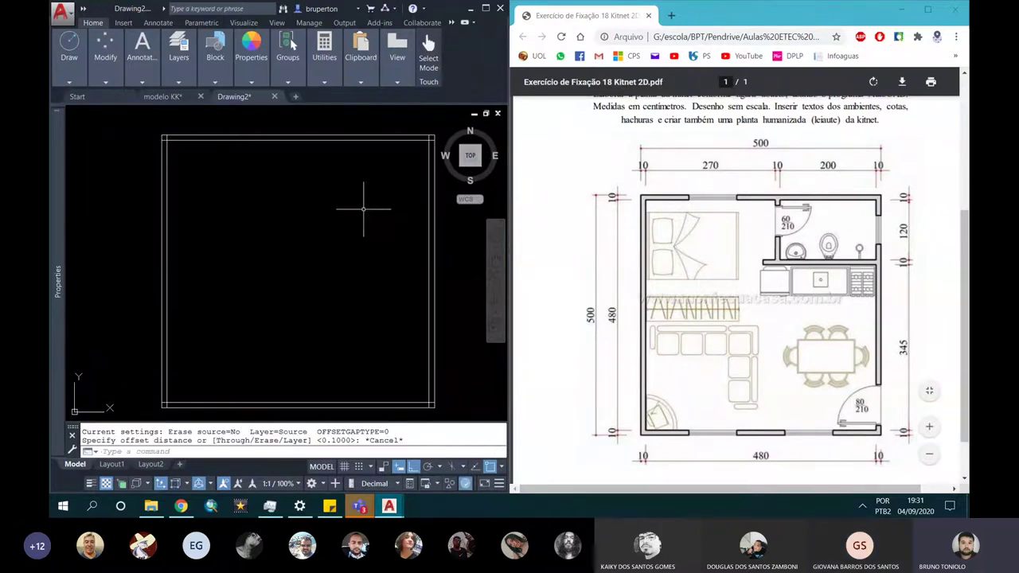
# Offset the right wall line 2 units inward to create a vertical interior line.
pyautogui.press('Return')
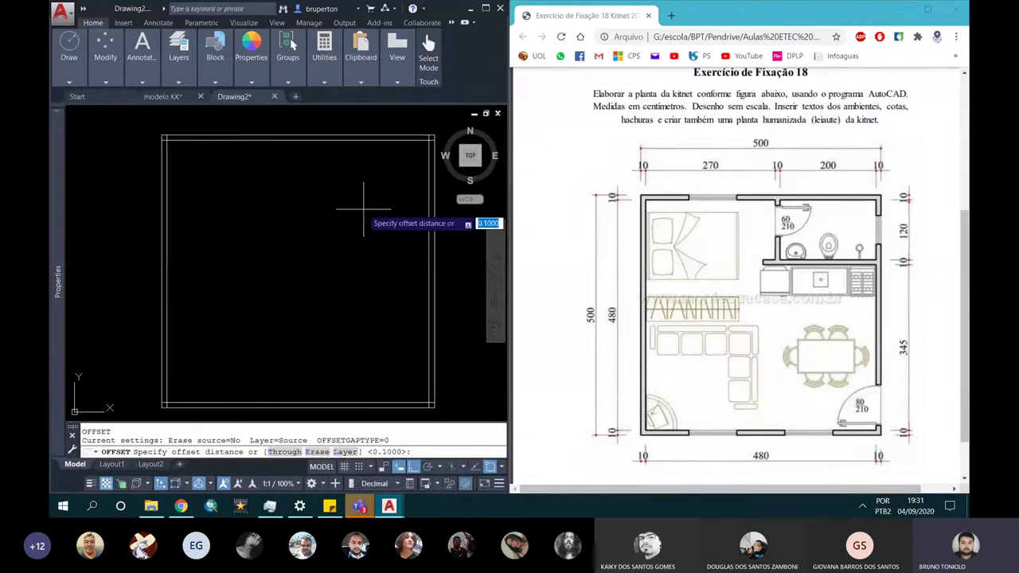
pyautogui.write('2')
pyautogui.press('Return')
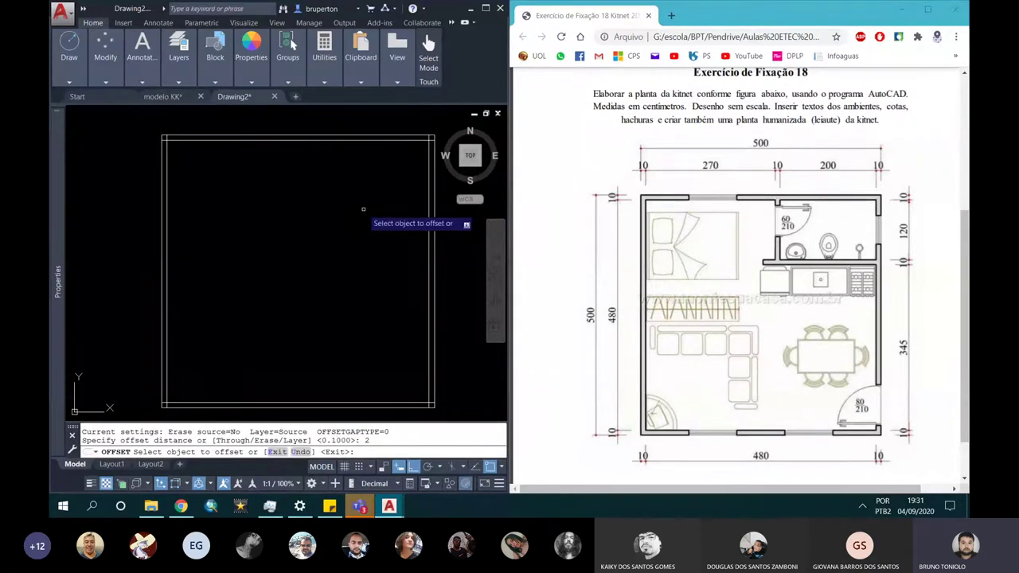
pyautogui.click(430, 167)
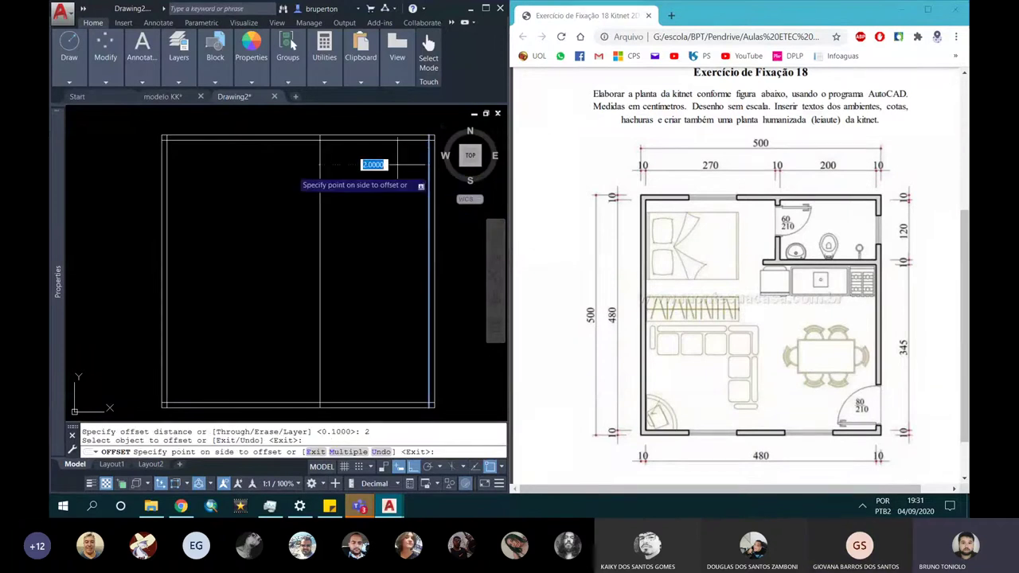
pyautogui.click(289, 174)
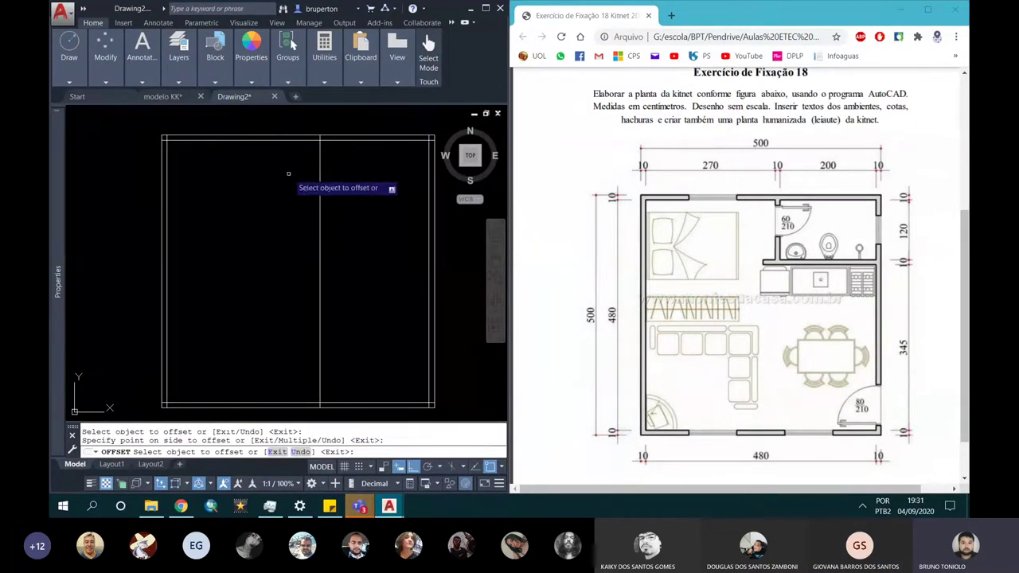
pyautogui.press('Escape')
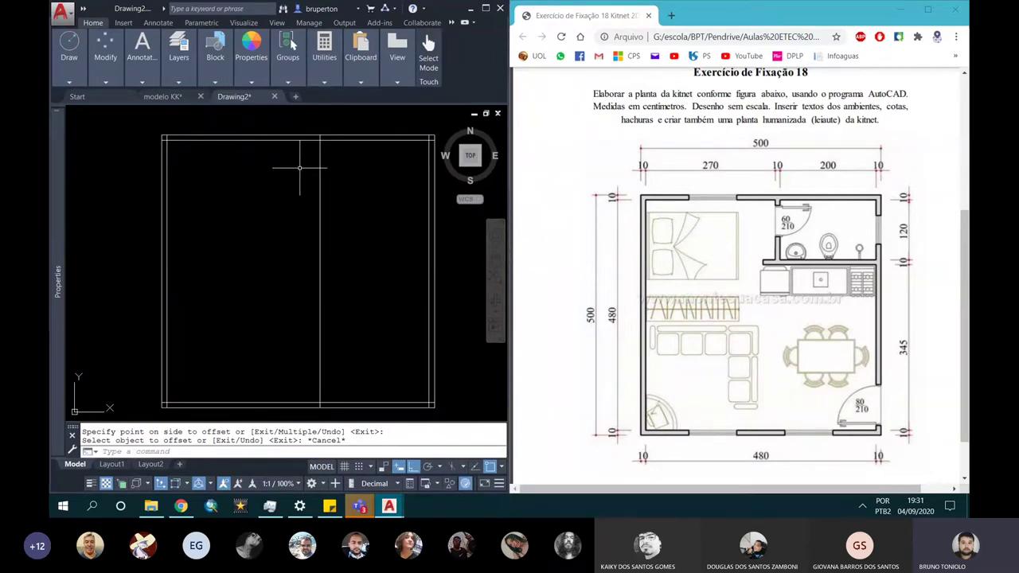
# Offset the middle vertical line 0.1 to its left, forming the partition's thickness.
pyautogui.write('o')
pyautogui.press('Return')
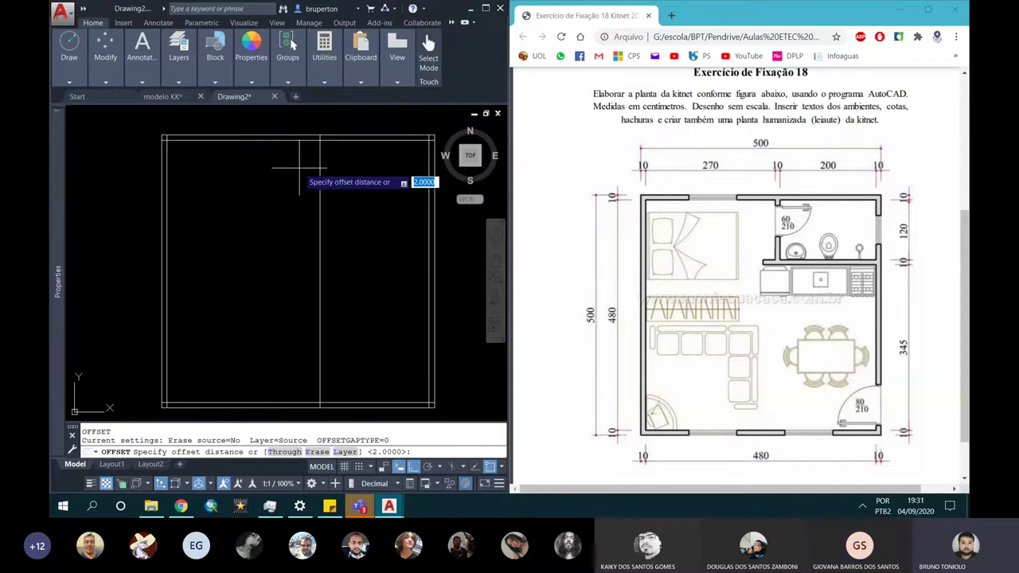
pyautogui.write('0.1')
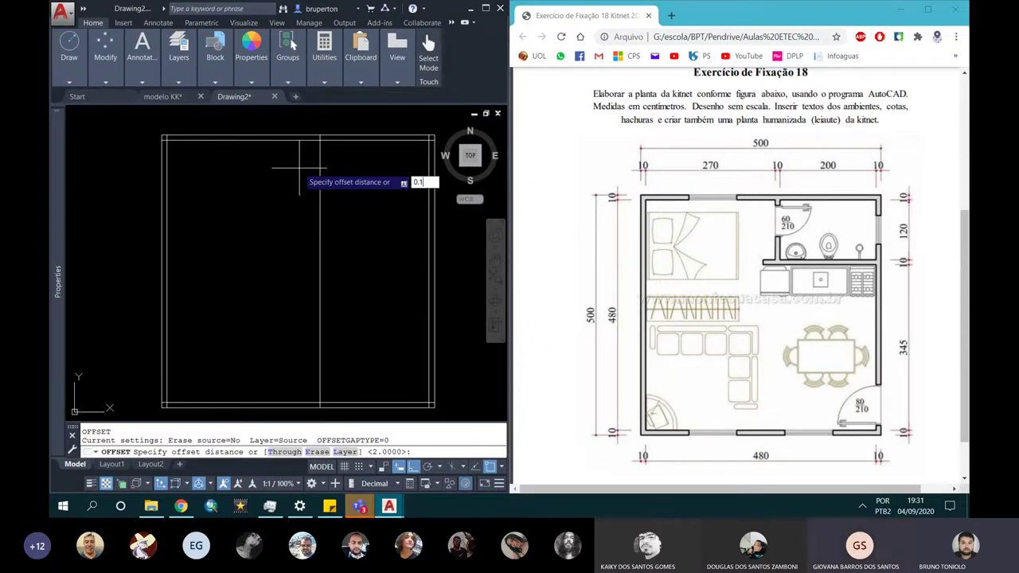
pyautogui.press('Return')
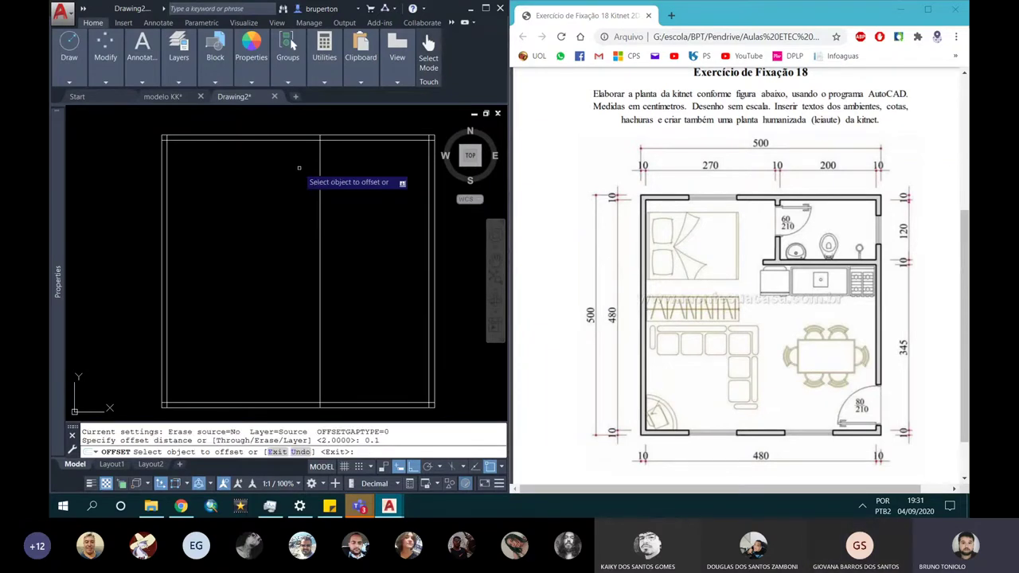
pyautogui.click(319, 181)
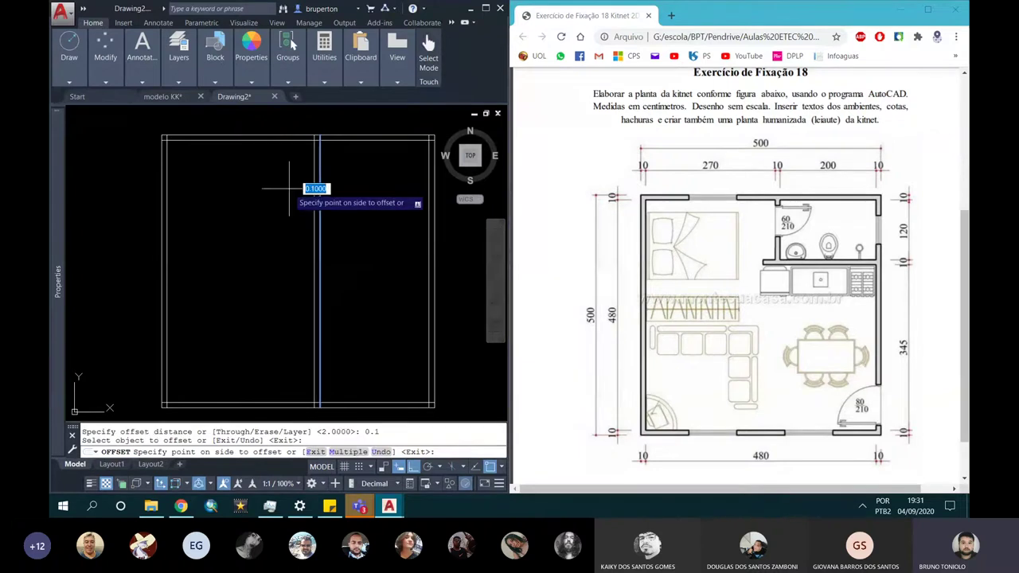
pyautogui.click(287, 189)
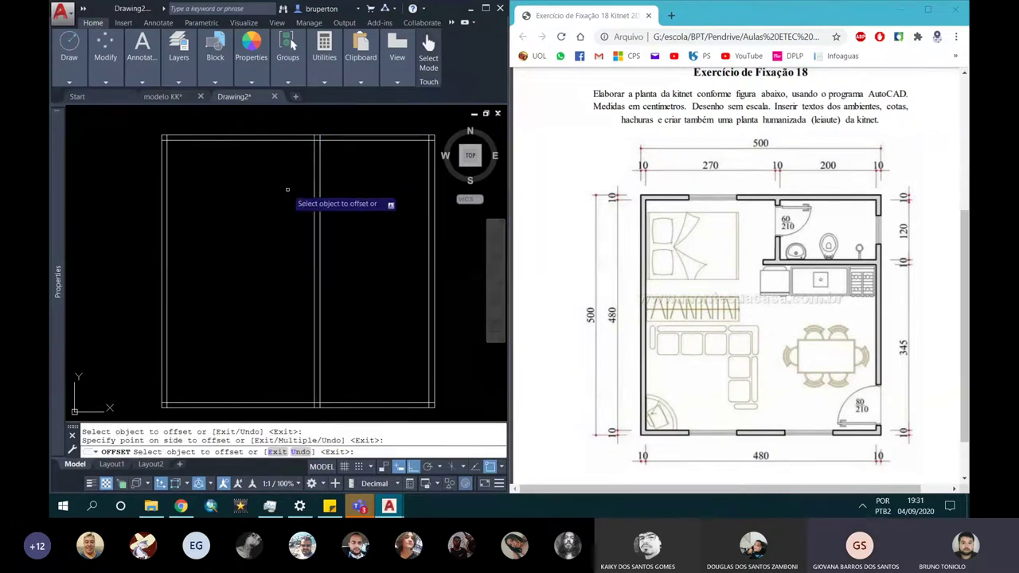
pyautogui.press('Escape')
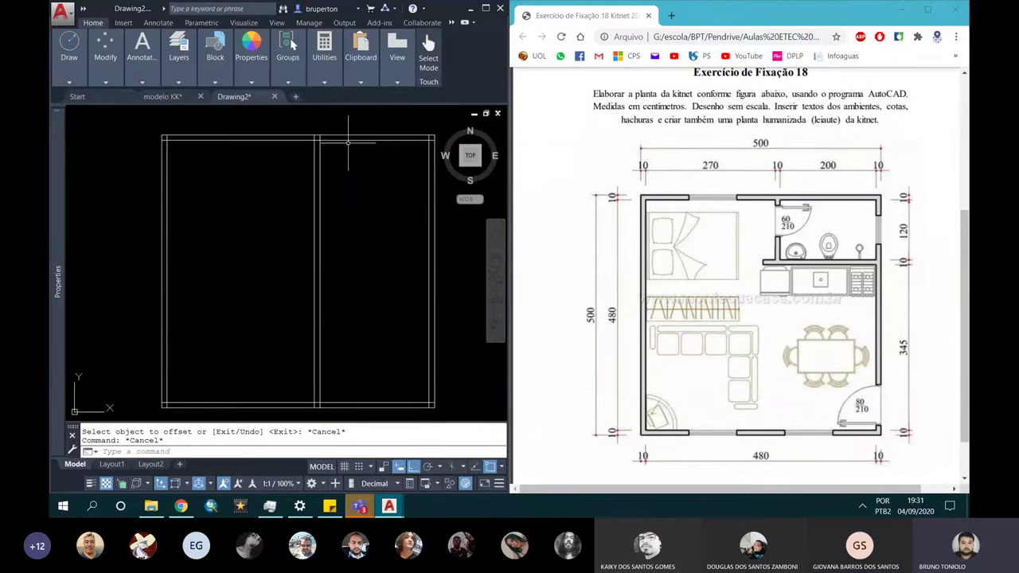
# Offset the top wall line 1.2 downward to create a horizontal interior line.
pyautogui.press('Return')
pyautogui.write('1.2')
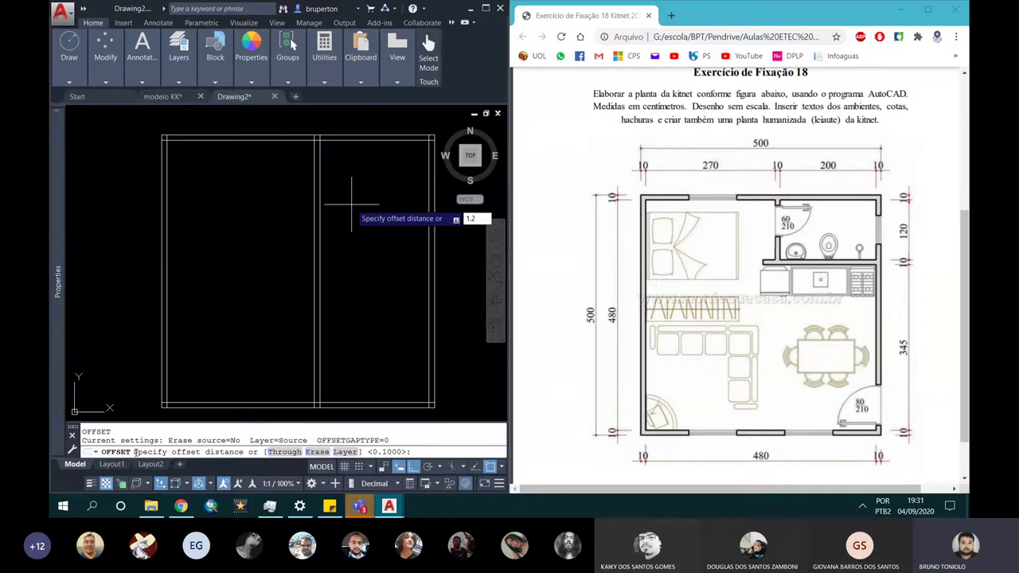
pyautogui.press('Return')
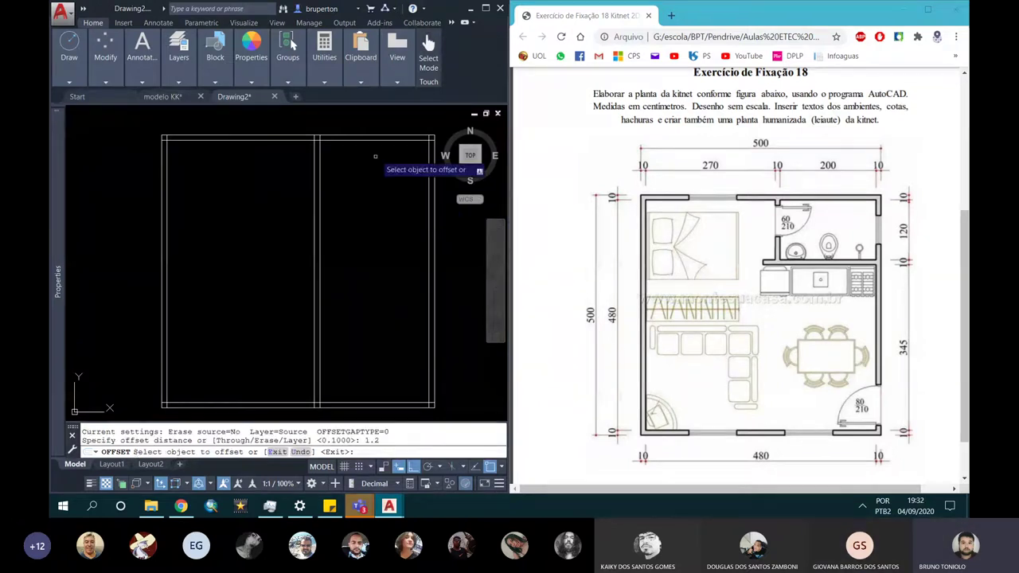
pyautogui.click(377, 139)
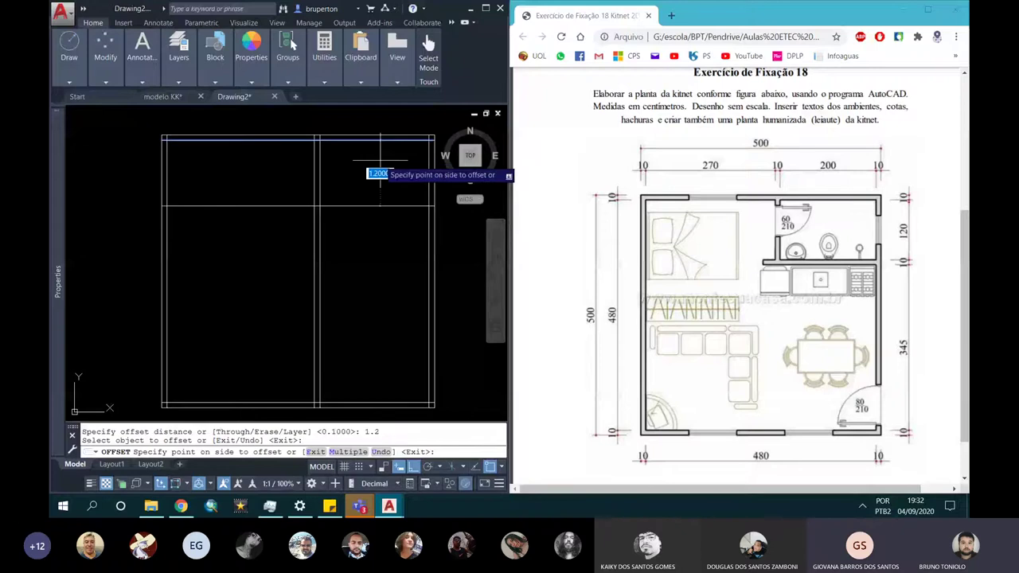
pyautogui.click(380, 160)
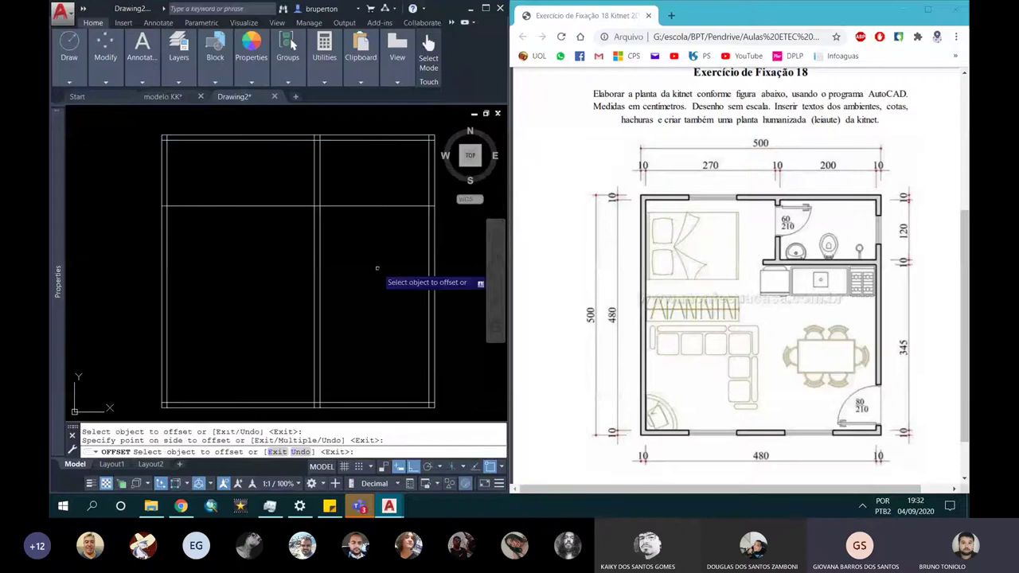
pyautogui.press('Return')
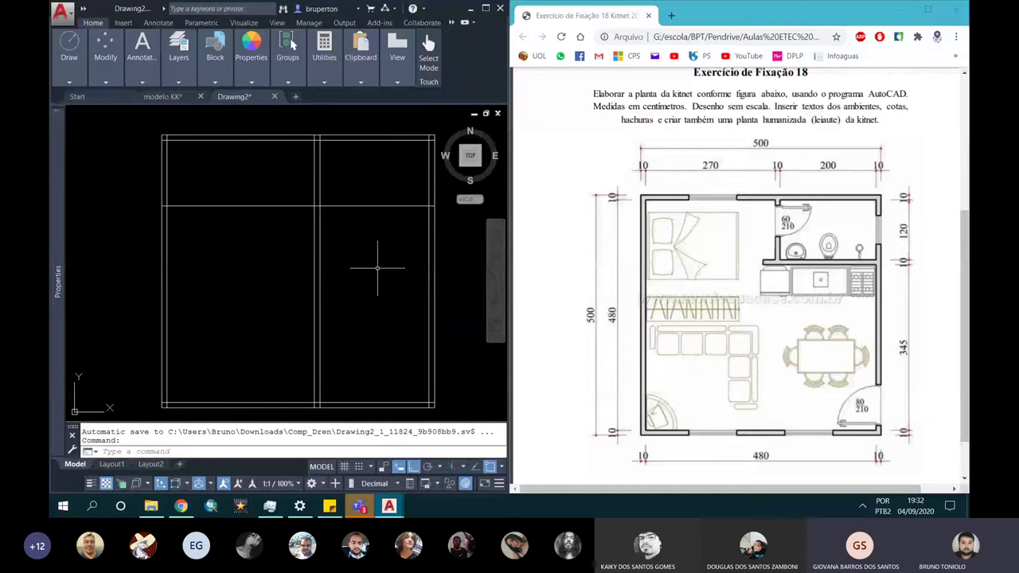
# Add a second line 0.1 below the new horizontal line to complete the double-line wall.
pyautogui.write('o')
pyautogui.press('Return')
pyautogui.write('0.1')
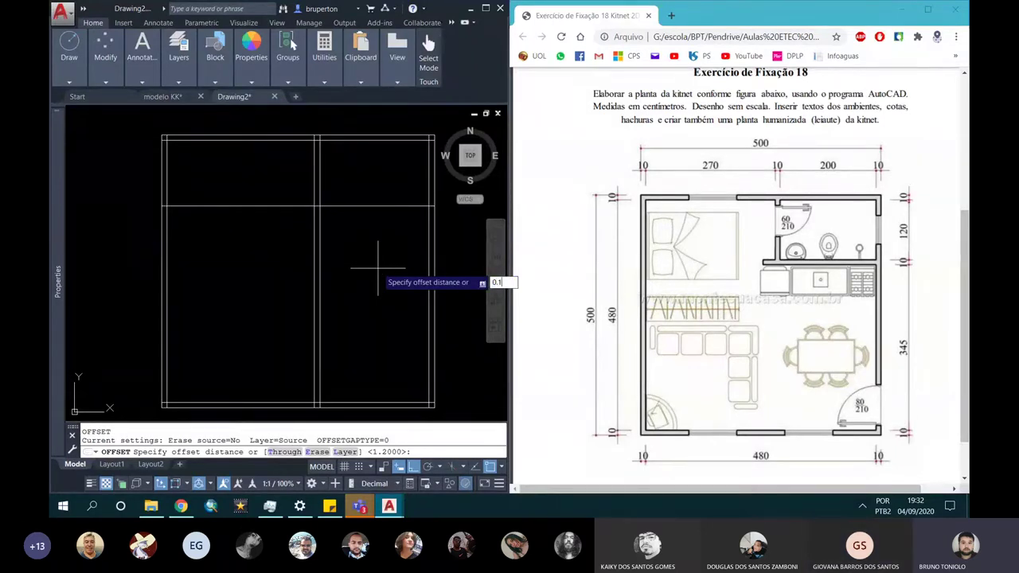
pyautogui.press('Return')
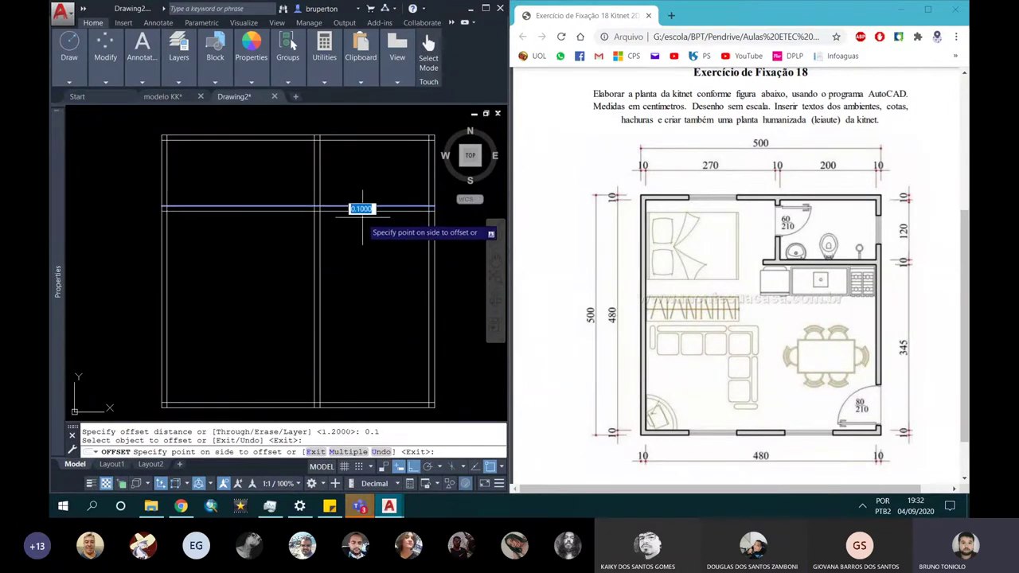
pyautogui.click(363, 249)
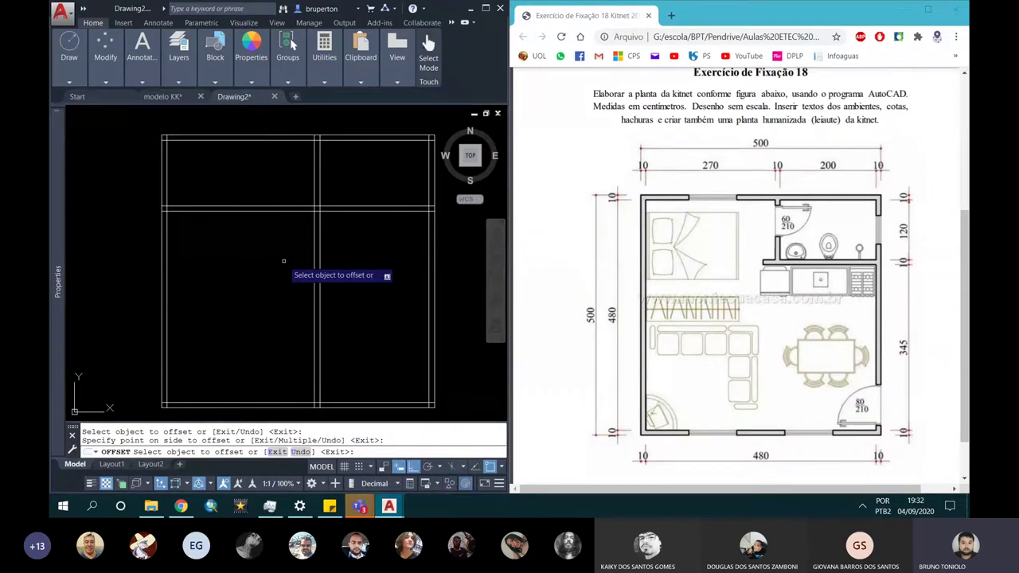
pyautogui.press('Escape')
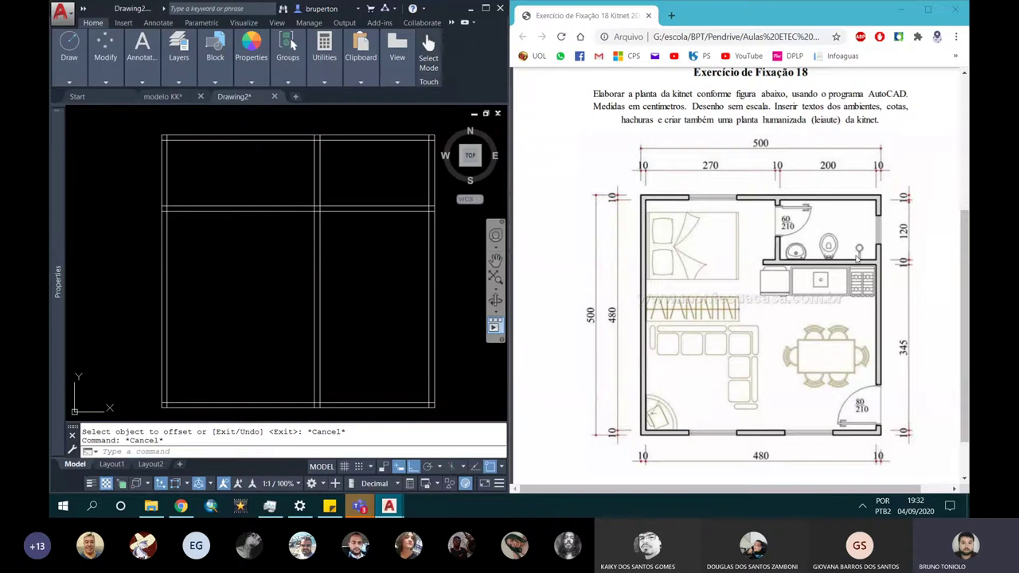
pyautogui.moveTo(398, 262)
pyautogui.scroll(3, 296, 191)
pyautogui.scroll(2, 318, 203)
pyautogui.scroll(-2, 312, 215)
pyautogui.scroll(-2, 325, 209)
pyautogui.scroll(2, 325, 209)
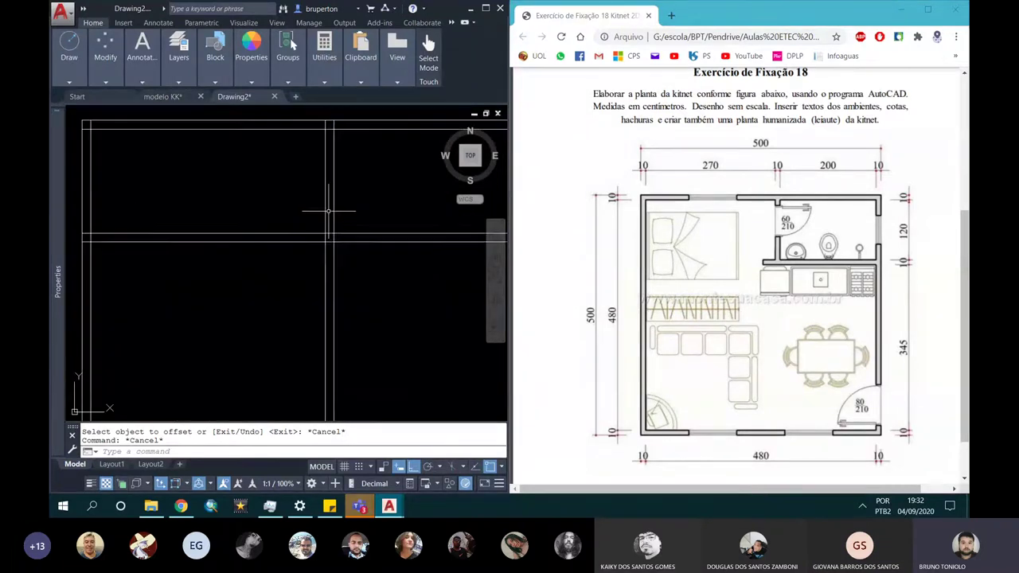
pyautogui.scroll(-1, 322, 209)
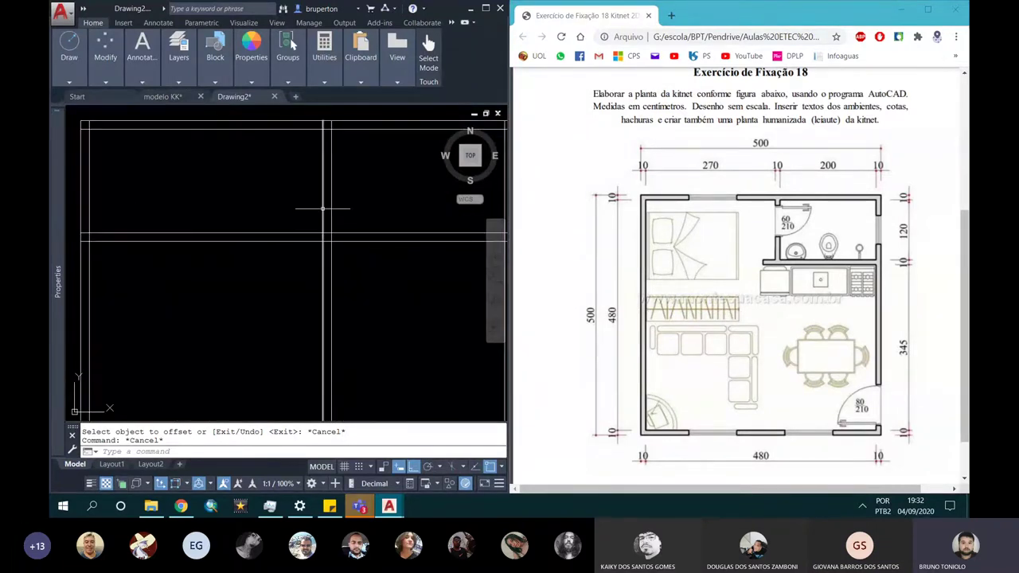
pyautogui.moveTo(243, 217); pyautogui.dragTo(308, 202, button='middle')
# Offset the interior wall line 0.3 to its left to mark the opening edge.
pyautogui.write('o')
pyautogui.press('Return')
pyautogui.write('0.3')
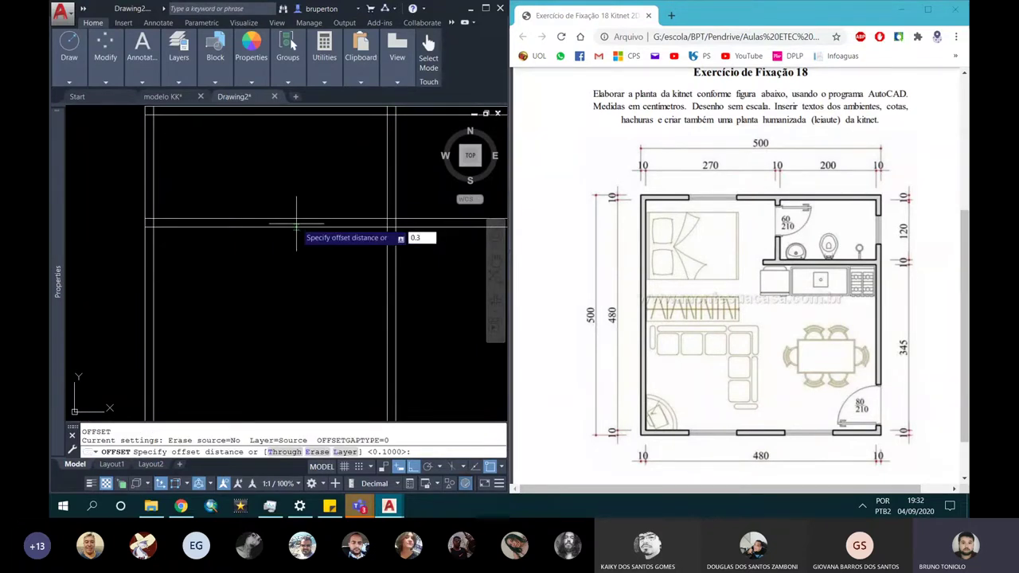
pyautogui.press('Return')
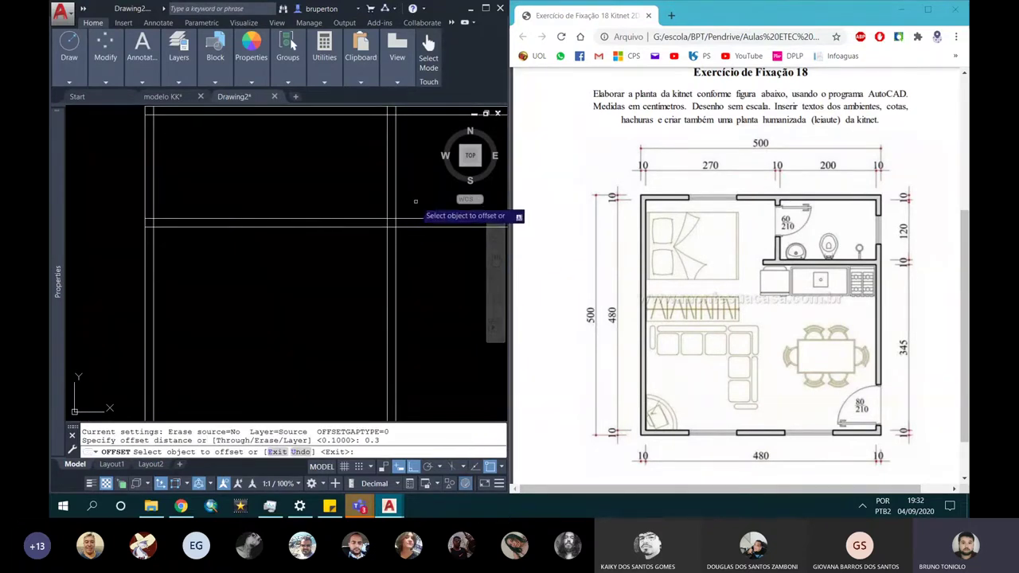
pyautogui.click(388, 200)
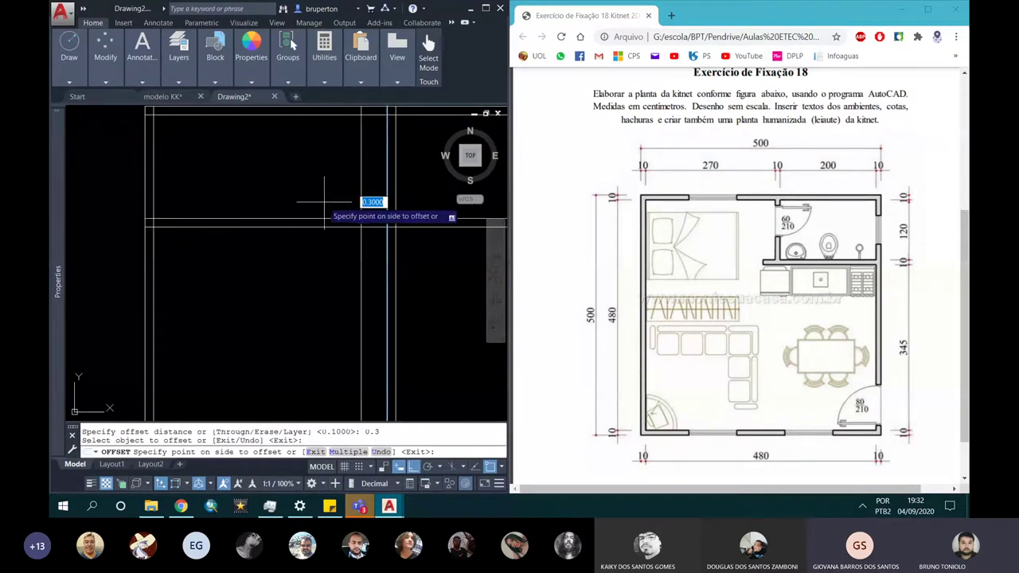
pyautogui.click(278, 196)
pyautogui.scroll(-2, 278, 197)
pyautogui.press('Escape')
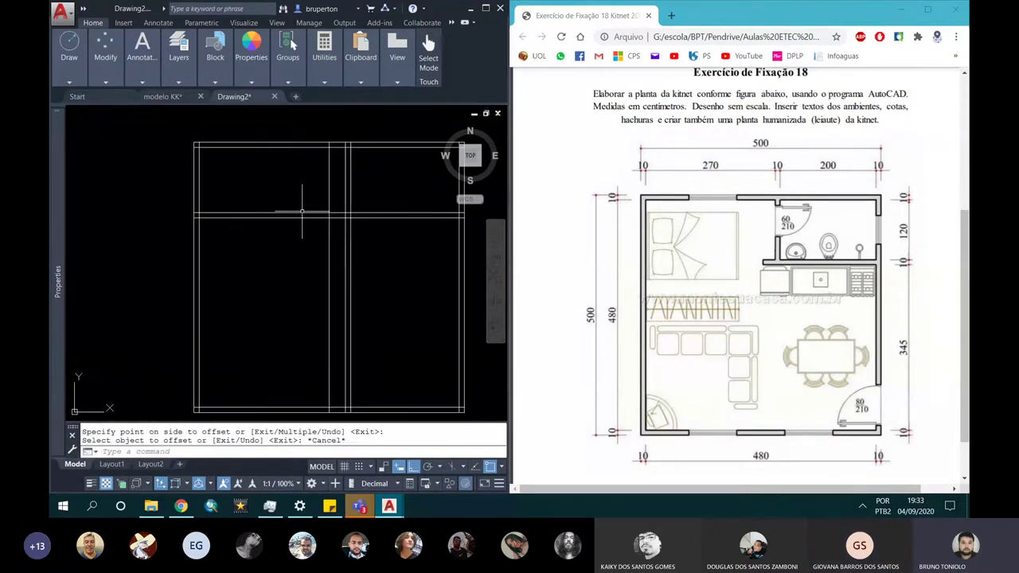
pyautogui.moveTo(350, 231); pyautogui.dragTo(317, 232, button='middle')
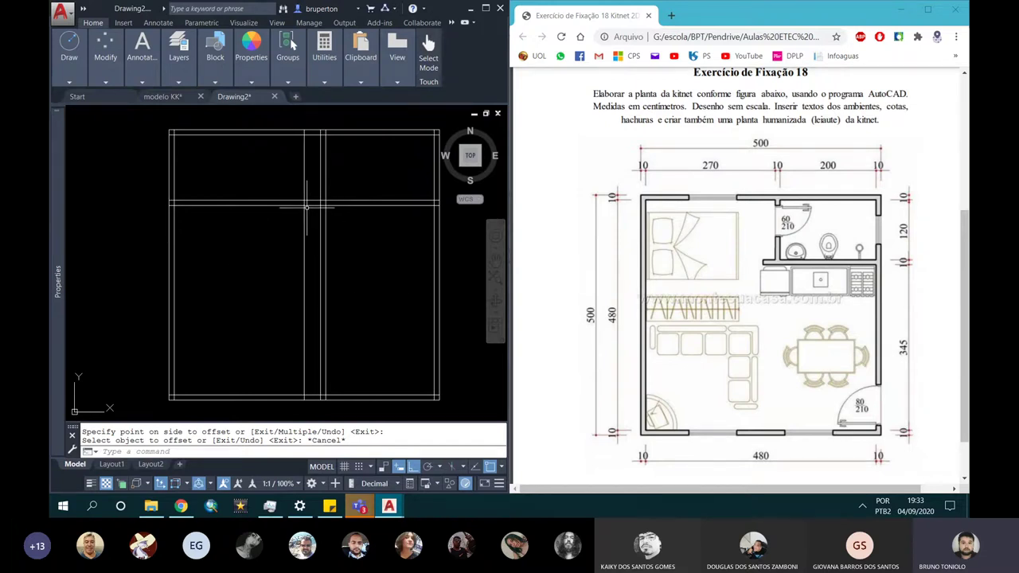
# Trim the short wall segments at the top partition junction using all lines as edges.
pyautogui.write('t')
pyautogui.write('r')
pyautogui.press('Return')
pyautogui.press('Escape')
pyautogui.write('tr')
pyautogui.press('Return')
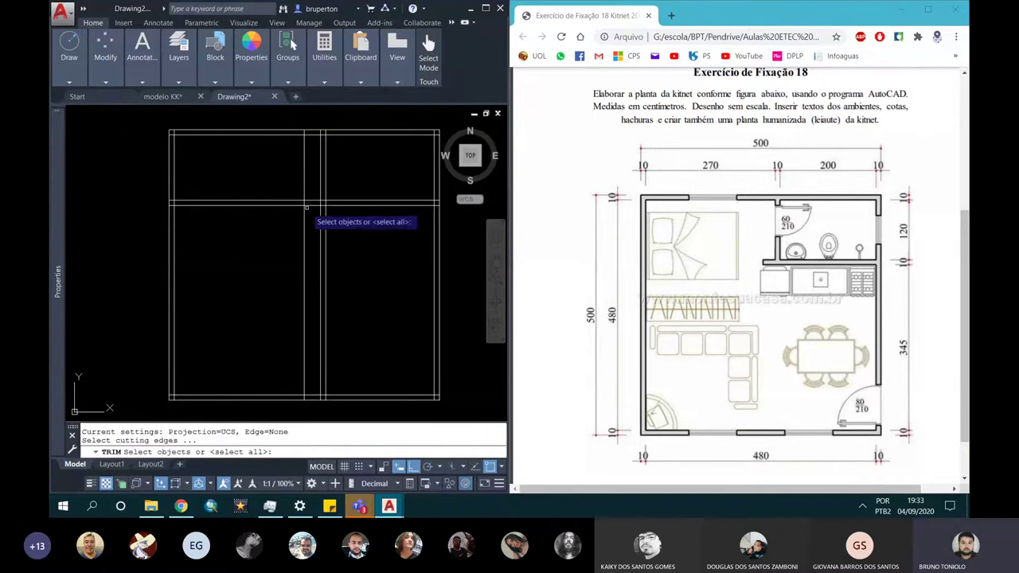
pyautogui.press('Return')
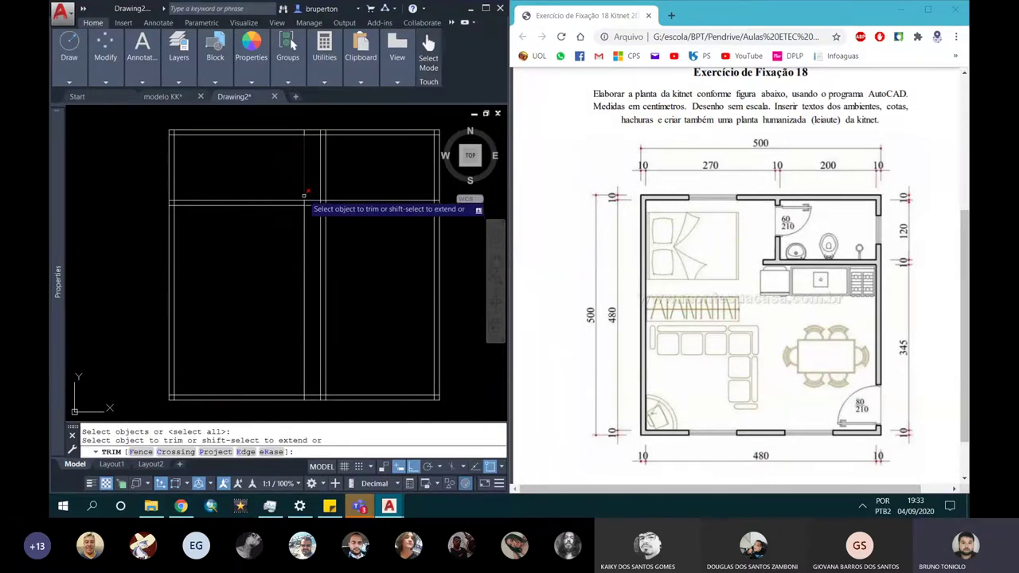
pyautogui.scroll(2, 305, 132)
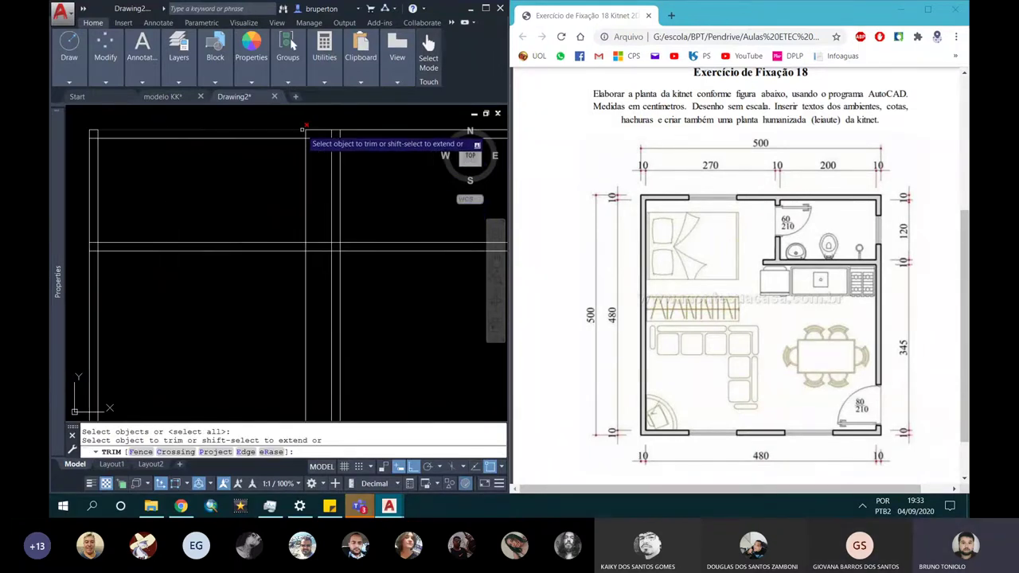
pyautogui.click(306, 133)
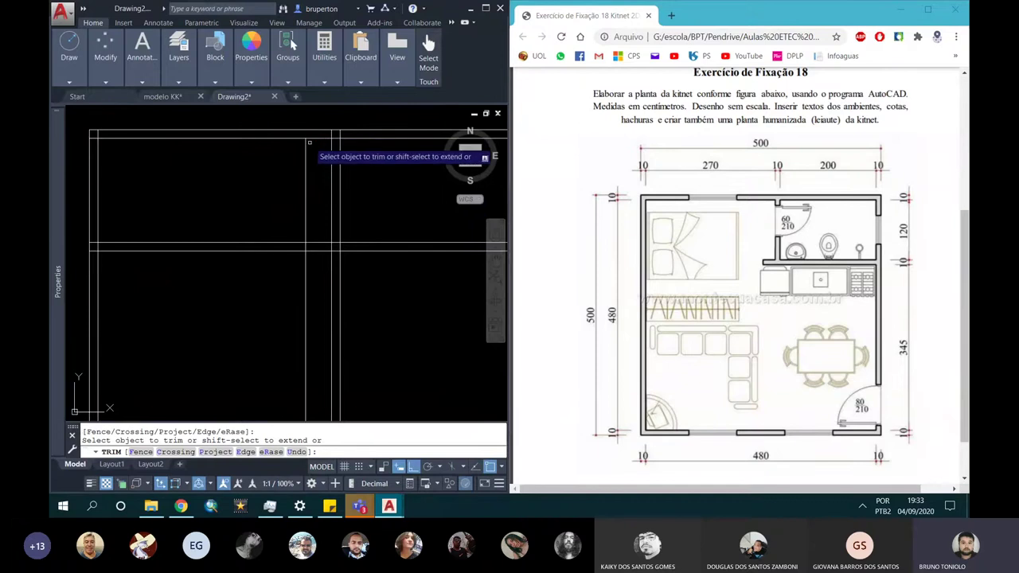
pyautogui.click(307, 148)
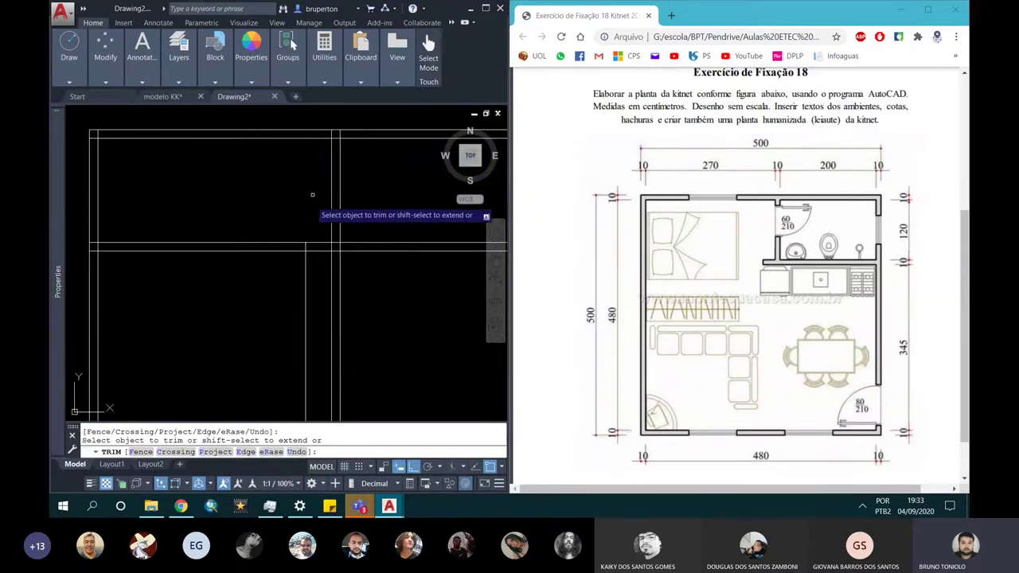
pyautogui.hotkey('ctrl', '1')
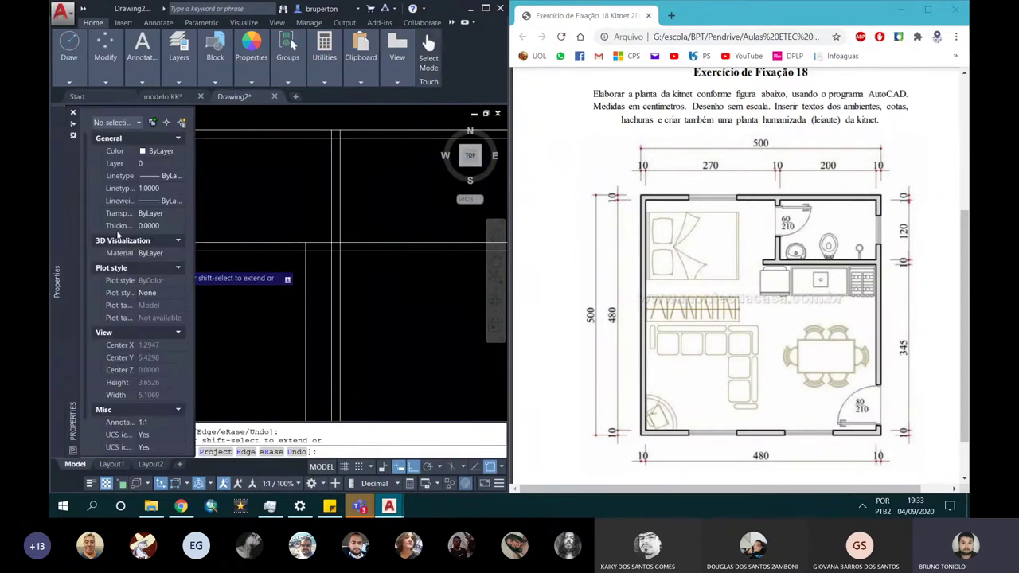
pyautogui.moveTo(286, 241); pyautogui.dragTo(286, 255, button='middle')
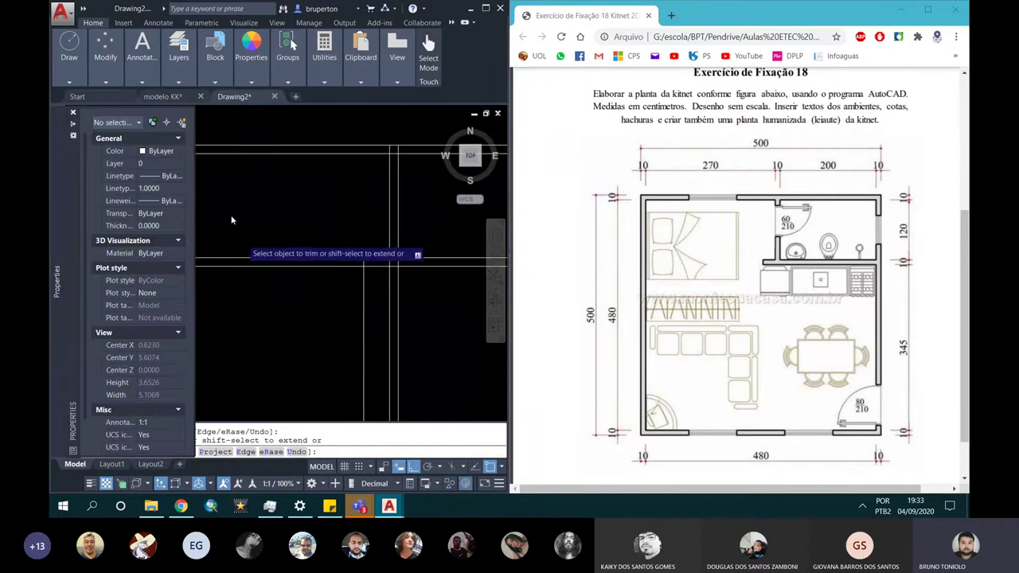
pyautogui.click(72, 123)
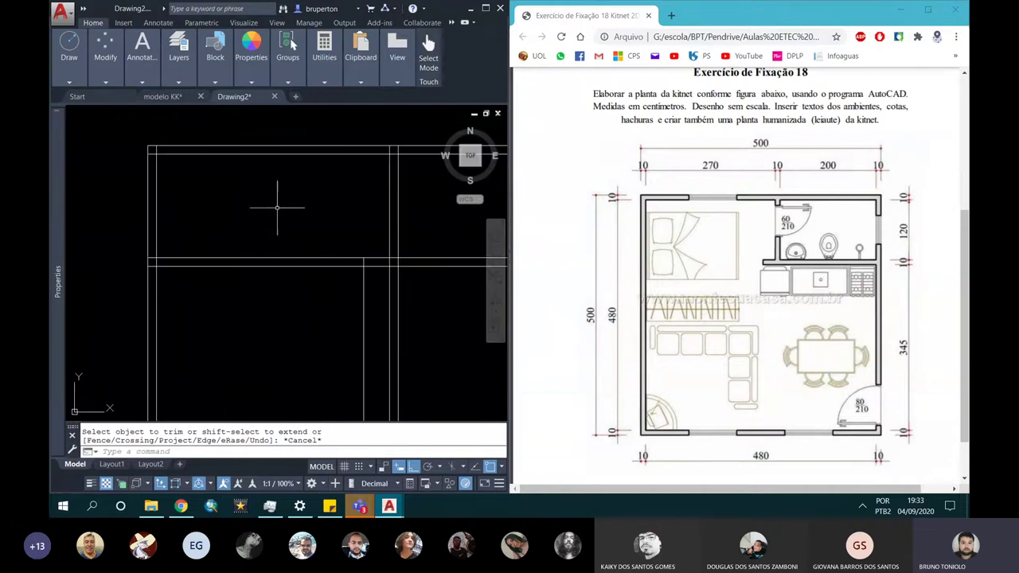
# Trim the horizontal wall's left stub and its lines between the vertical walls.
pyautogui.write('o')
pyautogui.press('Return')
pyautogui.press('Escape')
pyautogui.write('tr')
pyautogui.press('Return')
pyautogui.press('Return')
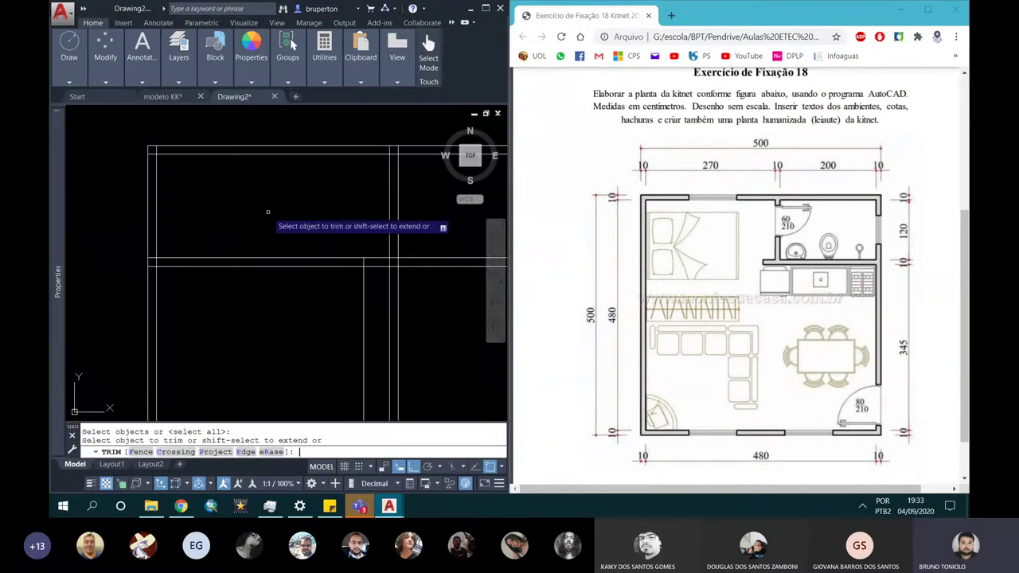
pyautogui.click(152, 258)
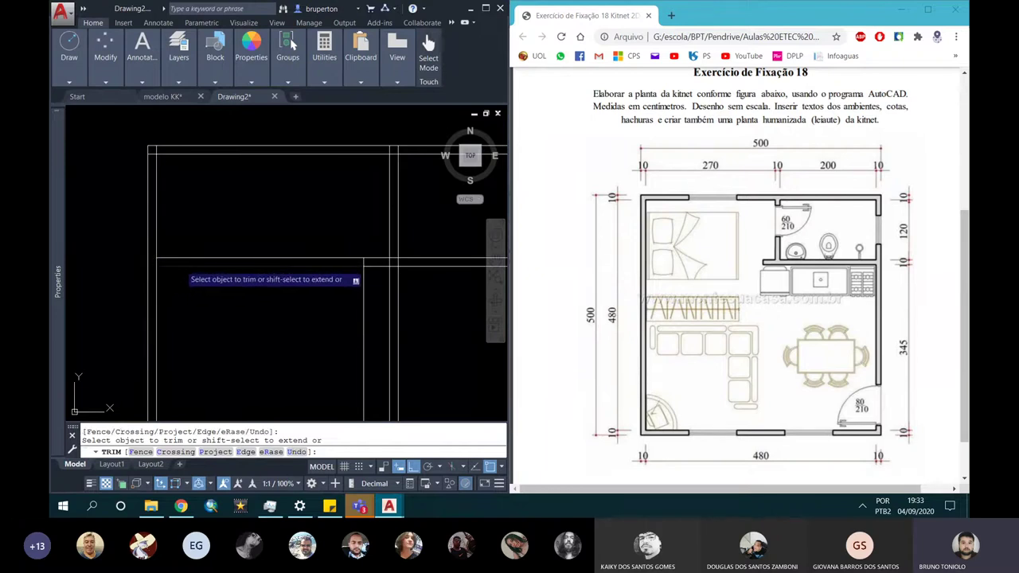
pyautogui.click(182, 265)
pyautogui.click(187, 258)
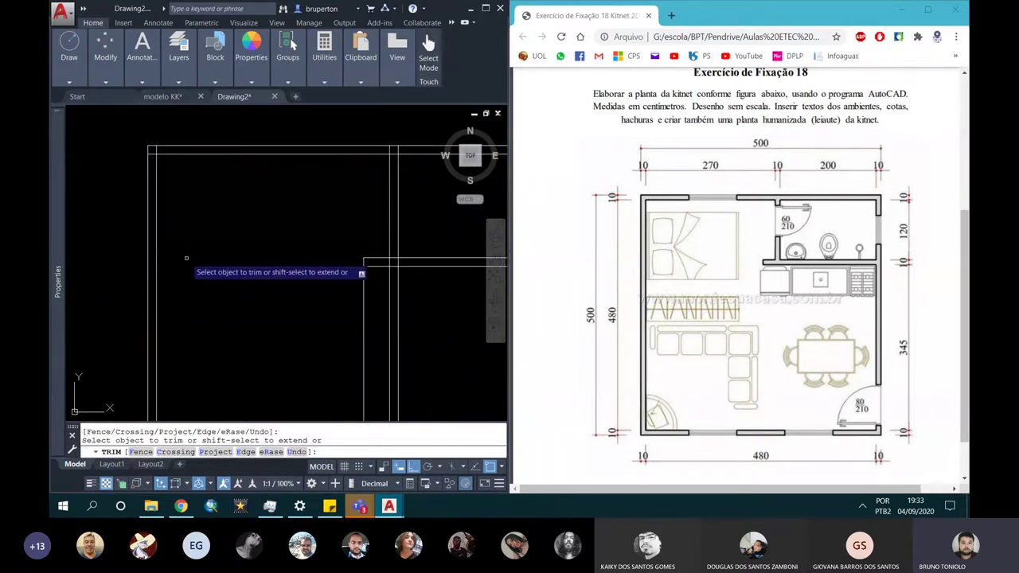
pyautogui.scroll(-2, 207, 261)
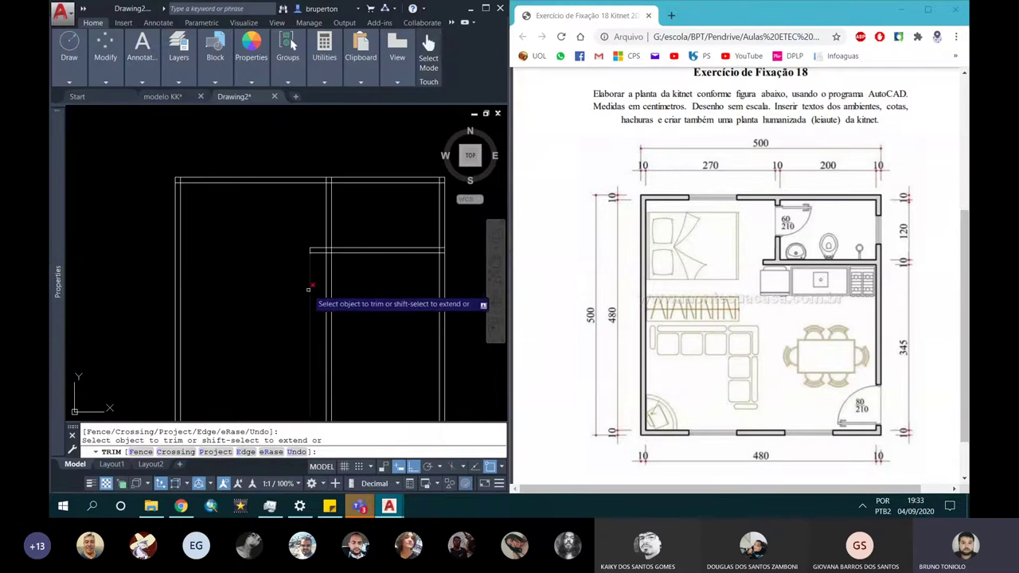
pyautogui.scroll(1, 315, 251)
pyautogui.scroll(1, 321, 254)
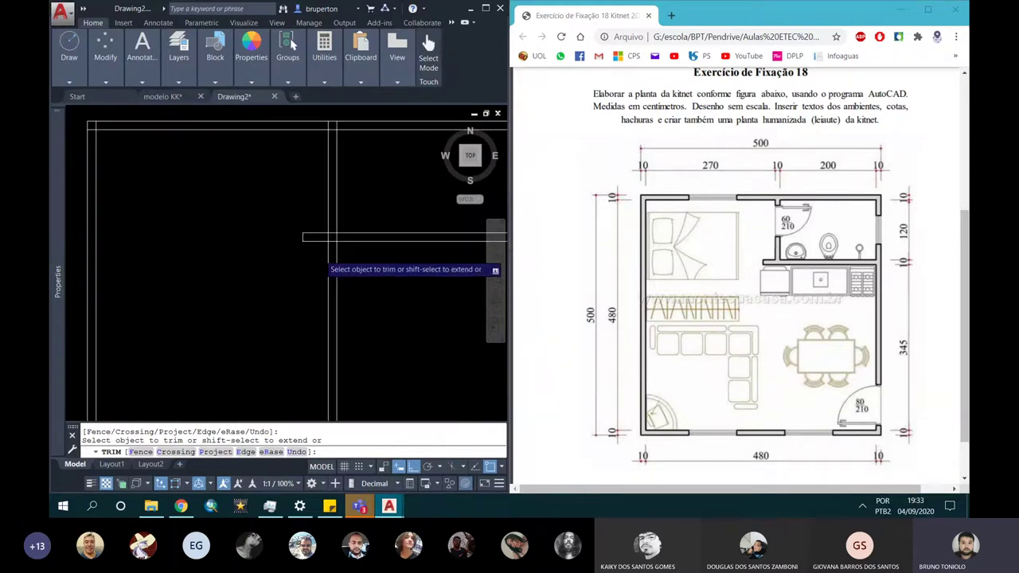
pyautogui.scroll(-3, 326, 253)
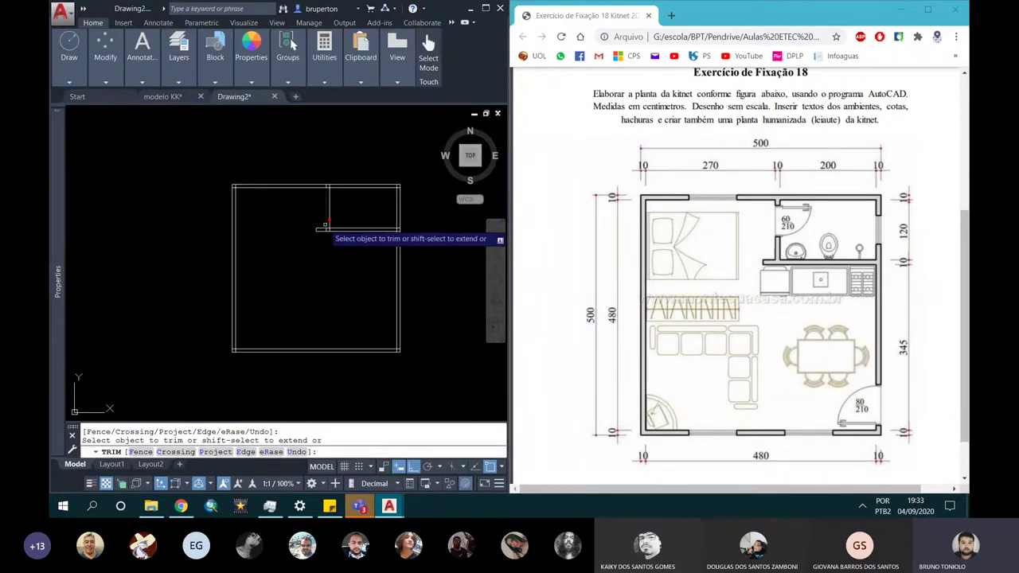
pyautogui.scroll(4, 325, 227)
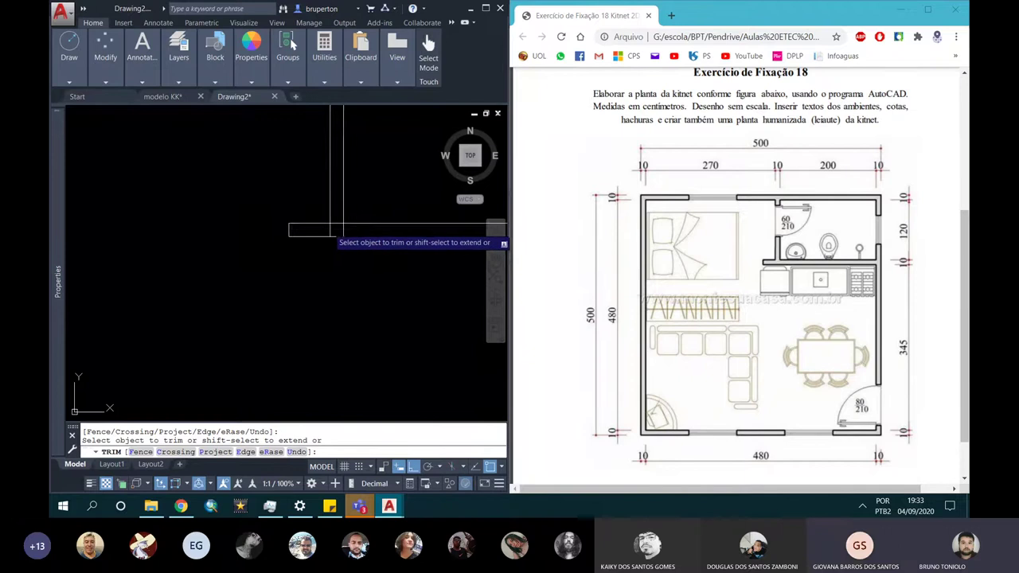
# Remove the stray horizontal piece at the junction and the vertical piece between horizontal lines.
pyautogui.click(343, 218)
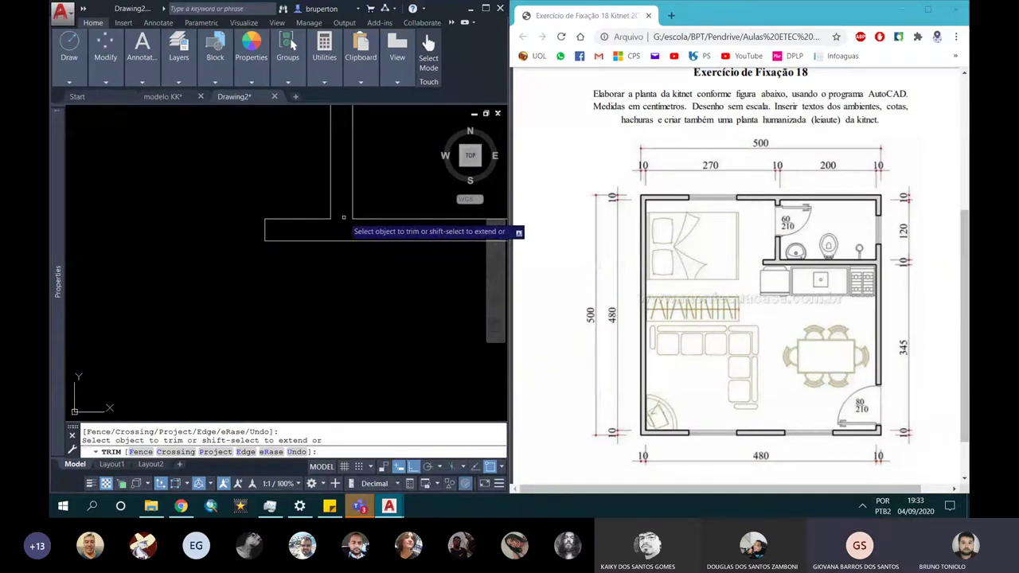
pyautogui.scroll(-2, 430, 211)
pyautogui.scroll(2, 423, 224)
pyautogui.scroll(1, 423, 213)
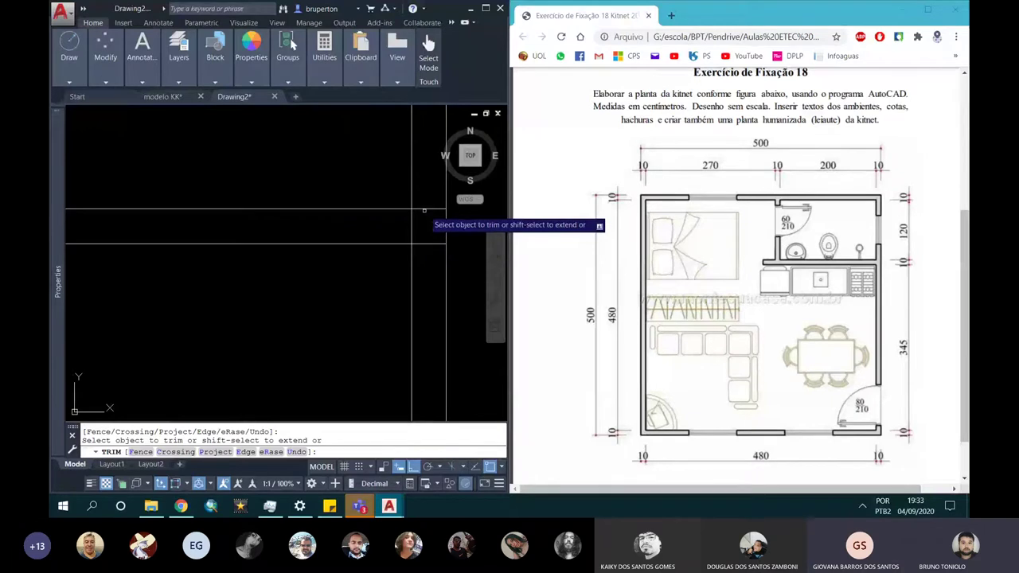
pyautogui.scroll(-2, 402, 203)
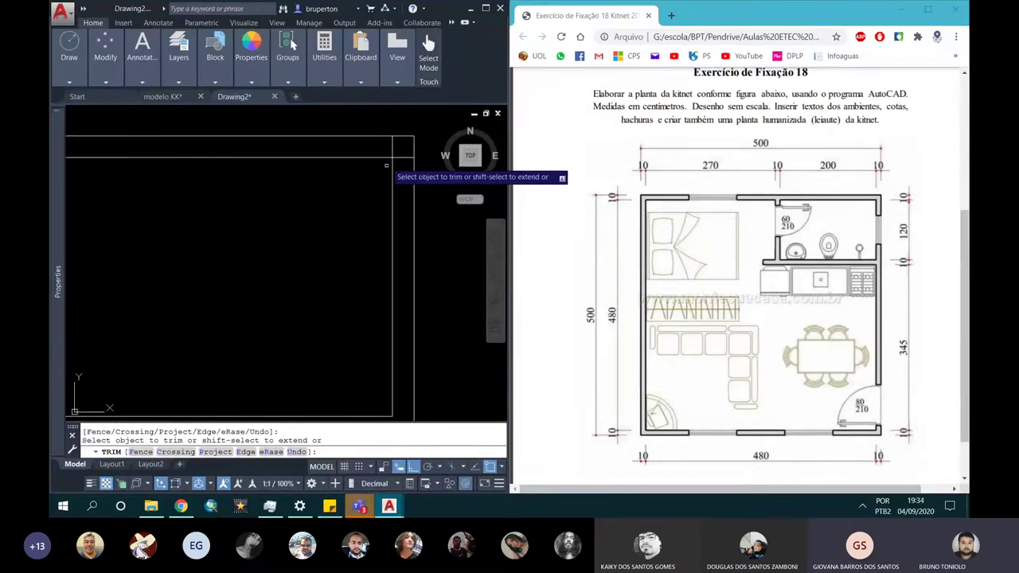
pyautogui.scroll(-1, 386, 167)
pyautogui.scroll(-2, 231, 156)
pyautogui.scroll(3, 231, 156)
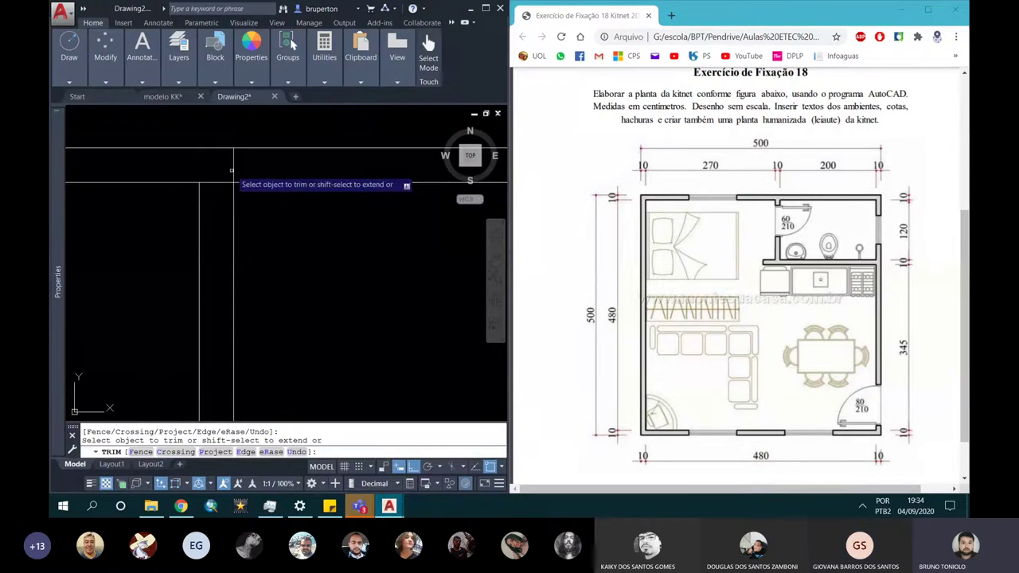
pyautogui.click(231, 170)
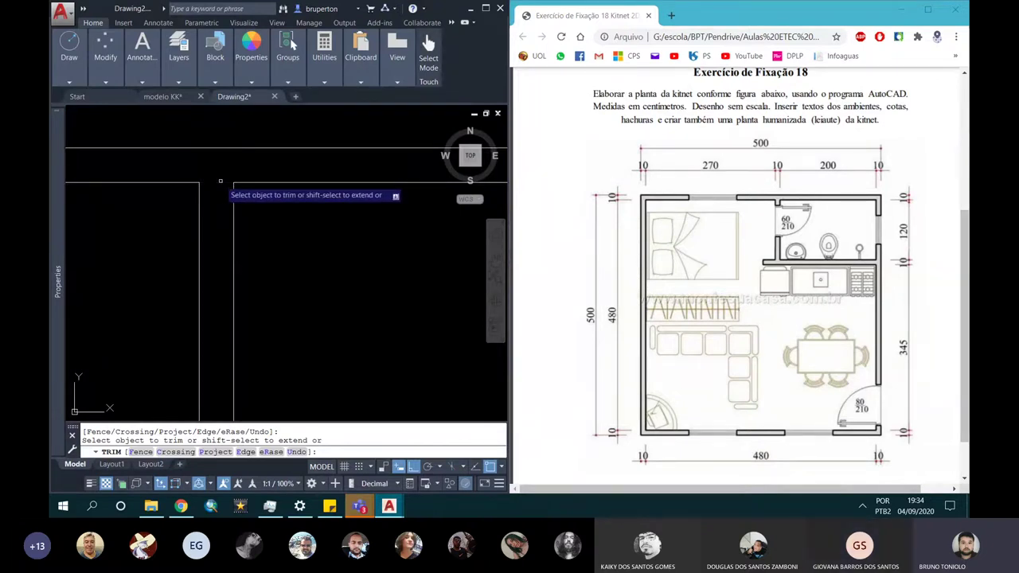
pyautogui.scroll(-3, 227, 199)
pyautogui.scroll(3, 210, 137)
pyautogui.scroll(4, 211, 254)
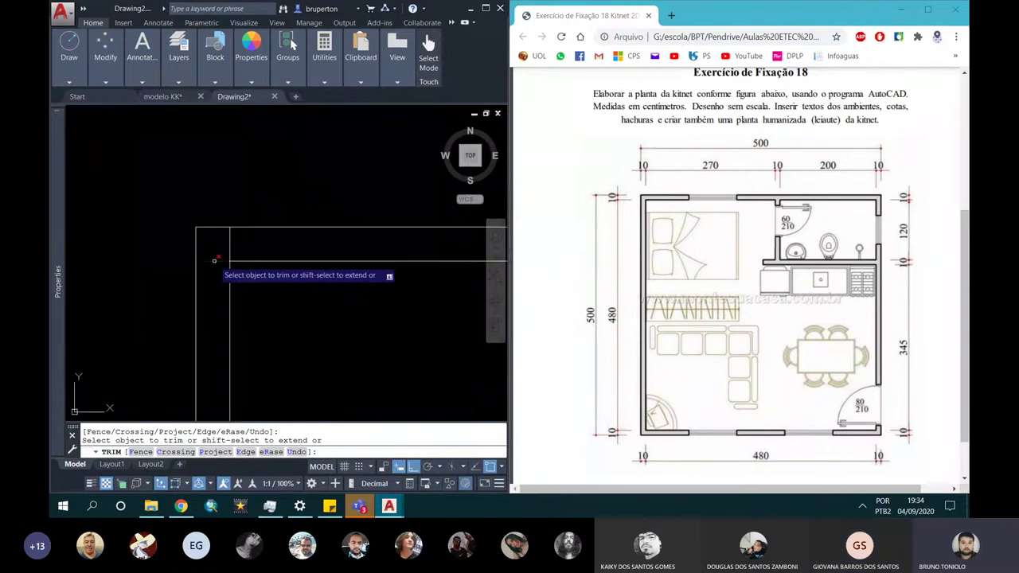
pyautogui.scroll(-2, 216, 223)
pyautogui.scroll(-2, 235, 295)
pyautogui.scroll(4, 135, 362)
# Trim the bottom-left wall corner with a selection window and finish trimming.
pyautogui.click(114, 350)
pyautogui.scroll(-2, 121, 355)
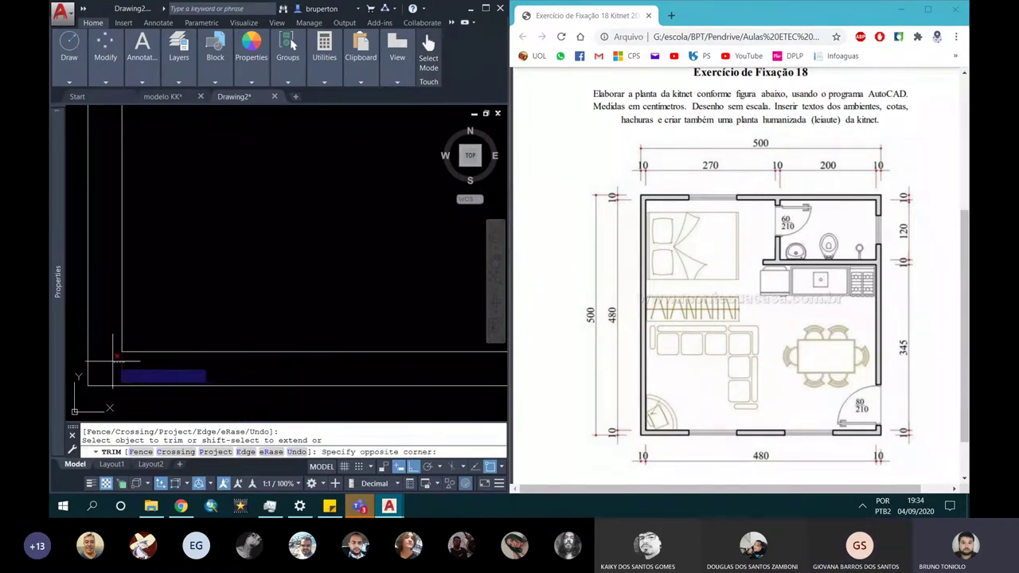
pyautogui.scroll(-2, 250, 297)
pyautogui.click(261, 289)
pyautogui.moveTo(261, 289)
pyautogui.mouseDown(button='middle')
pyautogui.moveTo(284, 305)
pyautogui.moveTo(288, 297)
pyautogui.mouseUp(button='middle')
pyautogui.press('Escape')
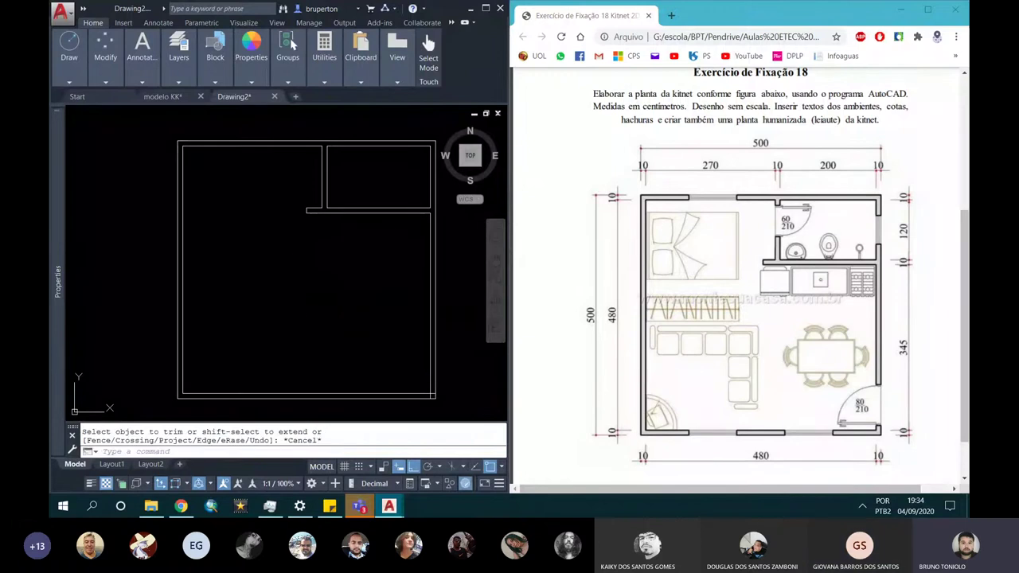
# Zoom to extents to show the whole kitnet plan, inspect it, and maximize AutoCAD.
pyautogui.middleClick(289, 281)
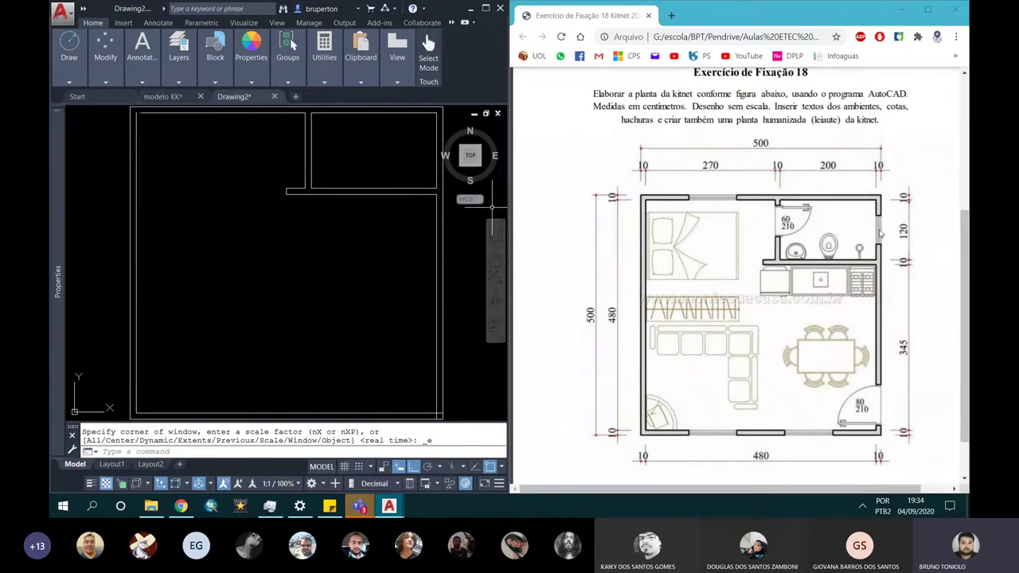
pyautogui.scroll(-1, 879, 234)
pyautogui.scroll(3, 881, 232)
pyautogui.scroll(-2, 880, 234)
pyautogui.scroll(1, 875, 237)
pyautogui.scroll(-1, 873, 238)
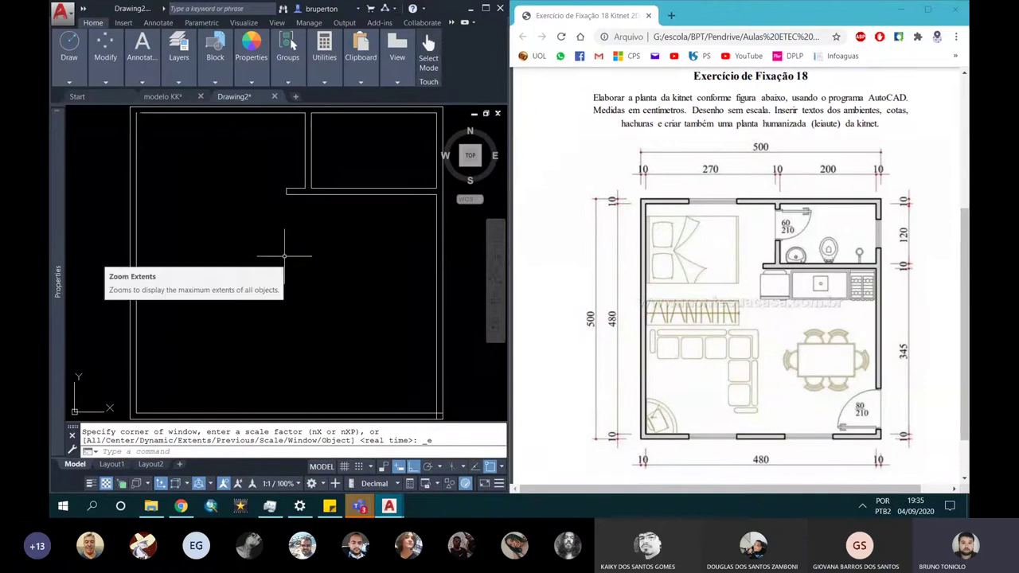
pyautogui.moveTo(285, 261); pyautogui.dragTo(295, 296, button='middle')
pyautogui.scroll(2, 296, 296)
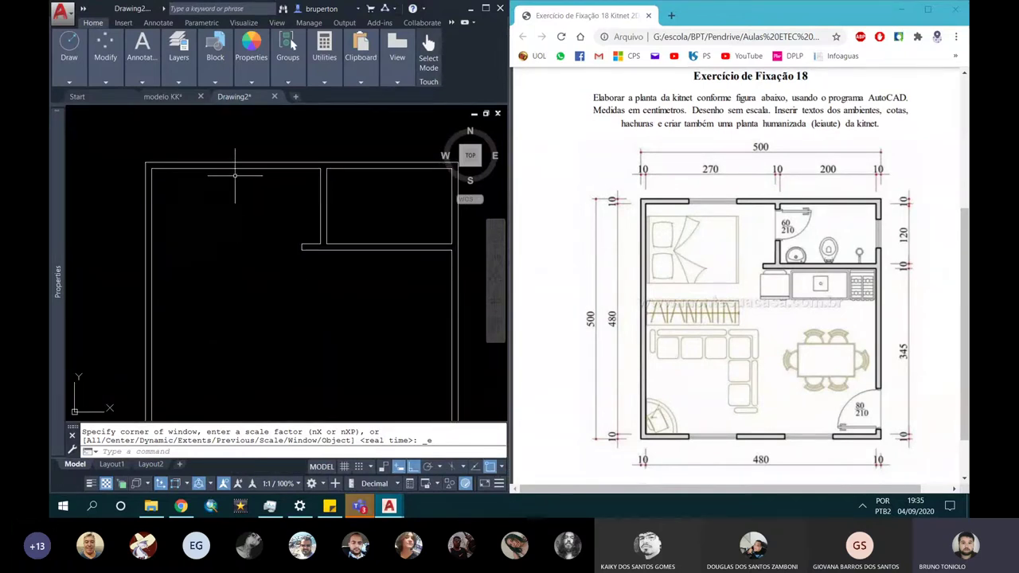
pyautogui.scroll(3, 234, 170)
pyautogui.moveTo(234, 170); pyautogui.dragTo(235, 176, button='middle')
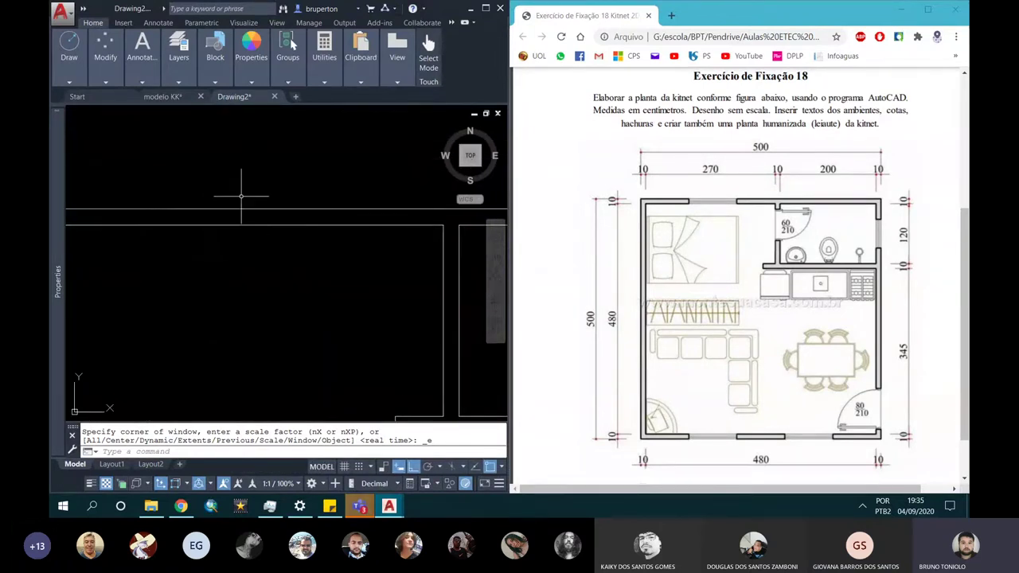
pyautogui.scroll(-4, 241, 197)
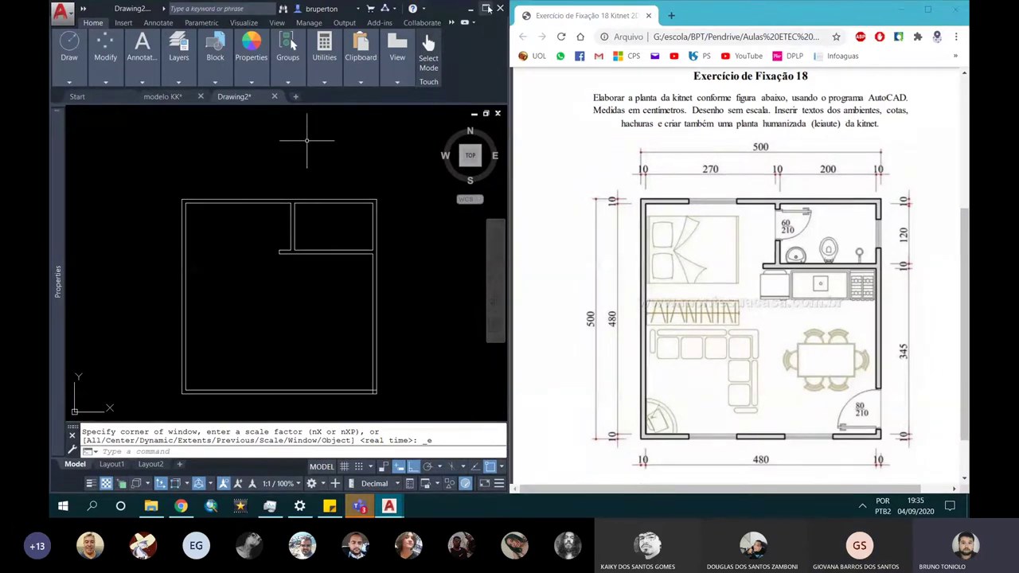
pyautogui.click(486, 8)
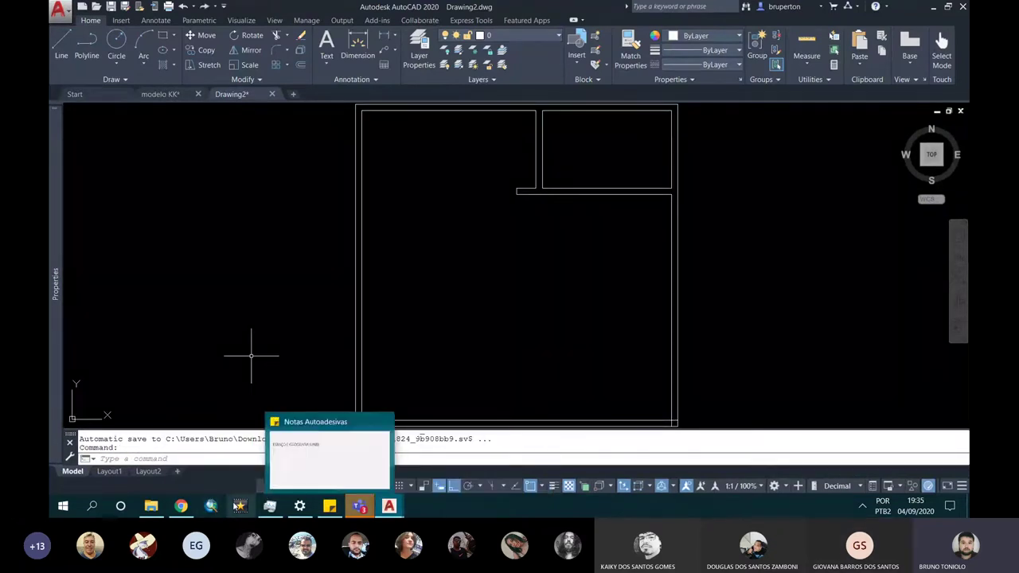
# Launch the capture tool from Start search, then close it and maximize the drawing window.
pyautogui.click(181, 506)
pyautogui.moveTo(748, 318)
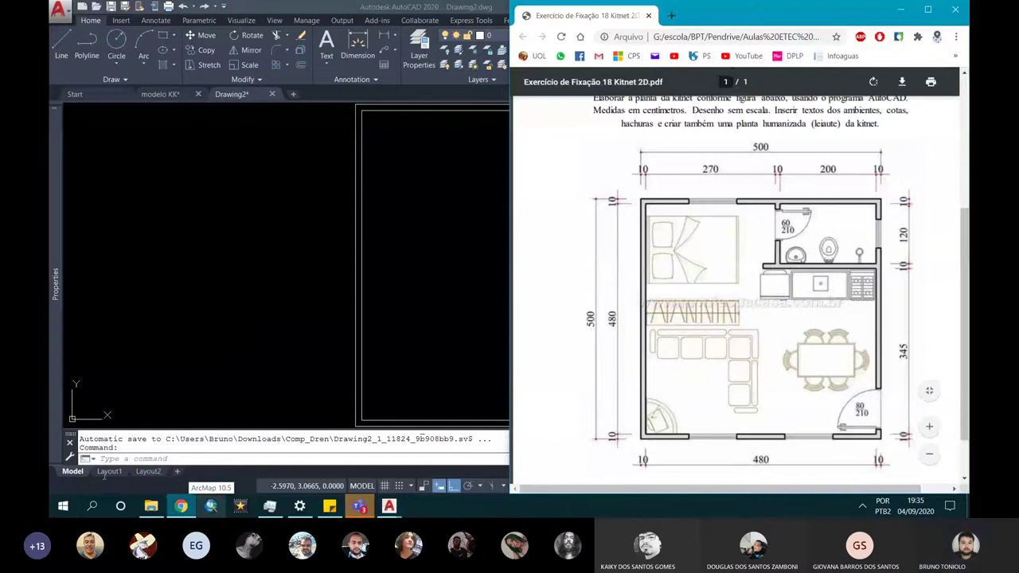
pyautogui.click(66, 505)
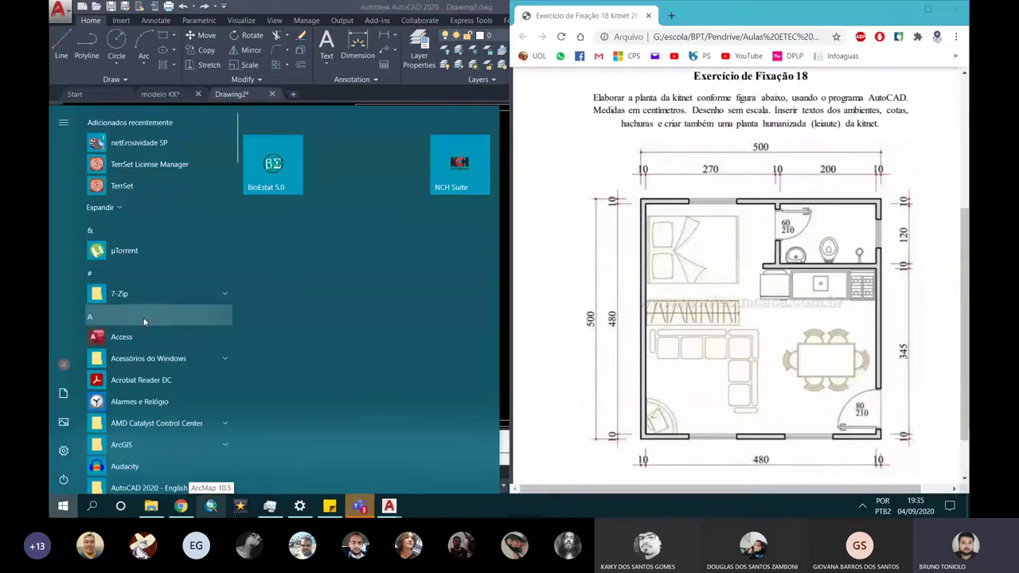
pyautogui.write('ferr')
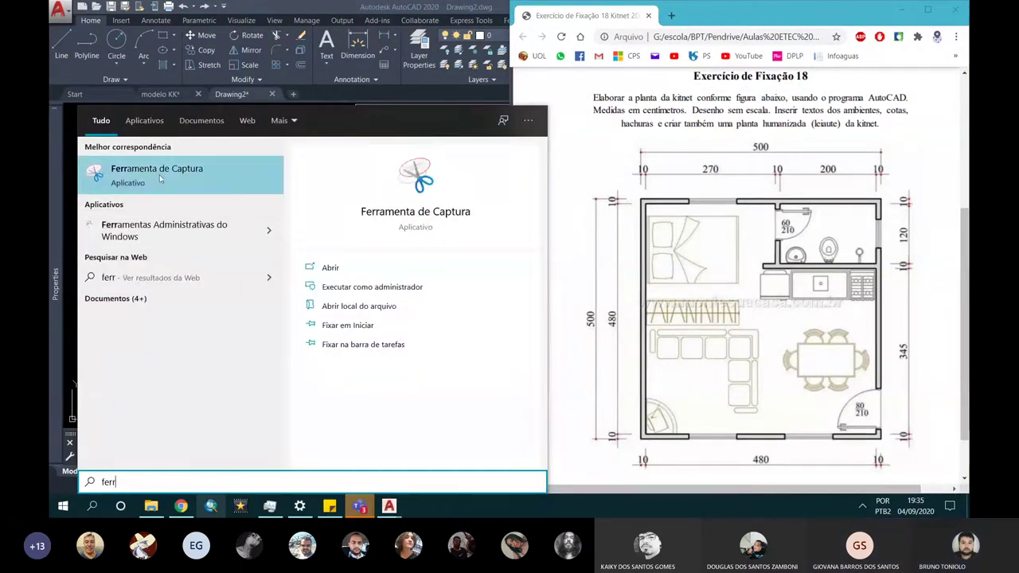
pyautogui.click(164, 186)
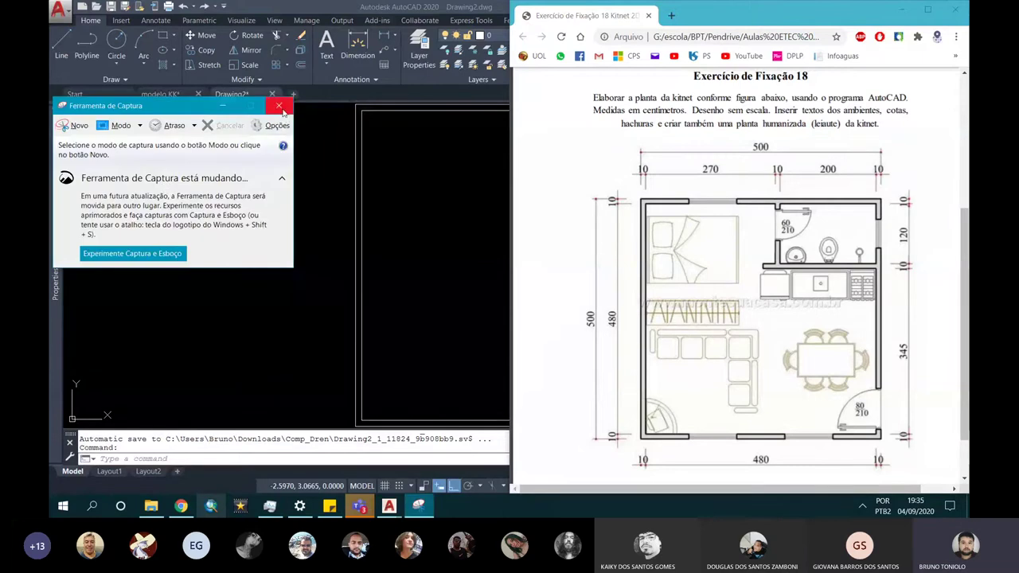
pyautogui.click(75, 125)
pyautogui.press('super+Up')
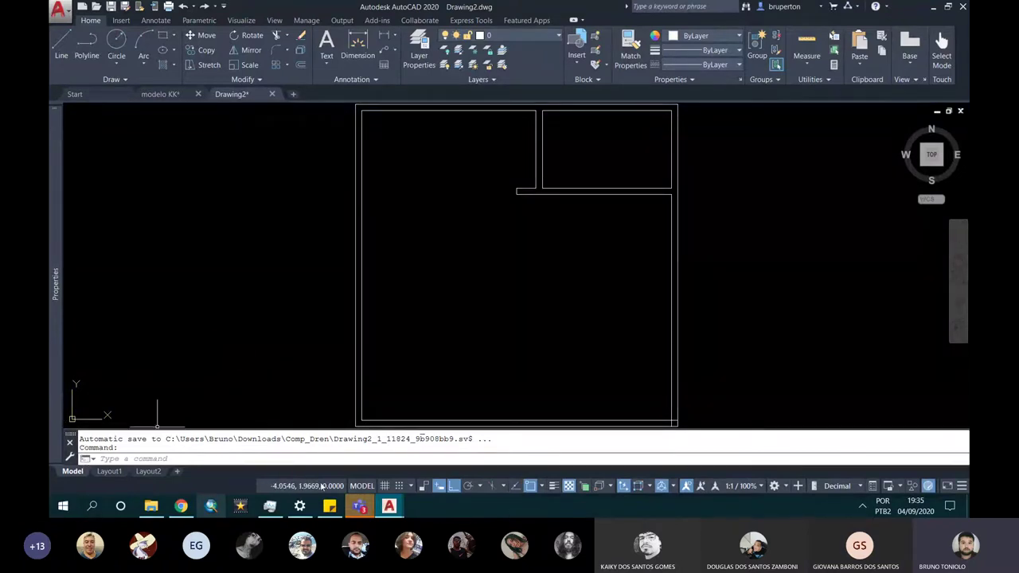
# Reopen Ferramenta de Captura and snip the reference floor plan from the exercise page.
pyautogui.click(182, 506)
pyautogui.moveTo(885, 253)
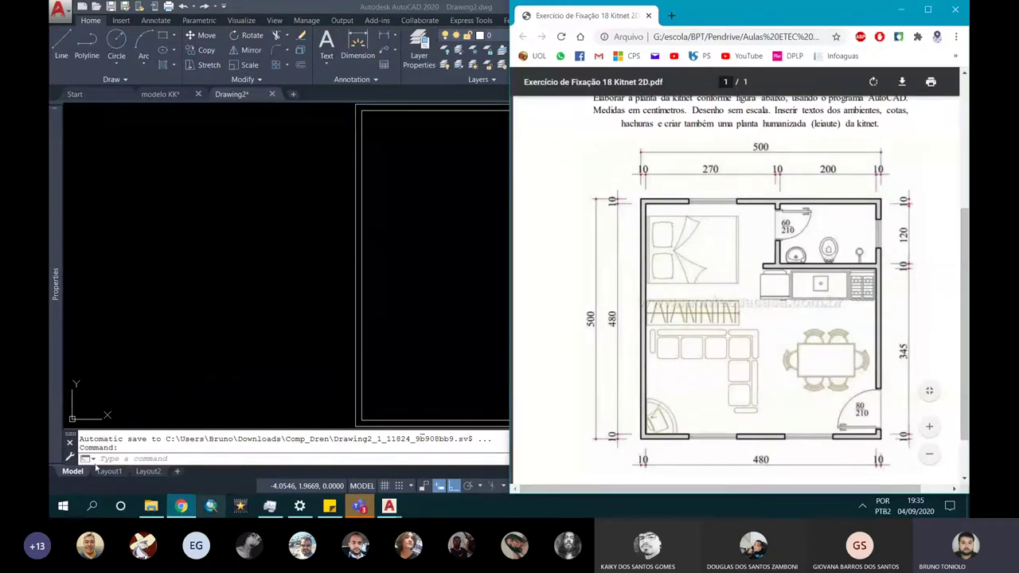
pyautogui.click(61, 507)
pyautogui.click(60, 508)
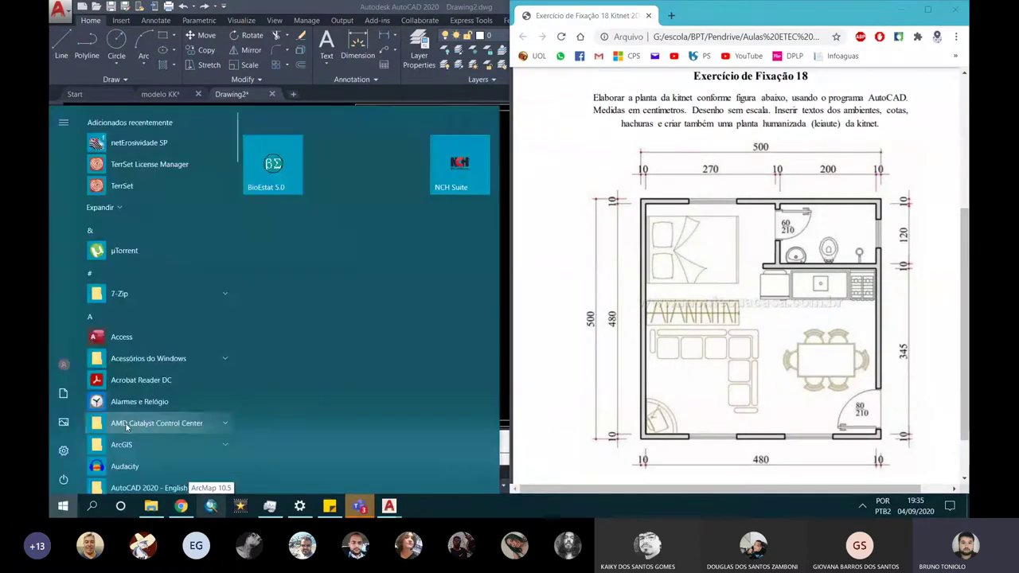
pyautogui.write('ferra')
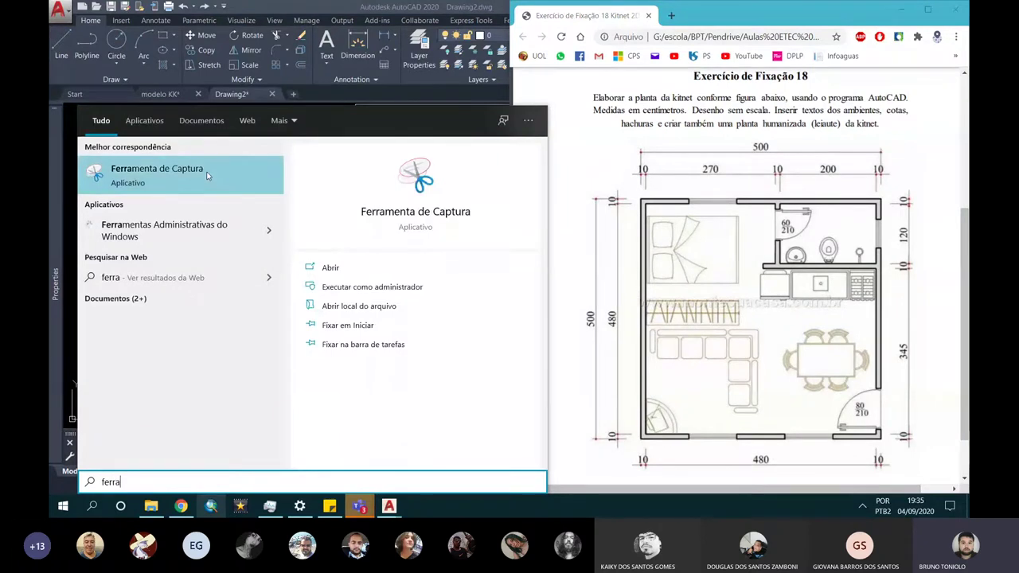
pyautogui.click(206, 175)
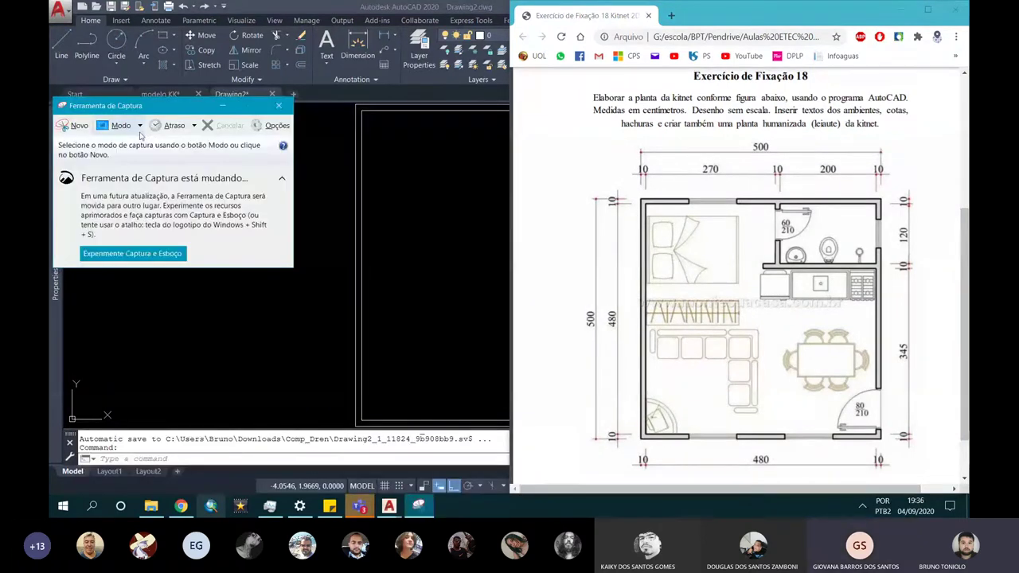
pyautogui.moveTo(143, 110); pyautogui.dragTo(241, 116)
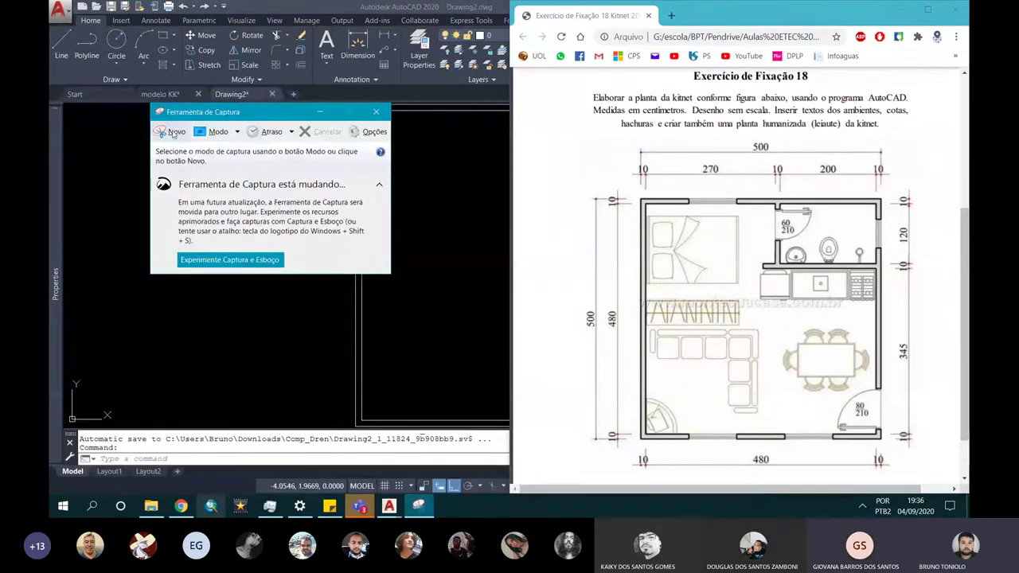
pyautogui.click(172, 132)
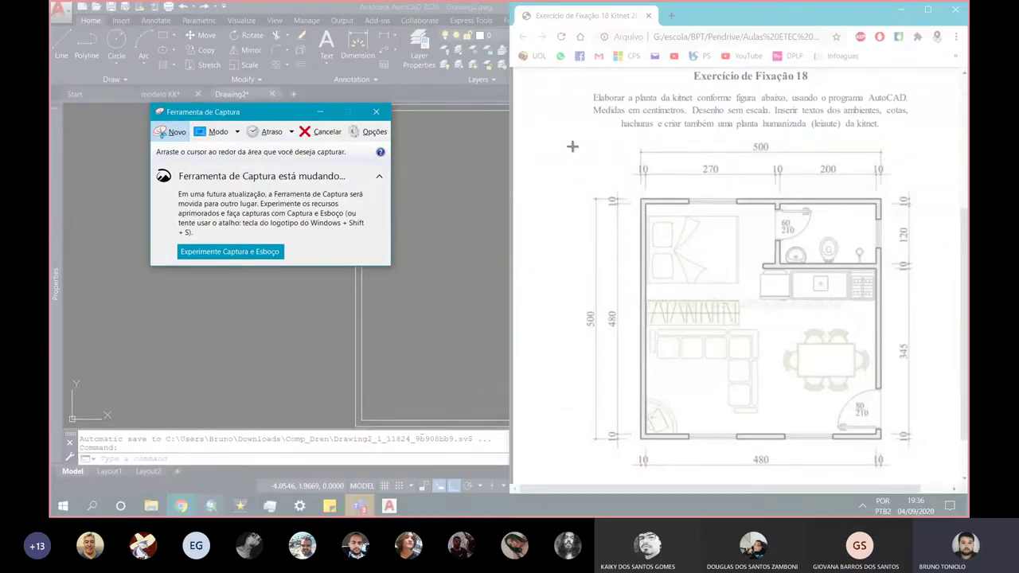
pyautogui.moveTo(570, 133)
pyautogui.mouseDown()
pyautogui.moveTo(764, 227)
pyautogui.moveTo(932, 476)
pyautogui.mouseUp()
pyautogui.rightClick(608, 229)
# Paste the copied reference floor plan image to the right of the kitnet walls and frame both.
pyautogui.click(637, 243)
pyautogui.click(336, 217)
pyautogui.scroll(-5, 336, 217)
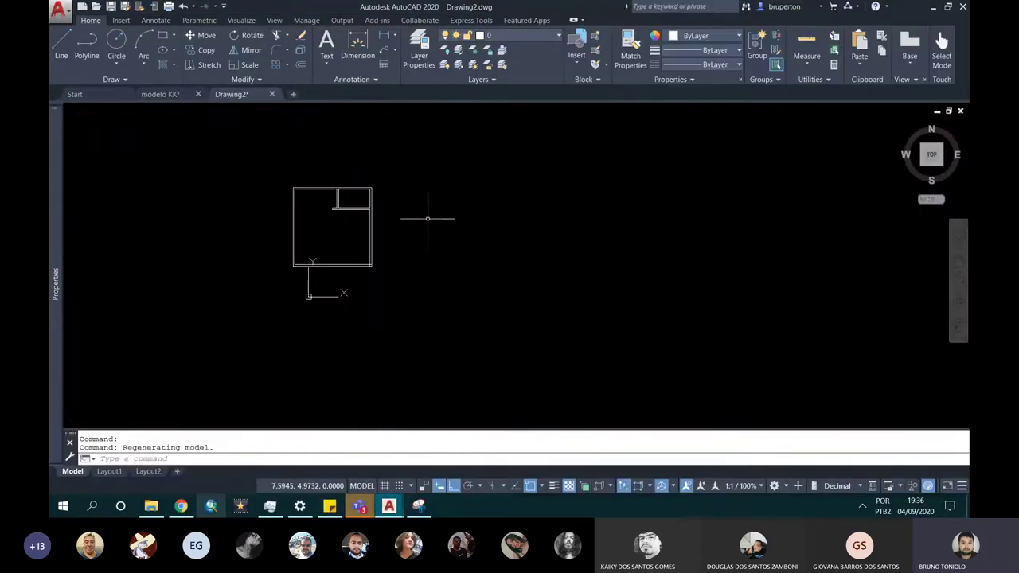
pyautogui.hotkey('ctrl', 'v')
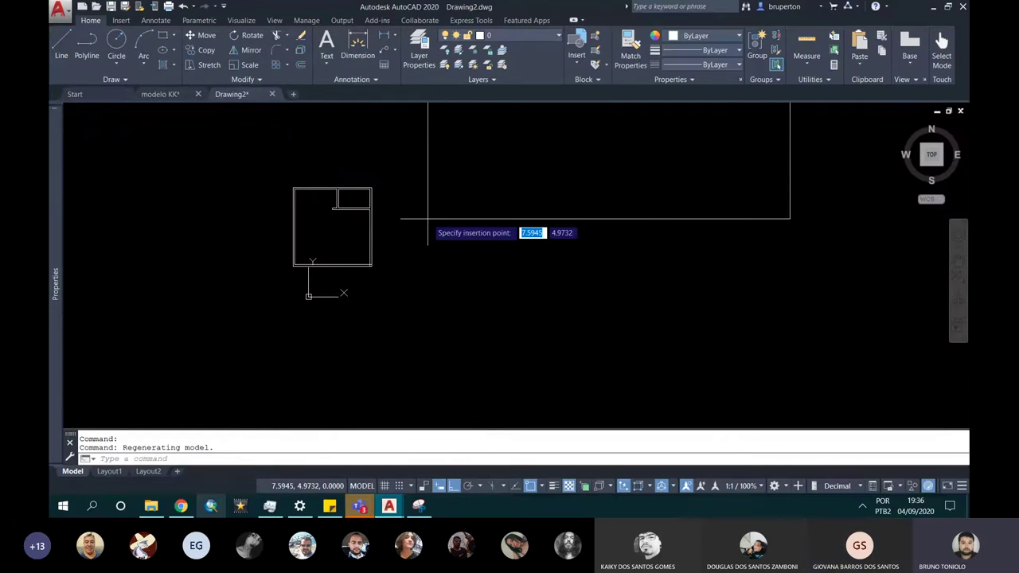
pyautogui.click(427, 217)
pyautogui.middleClick(526, 164)
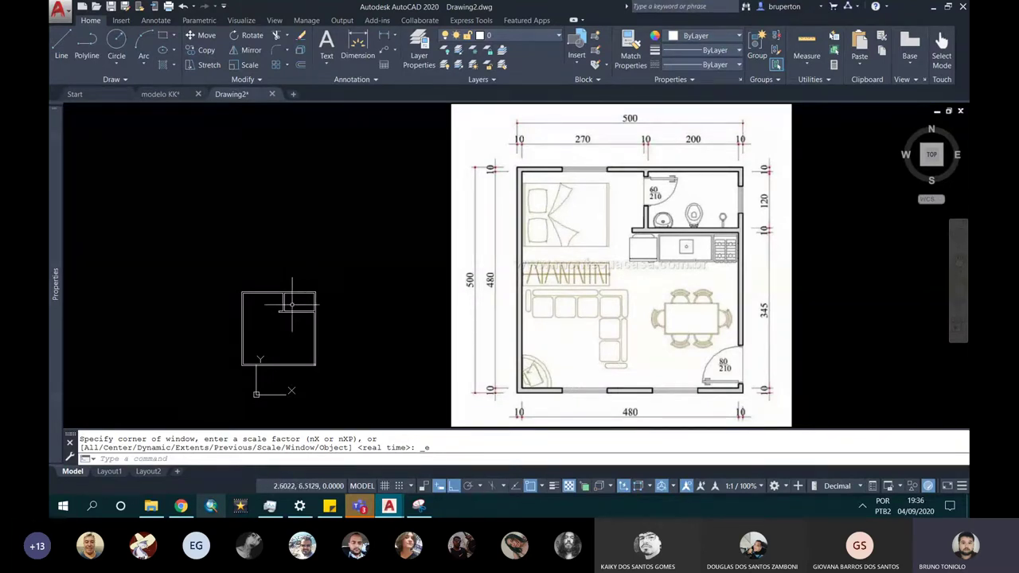
pyautogui.scroll(6, 277, 344)
pyautogui.scroll(-4, 334, 306)
pyautogui.moveTo(355, 297); pyautogui.dragTo(411, 287, button='middle')
pyautogui.scroll(2, 412, 288)
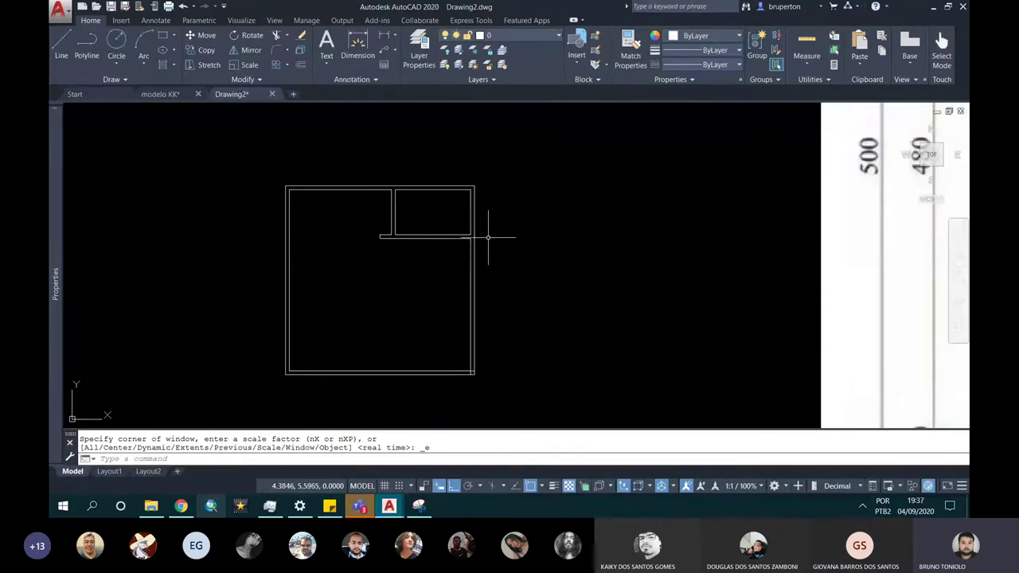
# Draw a multiline text box beside the plan using MT and set its font to Arial Unicode MS.
pyautogui.write('mt')
pyautogui.press('Return')
pyautogui.click(504, 192)
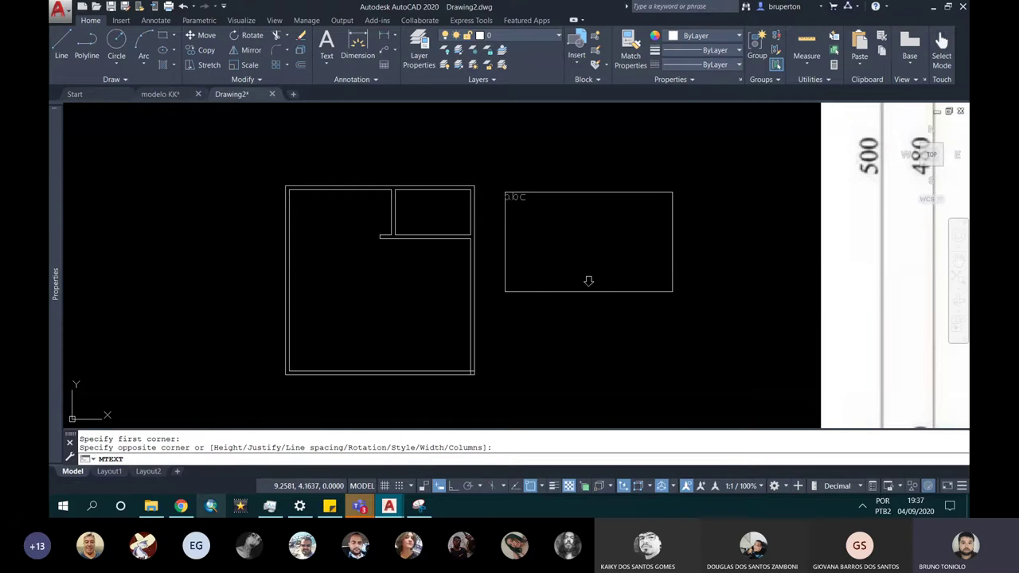
pyautogui.click(672, 291)
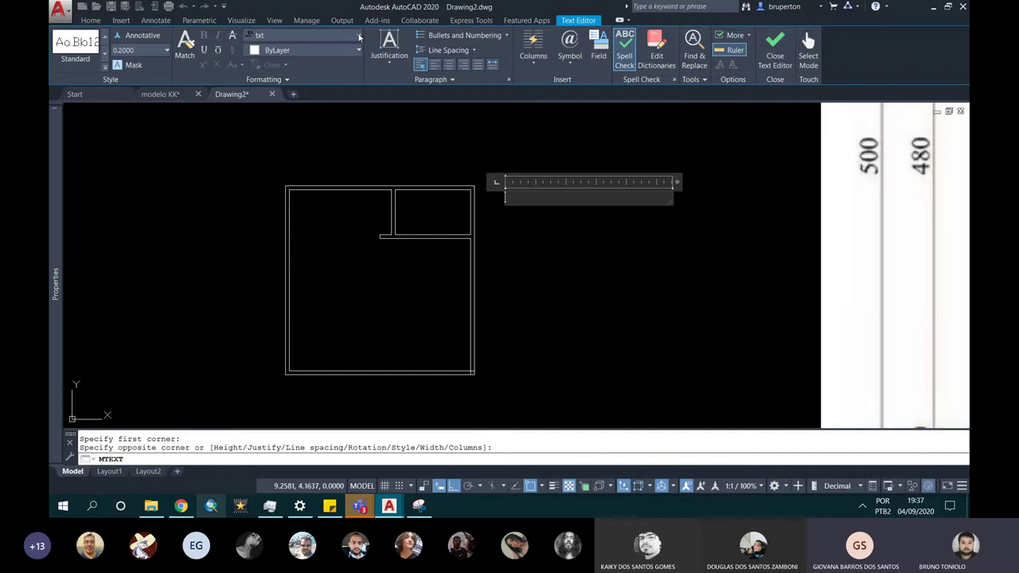
pyautogui.click(359, 37)
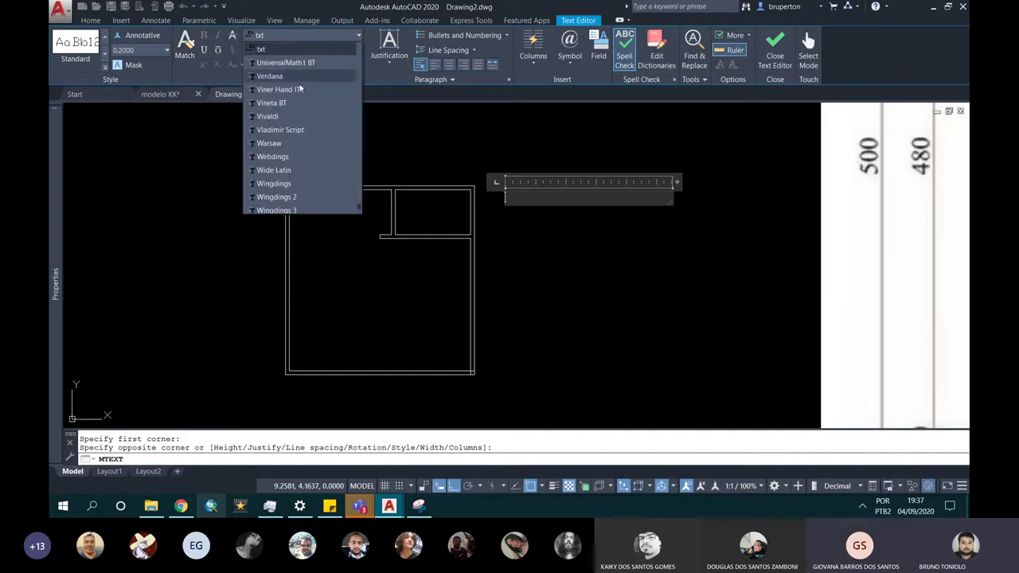
pyautogui.scroll(-1, 282, 203)
pyautogui.click(282, 210)
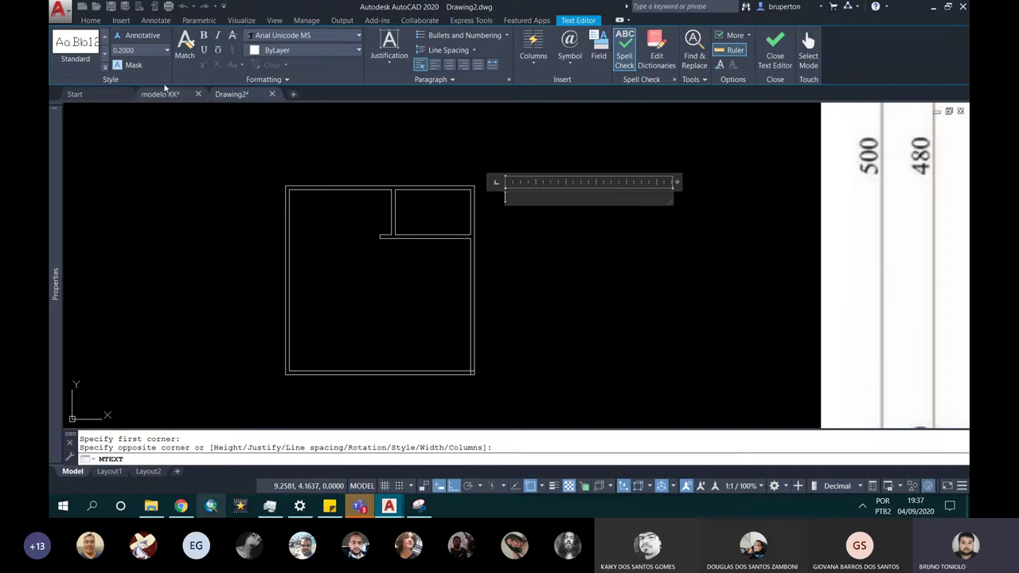
pyautogui.scroll(4, 526, 165)
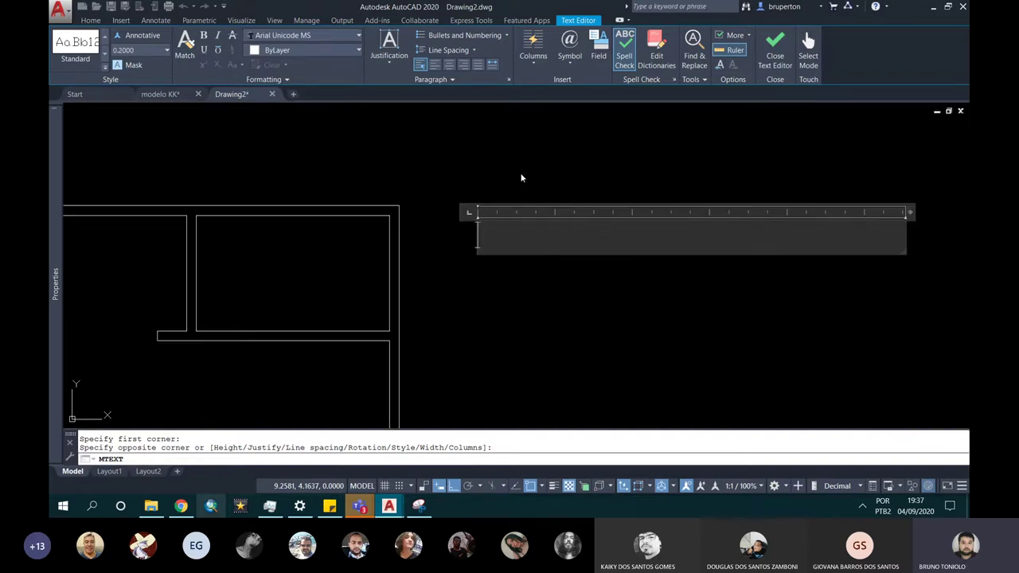
# Write 'PONTOS DE PRECISÃO REPRESENTAM AS CARACTERÍSTICAS GEOMÉTRICAS DOS ELEMENTOS DESENHADOS NO AUTOCAD (OSNAP).'.
pyautogui.write('p')
pyautogui.press('BackSpace')
pyautogui.write('PONTOS DE PRECISÃO REPRESEAM')
pyautogui.press('BackSpace')
pyautogui.press('BackSpace')
pyautogui.press('BackSpace')
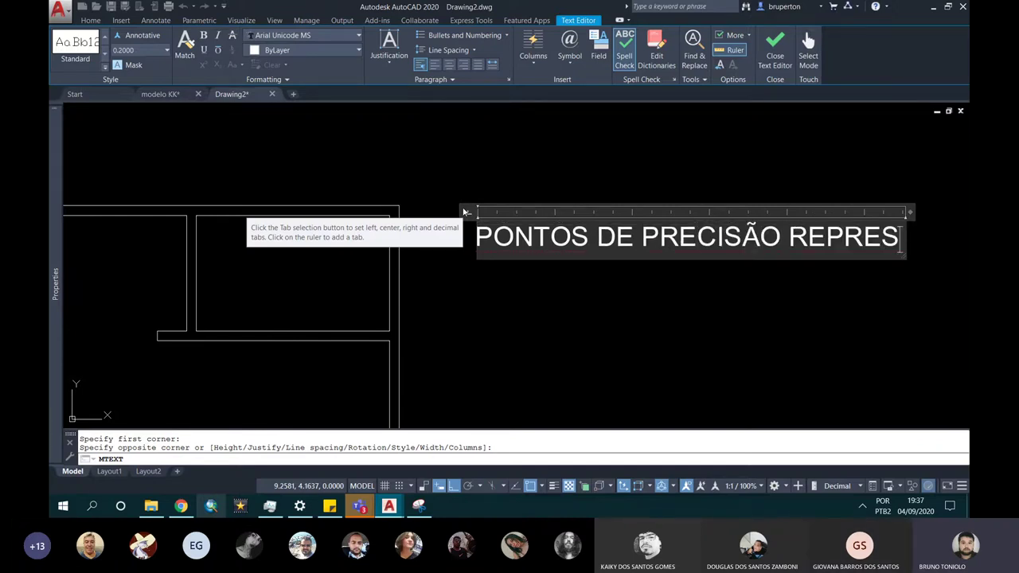
pyautogui.write('ENTAM AS CA')
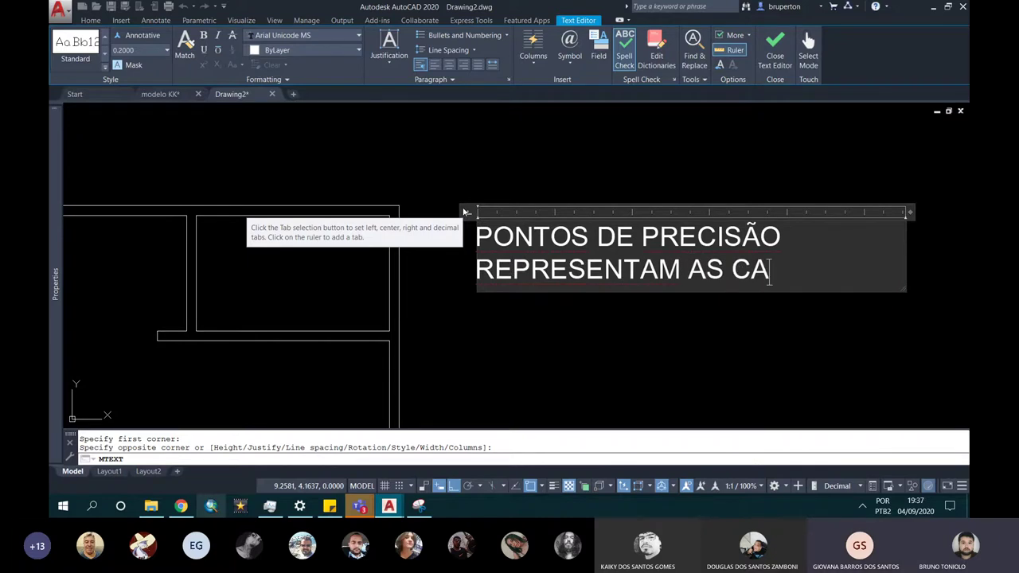
pyautogui.write('RACTERÍSTICAS GEOMÉTRICAS DOS ELEMENTOS DESENHADOS NO AUTOCAD')
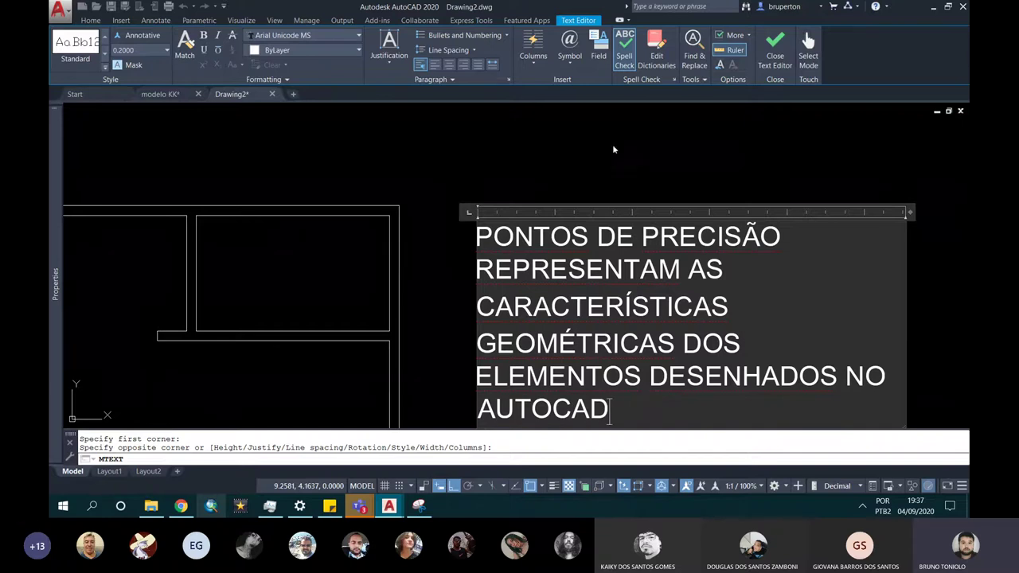
pyautogui.scroll(-2, 613, 199)
pyautogui.scroll(1, 634, 225)
pyautogui.scroll(1, 633, 225)
pyautogui.write('(ONSAP')
pyautogui.press('BackSpace')
pyautogui.press('BackSpace')
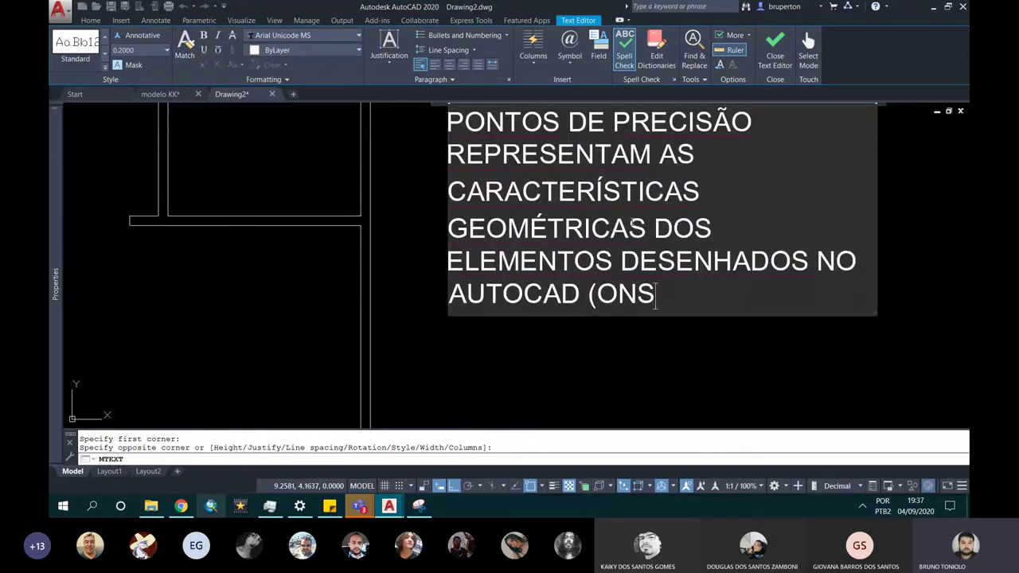
pyautogui.press('BackSpace')
pyautogui.press('BackSpace')
pyautogui.write('SNAP).')
# Add 'EXEMPLO:' with lines MEIO DE UMA LINHA., EXTREMIDADE DE UMA LINHA, and CENTRO DE CÍRCULO.
pyautogui.press('Return')
pyautogui.press('Return')
pyautogui.write('EX')
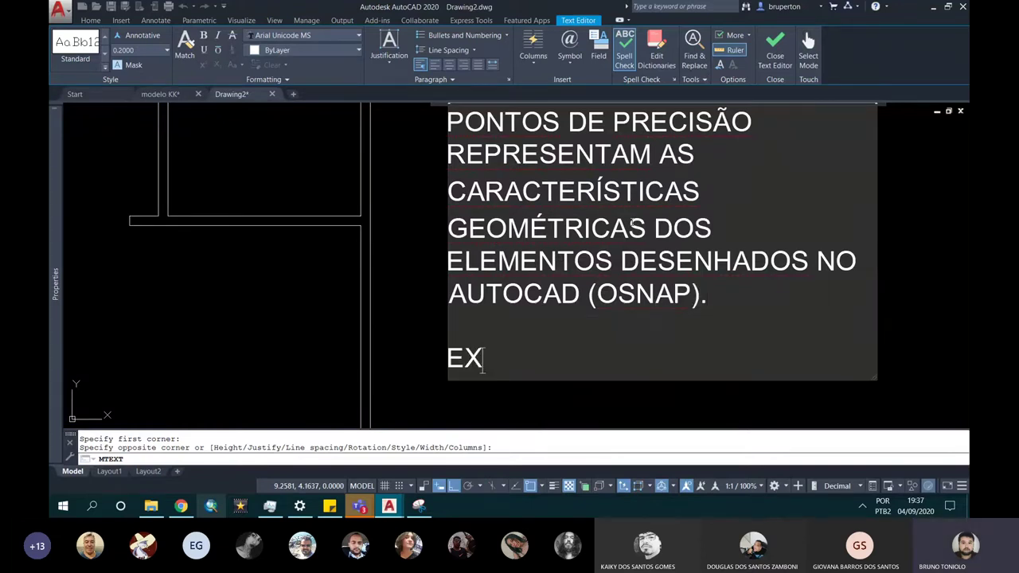
pyautogui.write('EMPLO:')
pyautogui.press('Return')
pyautogui.write('MEIO')
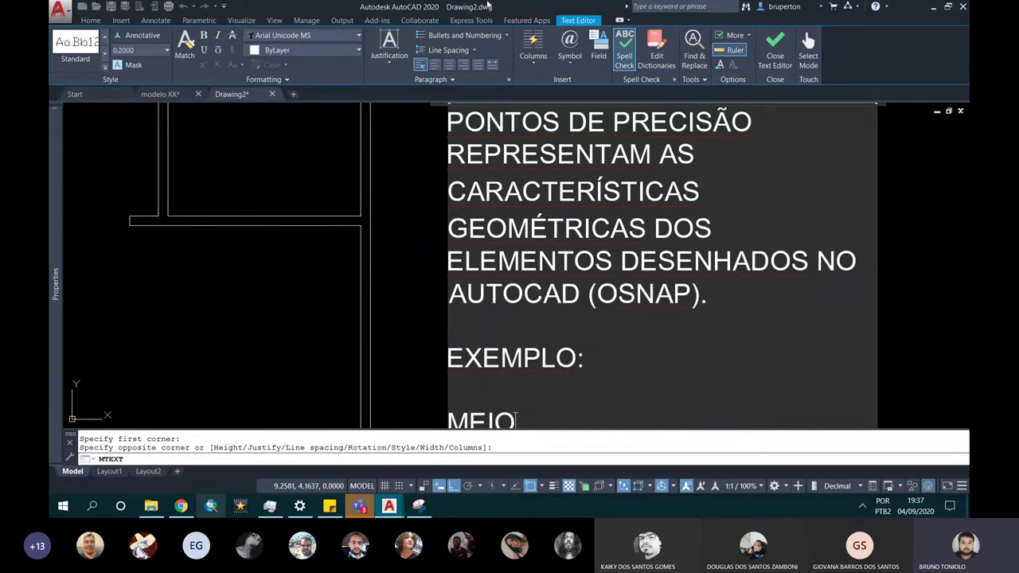
pyautogui.scroll(-2, 434, 219)
pyautogui.write(' DE UM')
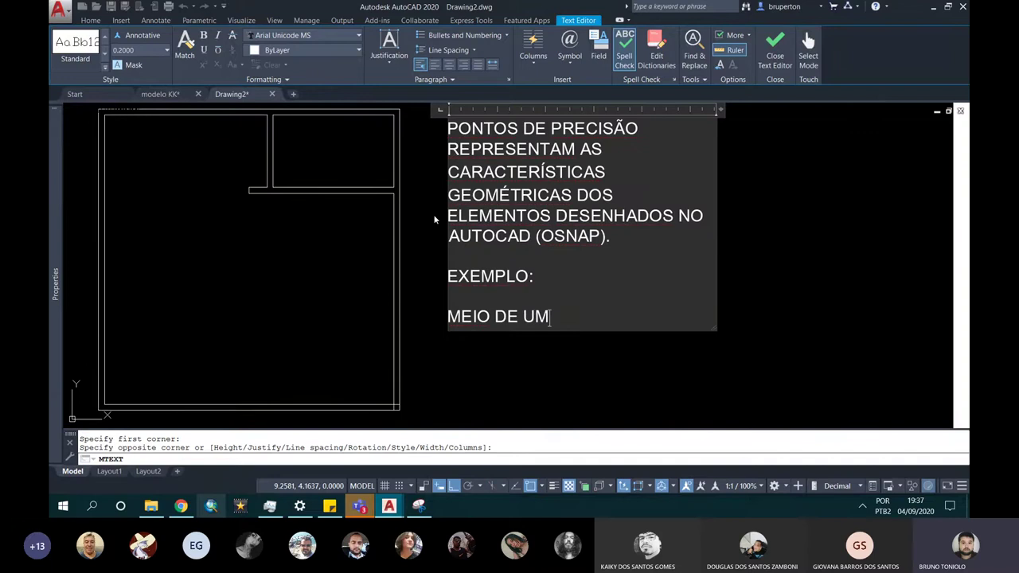
pyautogui.write('A LINHA.')
pyautogui.press('Return')
pyautogui.press('Return')
pyautogui.write('E')
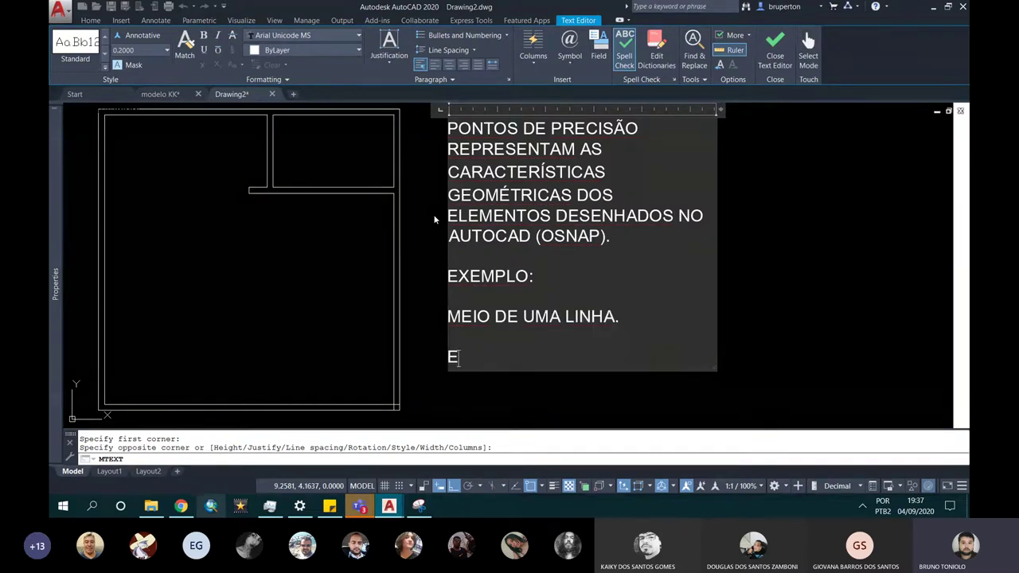
pyautogui.write('XTREMIDADE DE UA')
pyautogui.press('BackSpace')
pyautogui.write('MA LINHA')
pyautogui.press('Return')
pyautogui.press('Return')
pyautogui.write('CENTRO DE CÍRCULO')
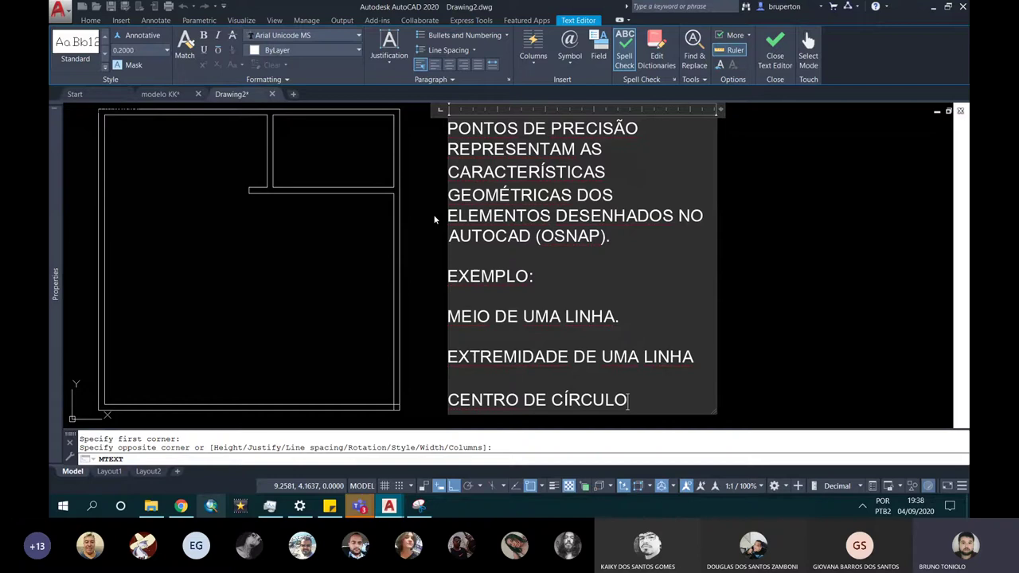
# Add example lines PERPENDICULARIDADE and CONECTAR UM LINHA A OUTRA to the note.
pyautogui.press('Return')
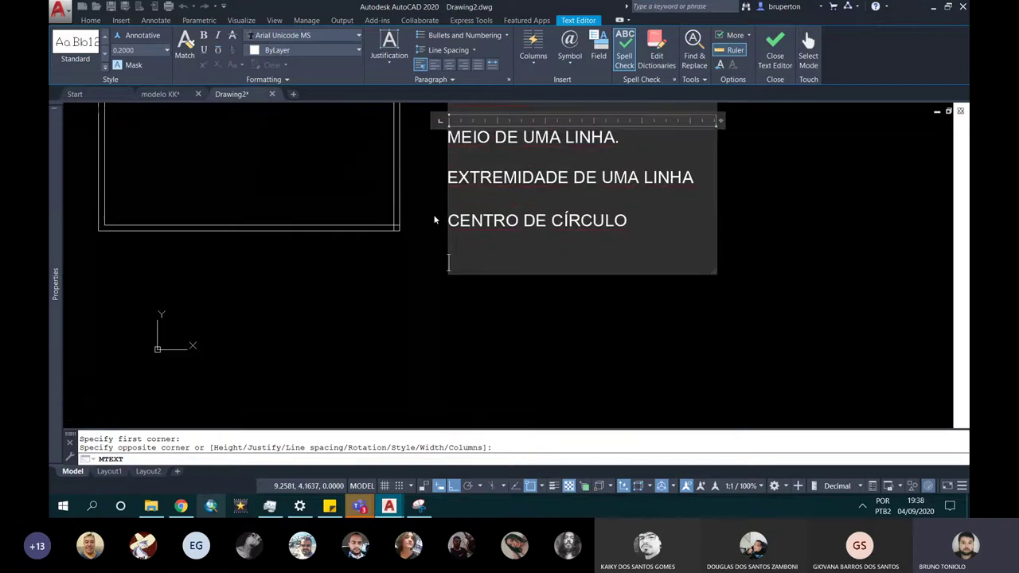
pyautogui.write('PER')
pyautogui.write('PENDICUL')
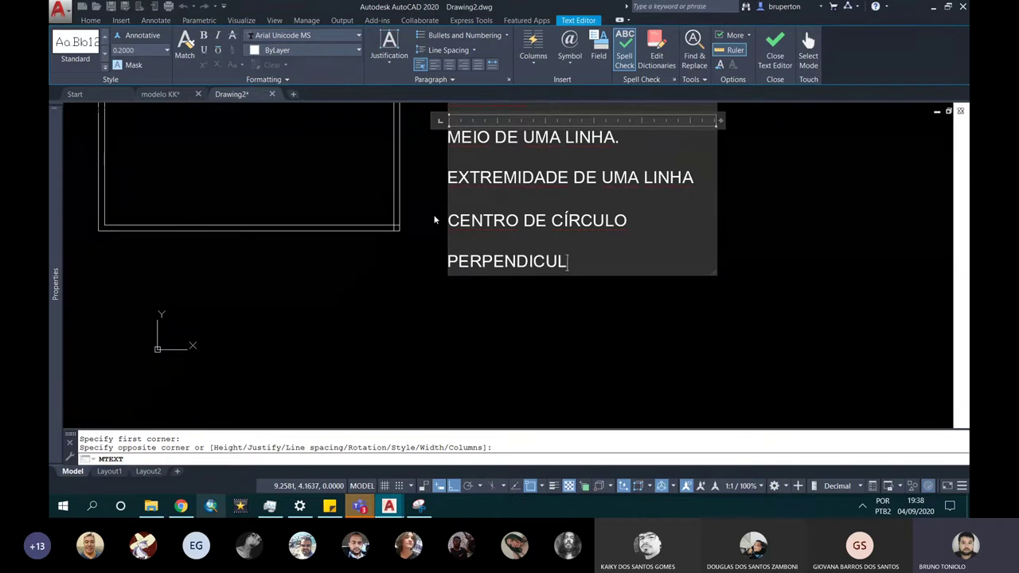
pyautogui.write('ARIDADE')
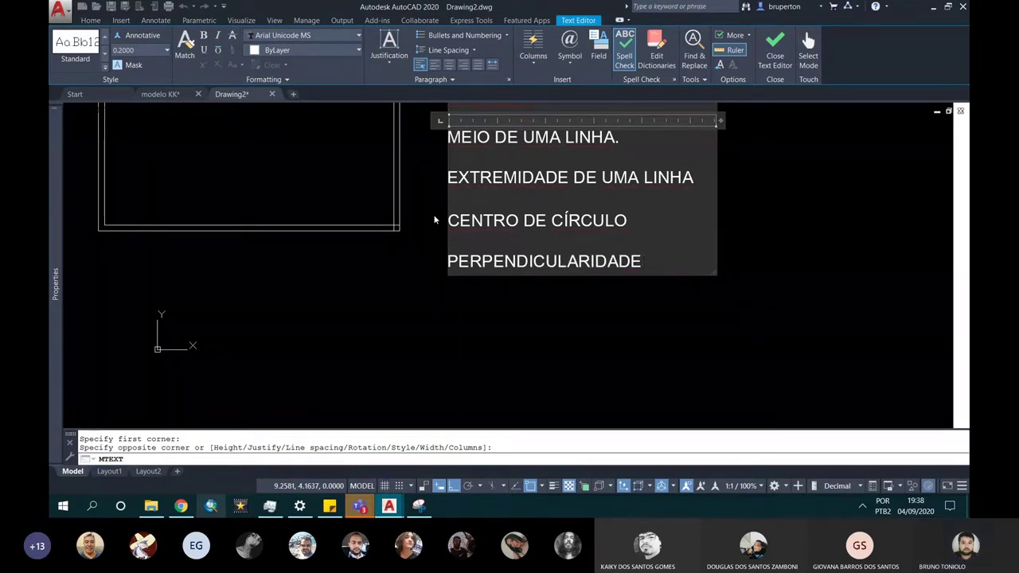
pyautogui.press('Return')
pyautogui.press('Return')
pyautogui.write('A')
pyautogui.press('BackSpace')
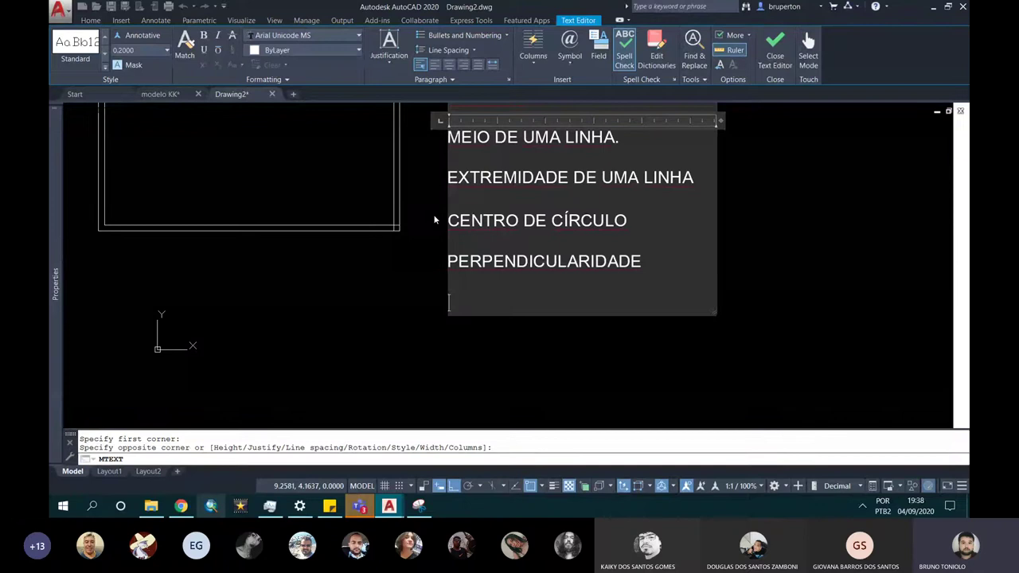
pyautogui.write('CONECTAR UM L')
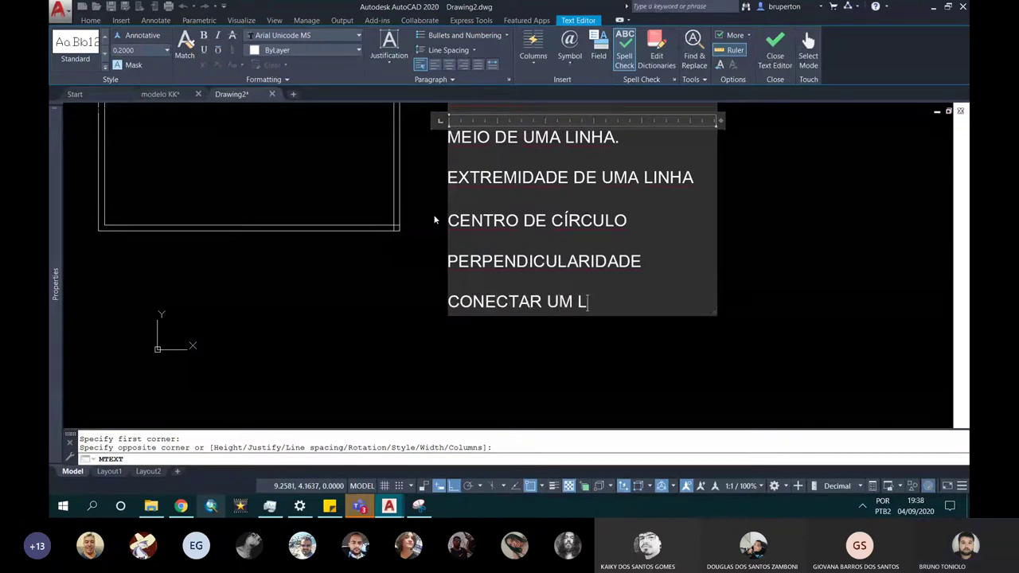
pyautogui.write('INHA A OUTRA')
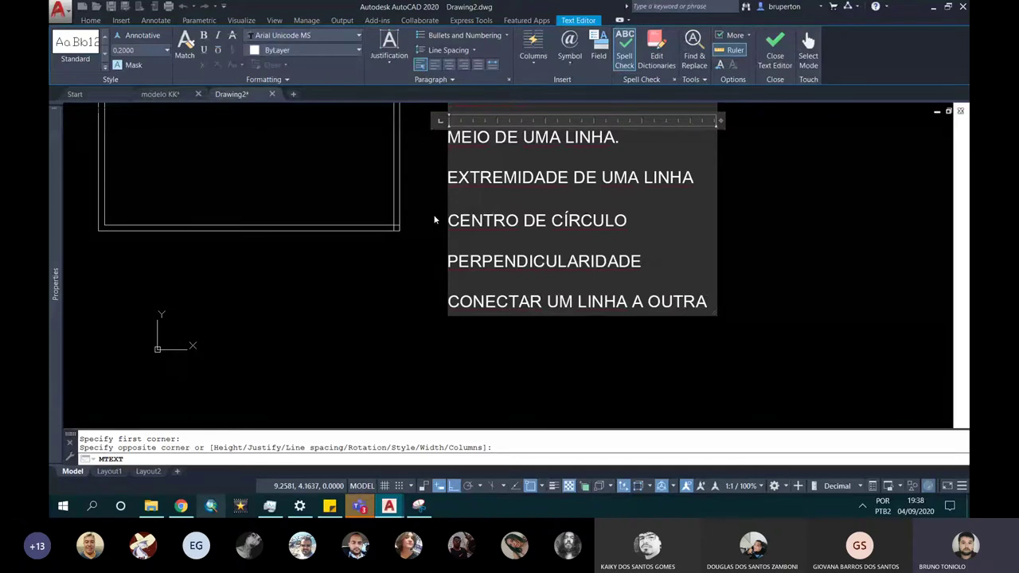
# Add INTERSECÇÃO DE LINHAS and a final ETC. line, then close the text editor.
pyautogui.press('Return')
pyautogui.write('ETC.')
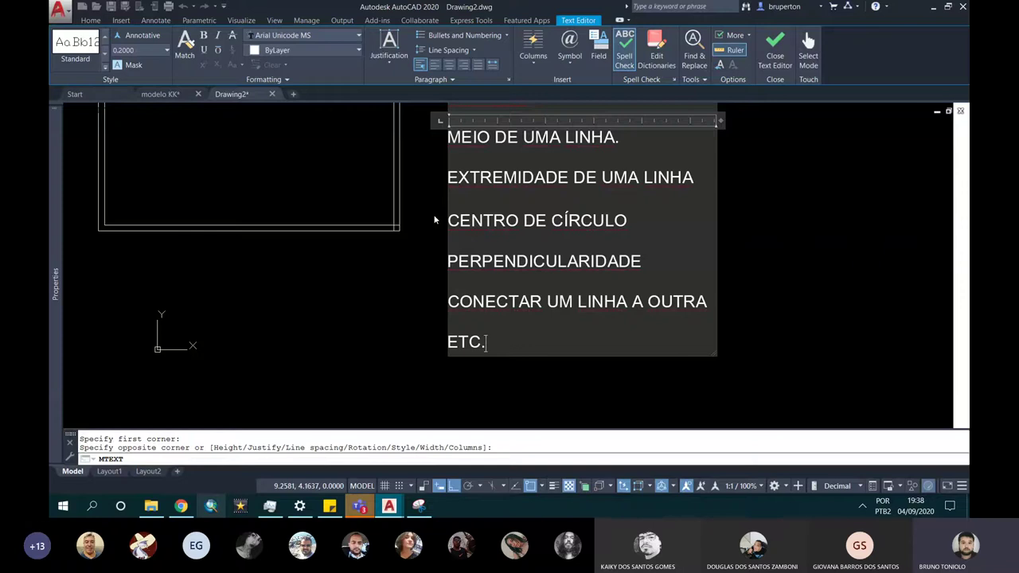
pyautogui.press('BackSpace')
pyautogui.press('BackSpace')
pyautogui.press('BackSpace')
pyautogui.press('BackSpace')
pyautogui.write('INTERSEÇÃO DE')
pyautogui.press('BackSpace')
pyautogui.press('BackSpace')
pyautogui.press('BackSpace')
pyautogui.press('BackSpace')
pyautogui.press('BackSpace')
pyautogui.press('BackSpace')
pyautogui.write('CÇÃO ')
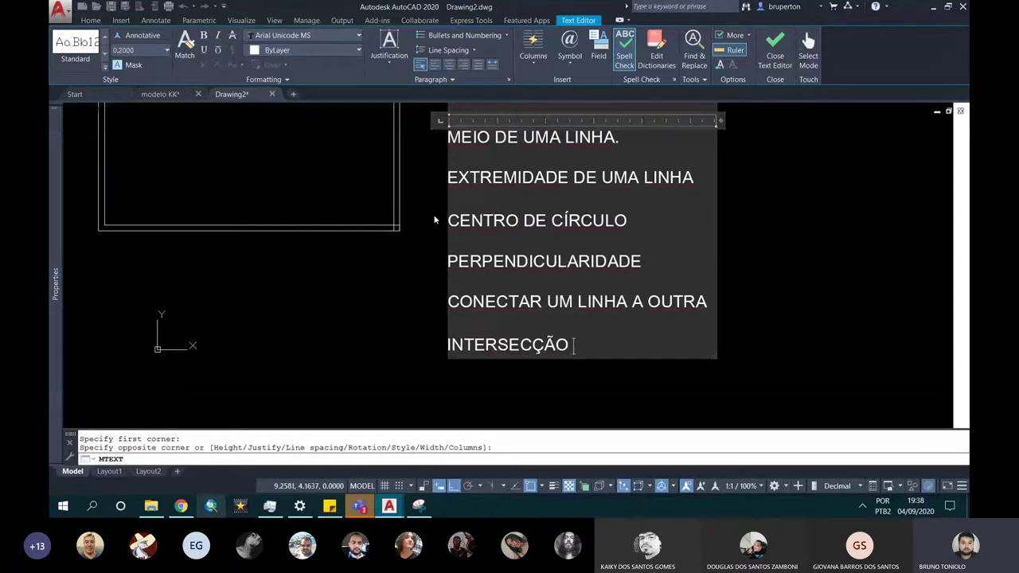
pyautogui.write('DE LINHAS')
pyautogui.press('Return')
pyautogui.write('ETC')
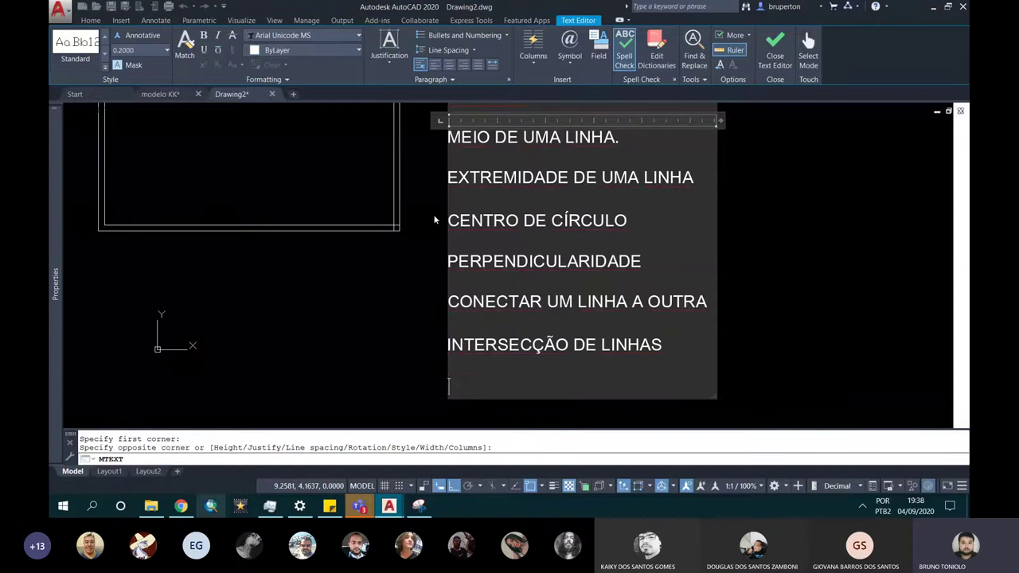
pyautogui.write('.')
pyautogui.click(434, 220)
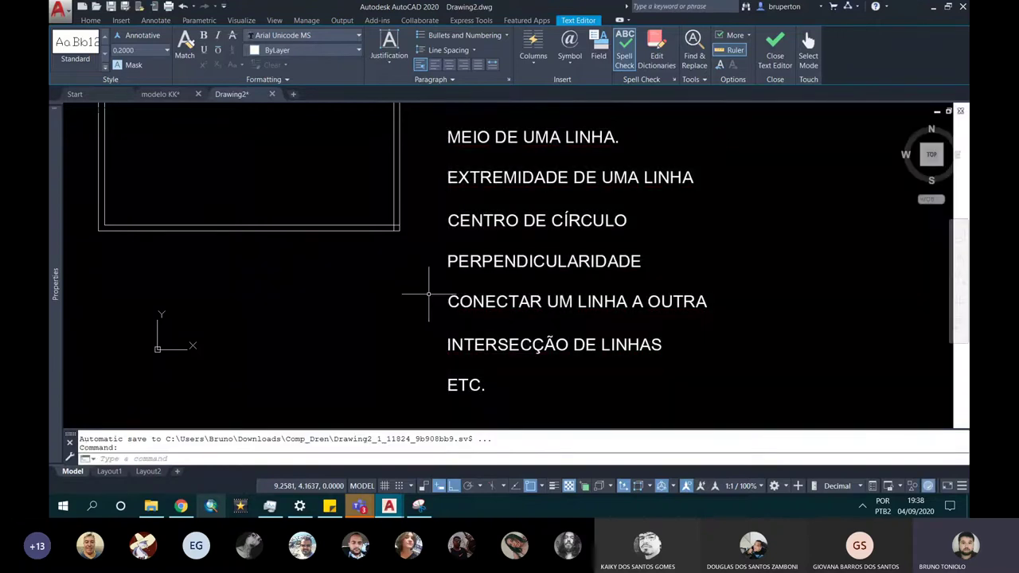
# Zoom the view and start a LINE command on the kitnet plan.
pyautogui.scroll(-3, 540, 357)
pyautogui.scroll(-2, 540, 357)
pyautogui.scroll(5, 426, 276)
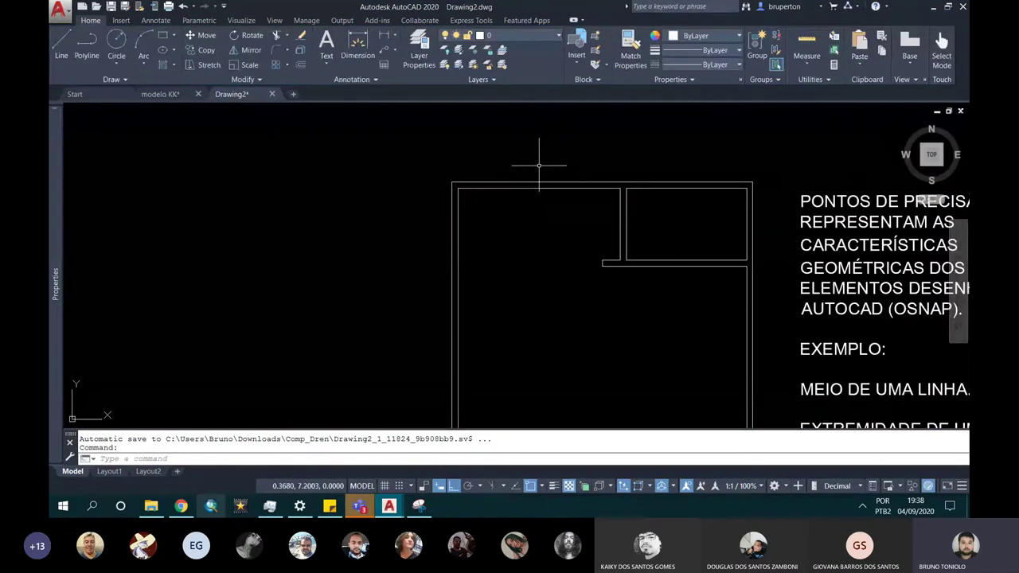
pyautogui.scroll(3, 430, 164)
pyautogui.scroll(2, 430, 167)
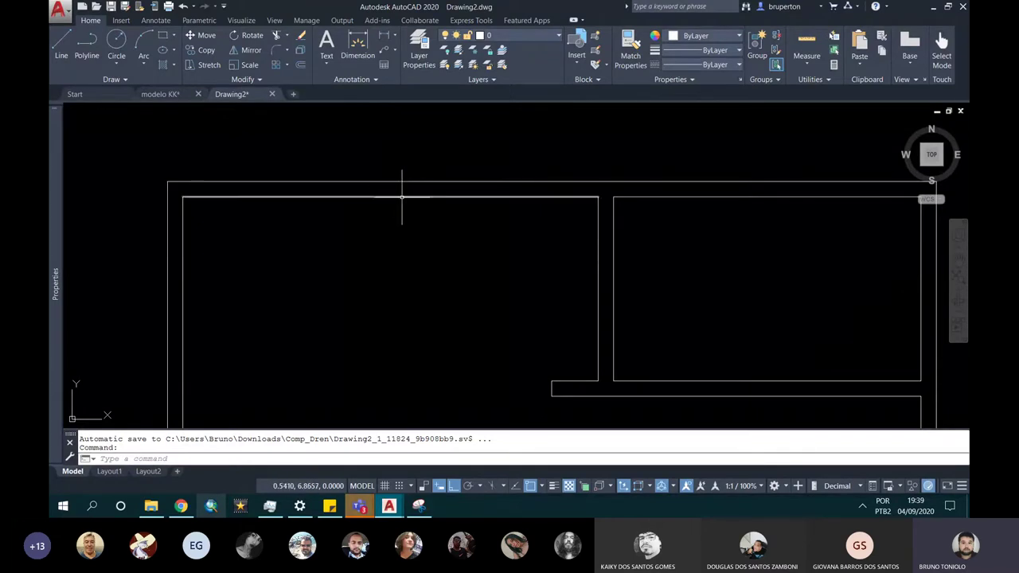
pyautogui.write('l')
pyautogui.press('Return')
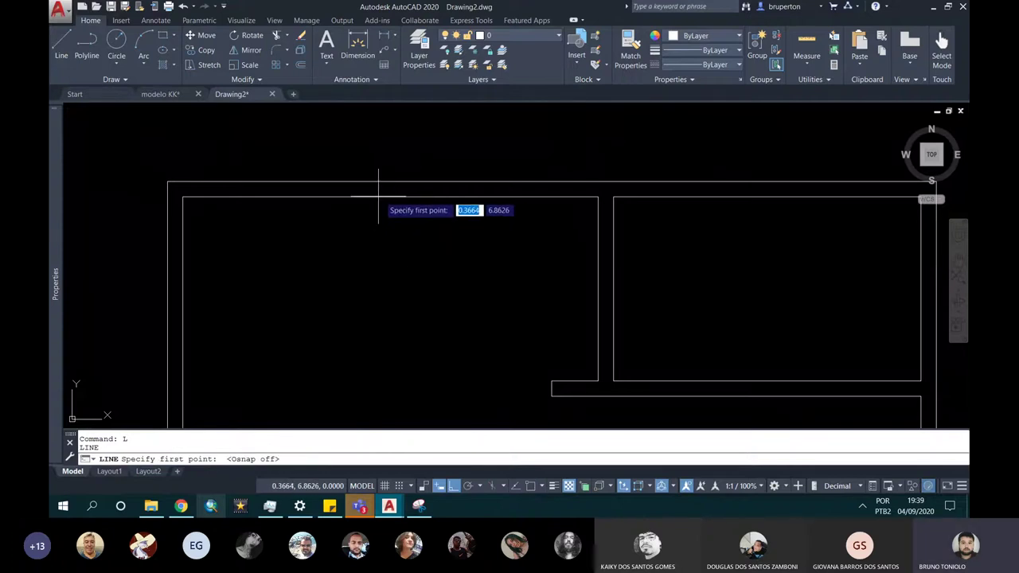
# Zoom around the wall plan, then cancel the line without drawing anything.
pyautogui.moveTo(390, 197); pyautogui.dragTo(392, 194, button='middle')
pyautogui.scroll(5, 390, 193)
pyautogui.scroll(-3, 391, 191)
pyautogui.scroll(3, 395, 189)
pyautogui.scroll(-1, 395, 191)
pyautogui.scroll(-2, 395, 191)
pyautogui.scroll(3, 396, 192)
pyautogui.scroll(-2, 395, 194)
pyautogui.scroll(-1, 396, 194)
pyautogui.scroll(1, 395, 195)
pyautogui.scroll(2, 394, 195)
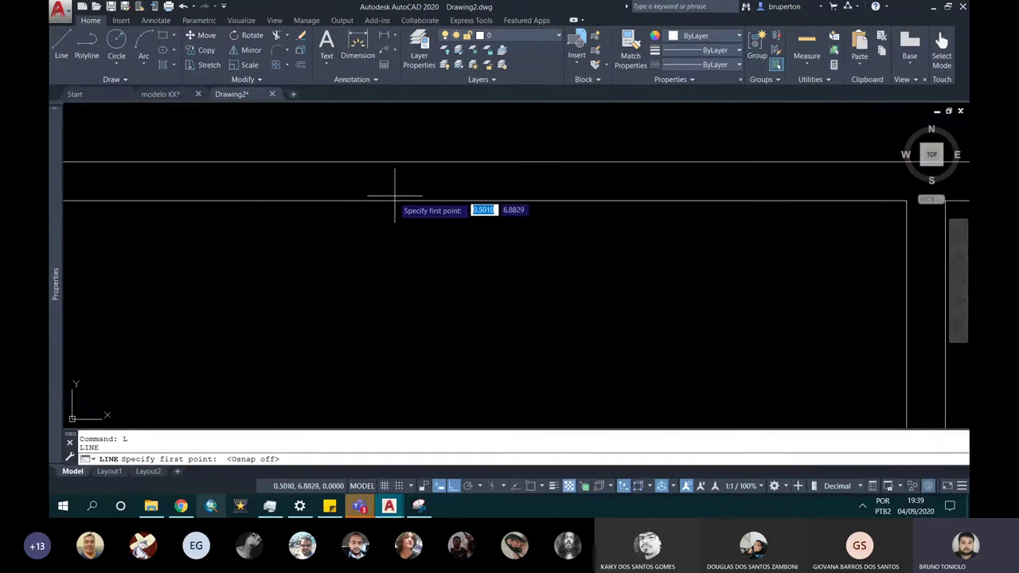
pyautogui.scroll(-2, 394, 195)
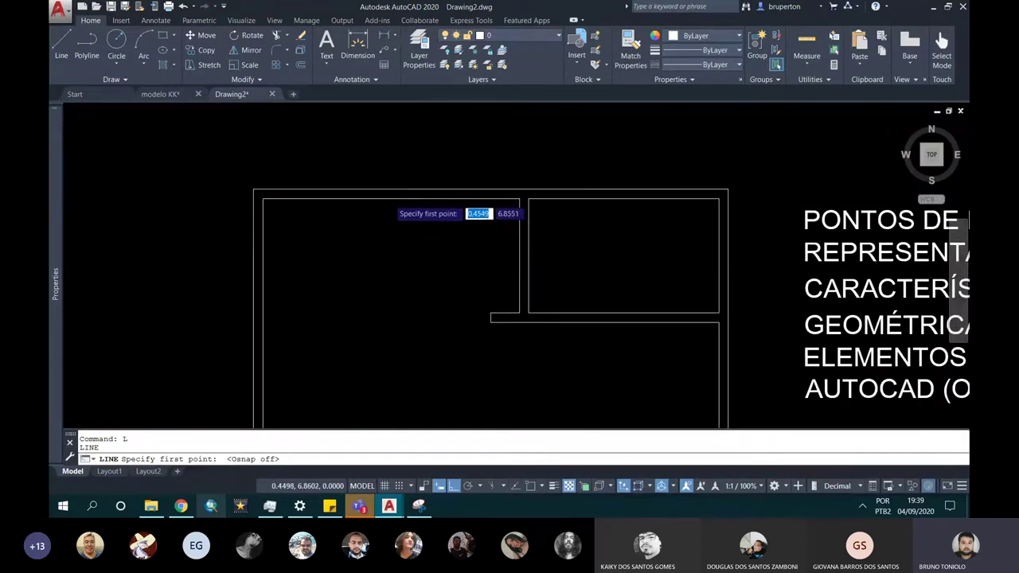
pyautogui.scroll(1, 393, 199)
pyautogui.scroll(1, 394, 197)
pyautogui.scroll(-1, 394, 195)
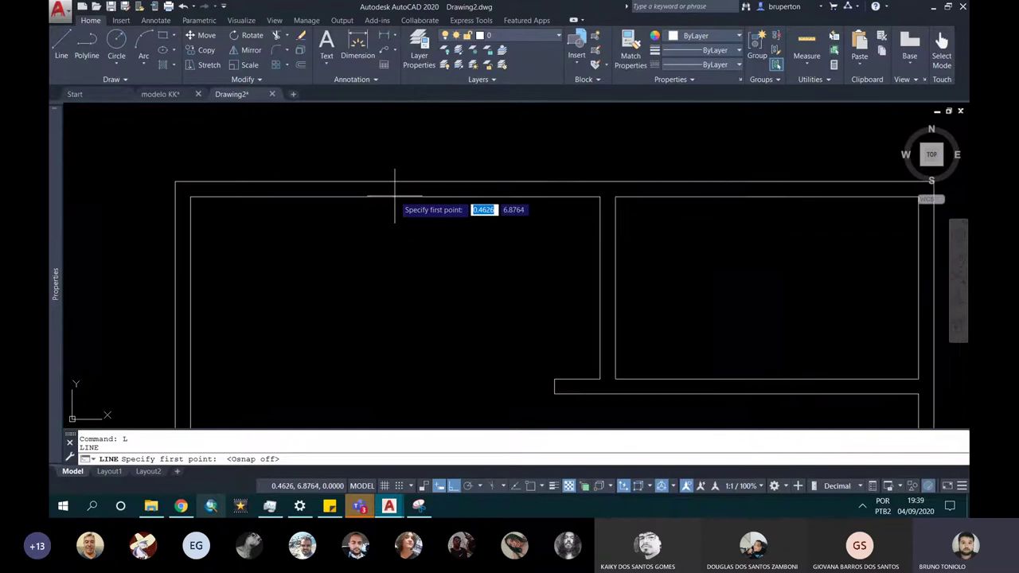
pyautogui.scroll(1, 394, 195)
pyautogui.scroll(1, 394, 195)
pyautogui.scroll(-2, 395, 194)
pyautogui.scroll(-1, 395, 193)
pyautogui.scroll(-2, 398, 195)
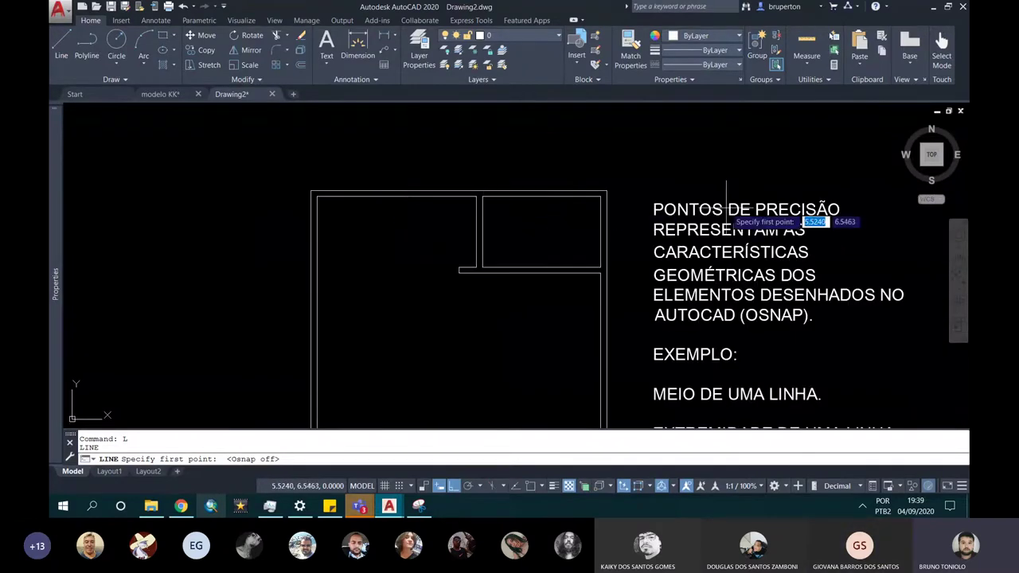
pyautogui.scroll(4, 446, 193)
pyautogui.scroll(2, 398, 193)
pyautogui.scroll(-2, 409, 199)
pyautogui.scroll(-2, 426, 188)
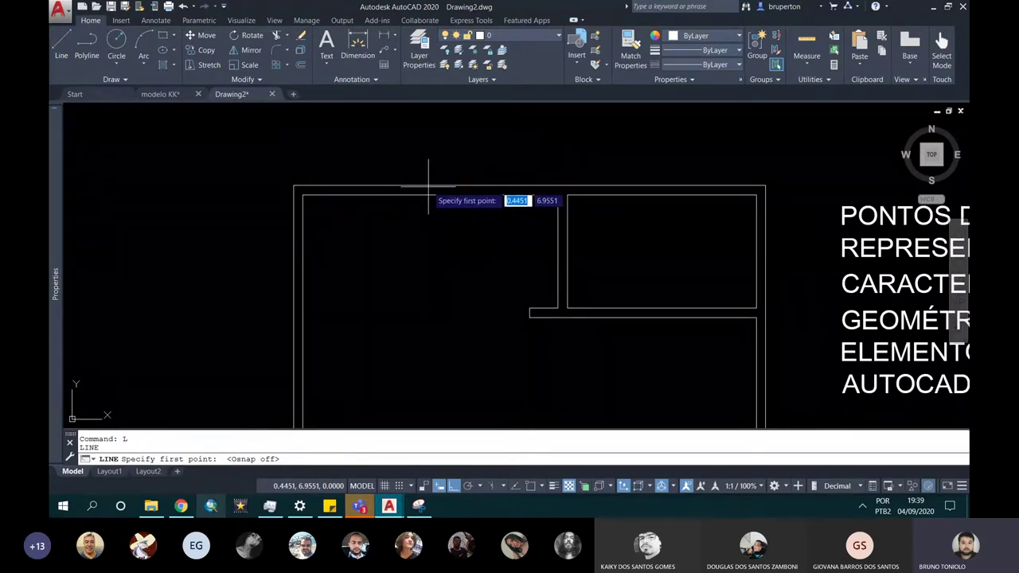
pyautogui.press('Escape')
pyautogui.scroll(-4, 796, 238)
pyautogui.scroll(2, 825, 282)
pyautogui.scroll(1, 826, 282)
pyautogui.scroll(-3, 557, 266)
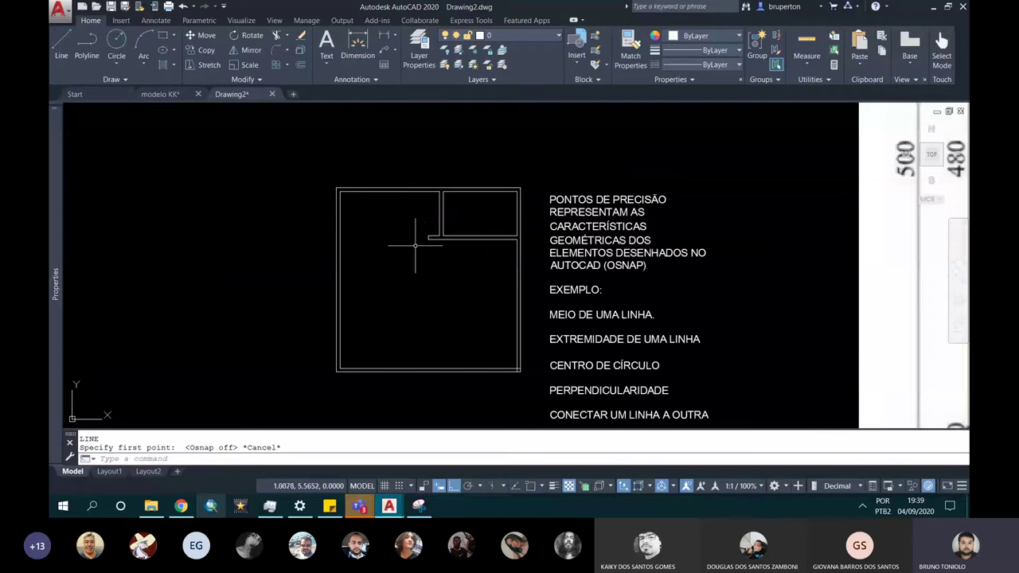
pyautogui.scroll(2, 415, 247)
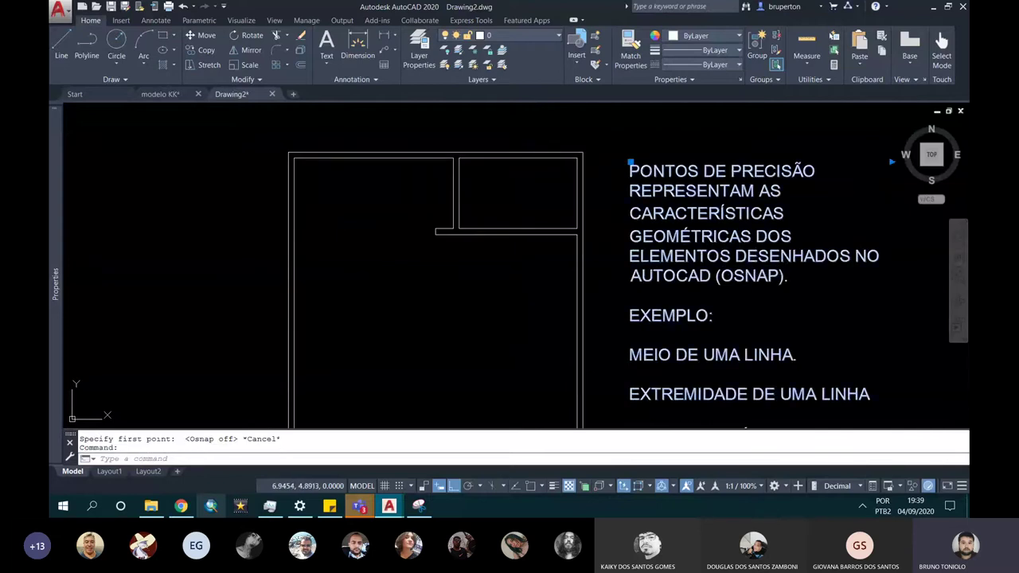
# Append ' - TECLA F3 DO TECLADO' after OSNAP in the precision-points note and commit it.
pyautogui.doubleClick(778, 277)
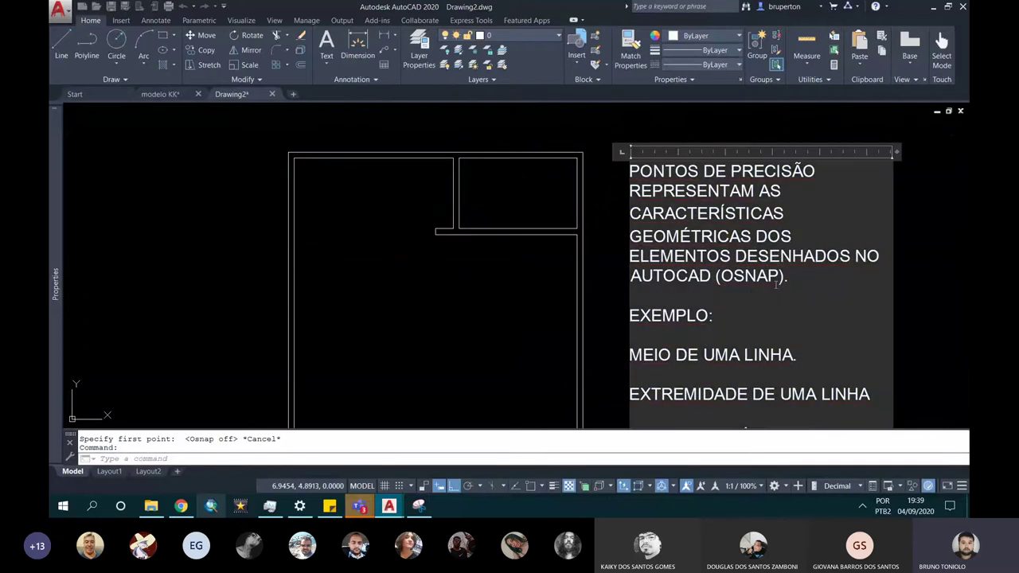
pyautogui.write('- TECLA FE3')
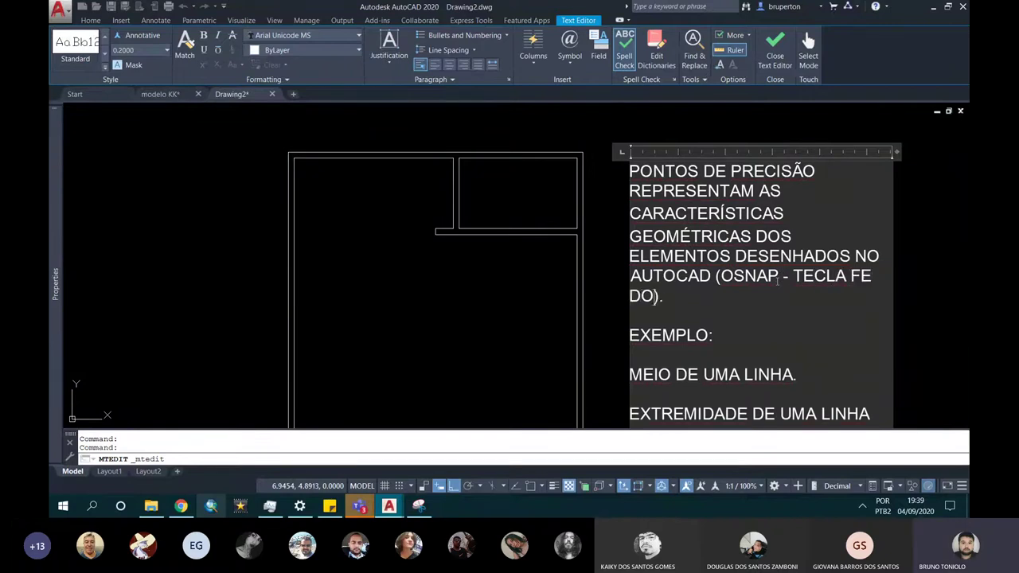
pyautogui.press('BackSpace')
pyautogui.press('BackSpace')
pyautogui.write('3 DO TECL')
pyautogui.press('BackSpace')
pyautogui.press('BackSpace')
pyautogui.write('TECLADO')
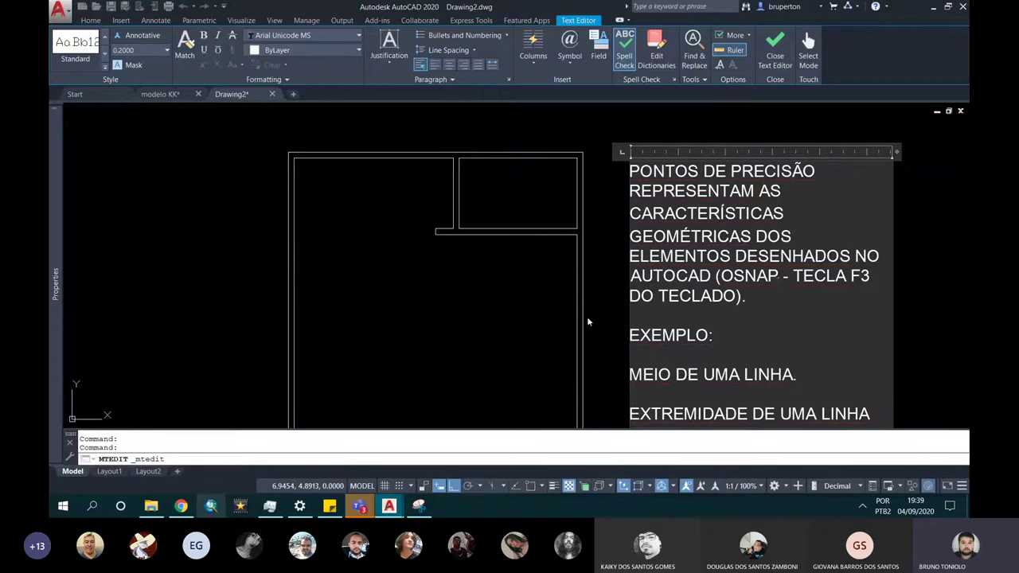
pyautogui.click(591, 322)
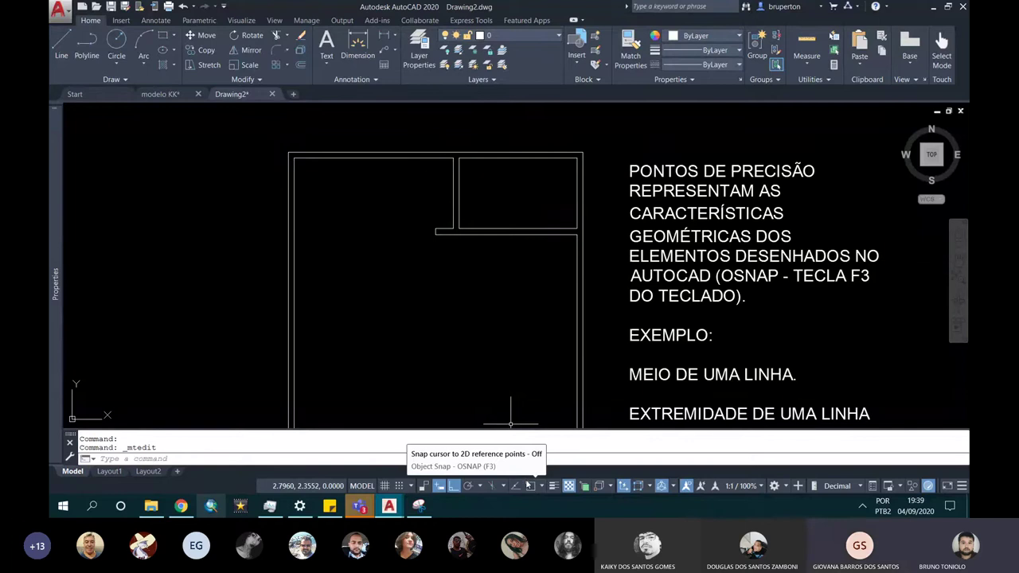
# Turn object snap on and confirm all snap modes, Endpoint through Parallel, are enabled.
pyautogui.press('F3')
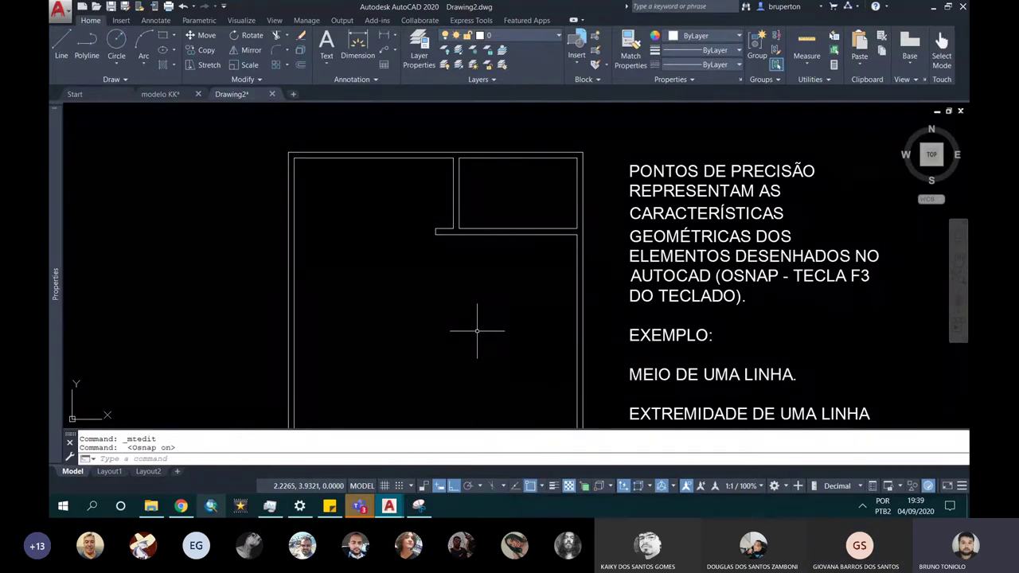
pyautogui.click(531, 486)
pyautogui.click(530, 491)
pyautogui.rightClick(530, 492)
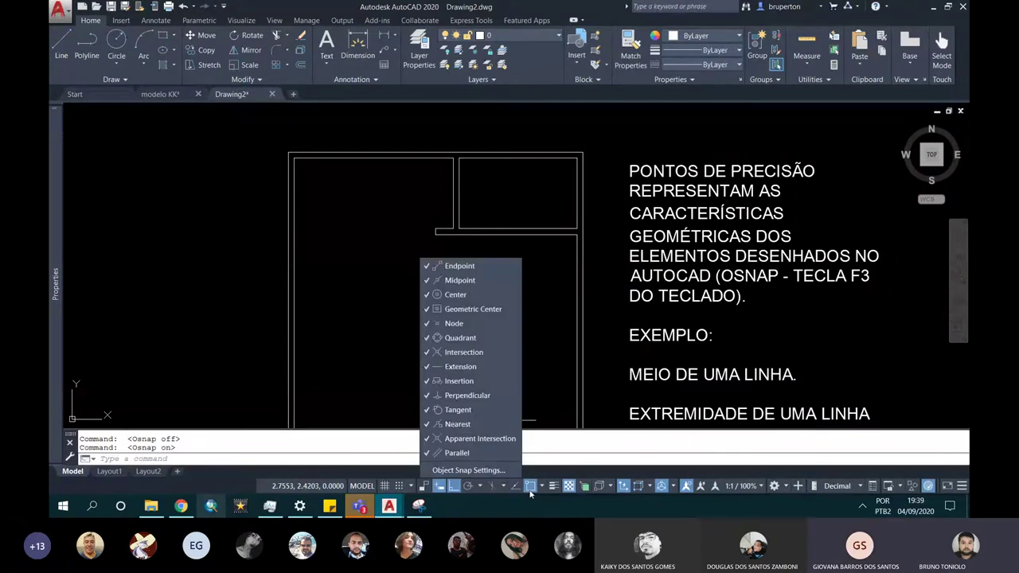
pyautogui.press('Escape')
pyautogui.press('Escape')
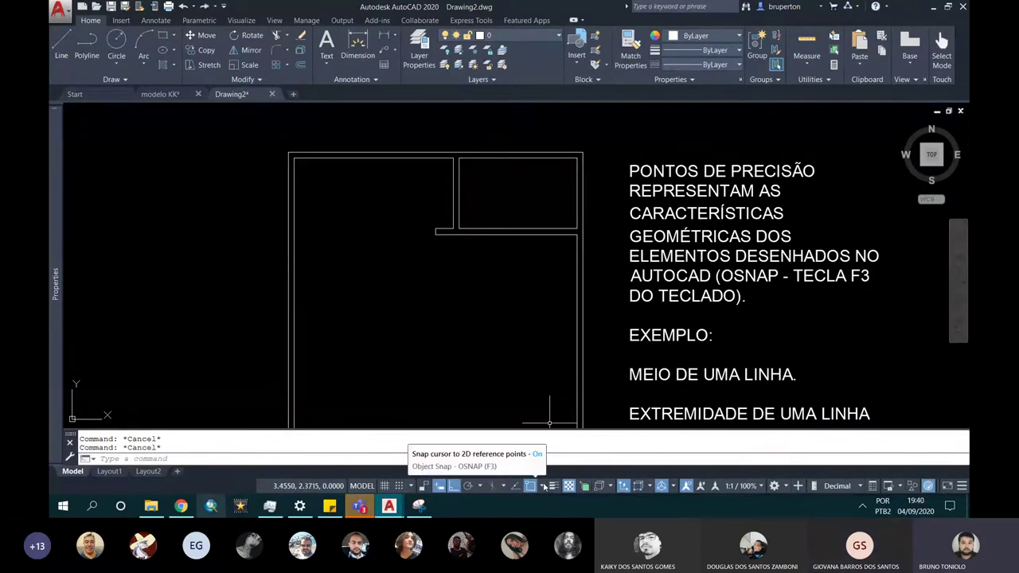
pyautogui.click(543, 487)
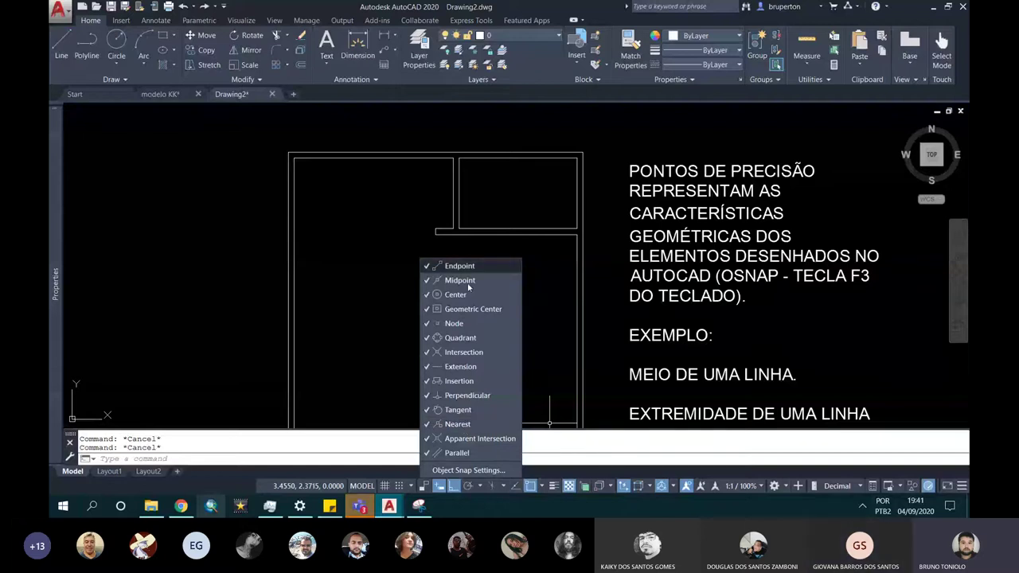
pyautogui.click(391, 270)
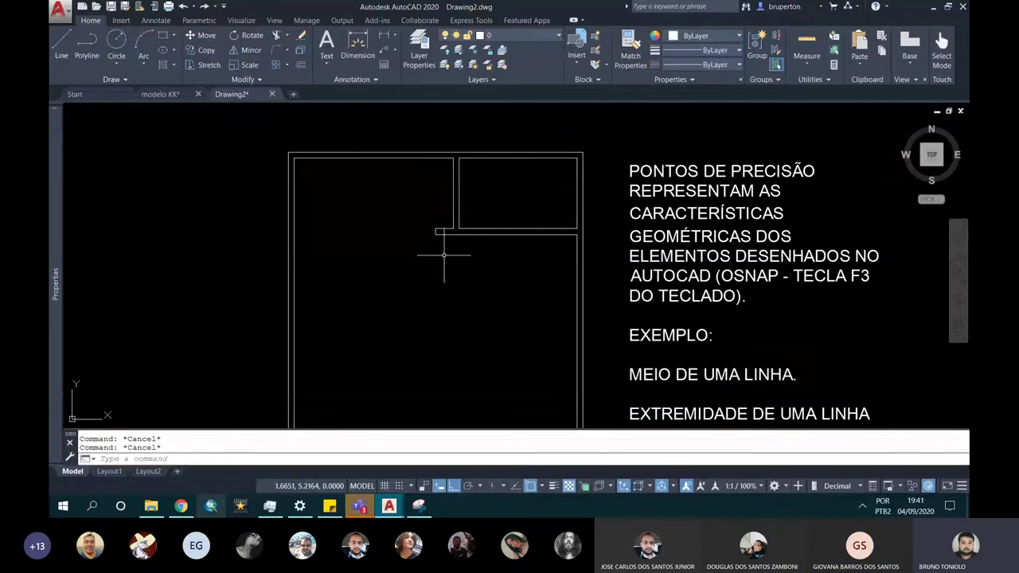
pyautogui.scroll(2, 370, 156)
# Start a line, zoom and pan to the left room's top wall, then cancel it.
pyautogui.write('L')
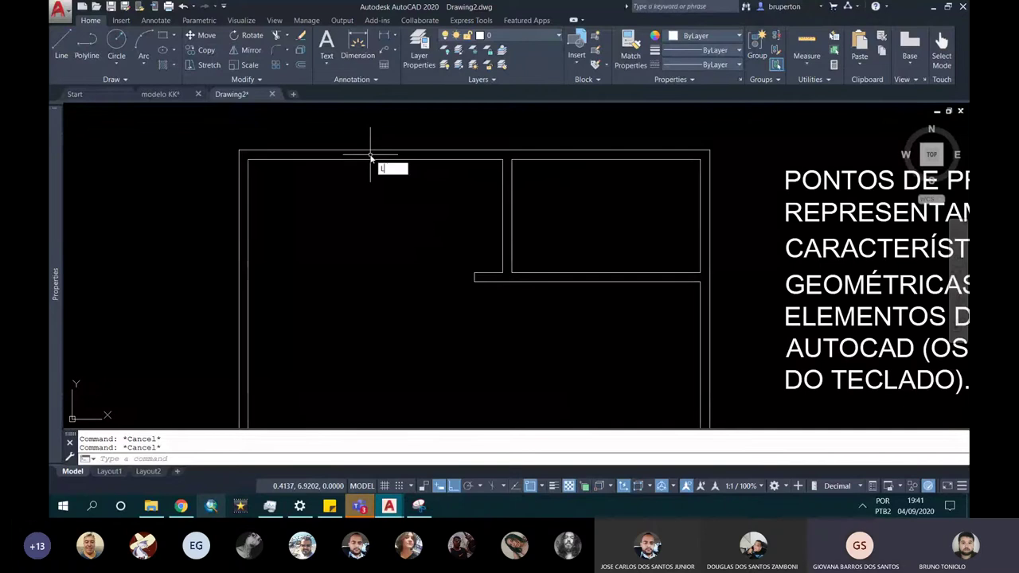
pyautogui.press('Return')
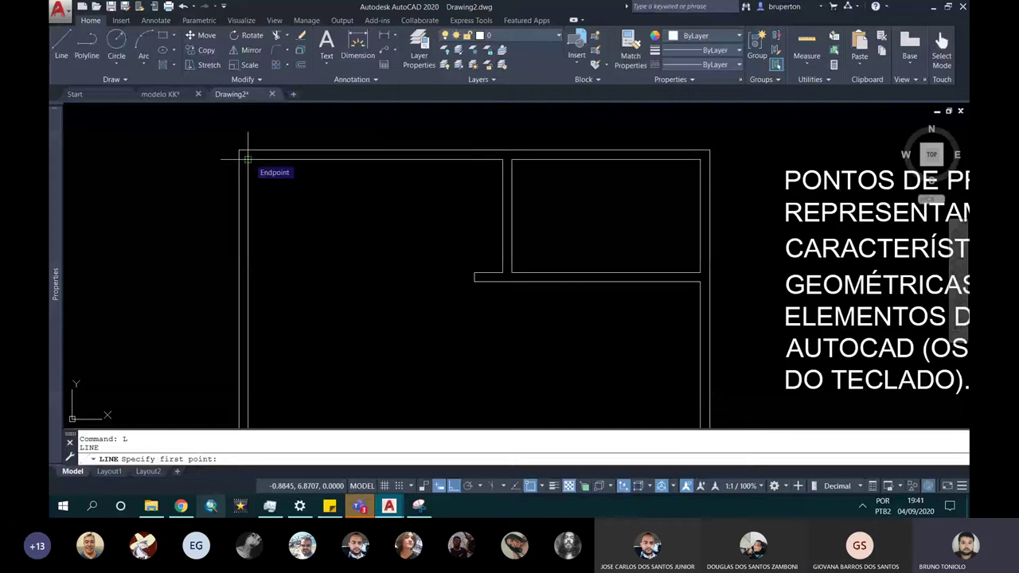
pyautogui.scroll(5, 256, 157)
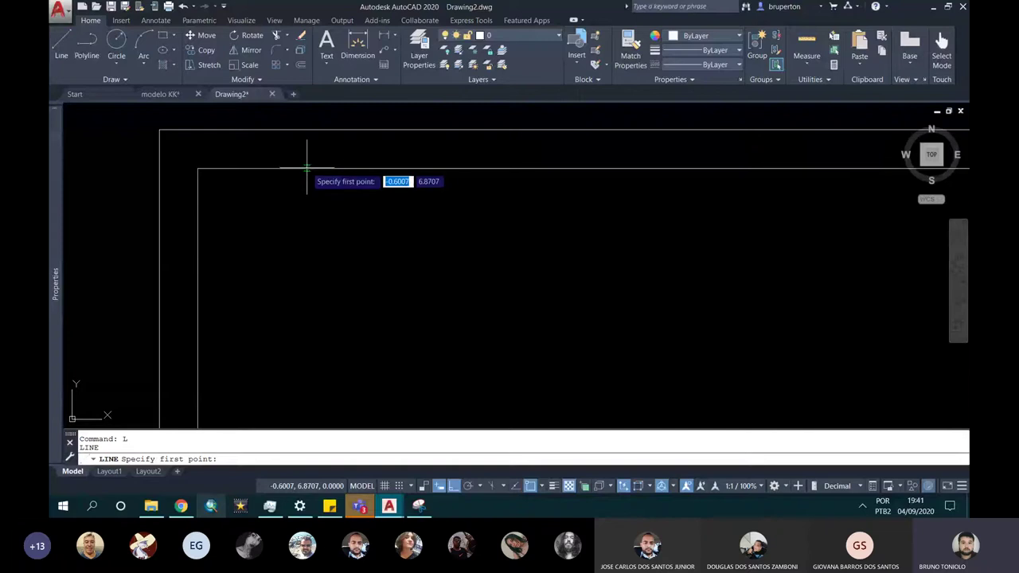
pyautogui.scroll(-3, 307, 168)
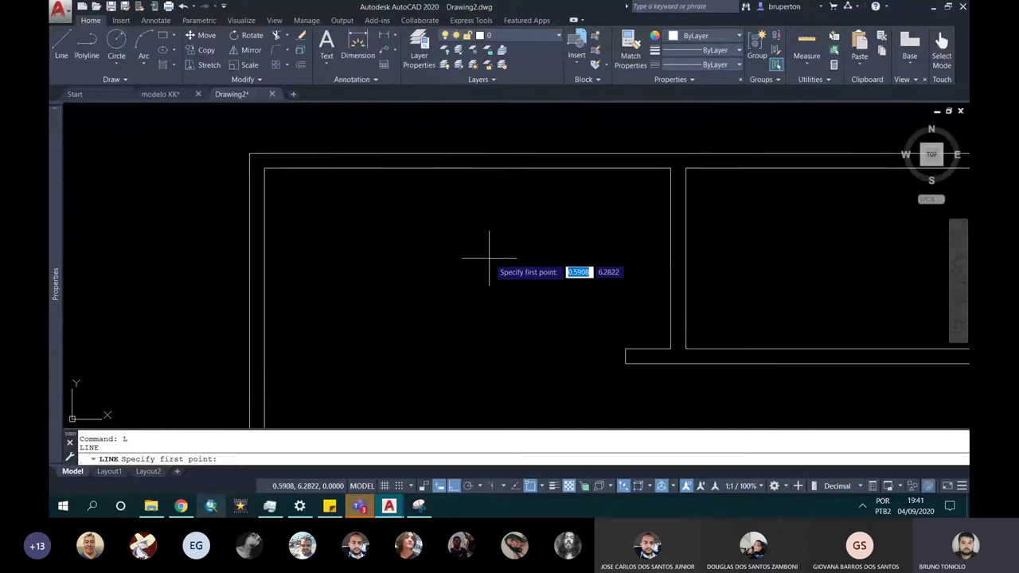
pyautogui.moveTo(489, 258); pyautogui.dragTo(407, 262, button='middle')
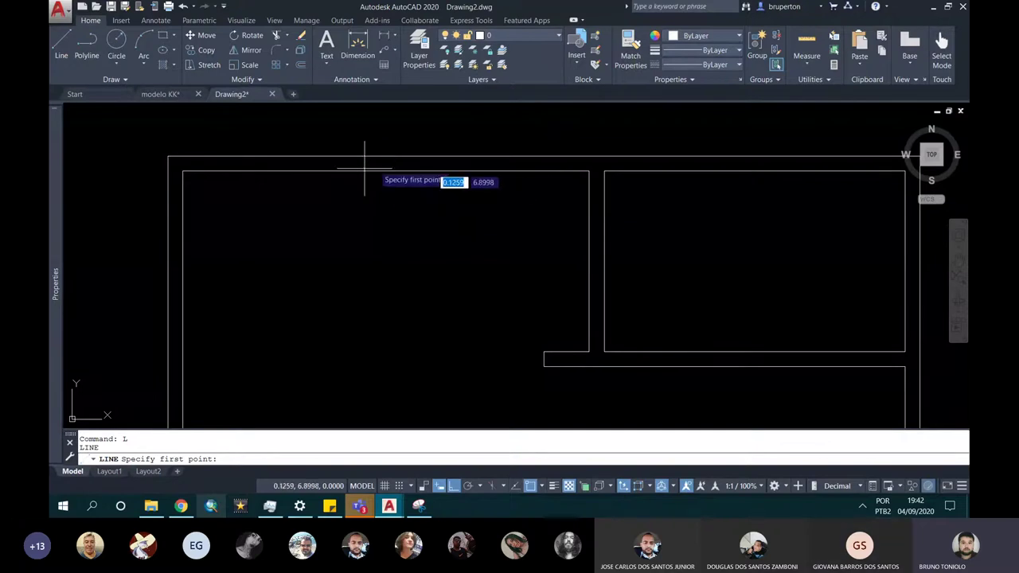
pyautogui.press('Escape')
# Draw a line from the midpoint of the left room's inner top wall edge across the wall.
pyautogui.write('l')
pyautogui.press('Return')
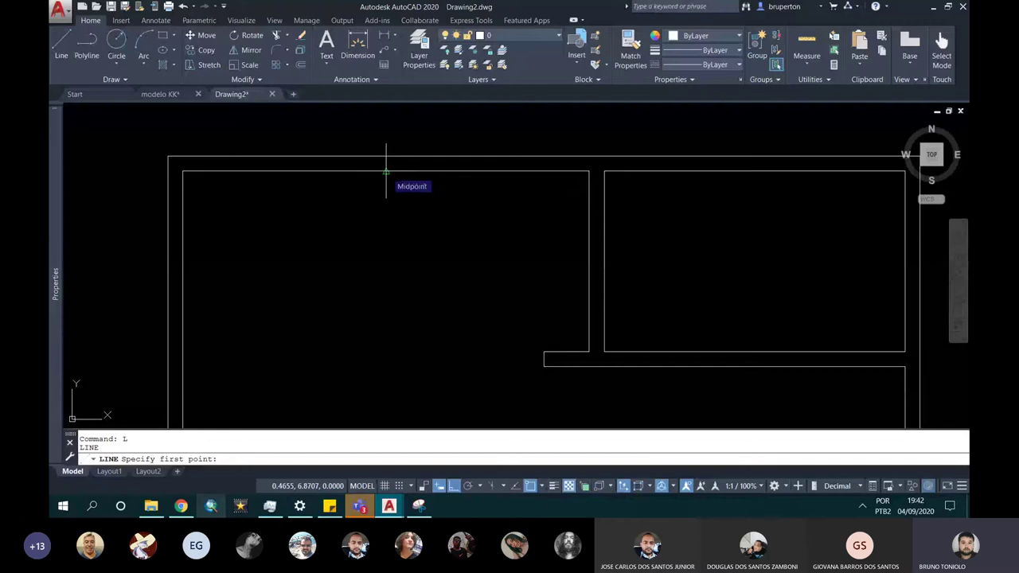
pyautogui.click(386, 171)
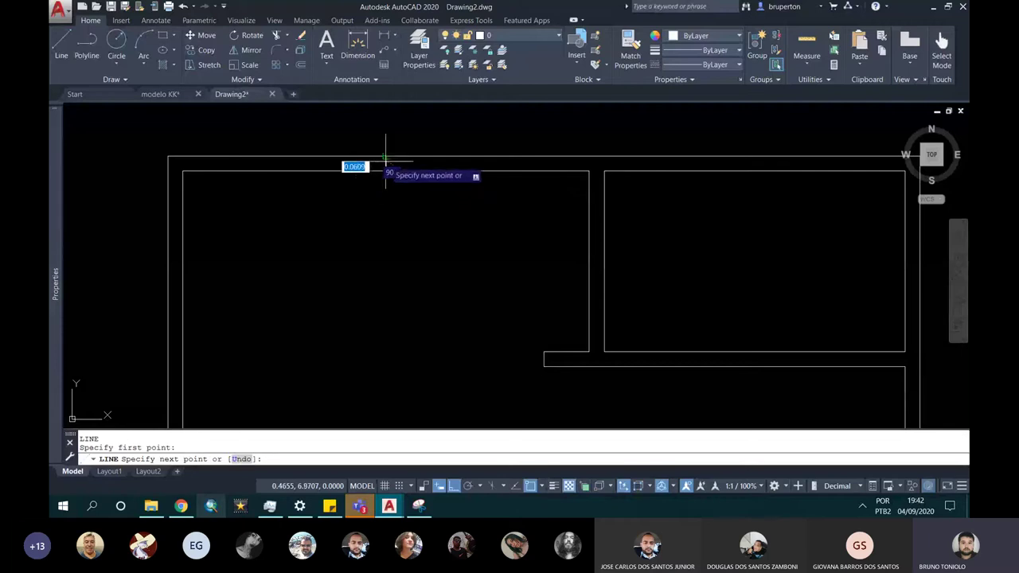
pyautogui.scroll(3, 385, 157)
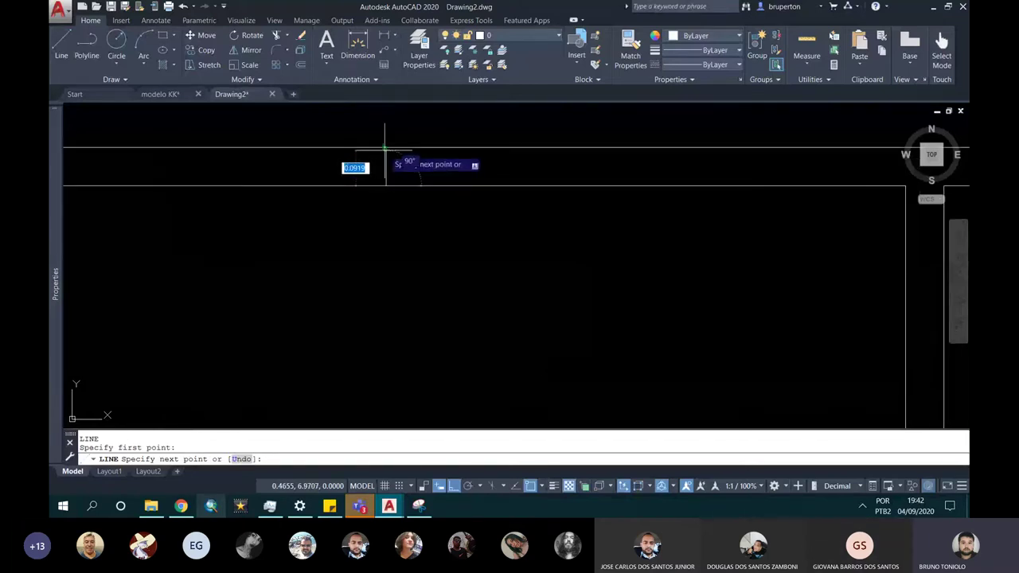
pyautogui.scroll(3, 385, 148)
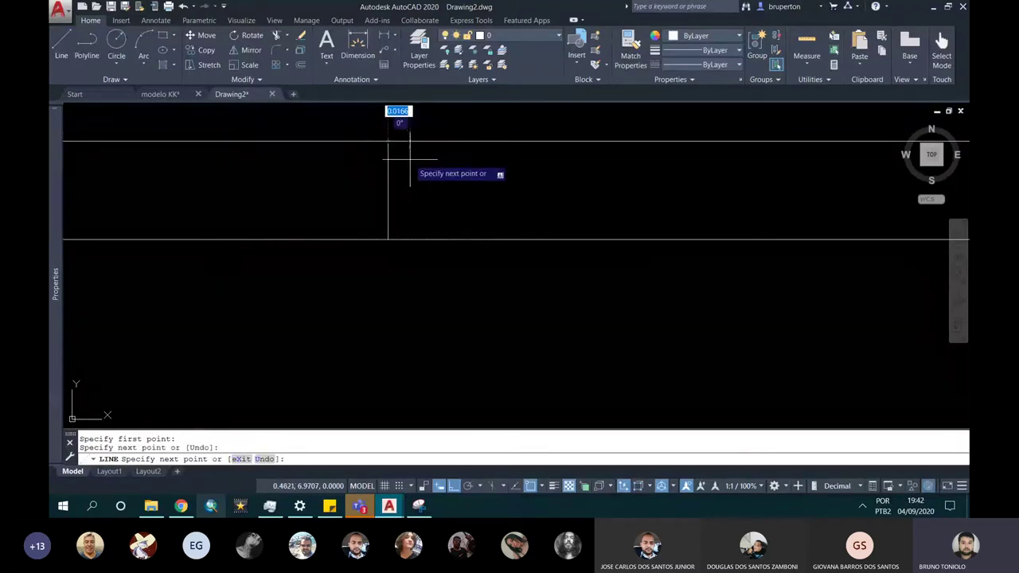
pyautogui.scroll(-5, 402, 151)
pyautogui.press('Escape')
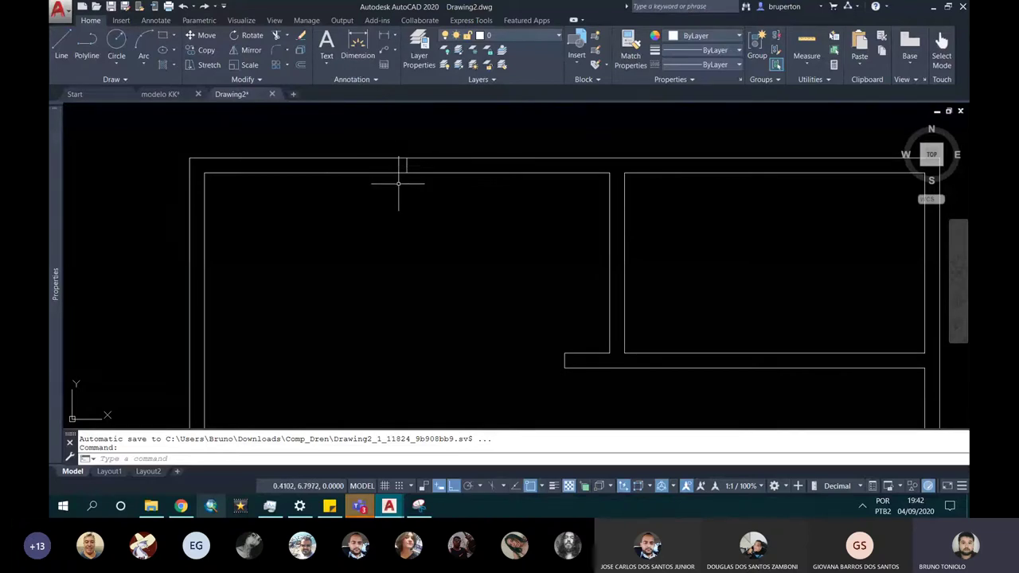
# Offset the top wall's midpoint line 0.5 to the left and to the right.
pyautogui.write('o')
pyautogui.press('Return')
pyautogui.write('0.5')
pyautogui.press('Return')
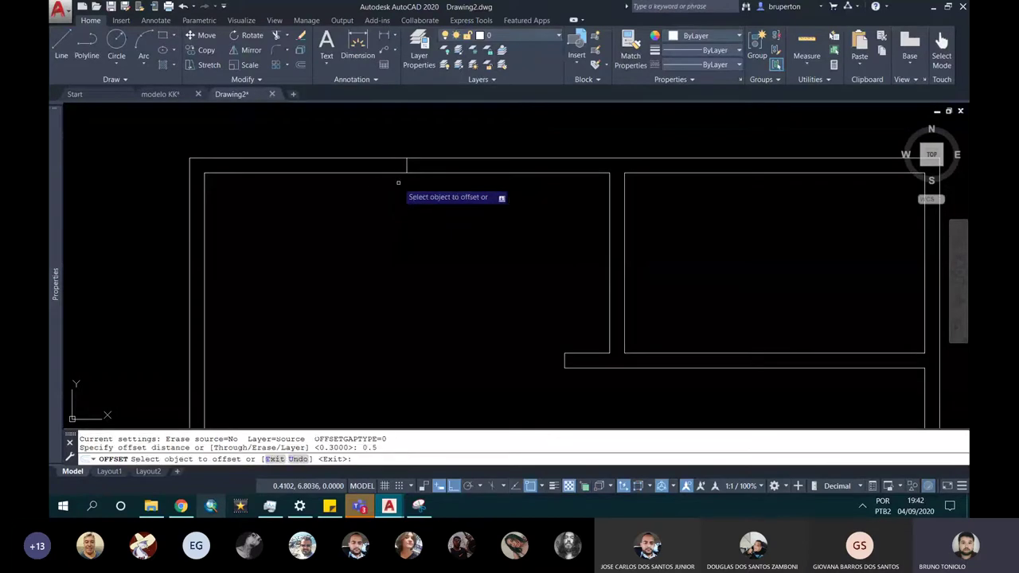
pyautogui.click(392, 159)
pyautogui.click(407, 168)
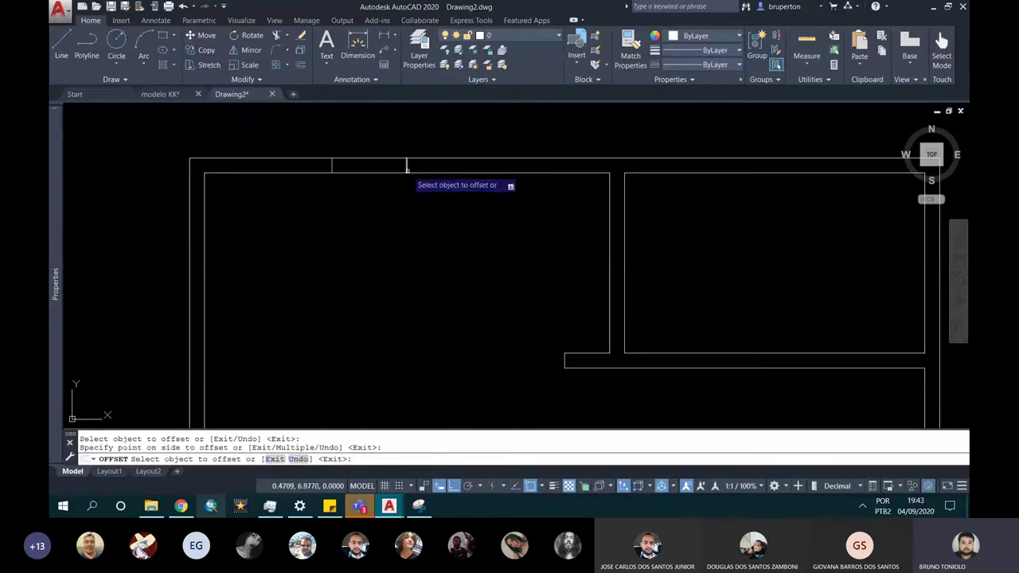
pyautogui.click(407, 167)
pyautogui.click(500, 179)
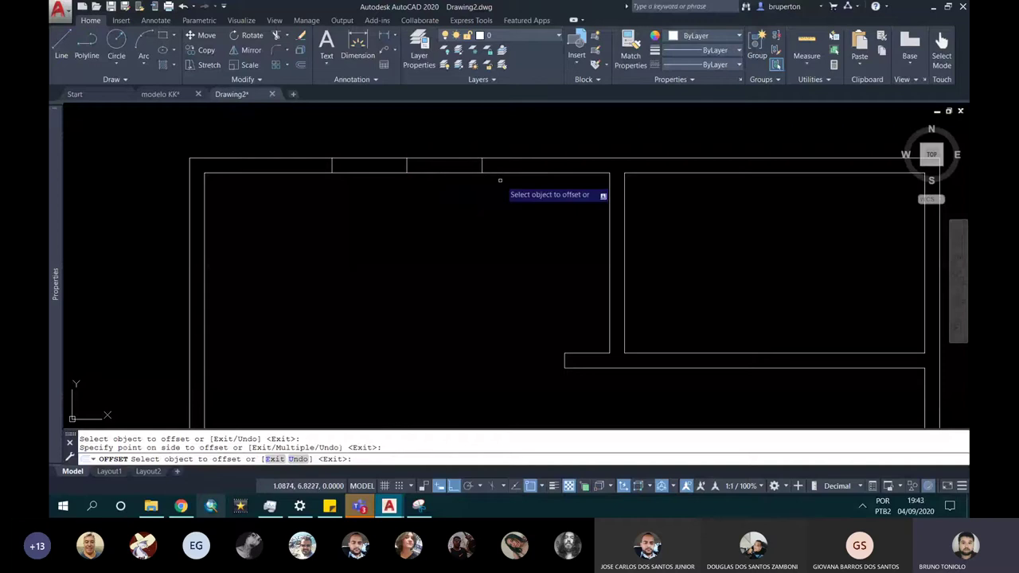
pyautogui.press('Escape')
pyautogui.press('Escape')
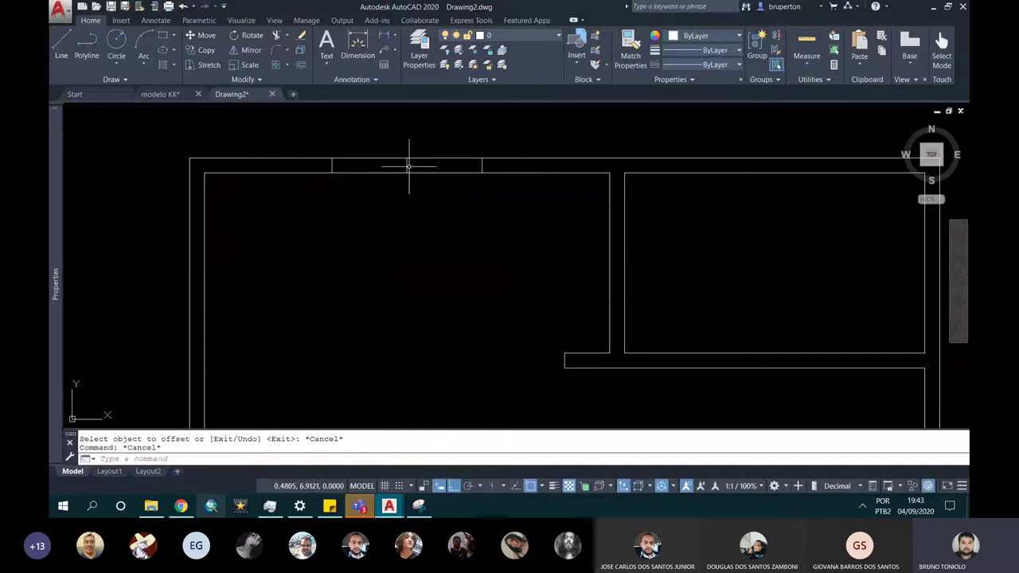
# Erase the middle guide line and trim the top wall between the two 0.5 offsets.
pyautogui.click(406, 166)
pyautogui.press('Delete')
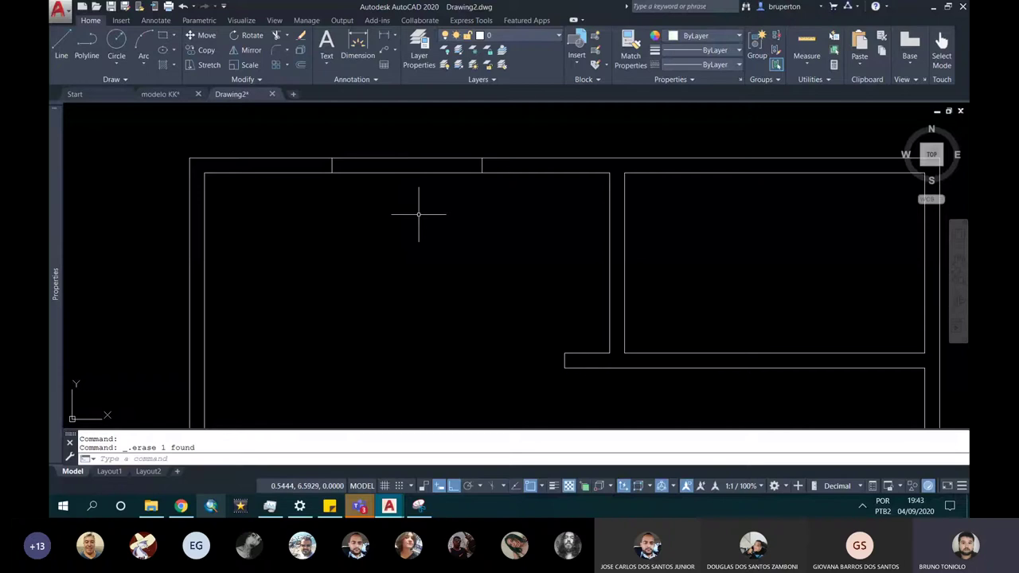
pyautogui.write('tr')
pyautogui.press('Return')
pyautogui.click(418, 213)
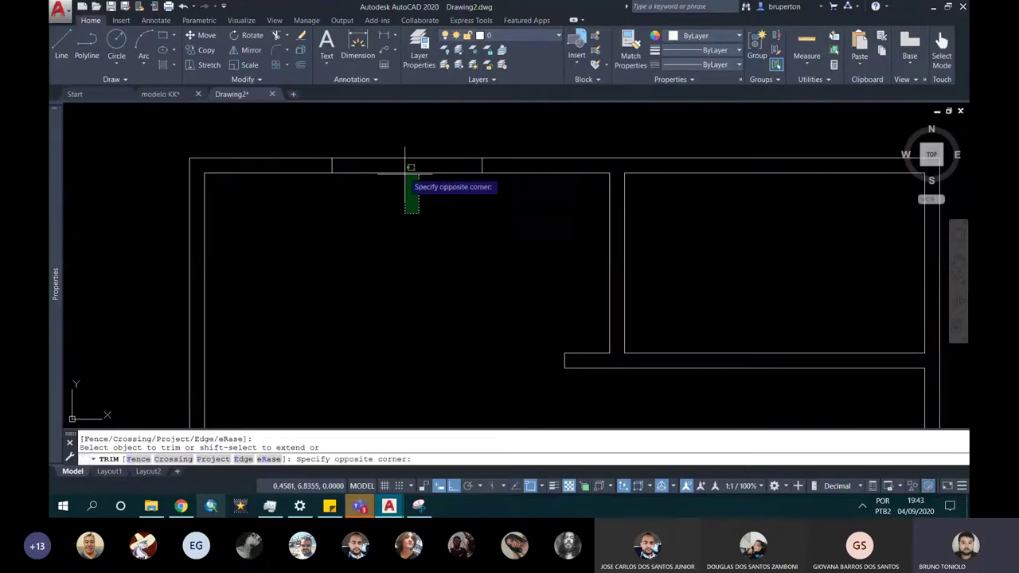
pyautogui.click(410, 167)
pyautogui.scroll(-2, 402, 159)
pyautogui.press('Escape')
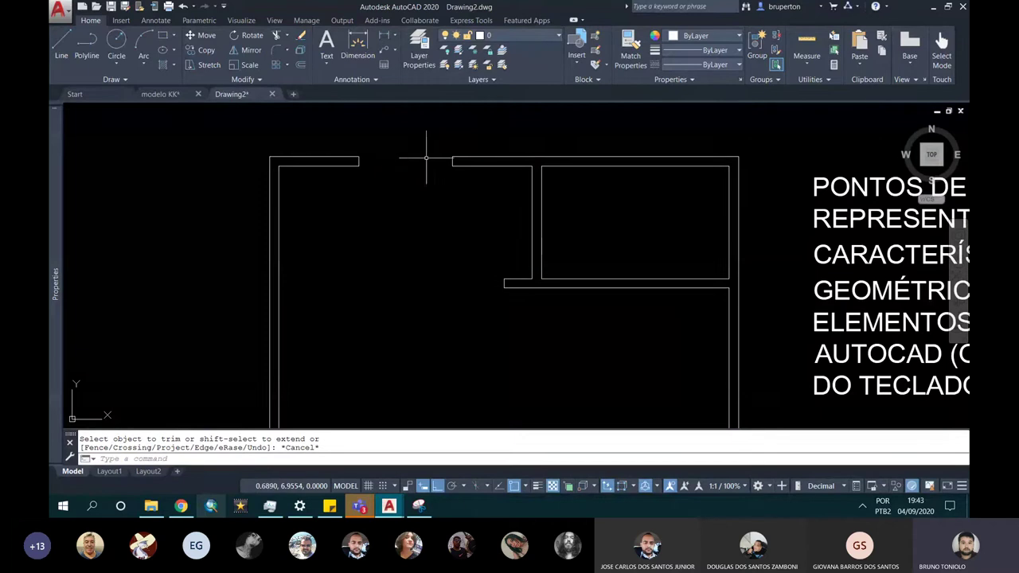
pyautogui.scroll(-2, 534, 159)
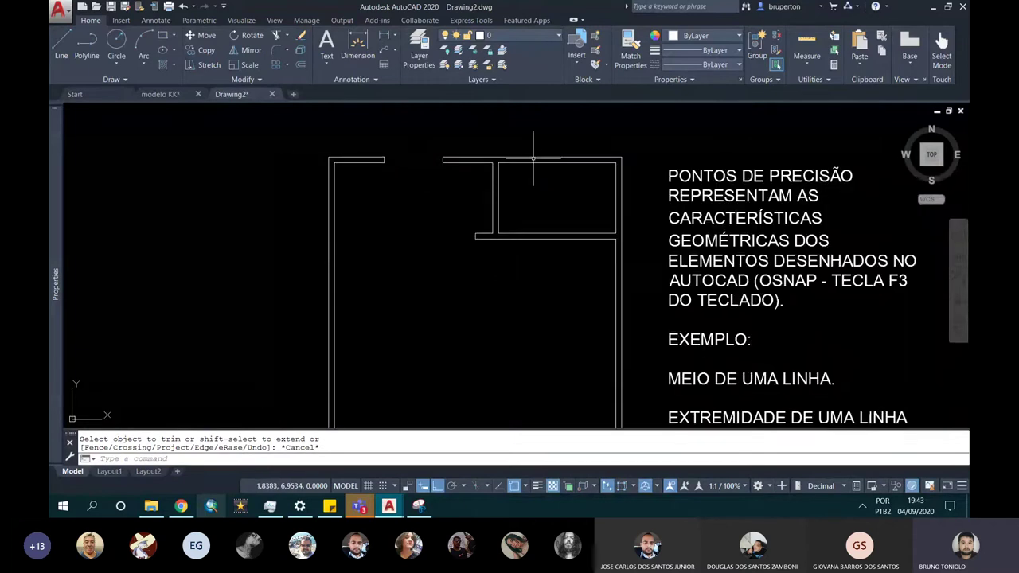
# Draw a short horizontal line from the right wall's outer line to its inner line near the top corner.
pyautogui.scroll(3, 602, 191)
pyautogui.scroll(1, 603, 181)
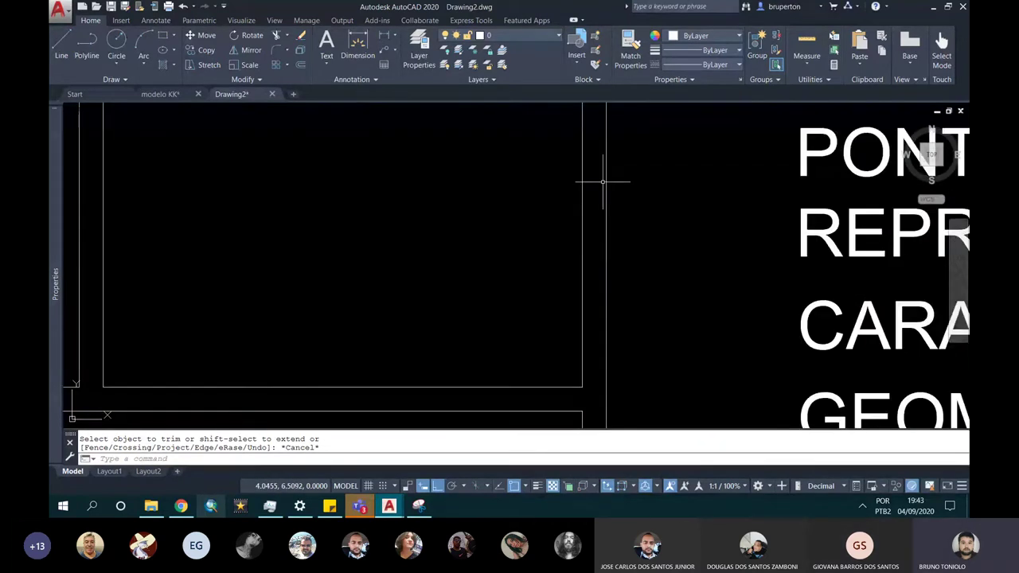
pyautogui.write('L')
pyautogui.press('Return')
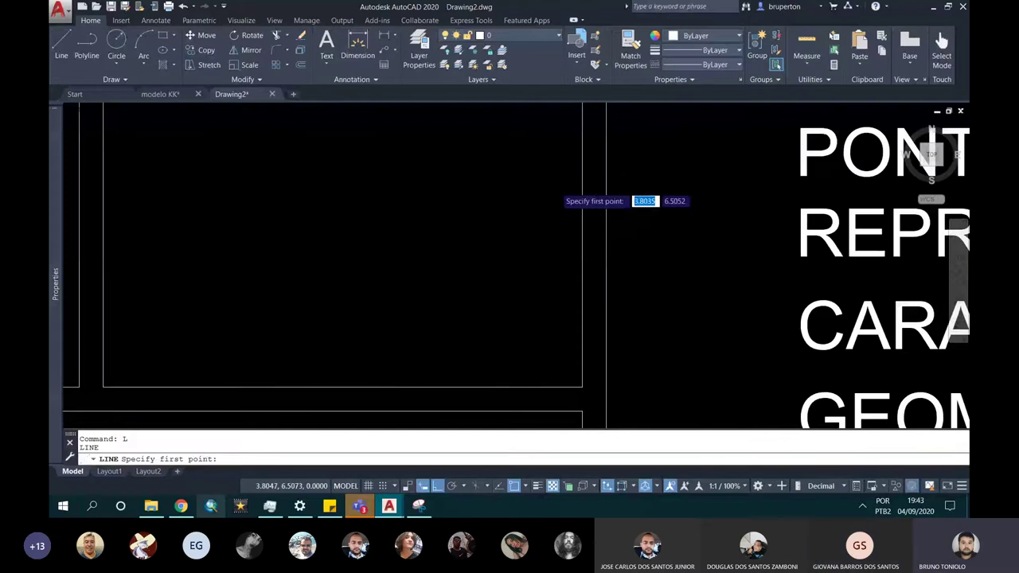
pyautogui.scroll(-2, 557, 191)
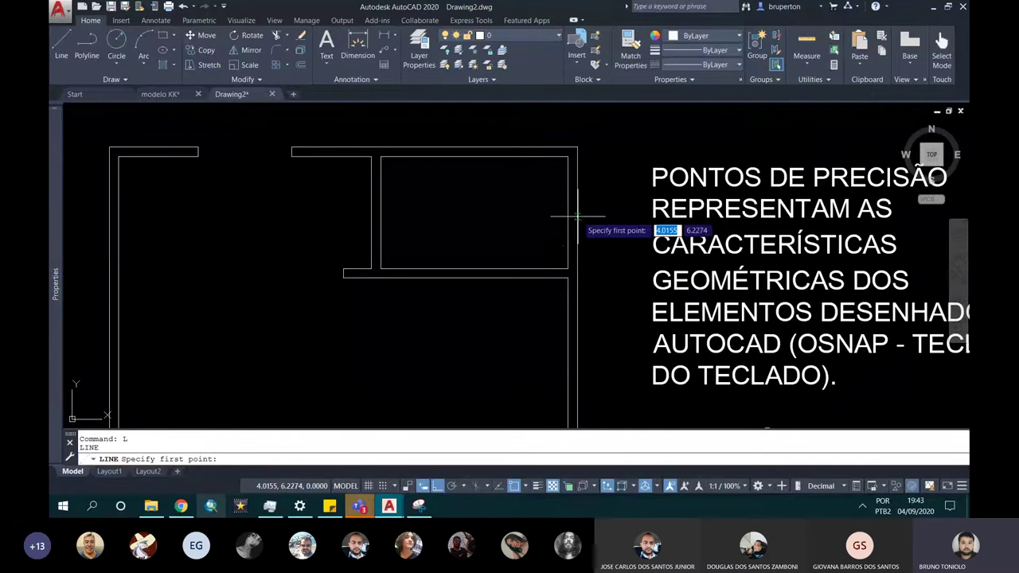
pyautogui.moveTo(626, 244); pyautogui.dragTo(568, 199, button='middle')
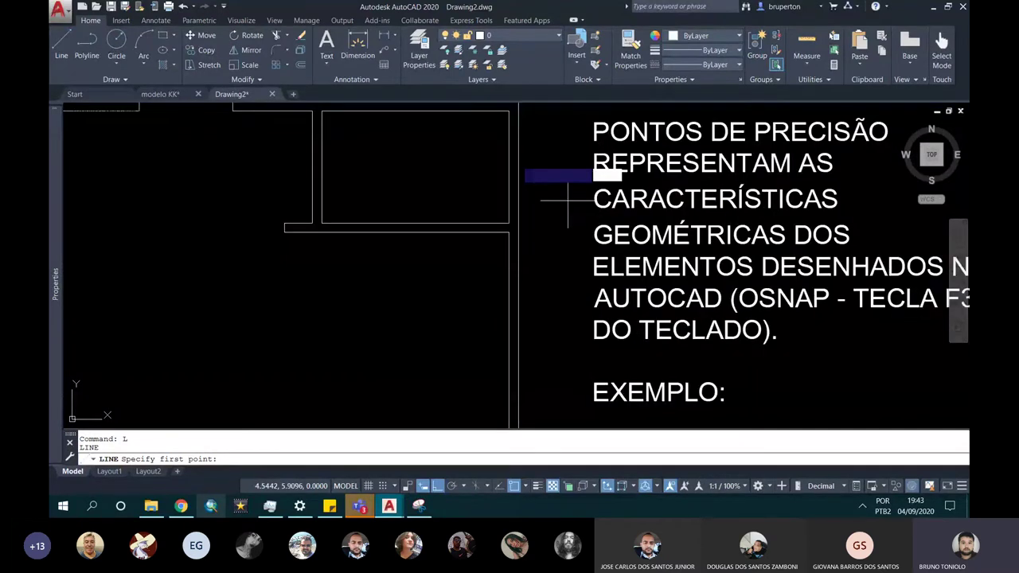
pyautogui.scroll(-2, 567, 198)
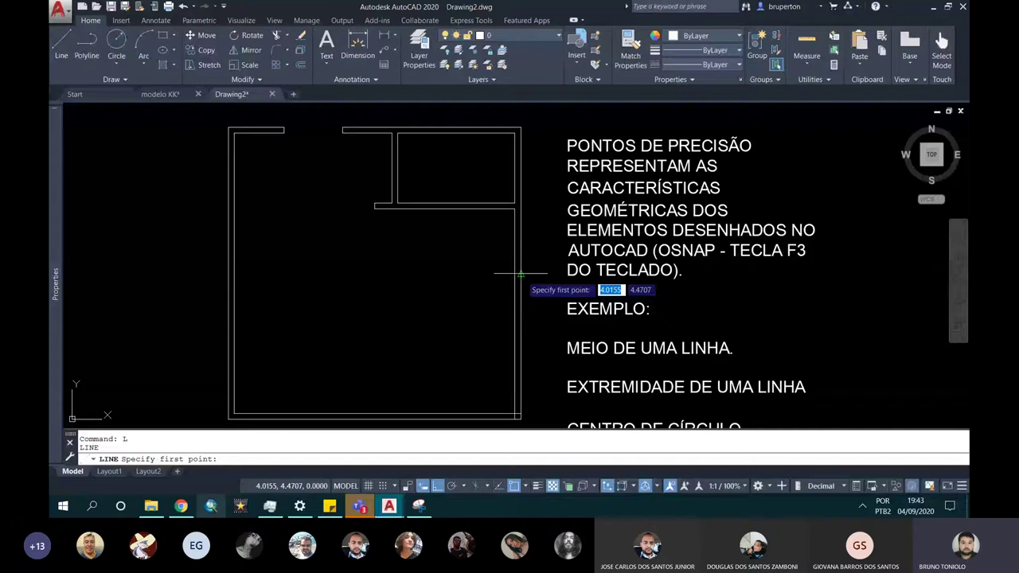
pyautogui.moveTo(519, 274); pyautogui.dragTo(523, 303, button='middle')
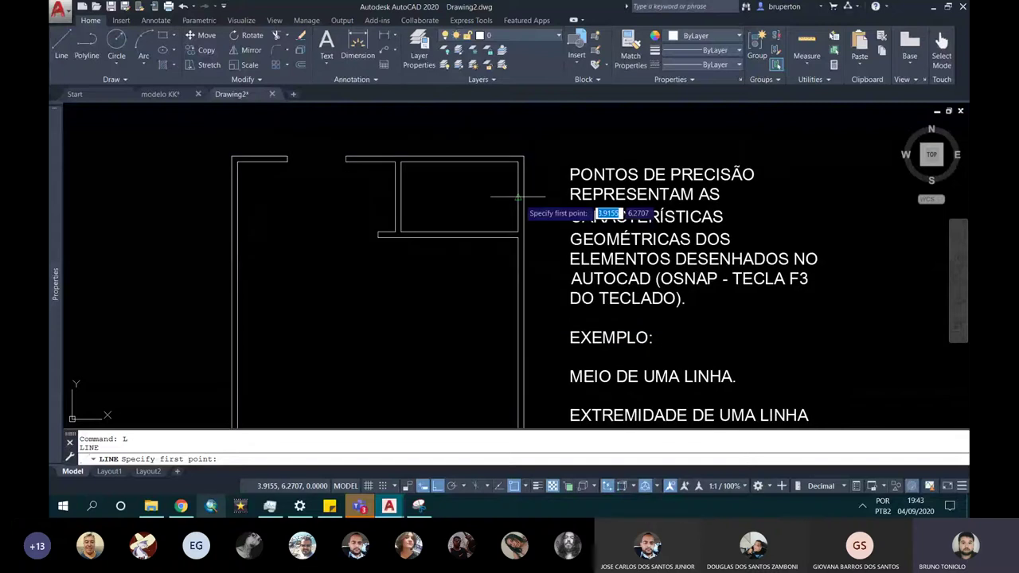
pyautogui.click(518, 197)
pyautogui.scroll(1, 517, 197)
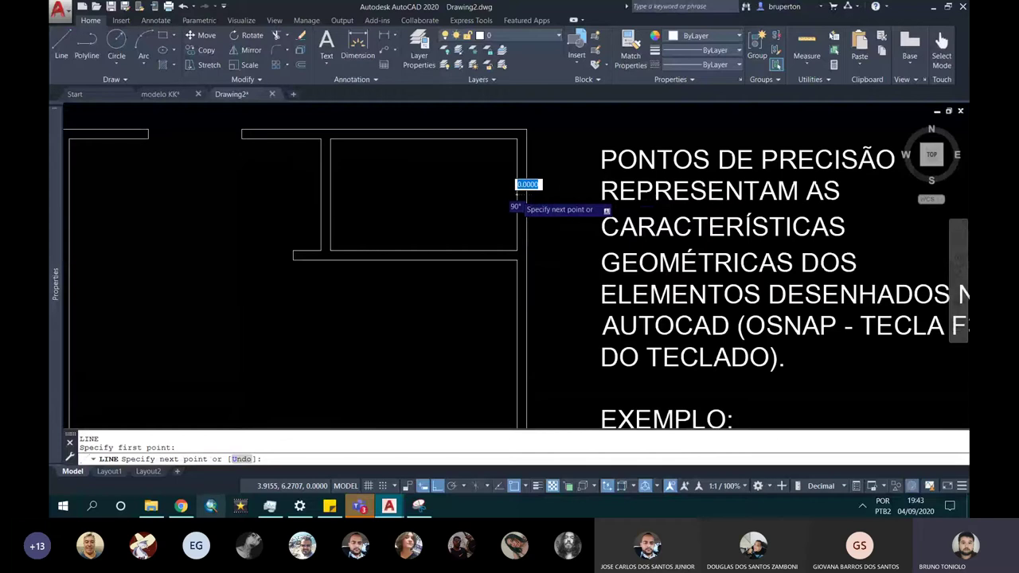
pyautogui.scroll(3, 517, 197)
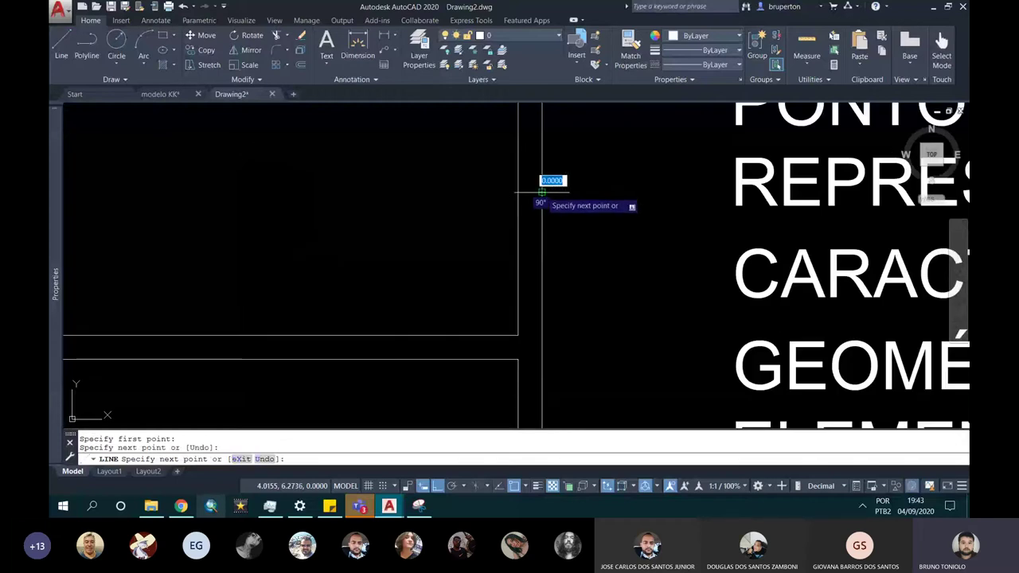
pyautogui.click(542, 192)
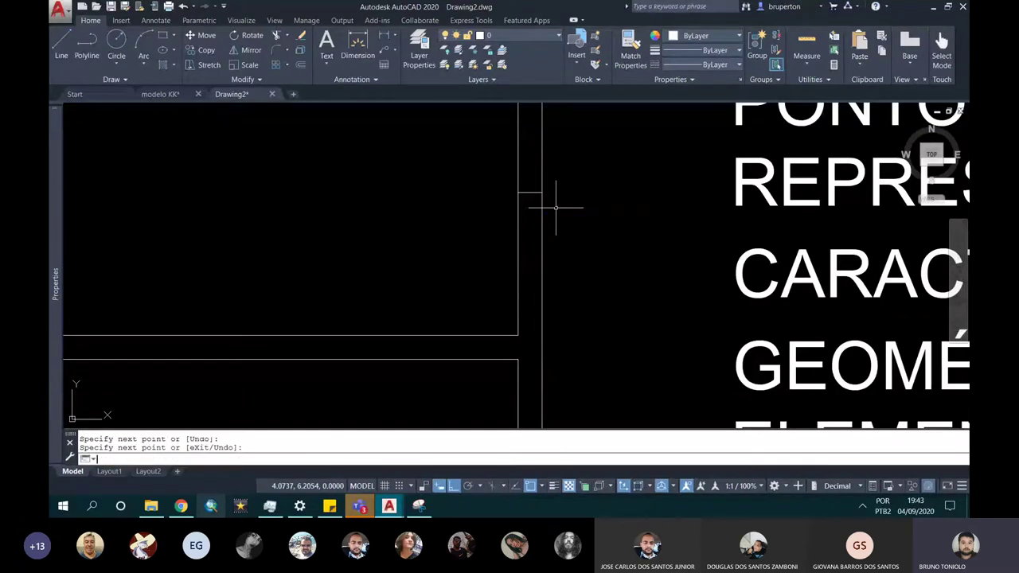
pyautogui.scroll(-3, 556, 208)
pyautogui.press('Return')
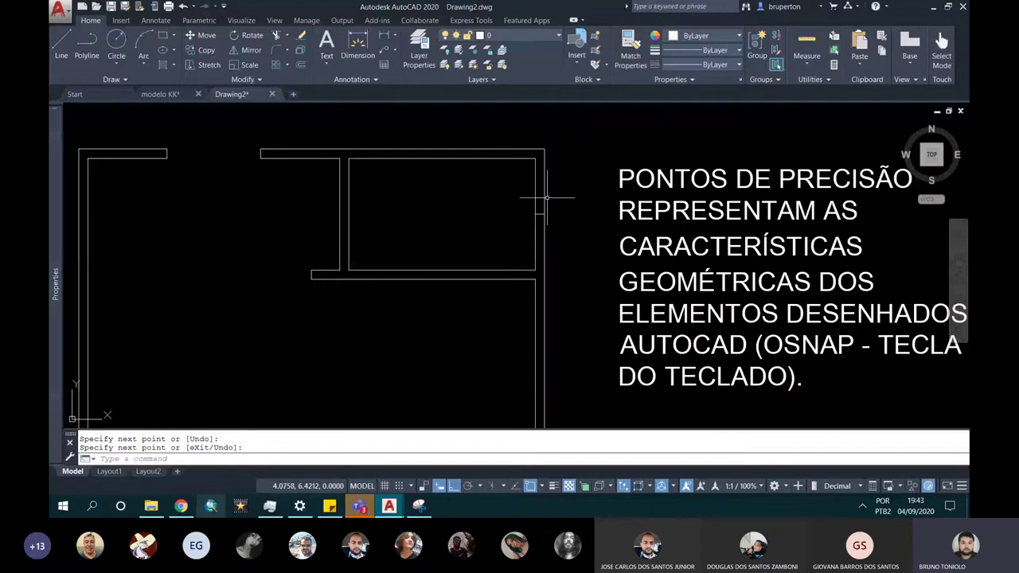
# Offset the right-wall cross line 0.3 down the wall and delete the stray copy.
pyautogui.write('o')
pyautogui.press('Return')
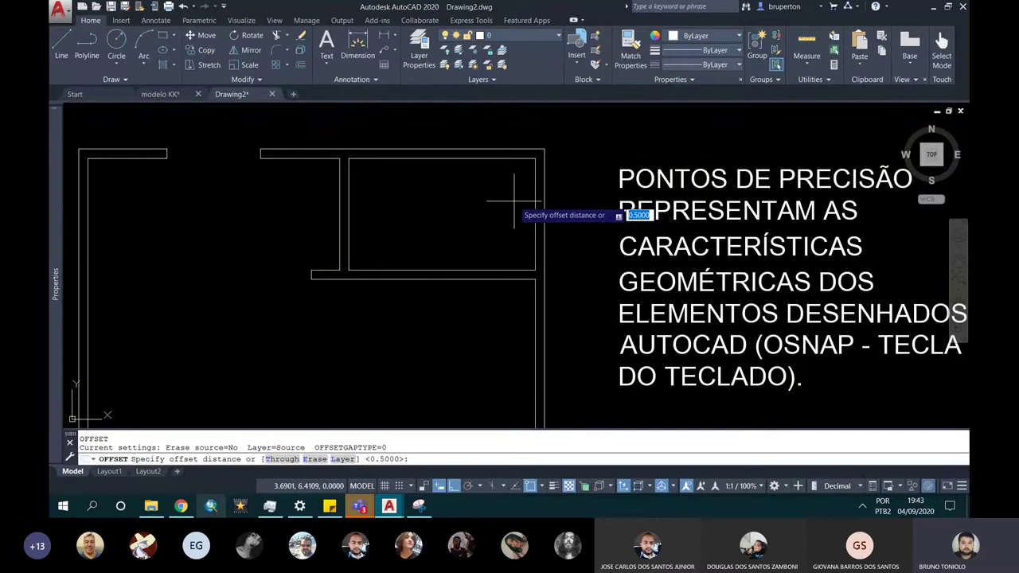
pyautogui.write('0.3')
pyautogui.press('Return')
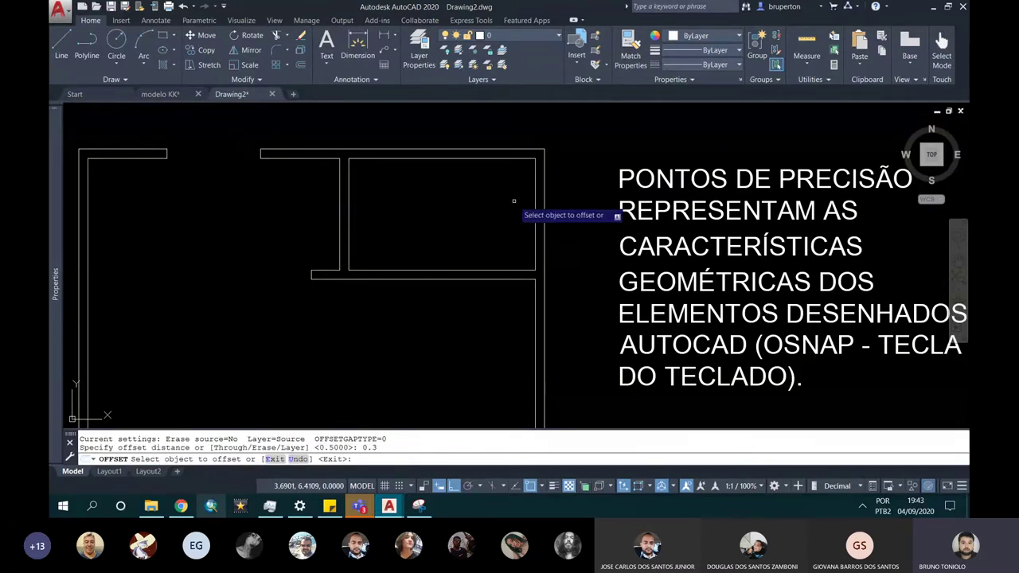
pyautogui.click(535, 195)
pyautogui.click(538, 188)
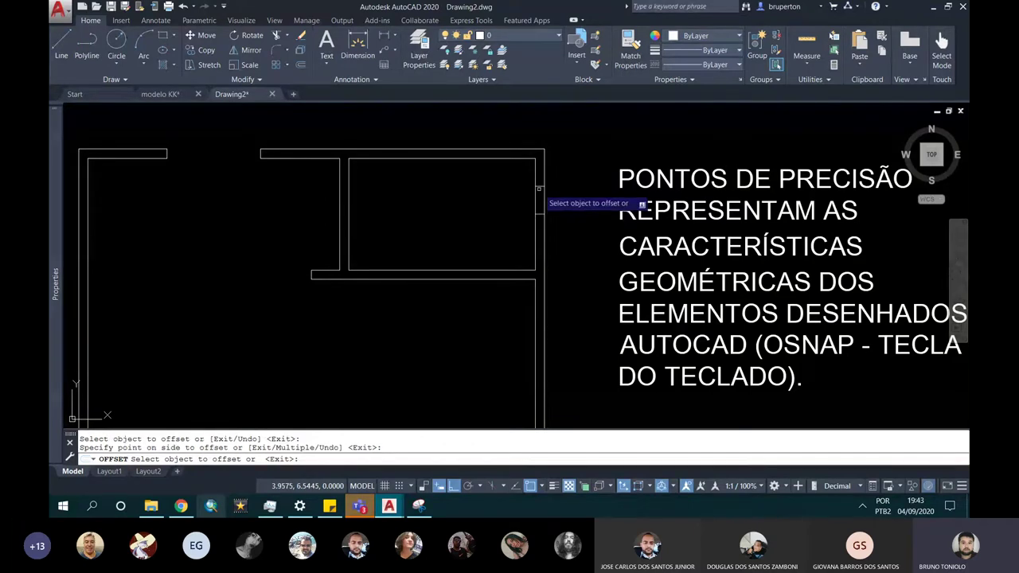
pyautogui.press('Escape')
pyautogui.click(543, 214)
pyautogui.press('Delete')
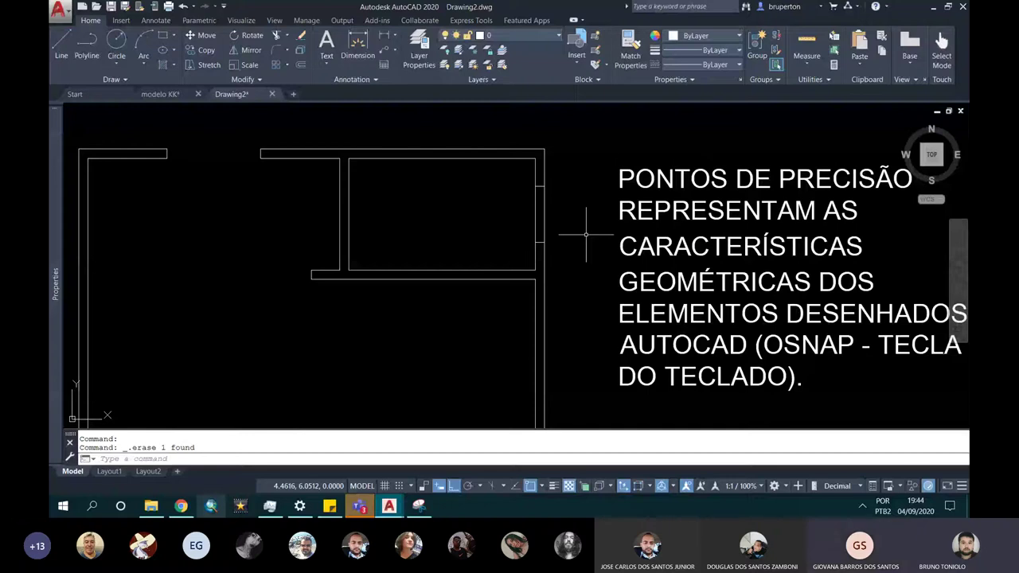
# Trim the right wall lines between the two cross lines.
pyautogui.write('tr')
pyautogui.press('Return')
pyautogui.press('Return')
pyautogui.click(549, 214)
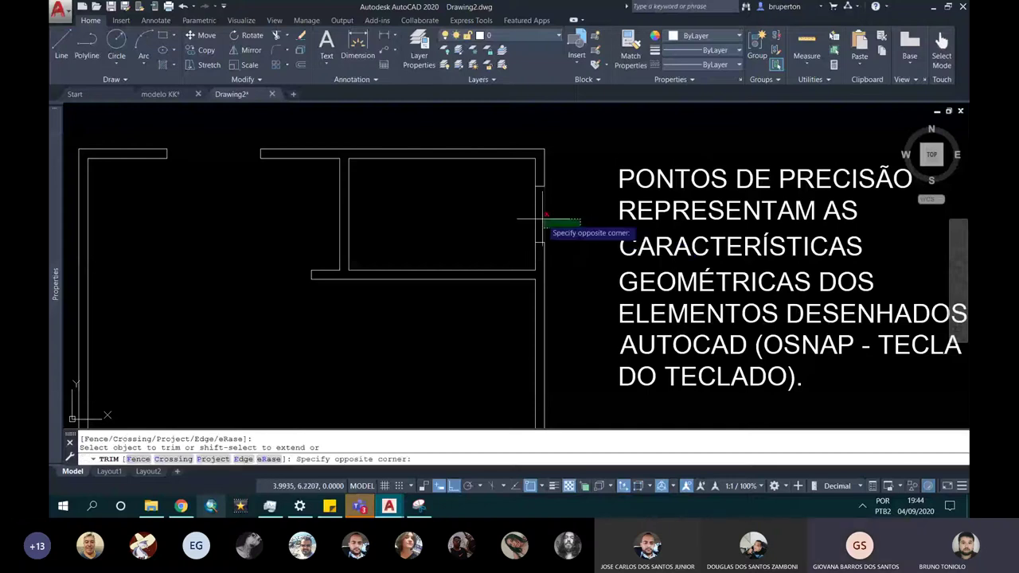
pyautogui.click(537, 217)
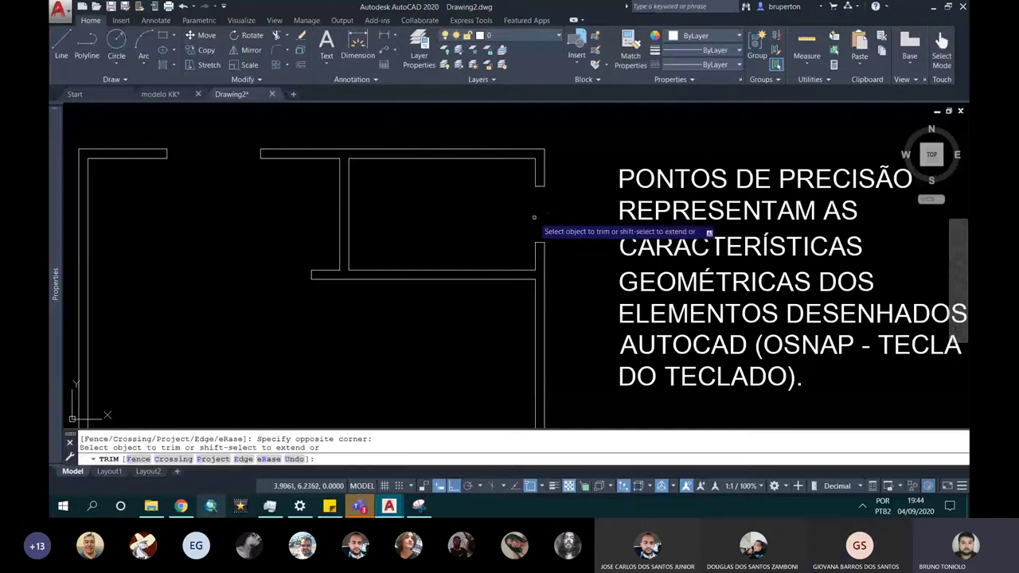
pyautogui.scroll(-4, 537, 218)
pyautogui.press('Escape')
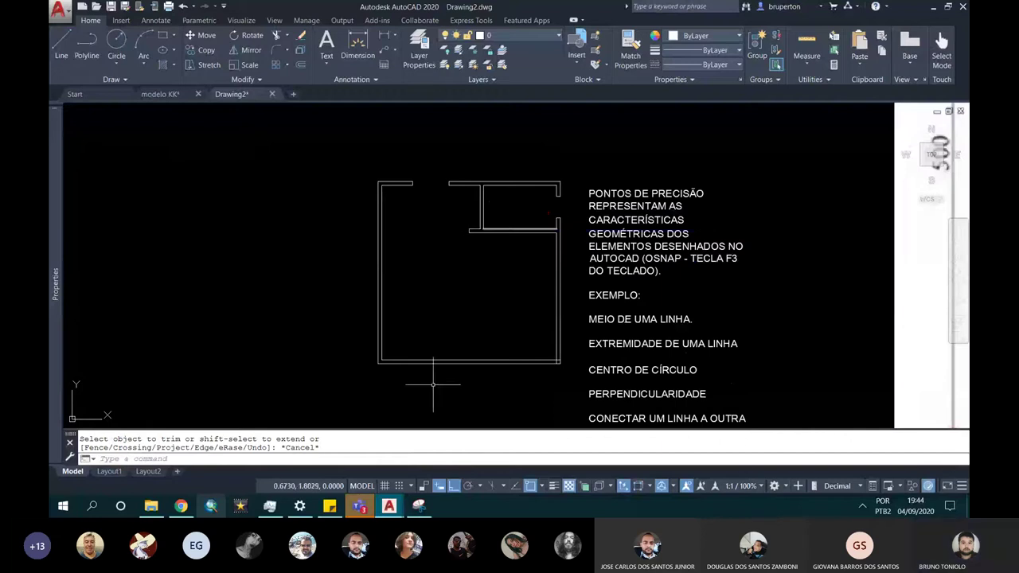
# Delete the leftover wall stub and stretch the top wall's outer line to the left corner.
pyautogui.scroll(-4, 506, 269)
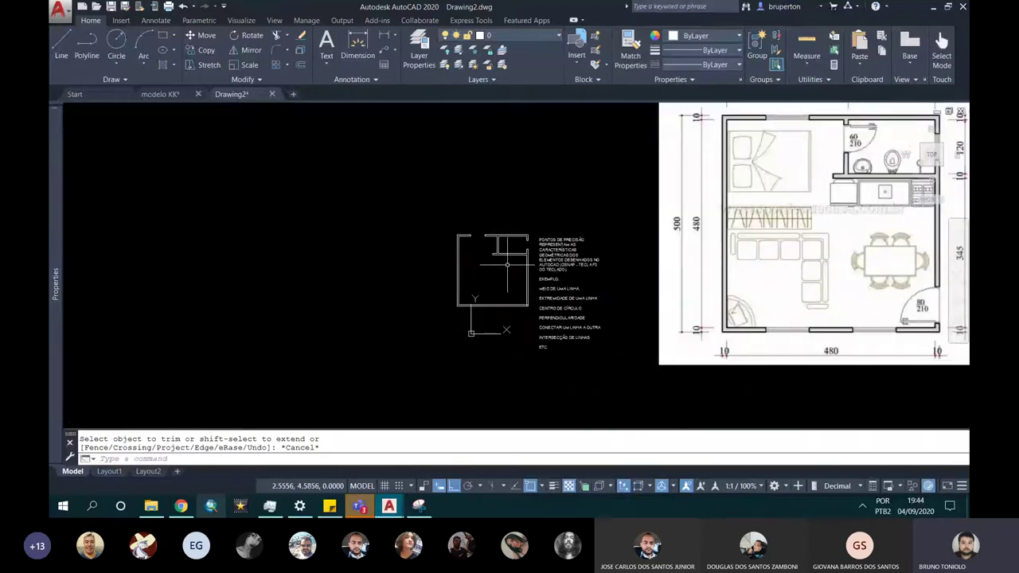
pyautogui.scroll(4, 501, 235)
pyautogui.scroll(2, 498, 235)
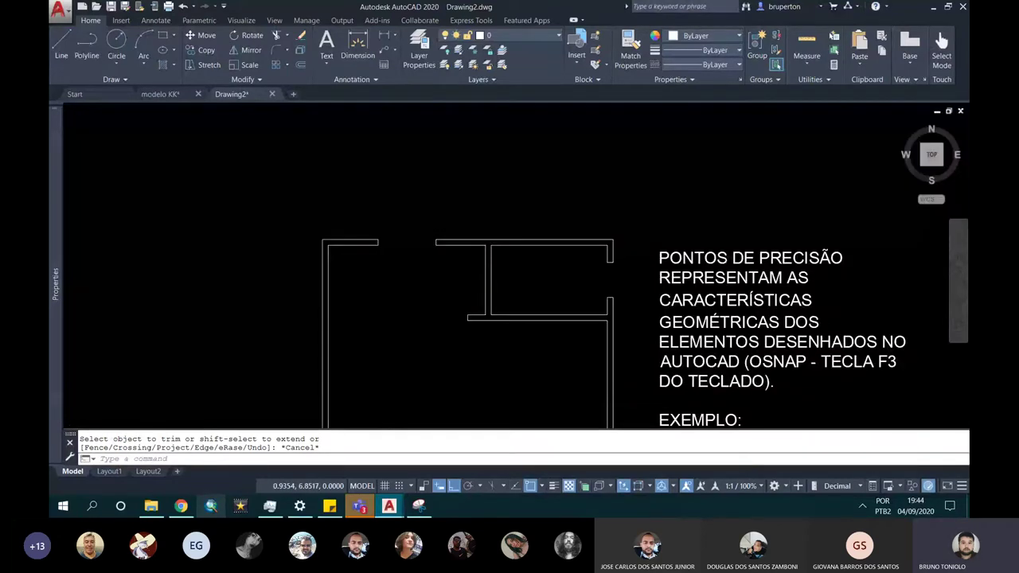
pyautogui.scroll(2, 426, 247)
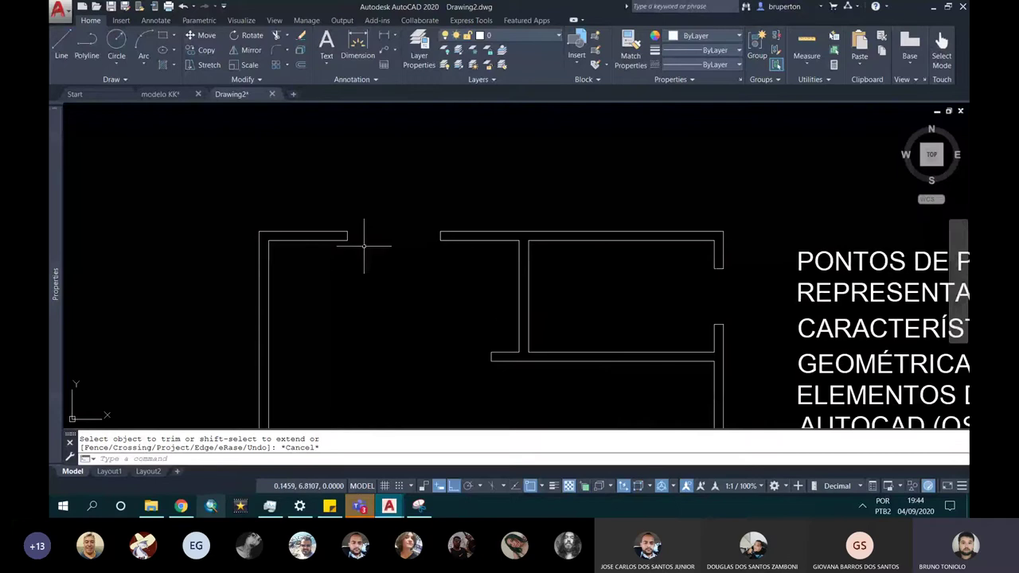
pyautogui.click(438, 236)
pyautogui.press('Delete')
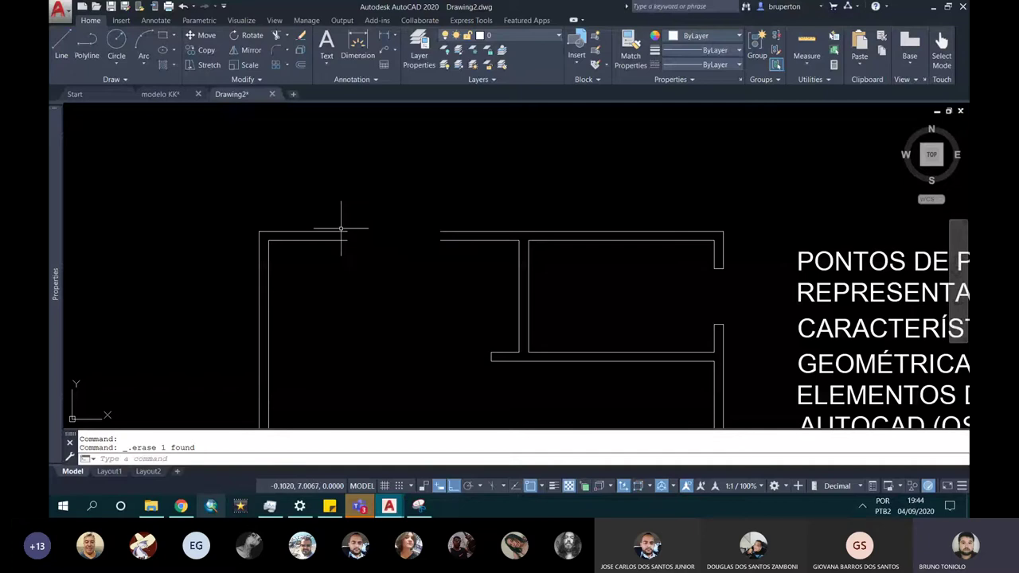
pyautogui.click(445, 231)
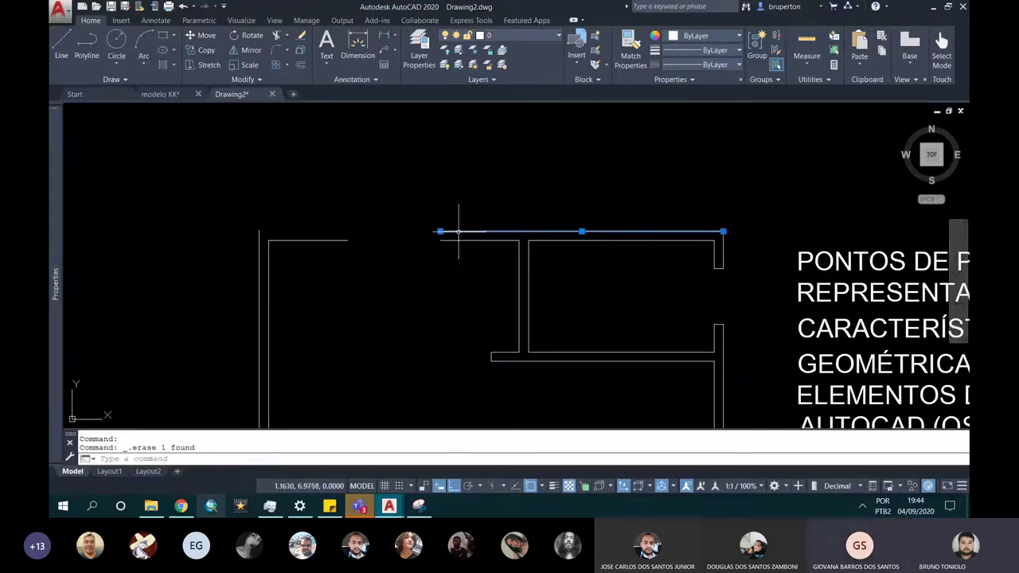
pyautogui.click(441, 232)
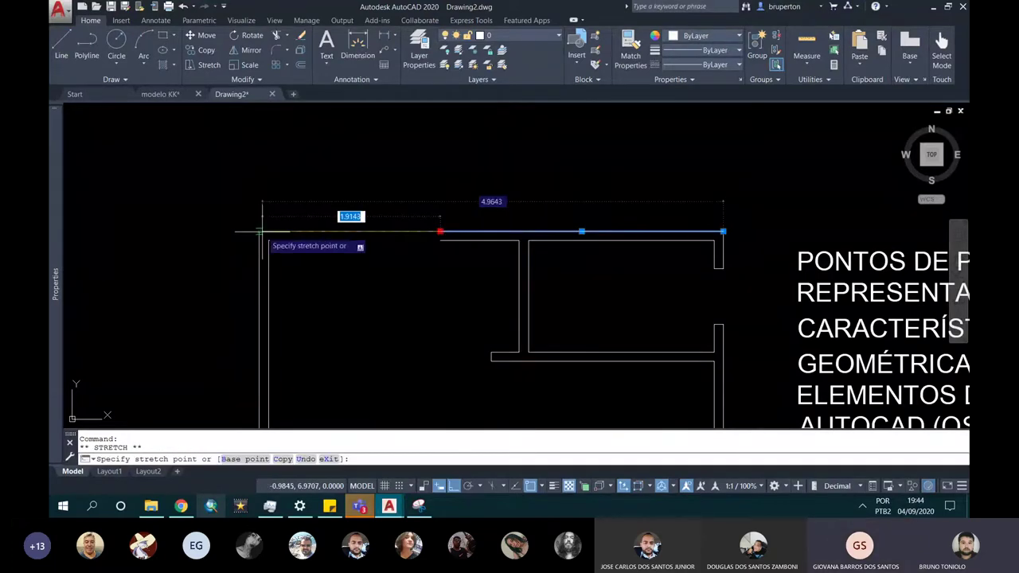
pyautogui.press('Escape')
pyautogui.press('Escape')
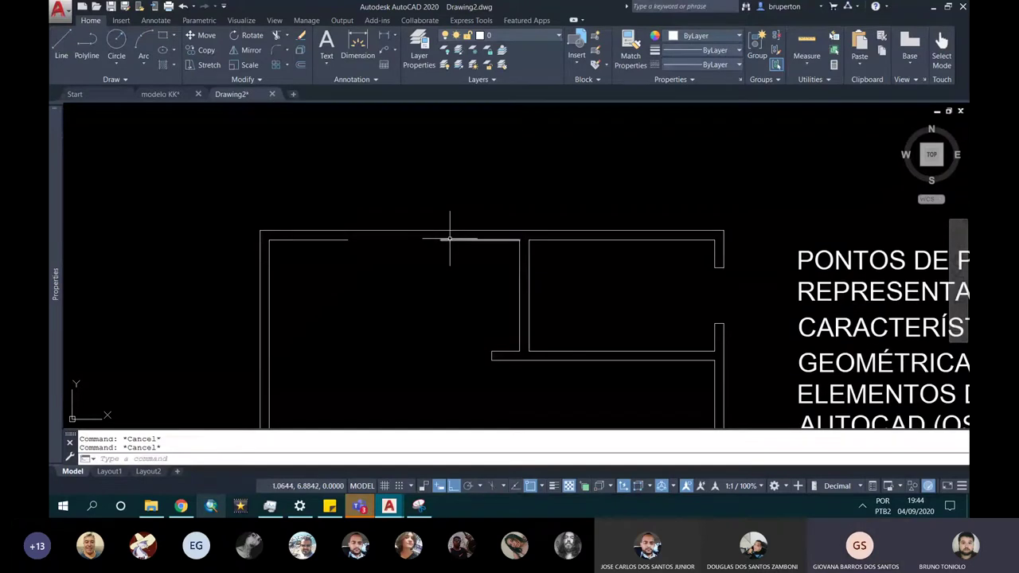
# Delete the redundant wall segment and stretch the inner top wall line to the partition.
pyautogui.click(450, 238)
pyautogui.press('Delete')
pyautogui.click(349, 237)
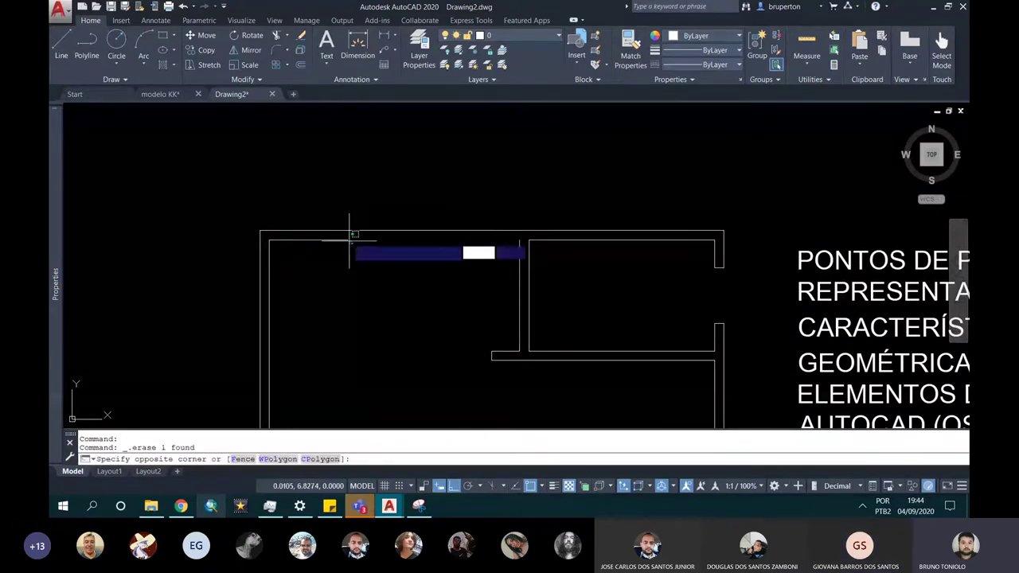
pyautogui.click(348, 236)
pyautogui.click(347, 240)
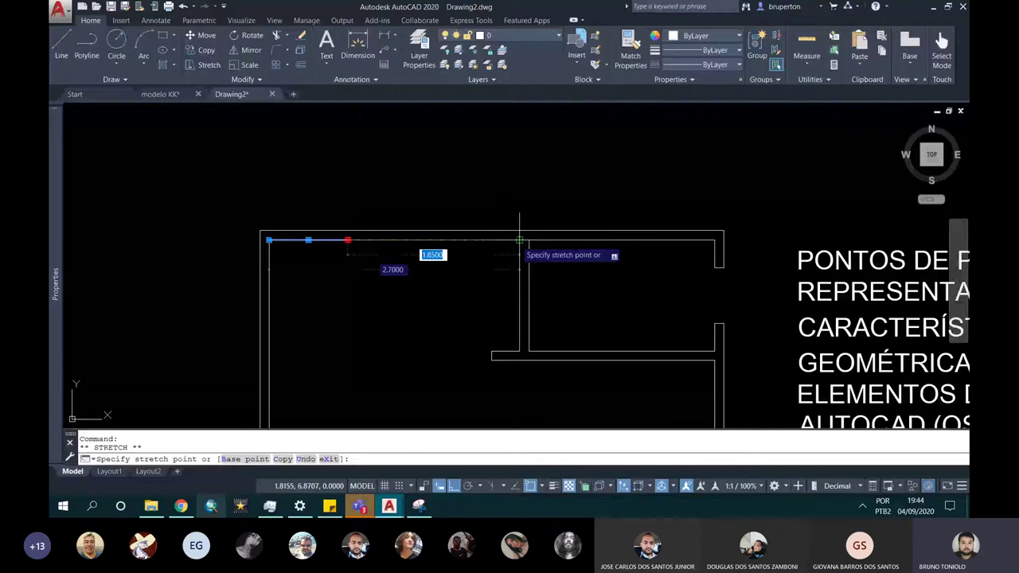
pyautogui.press('Escape')
pyautogui.press('Escape')
pyautogui.moveTo(465, 245); pyautogui.dragTo(515, 215, button='middle')
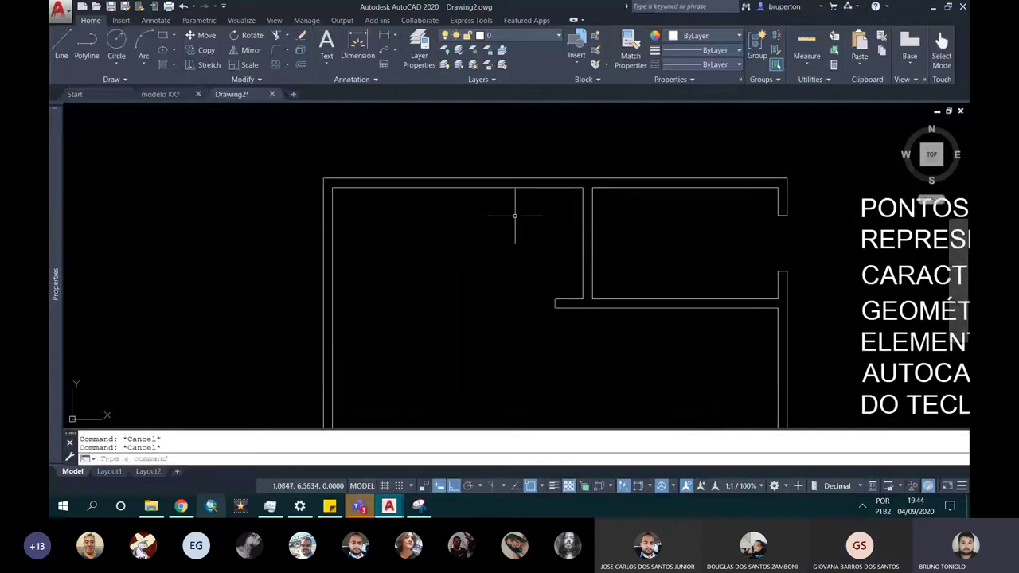
# Draw a cross line through the left room's top wall thickness.
pyautogui.write('l')
pyautogui.press('Return')
pyautogui.click(459, 186)
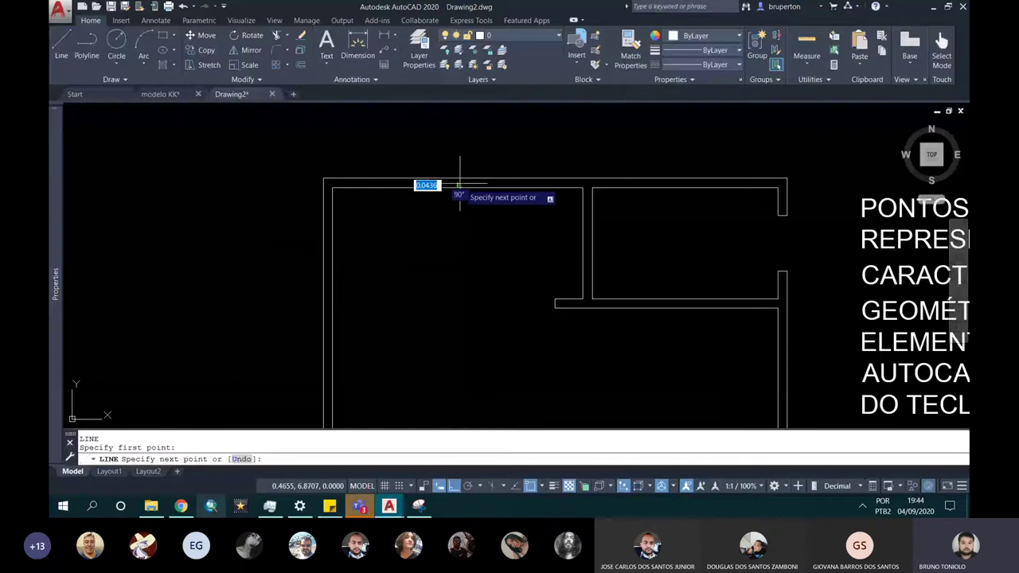
pyautogui.click(460, 183)
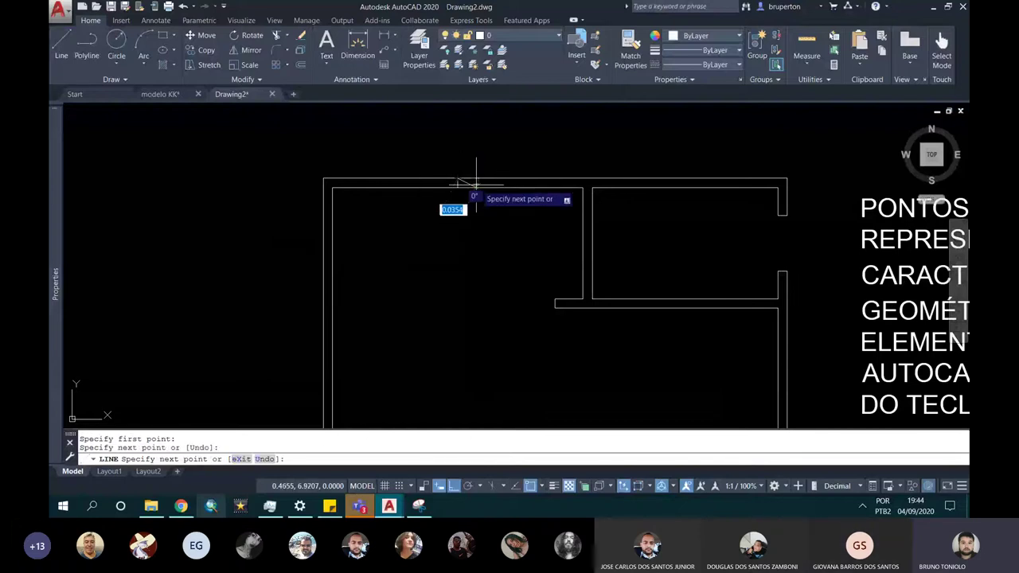
pyautogui.press('Escape')
# Offset the cross line 0.6 to the side.
pyautogui.write('o')
pyautogui.press('Return')
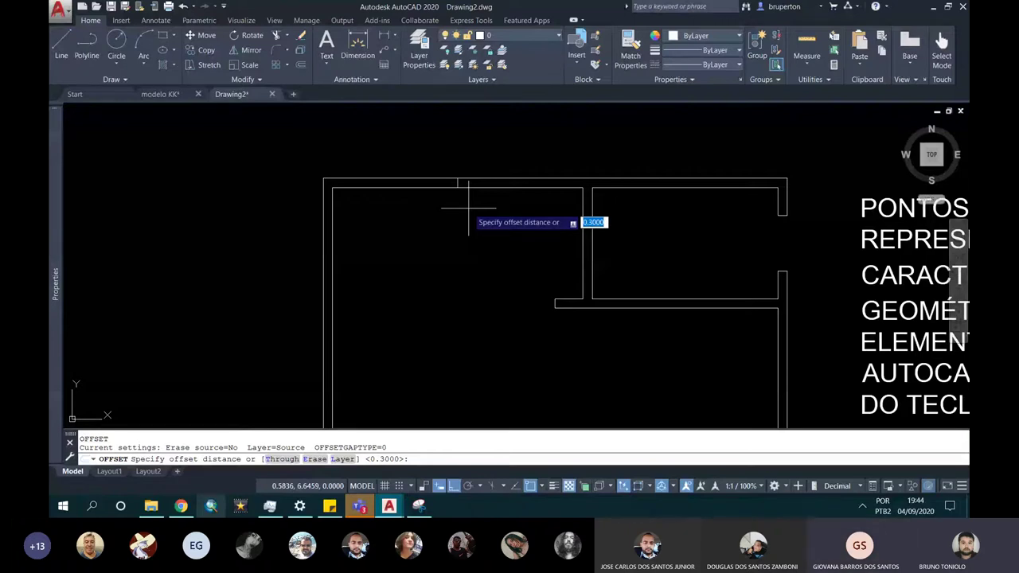
pyautogui.write('0.6')
pyautogui.press('Return')
pyautogui.click(429, 185)
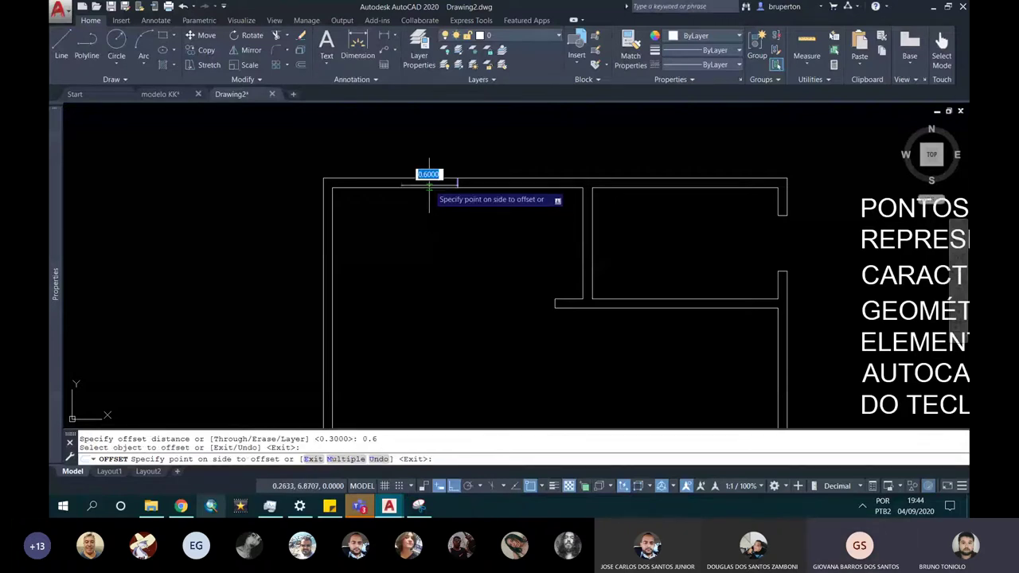
pyautogui.click(474, 195)
pyautogui.press('Escape')
pyautogui.press('Escape')
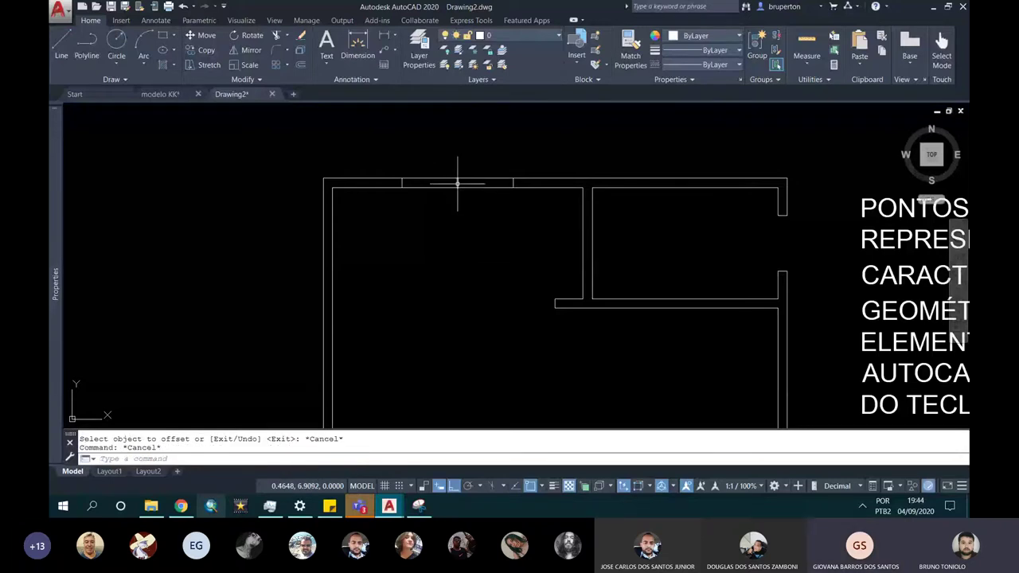
# Delete the middle cross line and trim the top wall lines between the offsets.
pyautogui.press('Delete')
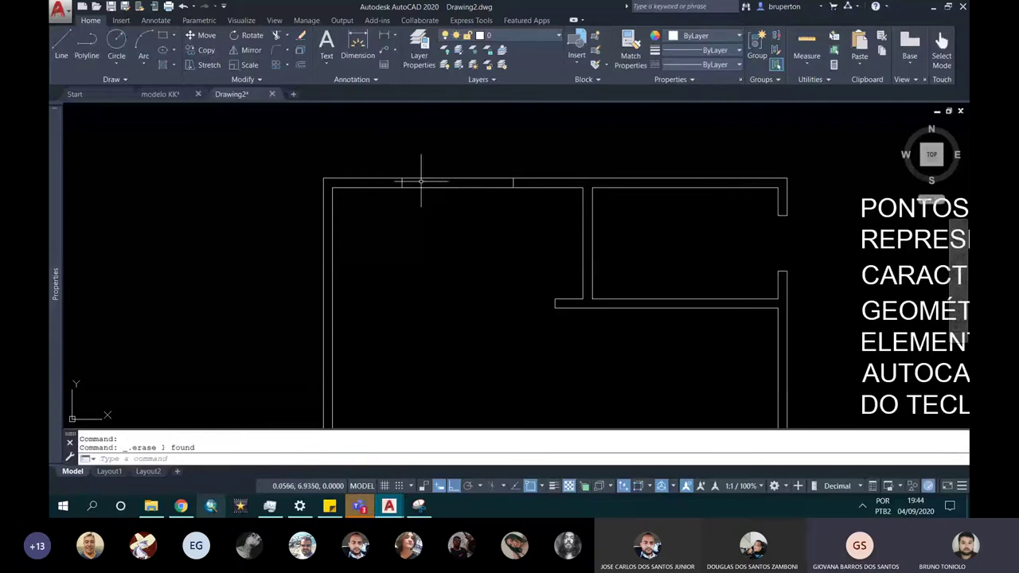
pyautogui.write('TR')
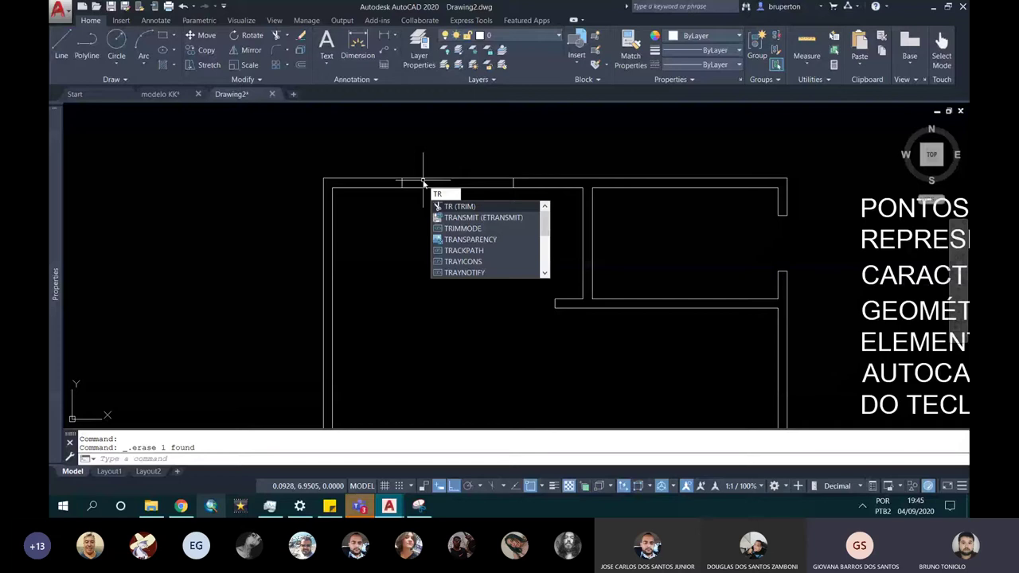
pyautogui.press('Return')
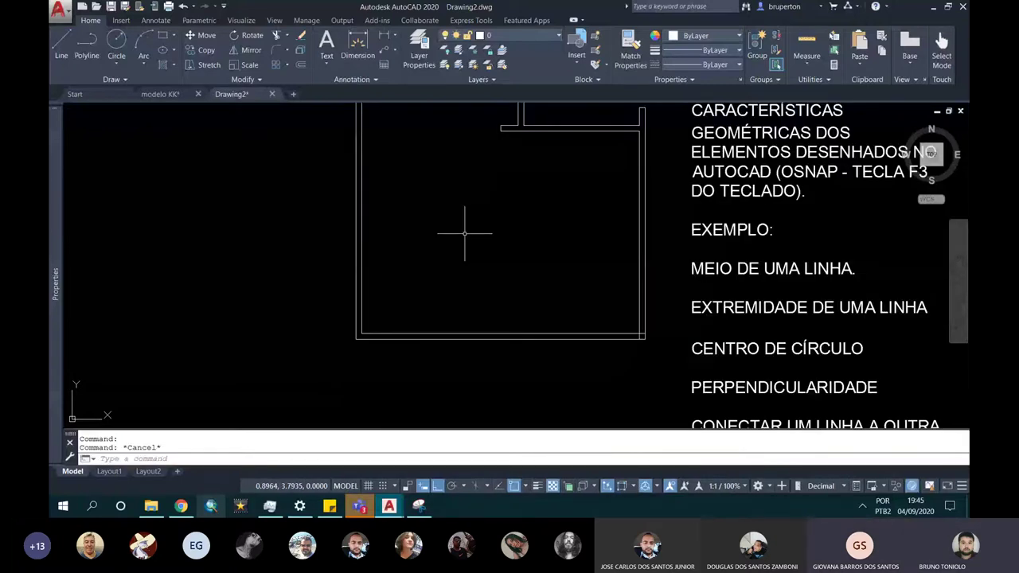
pyautogui.scroll(-5, 465, 233)
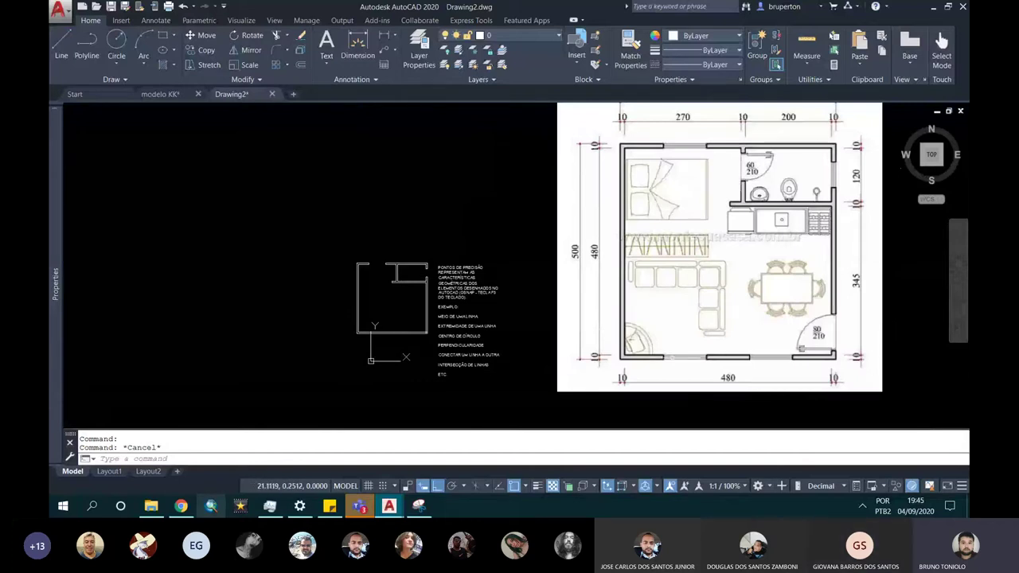
# Zoom in on the reference plan's bottom wall with the 480 dimension, then bring up File Explorer.
pyautogui.scroll(4, 716, 370)
pyautogui.scroll(-2, 637, 334)
pyautogui.scroll(-2, 637, 334)
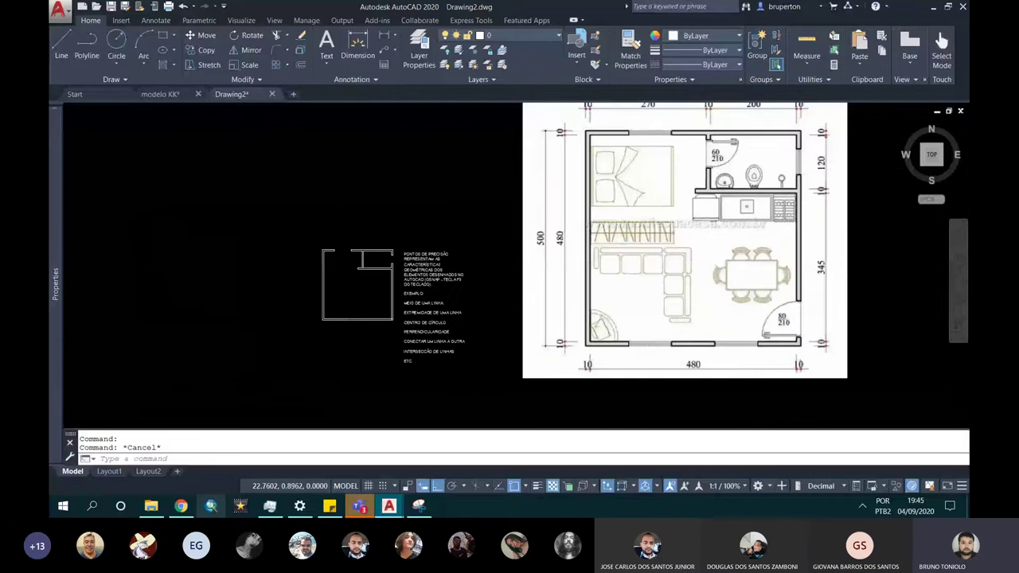
pyautogui.scroll(2, 652, 333)
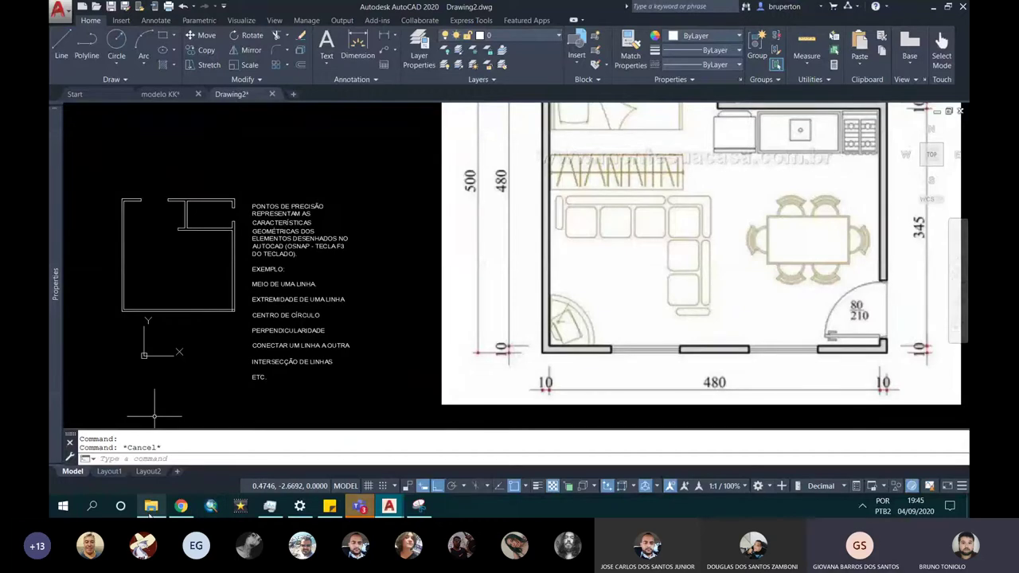
pyautogui.click(151, 510)
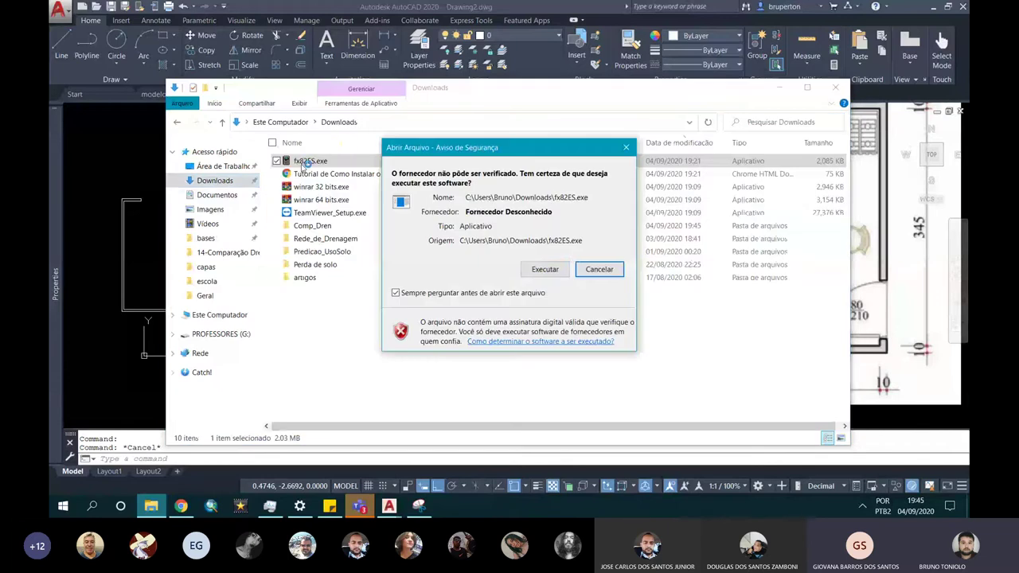
# Confirm running fx82ES.exe and move the calculator window to the right.
pyautogui.click(545, 269)
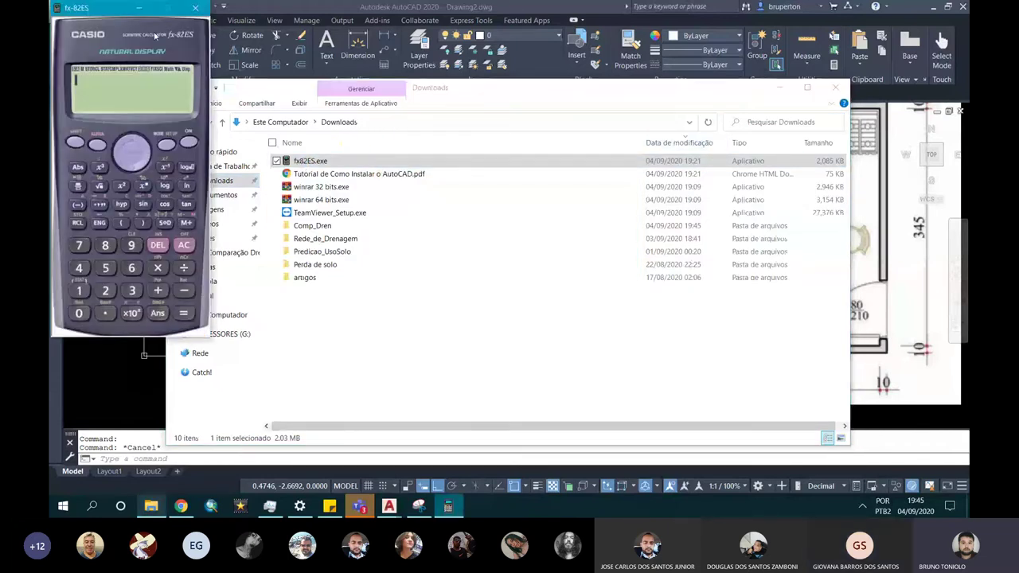
pyautogui.moveTo(102, 11)
pyautogui.mouseDown()
pyautogui.moveTo(775, 137)
pyautogui.moveTo(427, 88)
pyautogui.mouseUp()
# Compute 4.8 − 2.4 = 2.4 on the calculator, shown in decimal form.
pyautogui.click(781, 87)
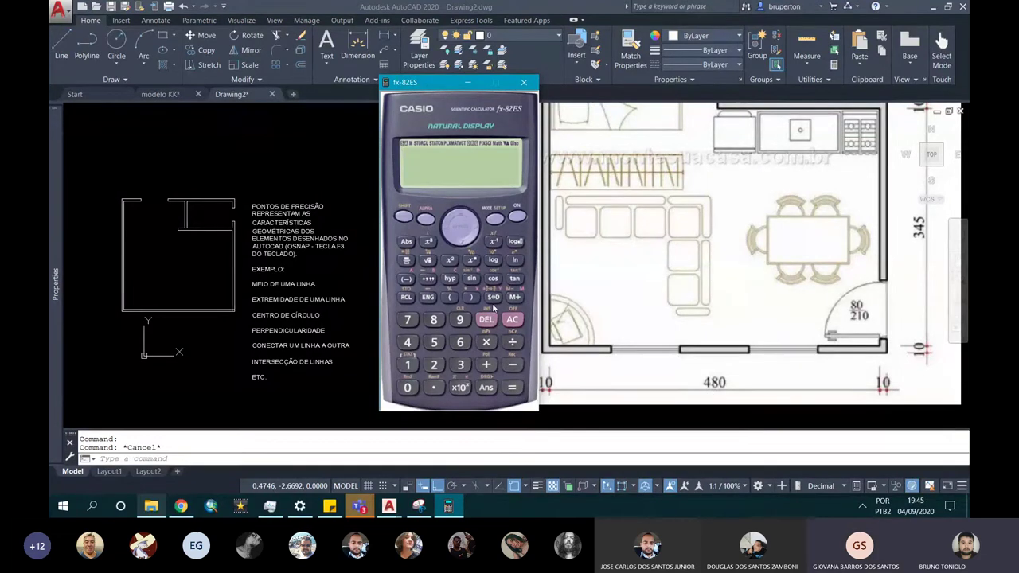
pyautogui.write('4.8')
pyautogui.press('Return')
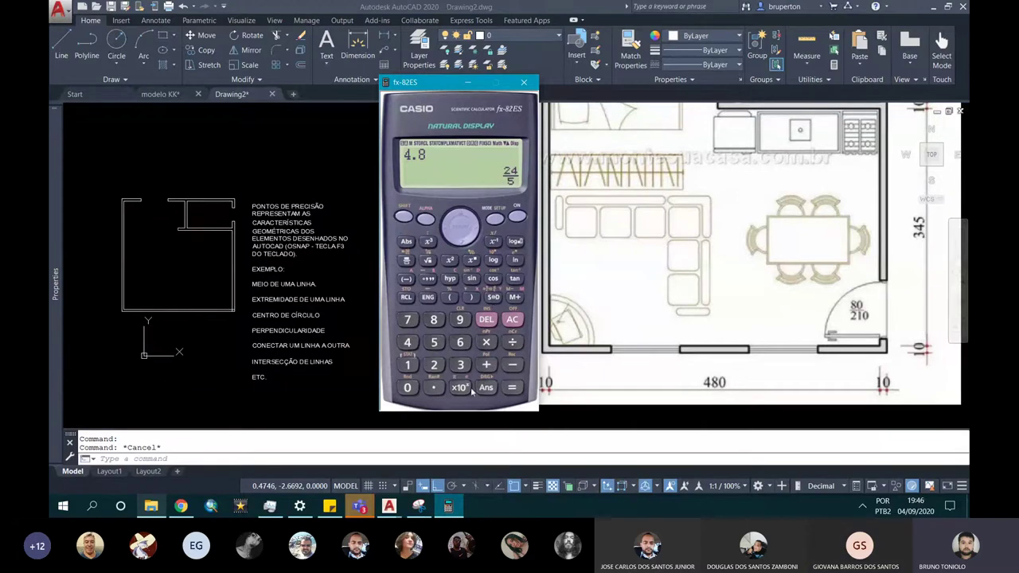
pyautogui.click(430, 280)
pyautogui.click(429, 279)
pyautogui.click(513, 365)
pyautogui.write('2.4')
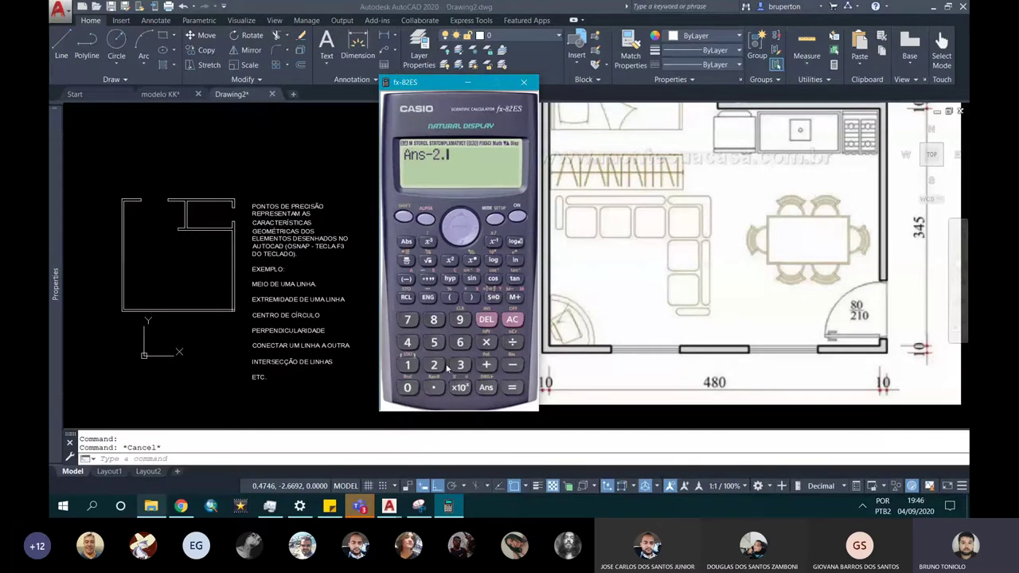
pyautogui.press('Return')
pyautogui.click(428, 281)
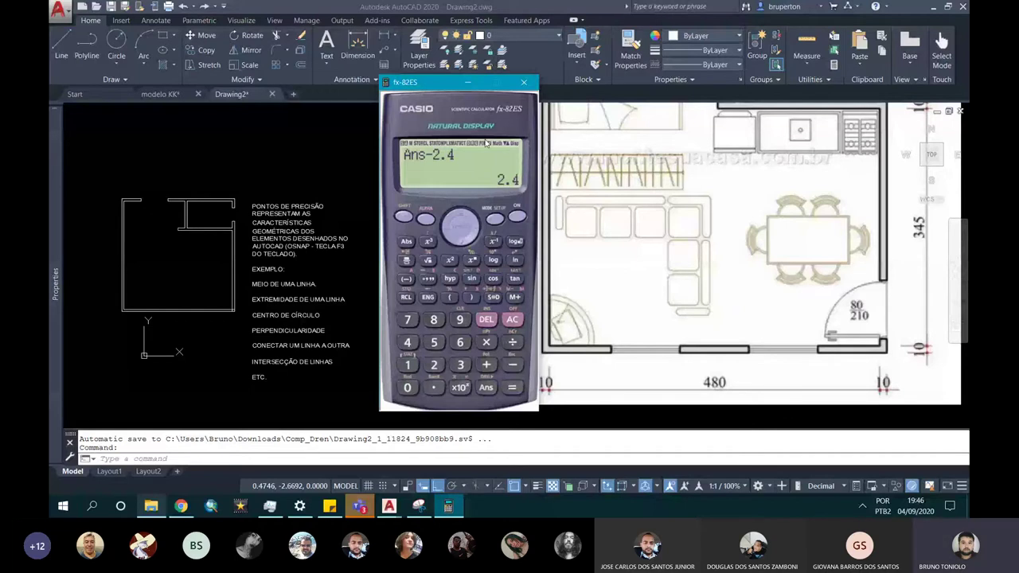
# Divide the 2.4 result by 3 to get 0.8, then return to AutoCAD.
pyautogui.click(512, 342)
pyautogui.click(460, 366)
pyautogui.press('Return')
pyautogui.click(199, 267)
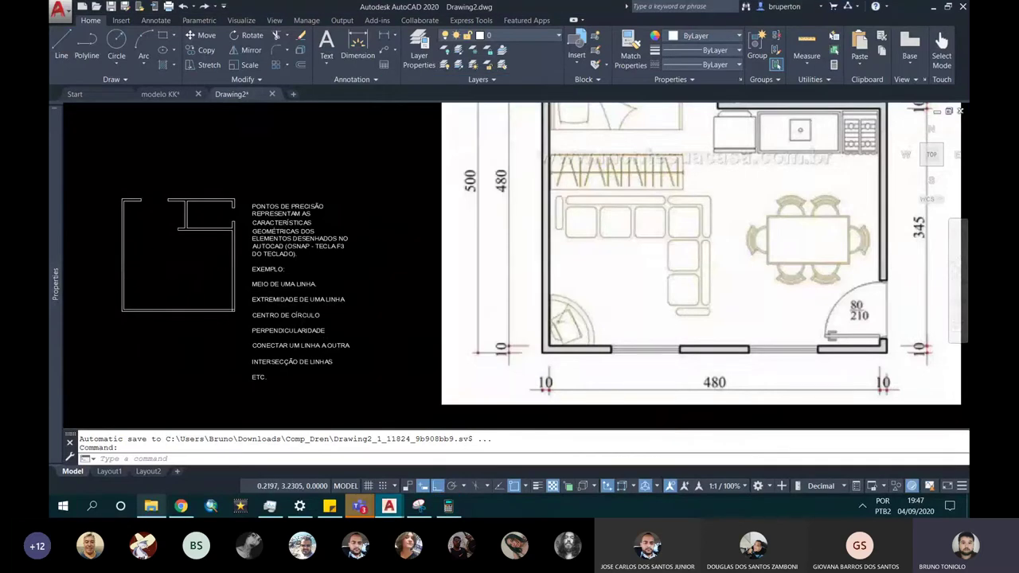
# Zoom in on the wall corner and attempt a trim, then cancel it.
pyautogui.scroll(4, 152, 277)
pyautogui.moveTo(145, 289)
pyautogui.mouseDown(button='middle')
pyautogui.moveTo(154, 318)
pyautogui.moveTo(370, 347)
pyautogui.moveTo(332, 366)
pyautogui.moveTo(319, 357)
pyautogui.mouseUp(button='middle')
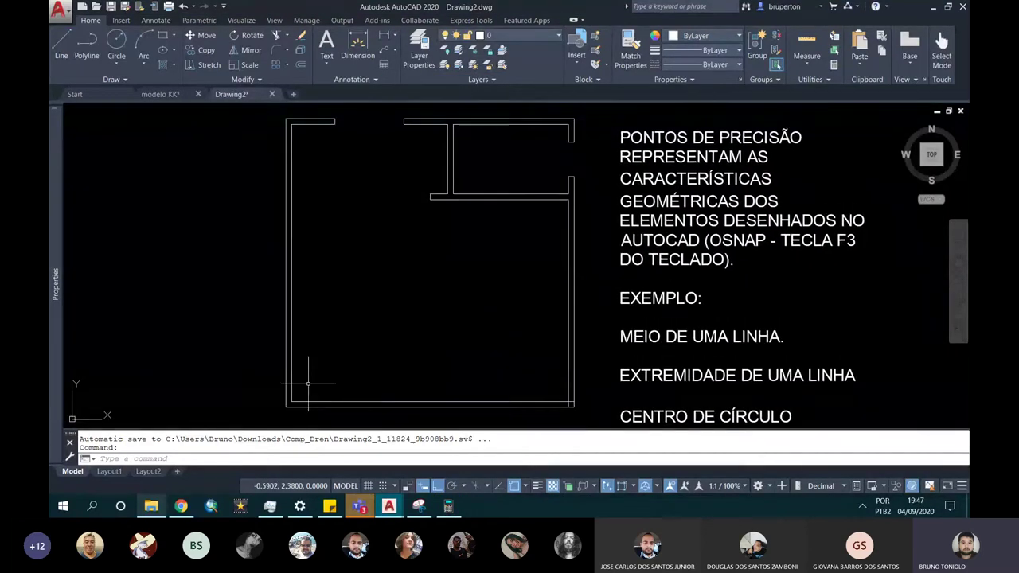
pyautogui.scroll(4, 557, 398)
pyautogui.scroll(5, 610, 394)
pyautogui.moveTo(610, 394); pyautogui.dragTo(558, 359, button='middle')
pyautogui.write('tr')
pyautogui.press('Return')
pyautogui.press('Return')
pyautogui.click(565, 380)
pyautogui.click(577, 365)
pyautogui.click(578, 342)
pyautogui.press('Escape')
pyautogui.scroll(-10, 577, 344)
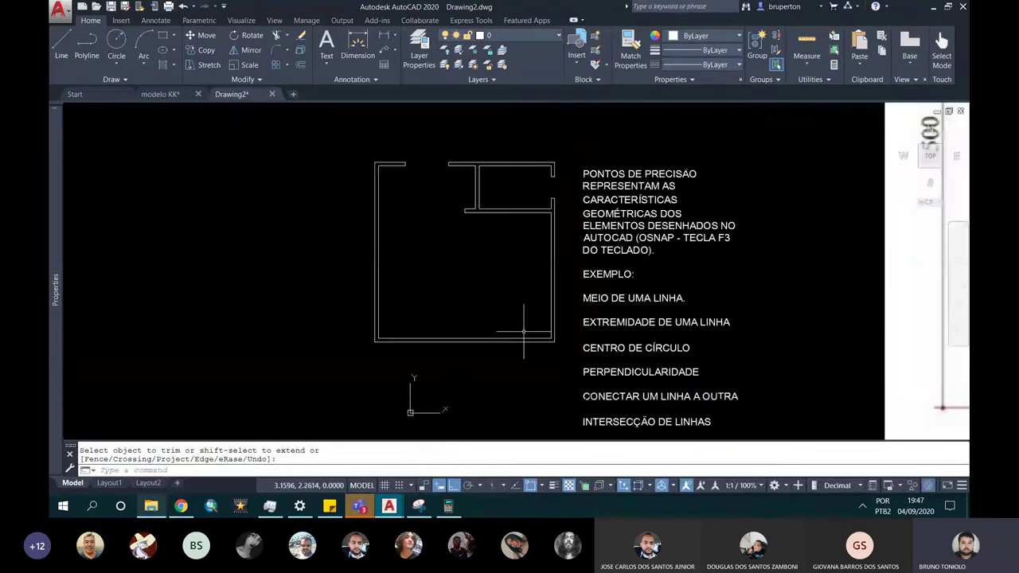
pyautogui.scroll(5, 398, 330)
# Draw a short line across the bottom wall at its bottom-left inner corner.
pyautogui.write('l')
pyautogui.press('Return')
pyautogui.scroll(3, 364, 353)
pyautogui.scroll(3, 340, 364)
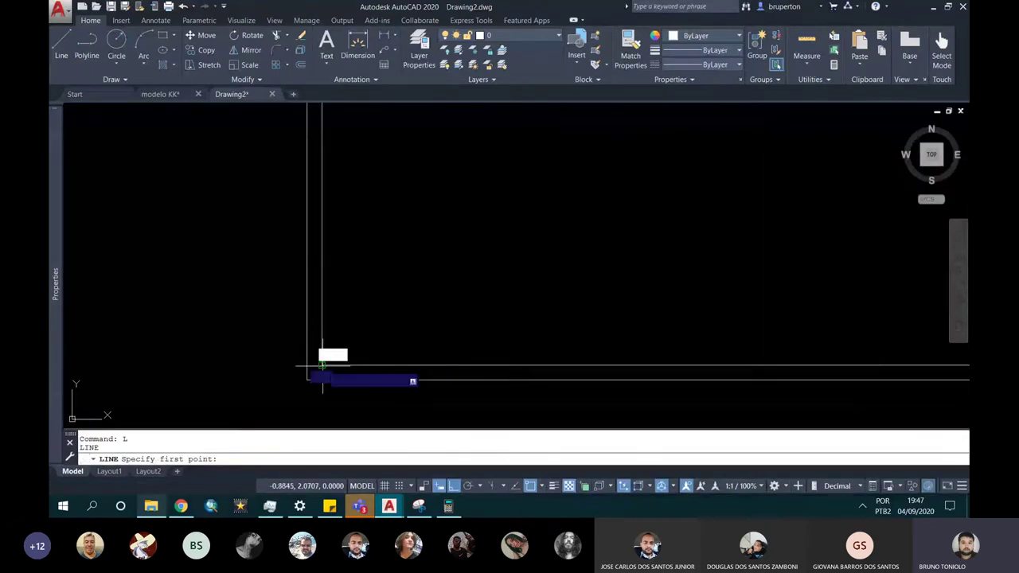
pyautogui.click(322, 366)
pyautogui.press('Escape')
pyautogui.press('Escape')
pyautogui.write('l')
pyautogui.press('Return')
pyautogui.click(322, 367)
pyautogui.click(322, 381)
pyautogui.press('Escape')
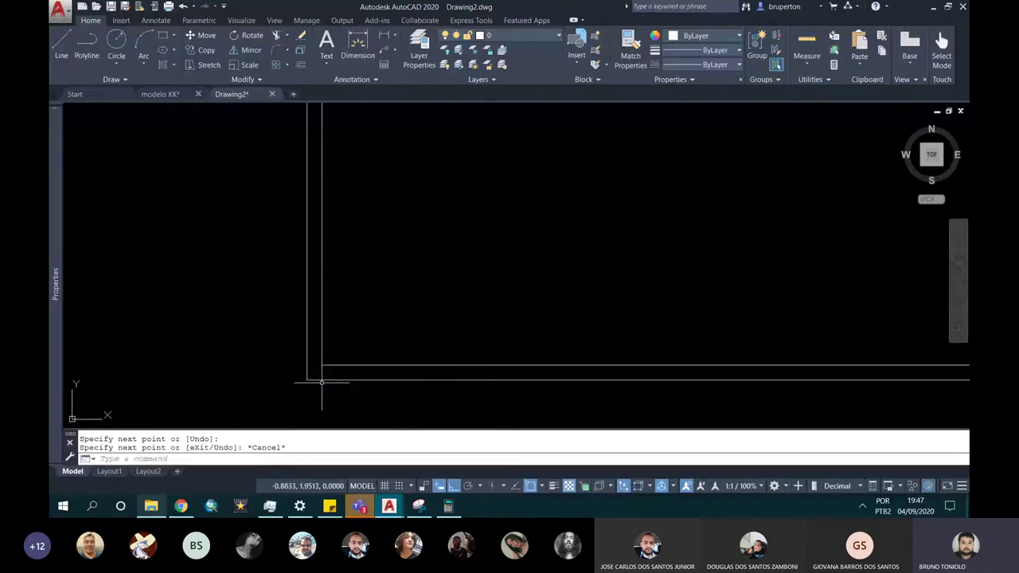
# Offset the short corner line 0.8 to the right.
pyautogui.scroll(-3, 321, 382)
pyautogui.scroll(-2, 319, 371)
pyautogui.scroll(2, 335, 345)
pyautogui.scroll(2, 434, 356)
pyautogui.moveTo(434, 355); pyautogui.dragTo(393, 381, button='middle')
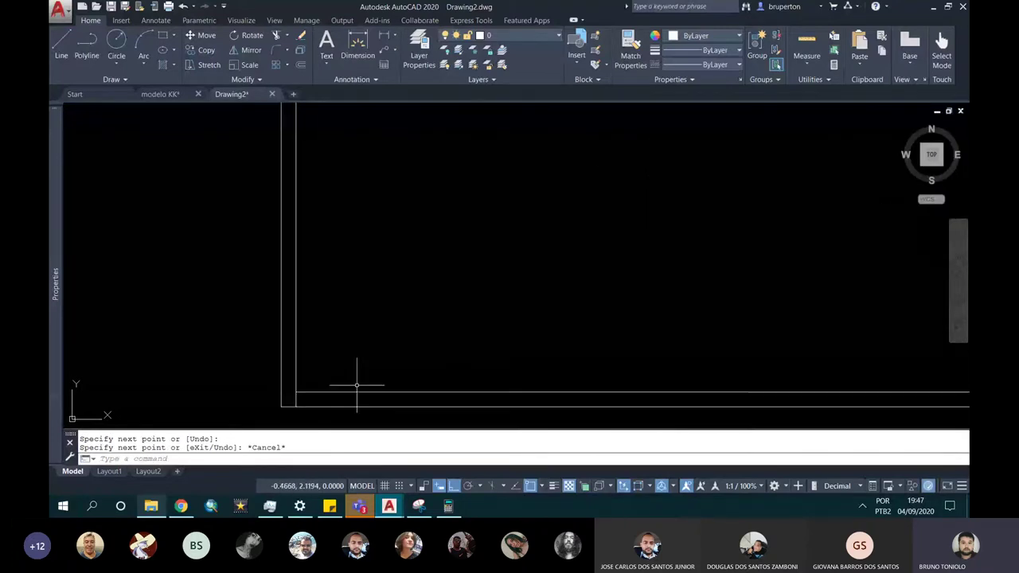
pyautogui.write('o')
pyautogui.press('Return')
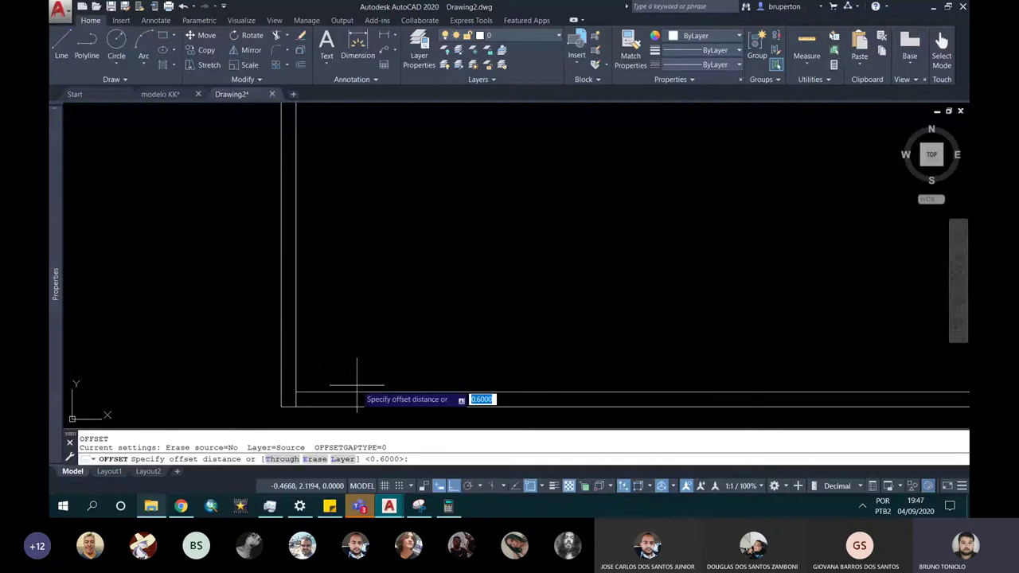
pyautogui.press('Return')
pyautogui.write('.8')
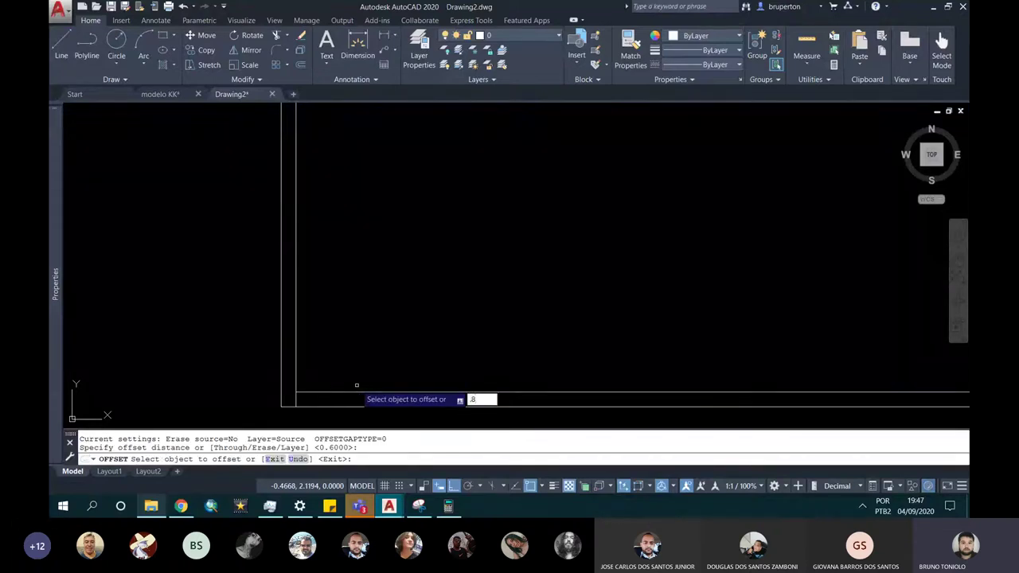
pyautogui.press('Return')
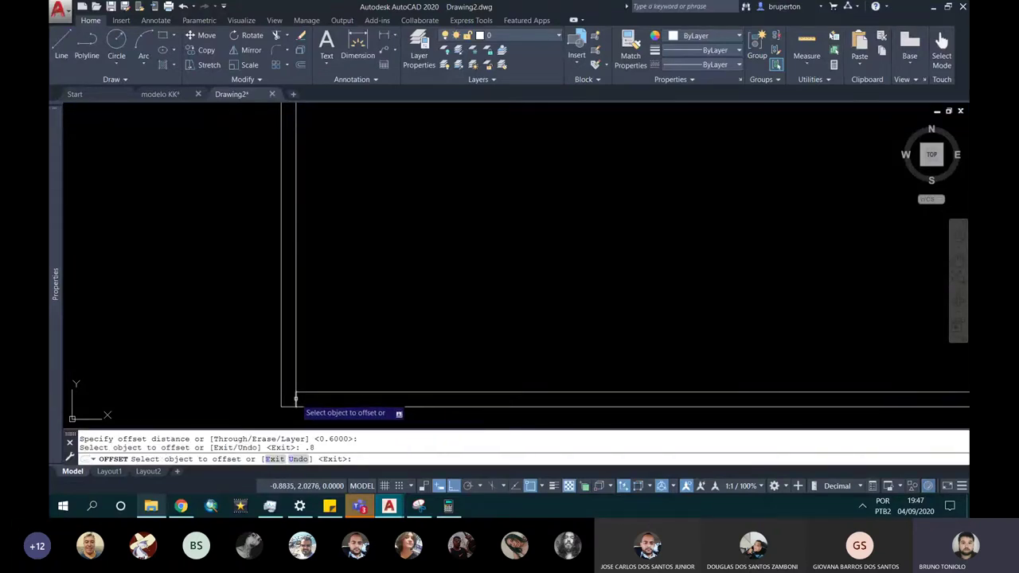
pyautogui.click(327, 404)
pyautogui.click(398, 400)
pyautogui.scroll(-2, 375, 392)
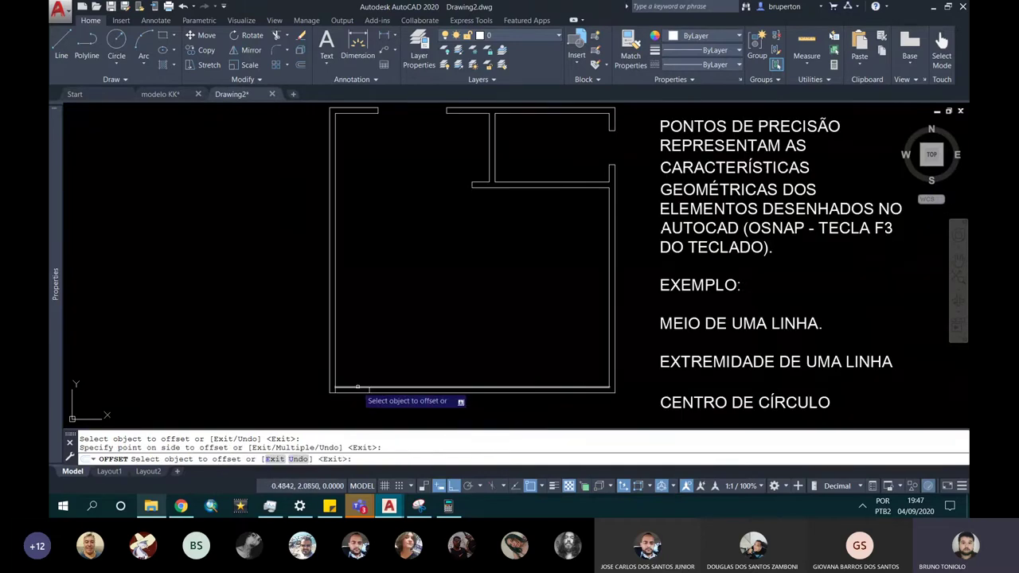
pyautogui.scroll(3, 367, 394)
pyautogui.press('Escape')
# Start another offset with a distance of 1.2.
pyautogui.scroll(-2, 358, 394)
pyautogui.scroll(-1, 371, 386)
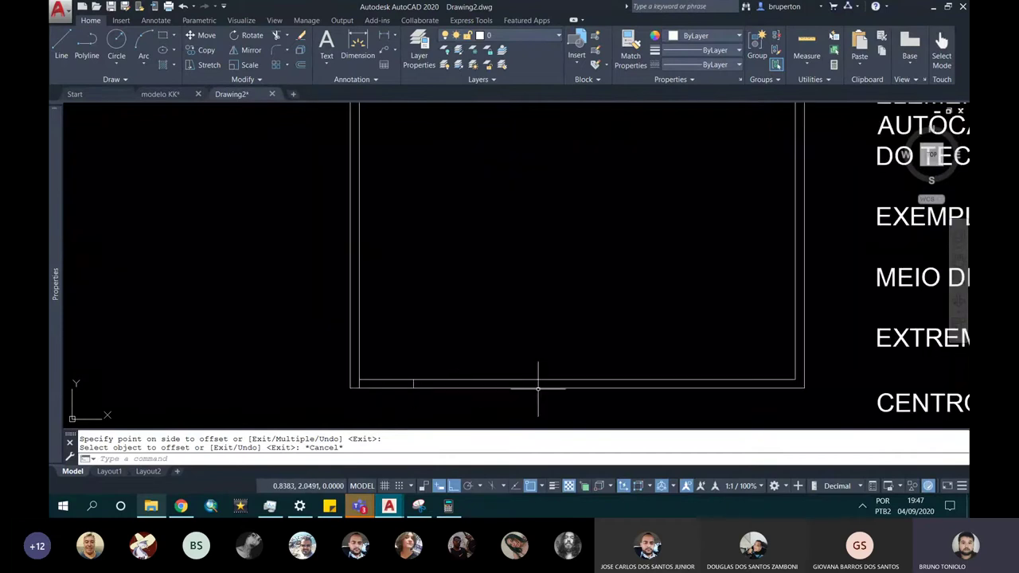
pyautogui.scroll(1, 490, 376)
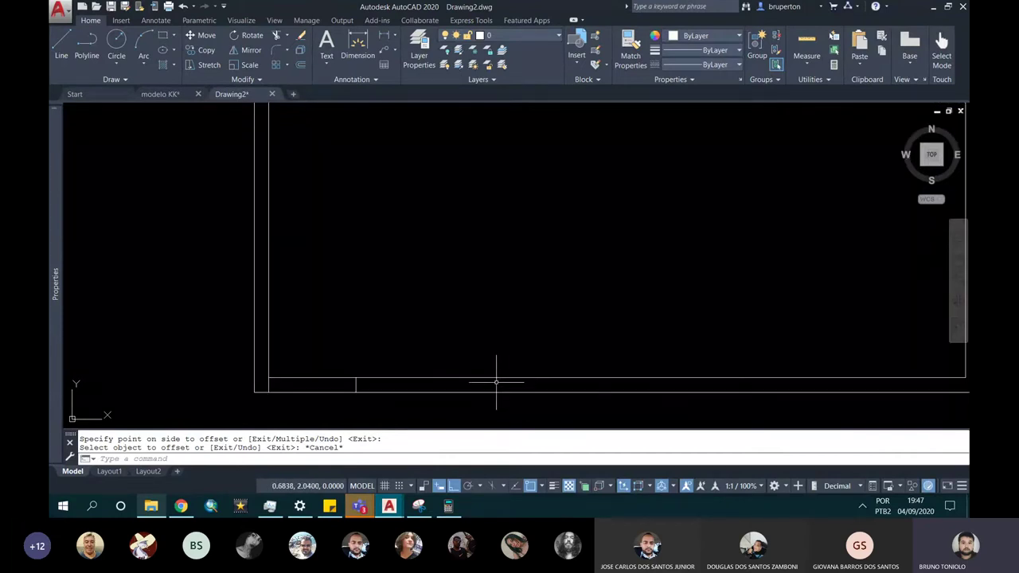
pyautogui.write('o')
pyautogui.press('Return')
pyautogui.write('1')
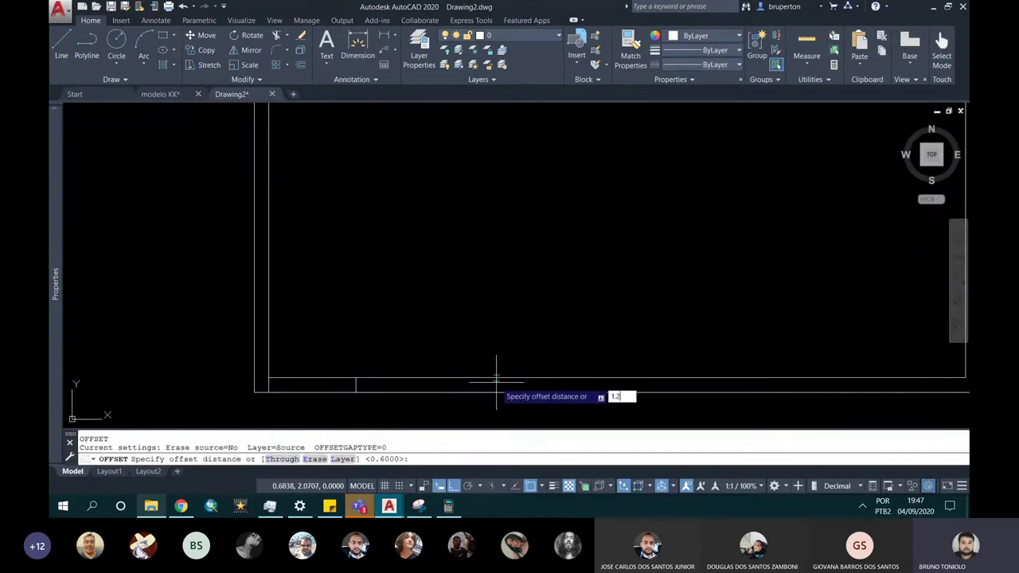
pyautogui.write('.2')
pyautogui.press('Return')
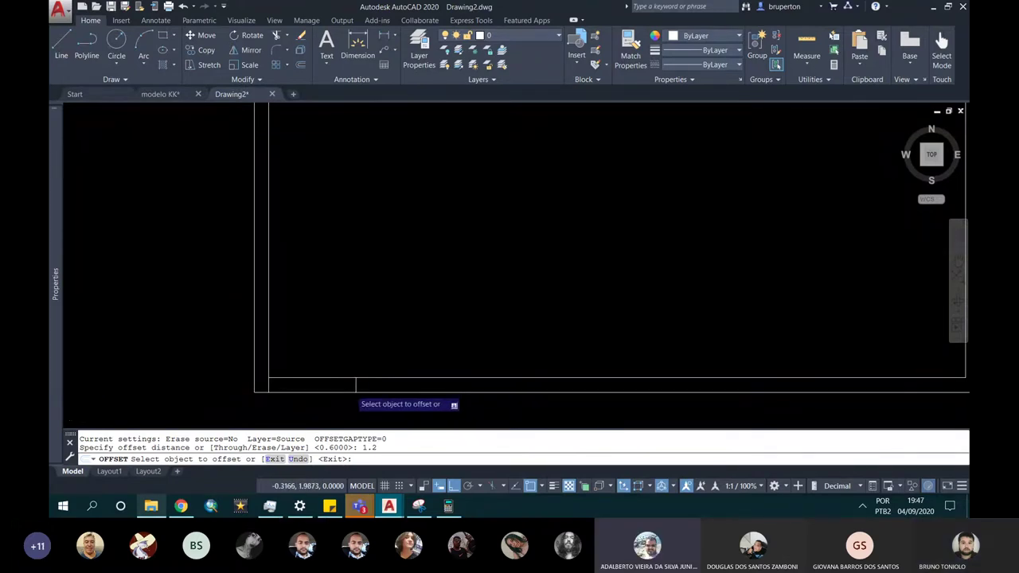
pyautogui.scroll(-5, 354, 385)
pyautogui.scroll(-2, 353, 384)
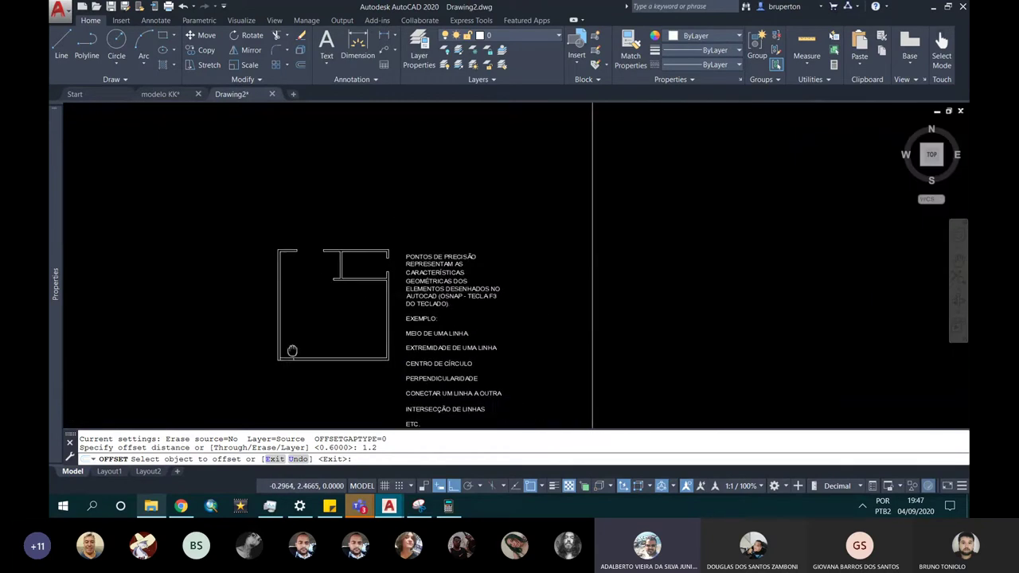
# Cancel the pending 1.2 offset and zoom to the reference plan's bottom wall openings.
pyautogui.scroll(-1, 298, 358)
pyautogui.scroll(-2, 302, 358)
pyautogui.scroll(-1, 522, 373)
pyautogui.scroll(2, 536, 374)
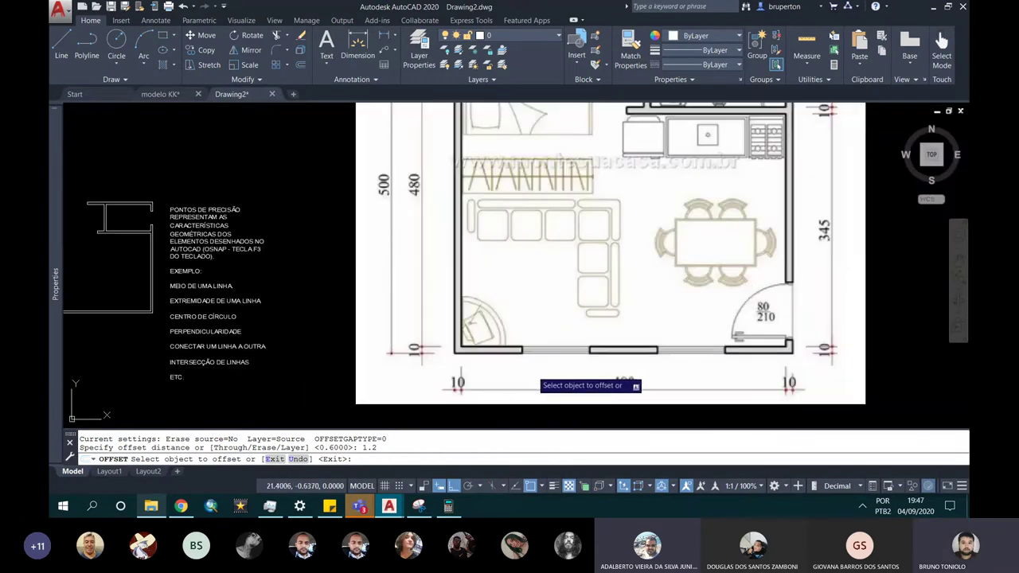
pyautogui.press('Escape')
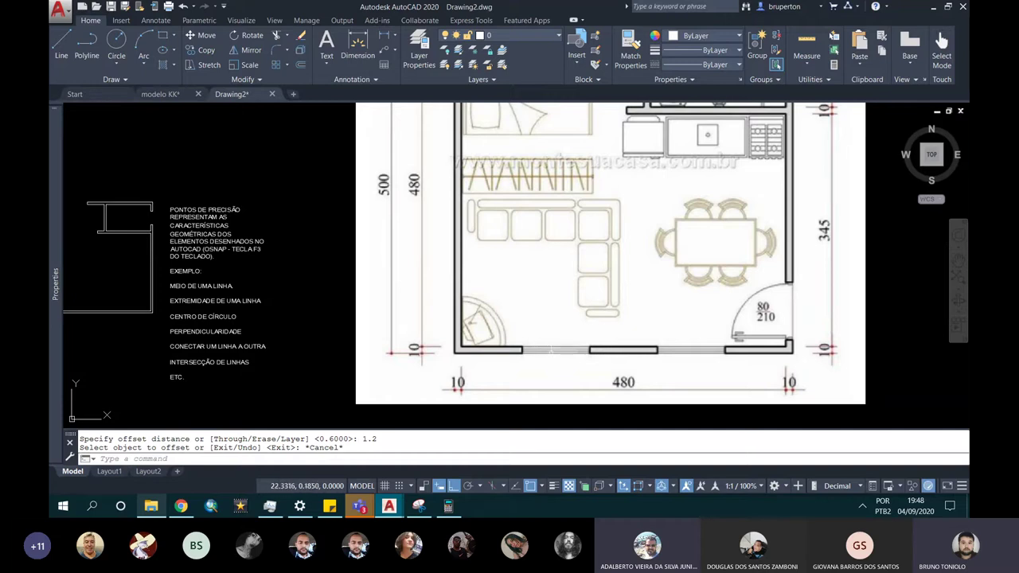
pyautogui.scroll(2, 562, 347)
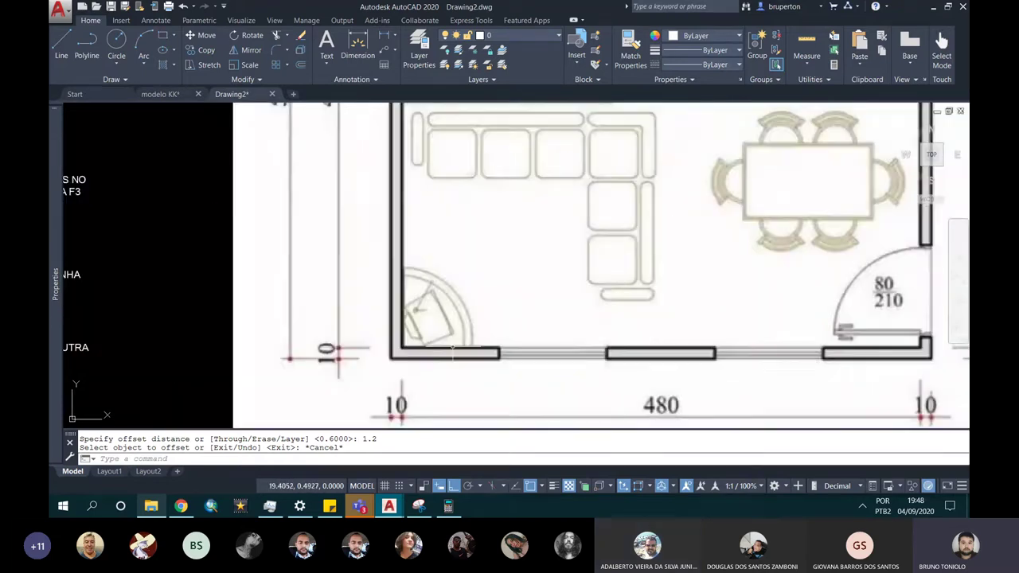
pyautogui.scroll(-2, 453, 348)
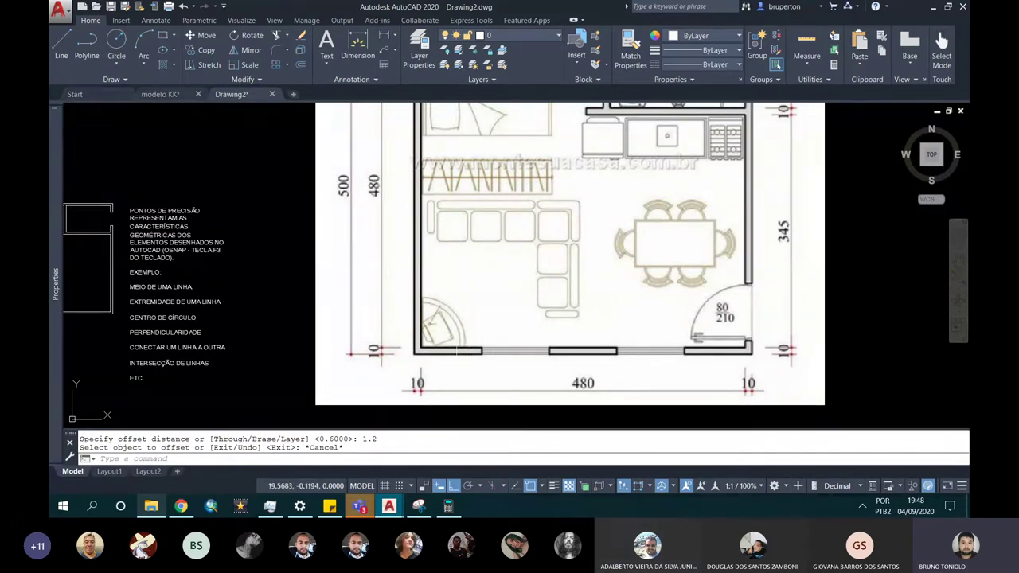
# Bring up the calculator, clear it, and evaluate 4.8 as a decimal.
pyautogui.click(438, 511)
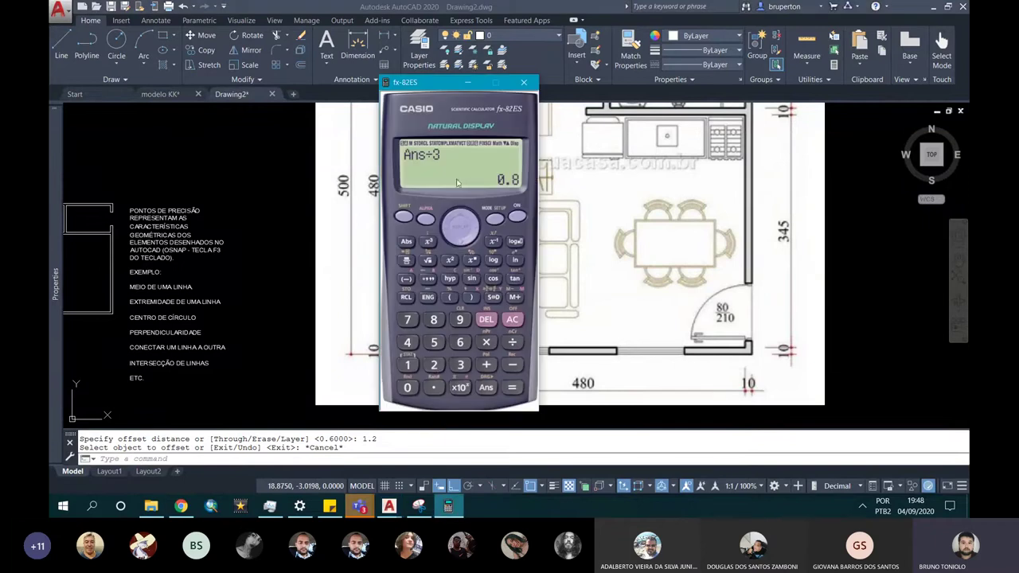
pyautogui.click(513, 320)
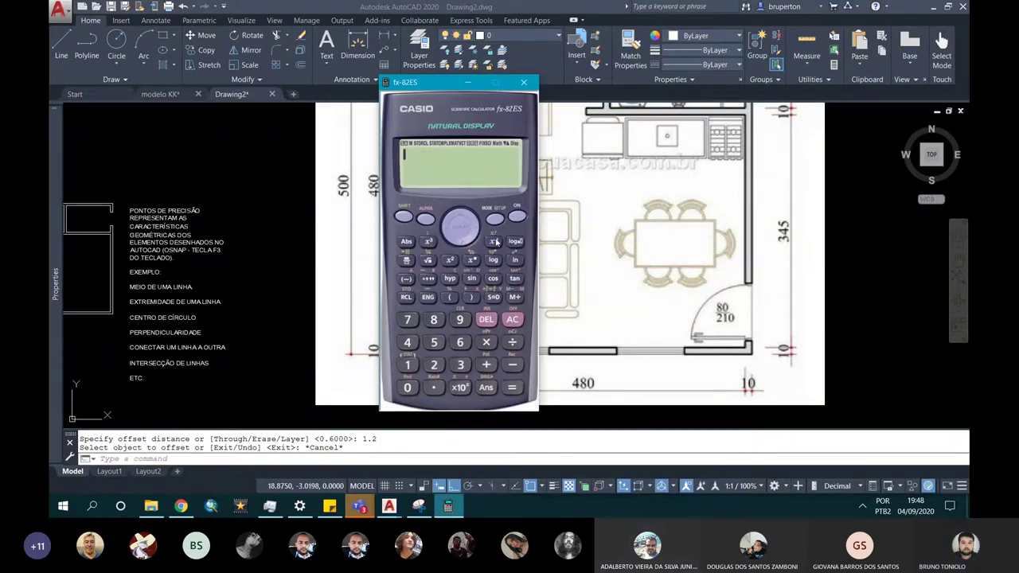
pyautogui.moveTo(394, 103); pyautogui.dragTo(753, 93)
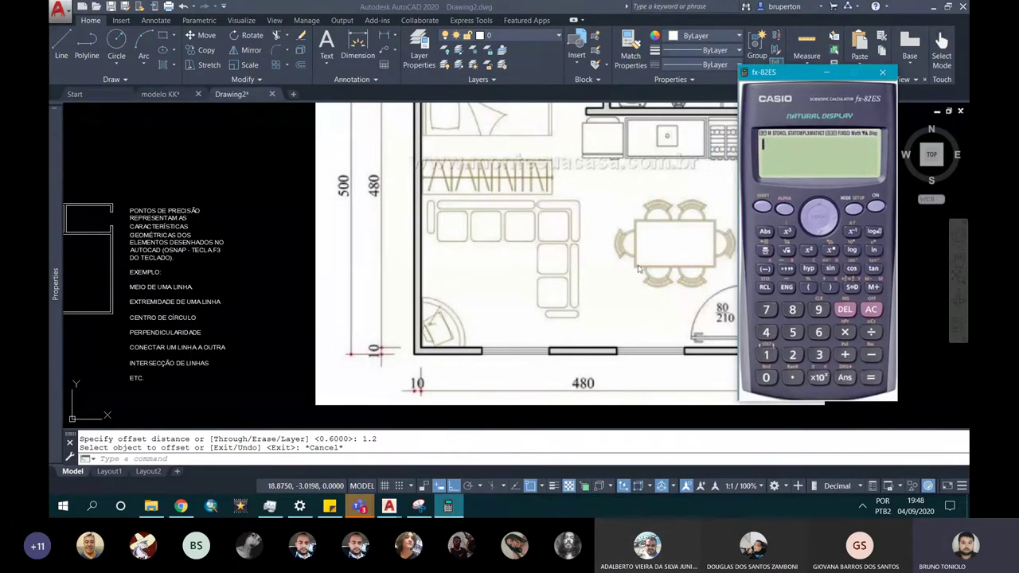
pyautogui.write('4')
pyautogui.write('.8')
pyautogui.press('Return')
pyautogui.click(788, 274)
pyautogui.click(788, 274)
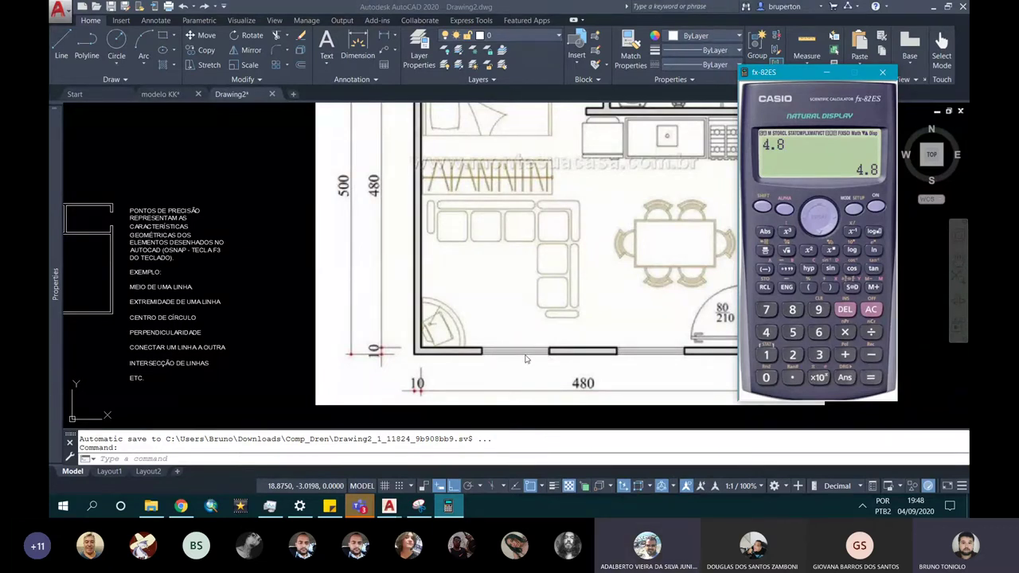
# Subtract 2.4 from the previous answer and show the result as decimal 2.4.
pyautogui.click(870, 358)
pyautogui.click(792, 355)
pyautogui.click(792, 377)
pyautogui.click(764, 354)
pyautogui.click(765, 332)
pyautogui.click(871, 377)
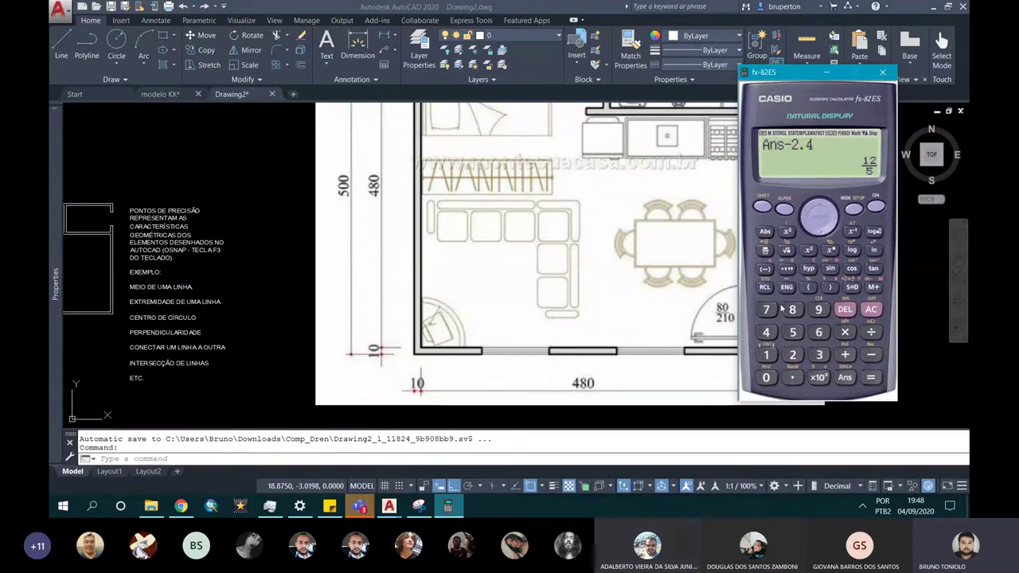
pyautogui.click(787, 271)
pyautogui.click(787, 271)
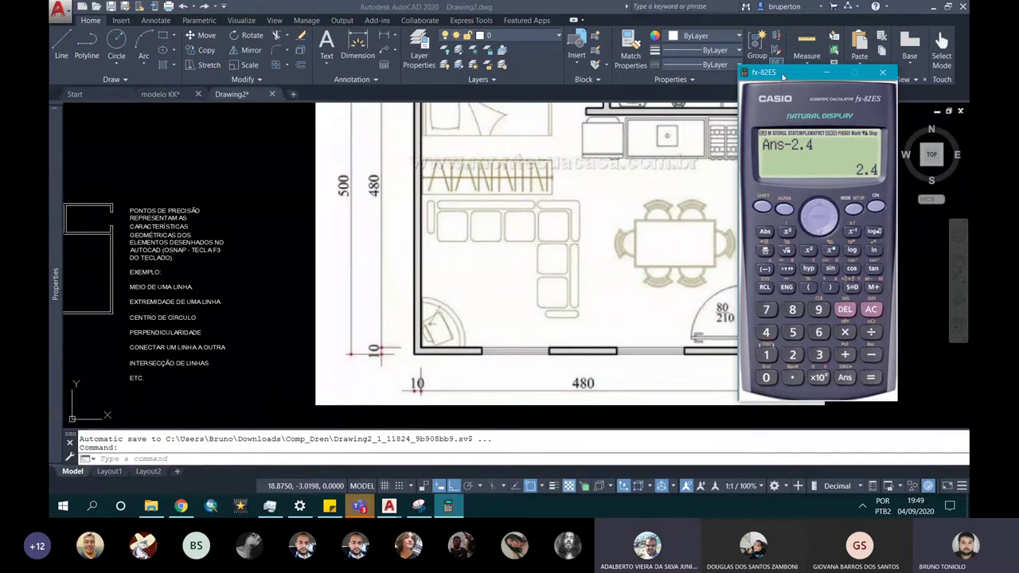
# Divide the 2.4 result by 3 and show it as decimal 0.8.
pyautogui.moveTo(782, 77); pyautogui.dragTo(804, 90)
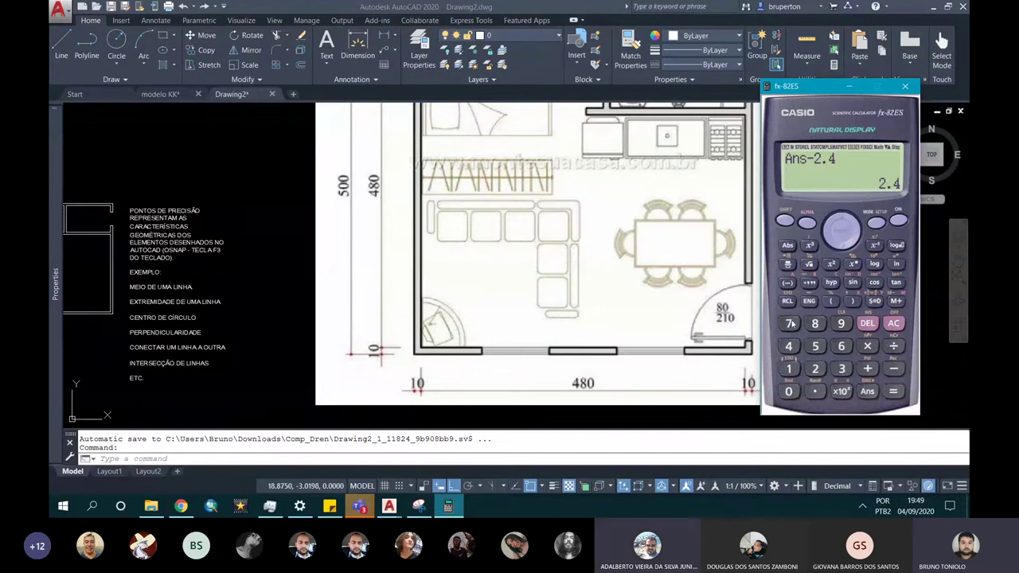
pyautogui.click(893, 345)
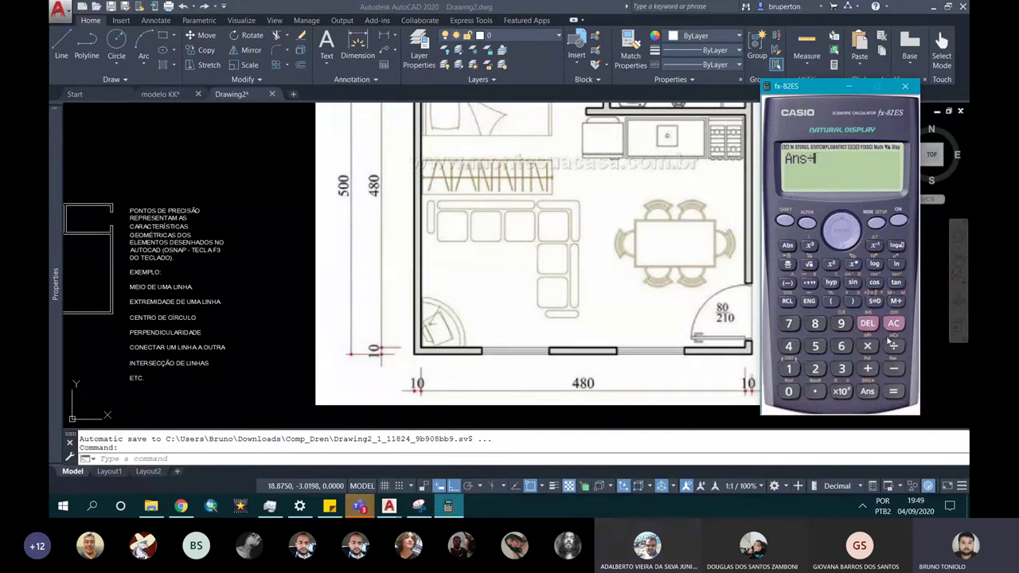
pyautogui.write('3')
pyautogui.click(891, 394)
pyautogui.click(809, 283)
pyautogui.click(808, 283)
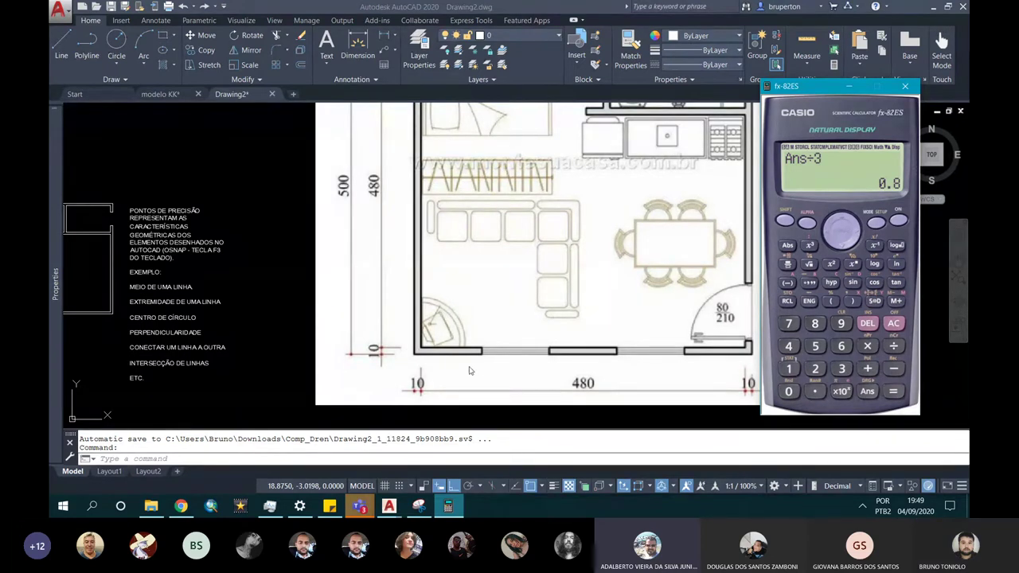
# Return to the AutoCAD drawing and zoom onto the kitnet walls.
pyautogui.click(233, 362)
pyautogui.scroll(-3, 231, 350)
pyautogui.scroll(2, 199, 302)
pyautogui.scroll(3, 199, 297)
pyautogui.scroll(3, 199, 297)
pyautogui.scroll(-3, 278, 326)
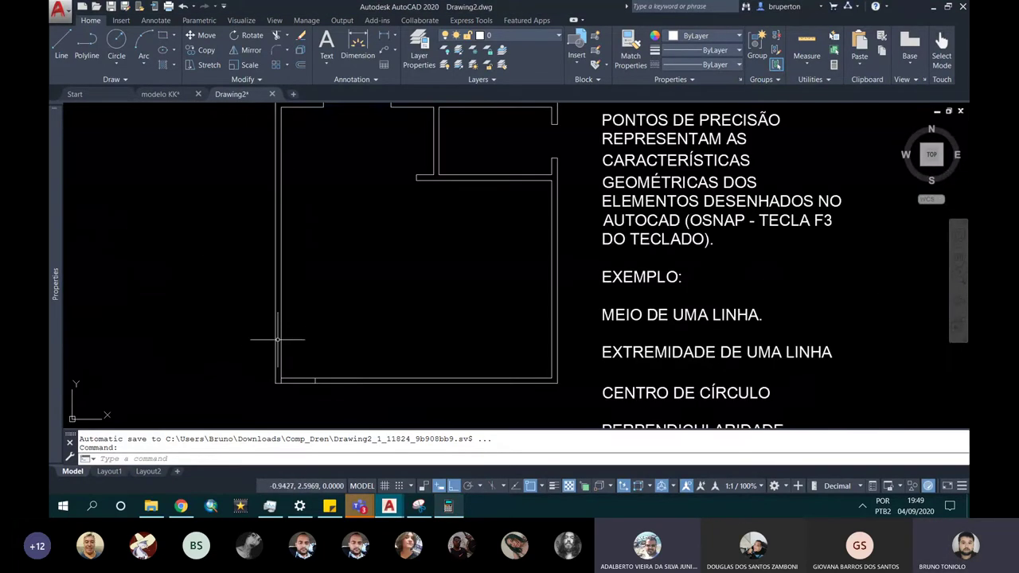
# Delete the stray line at the lower-left corner of the bottom wall.
pyautogui.scroll(2, 277, 339)
pyautogui.click(330, 379)
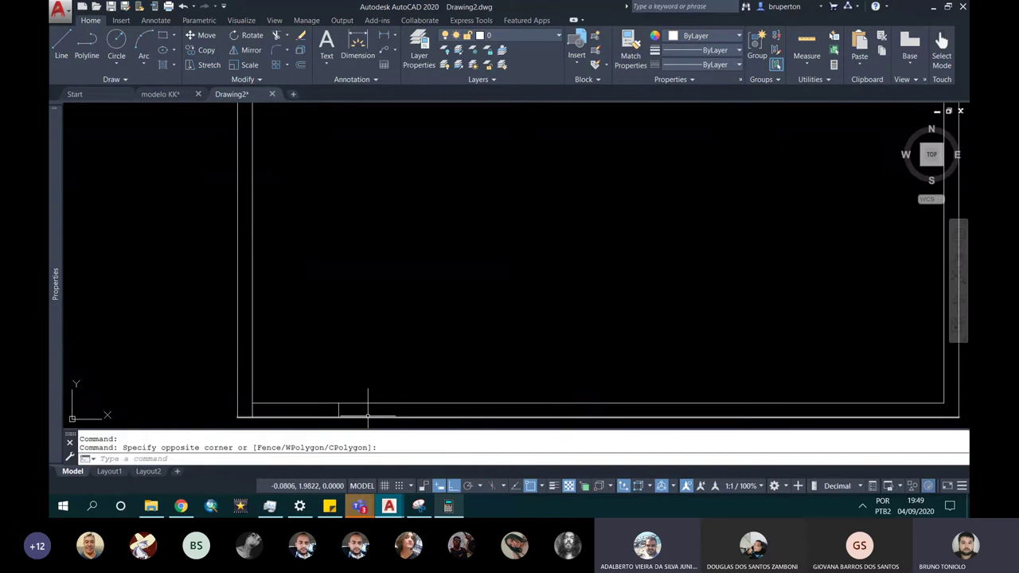
pyautogui.click(331, 394)
pyautogui.press('Delete')
pyautogui.click(256, 417)
pyautogui.press('Escape')
pyautogui.scroll(-3, 263, 382)
pyautogui.scroll(3, 263, 382)
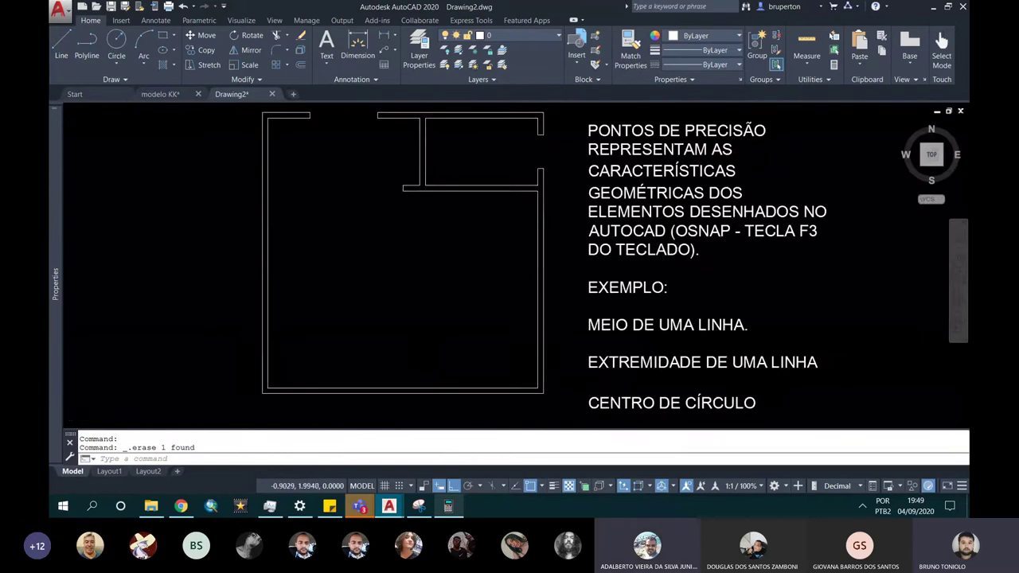
pyautogui.scroll(5, 268, 394)
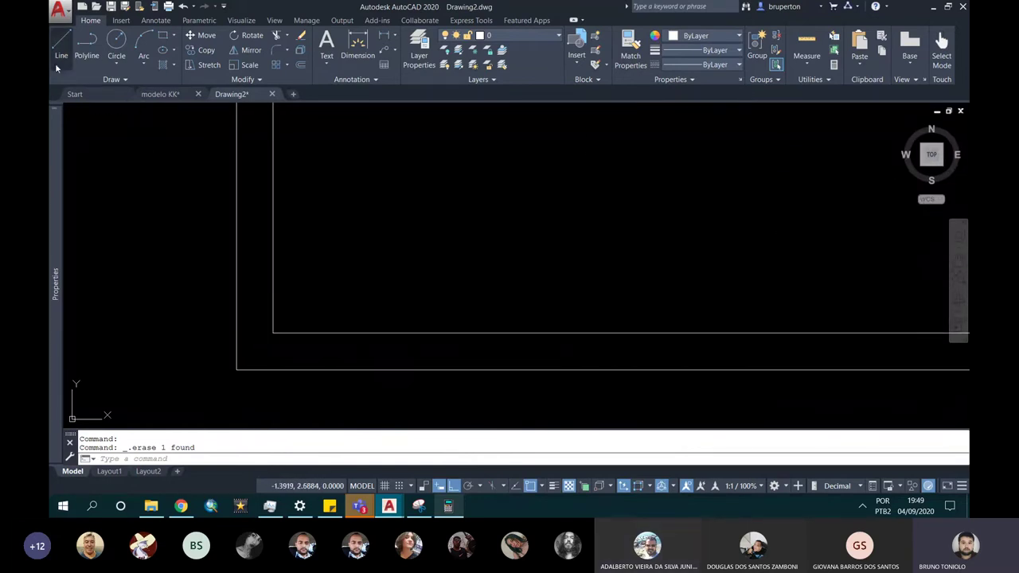
# Set the current object colour to Red.
pyautogui.click(61, 44)
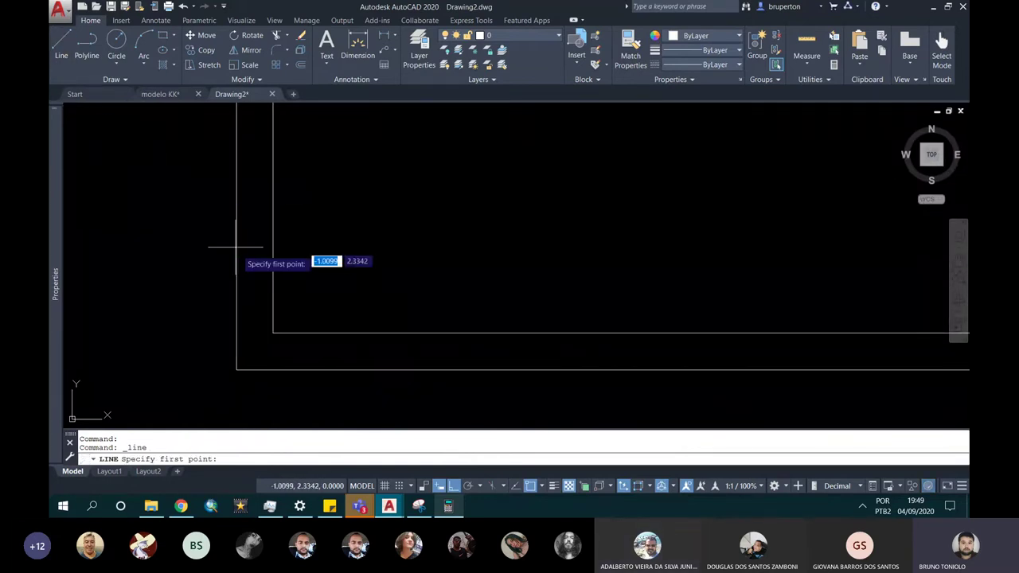
pyautogui.click(269, 335)
pyautogui.press('Escape')
pyautogui.press('Escape')
pyautogui.press('Escape')
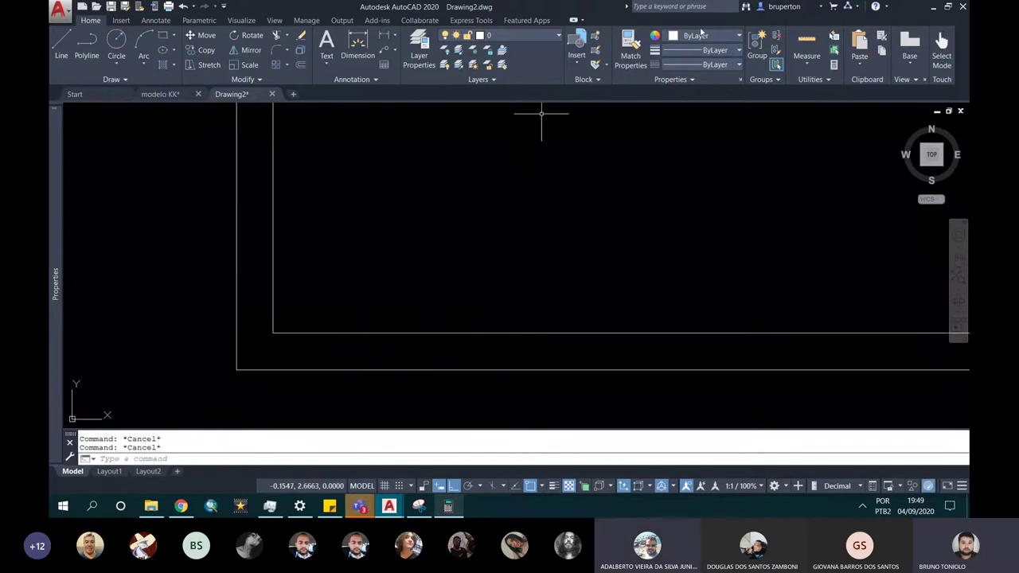
pyautogui.click(701, 39)
pyautogui.click(636, 157)
# Draw a red line across the bottom wall's left end at the inner corner.
pyautogui.press('Return')
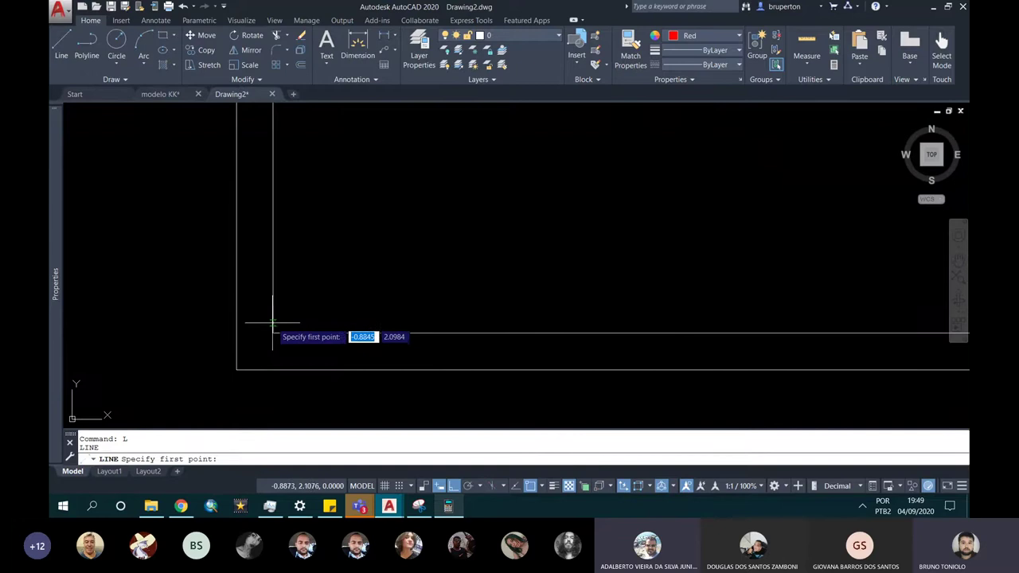
pyautogui.click(269, 354)
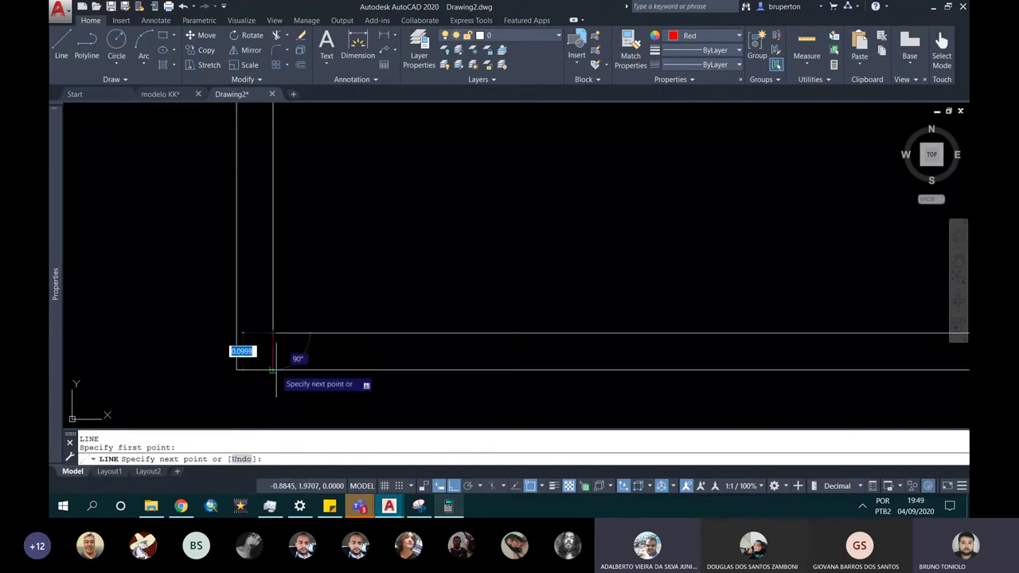
pyautogui.click(272, 346)
pyautogui.press('Escape')
pyautogui.press('Escape')
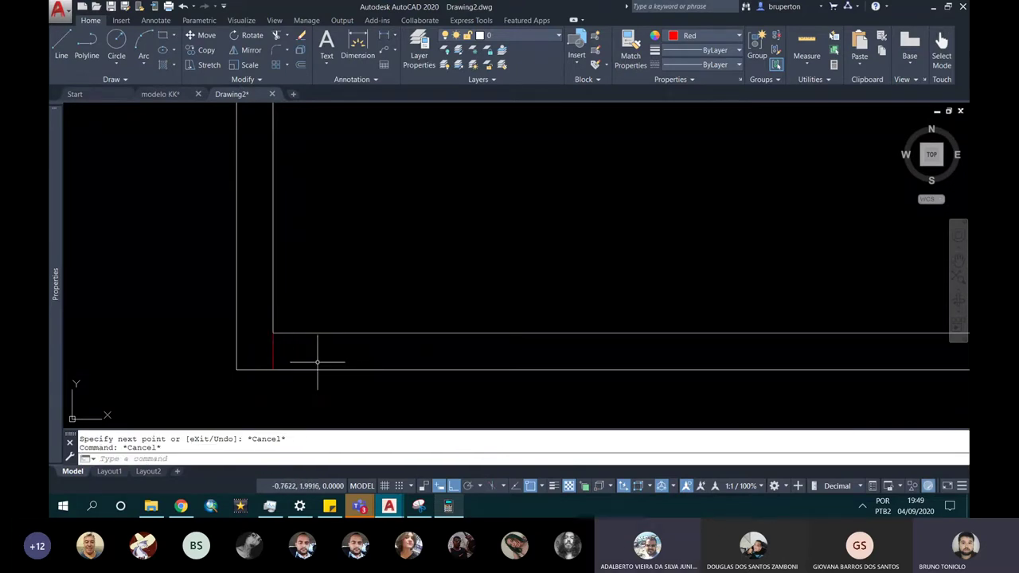
pyautogui.scroll(-2, 283, 350)
pyautogui.scroll(1, 282, 348)
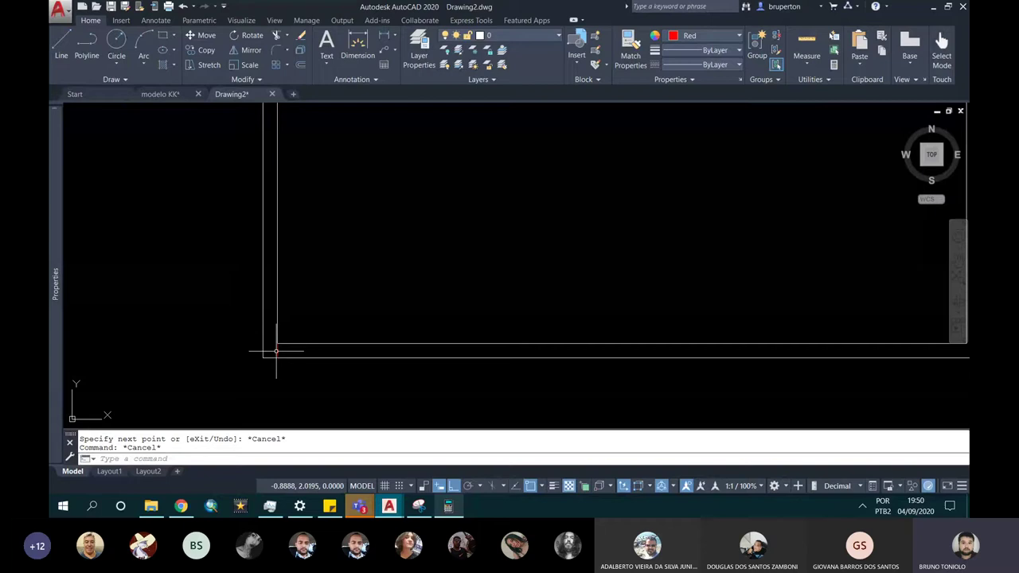
pyautogui.scroll(1, 280, 347)
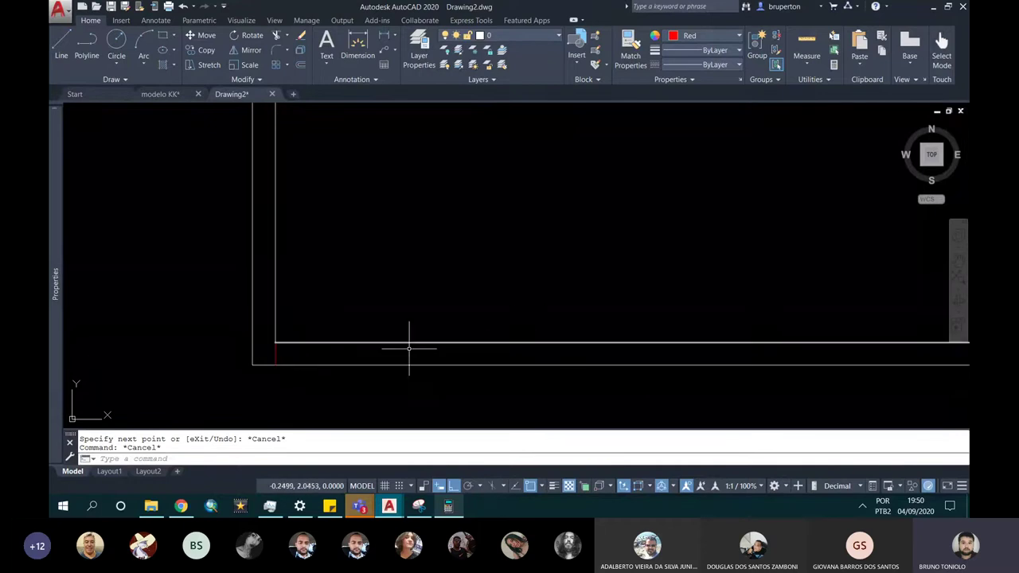
# Offset the red line 0.8 to the right along the bottom wall.
pyautogui.write('o')
pyautogui.press('Return')
pyautogui.write('0.8')
pyautogui.press('Return')
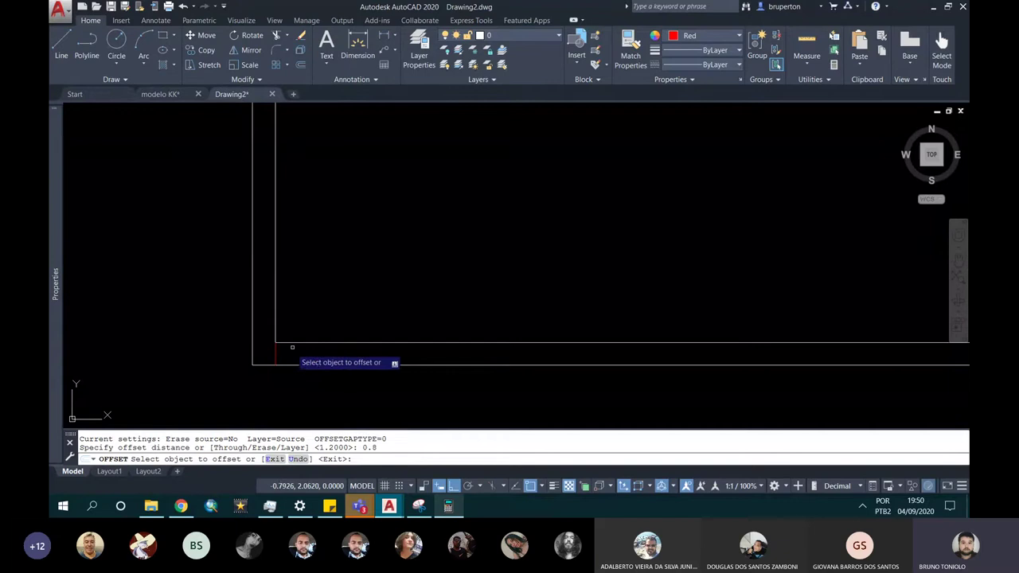
pyautogui.click(271, 343)
pyautogui.click(403, 358)
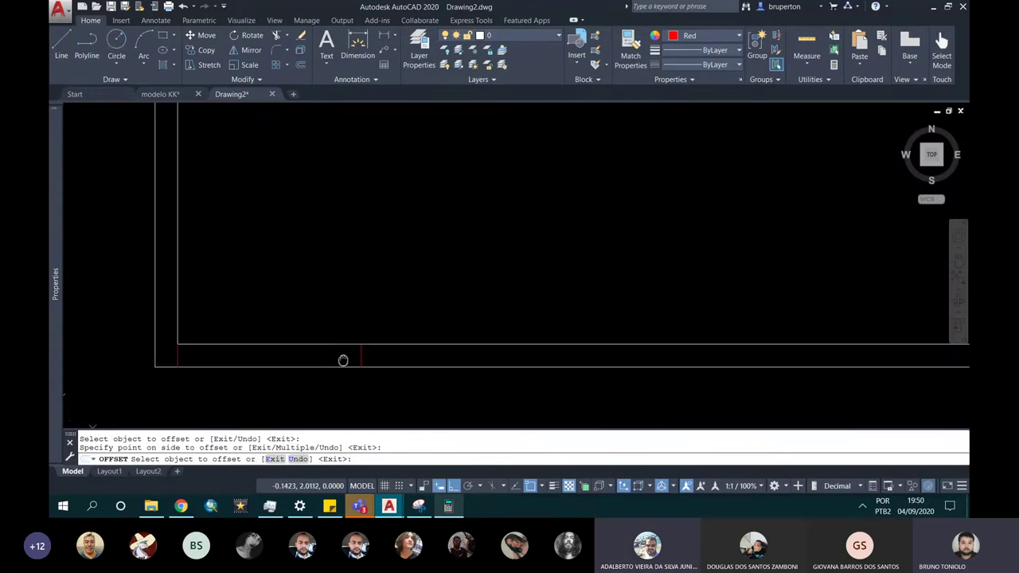
pyautogui.moveTo(353, 346); pyautogui.dragTo(337, 364, button='middle')
pyautogui.press('Escape')
pyautogui.press('Escape')
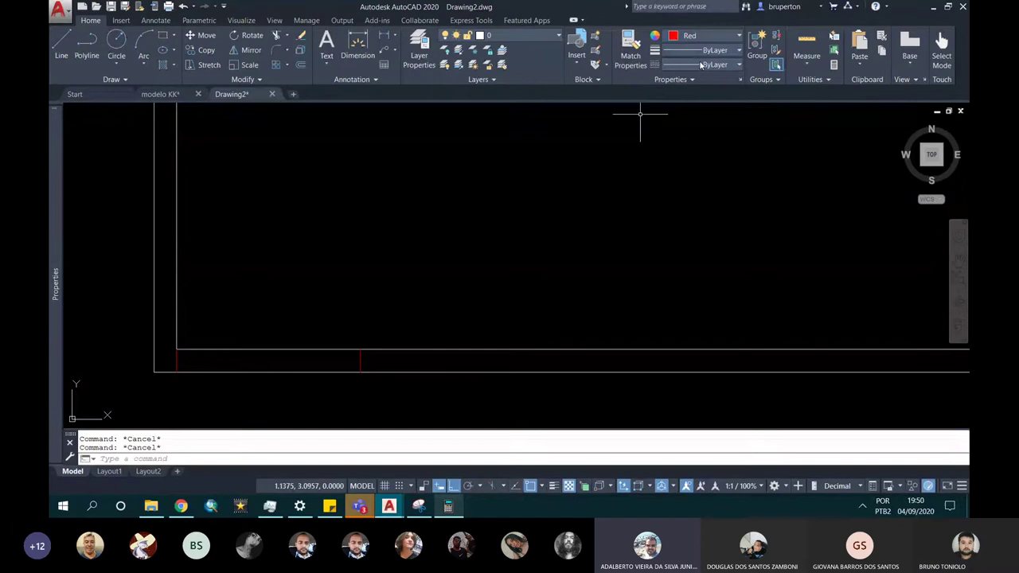
# Turn on lineweight display and zoom out to the reference plan's bottom wall.
pyautogui.click(699, 53)
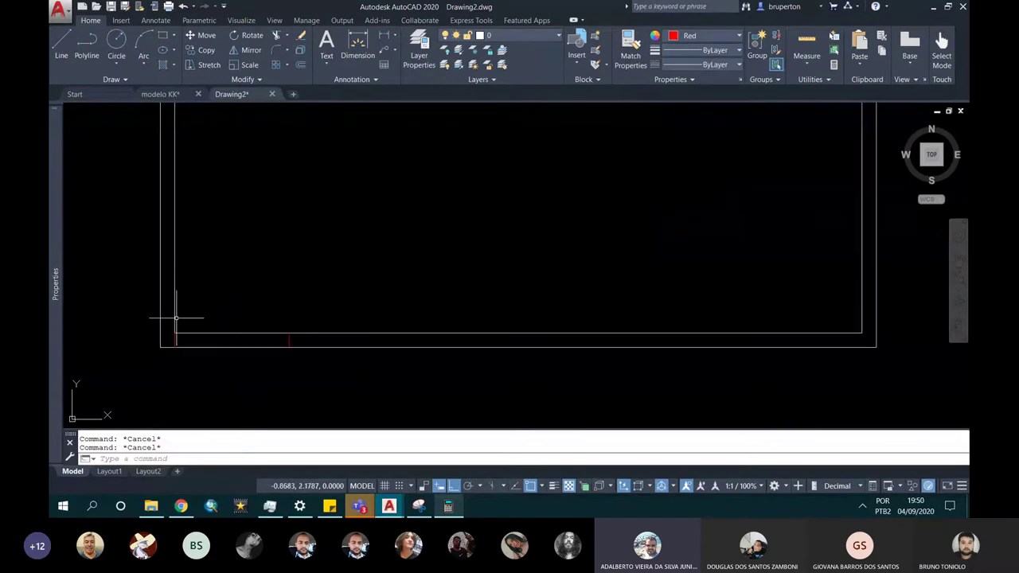
pyautogui.scroll(-3, 199, 307)
pyautogui.moveTo(171, 318)
pyautogui.mouseDown(button='middle')
pyautogui.moveTo(254, 365)
pyautogui.moveTo(291, 354)
pyautogui.mouseUp(button='middle')
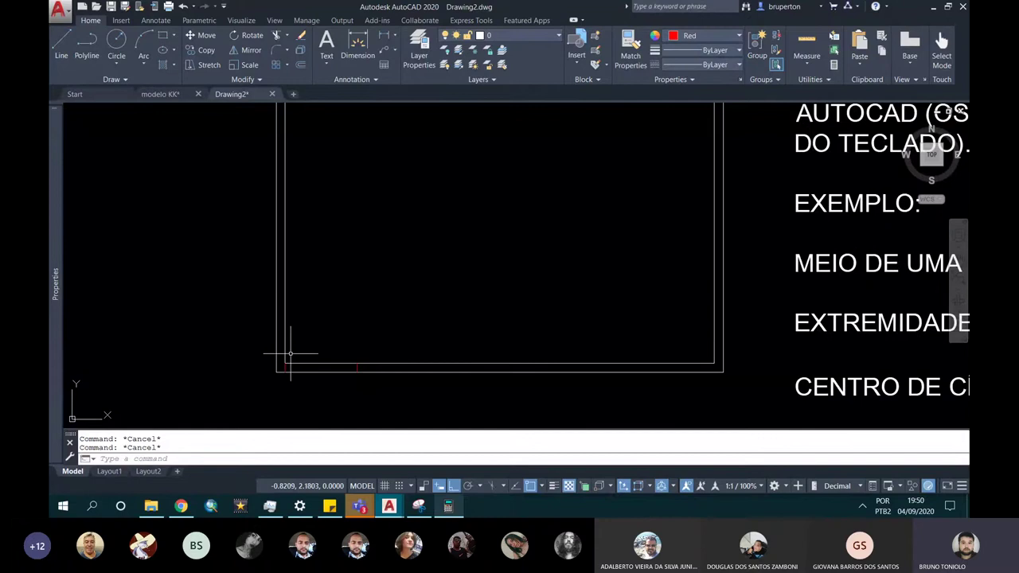
pyautogui.scroll(4, 296, 368)
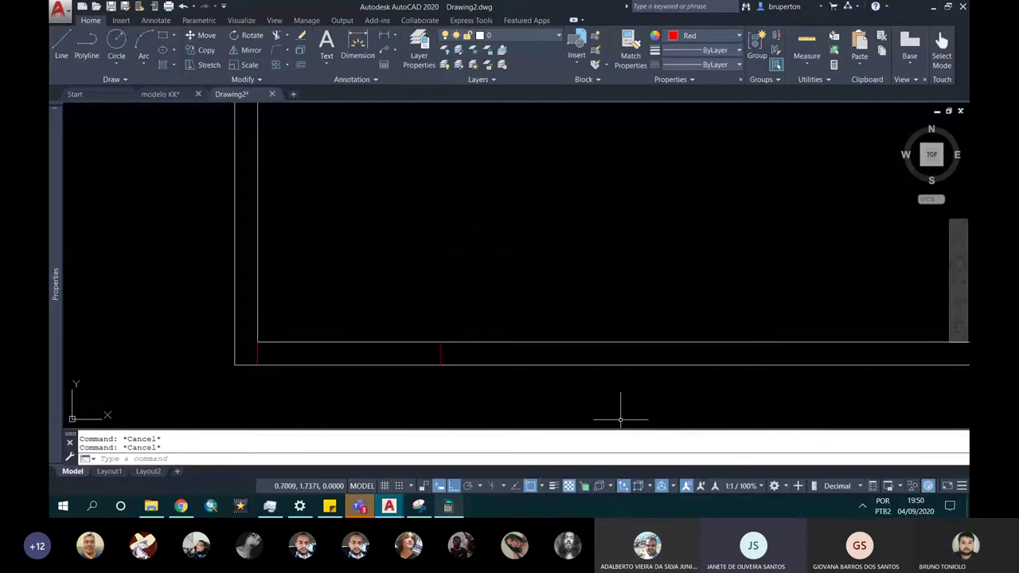
pyautogui.click(553, 486)
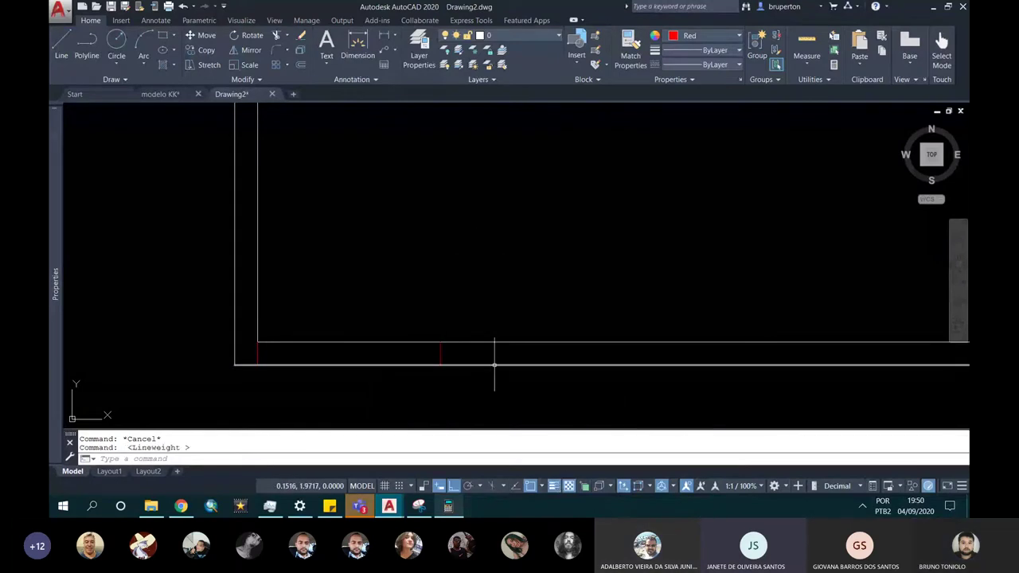
pyautogui.scroll(-2, 445, 316)
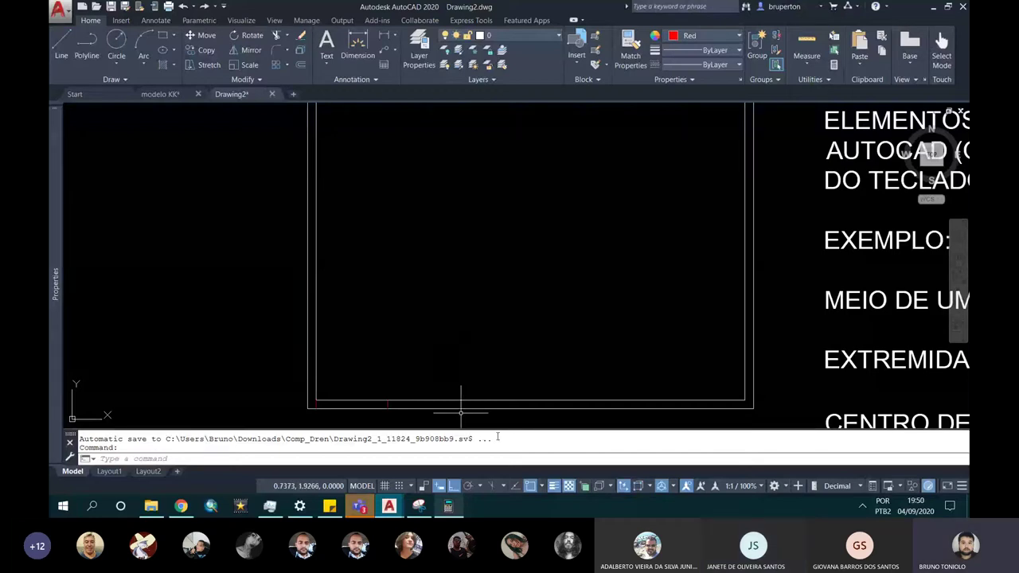
pyautogui.scroll(-8, 460, 413)
pyautogui.scroll(2, 643, 356)
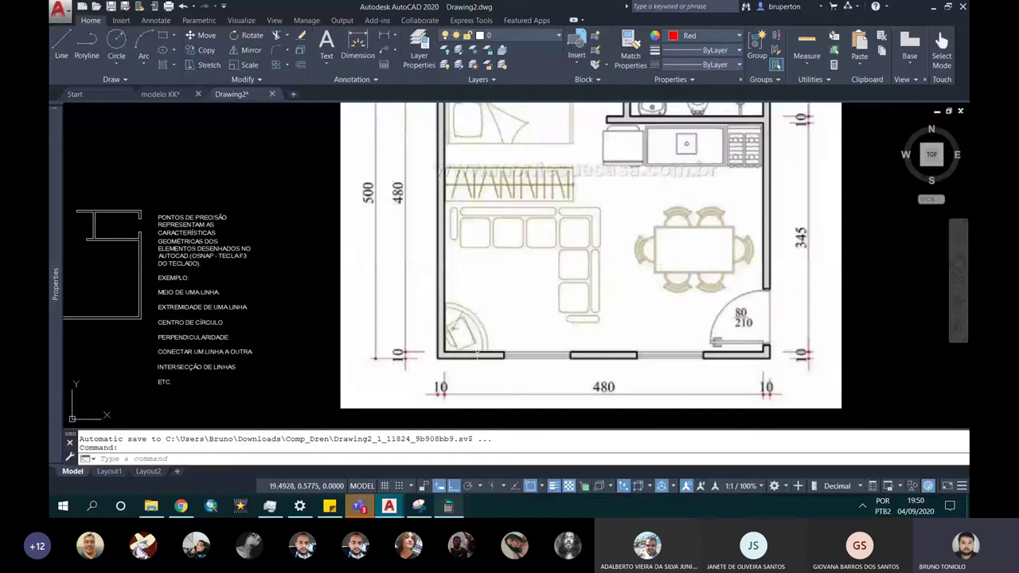
pyautogui.scroll(2, 478, 355)
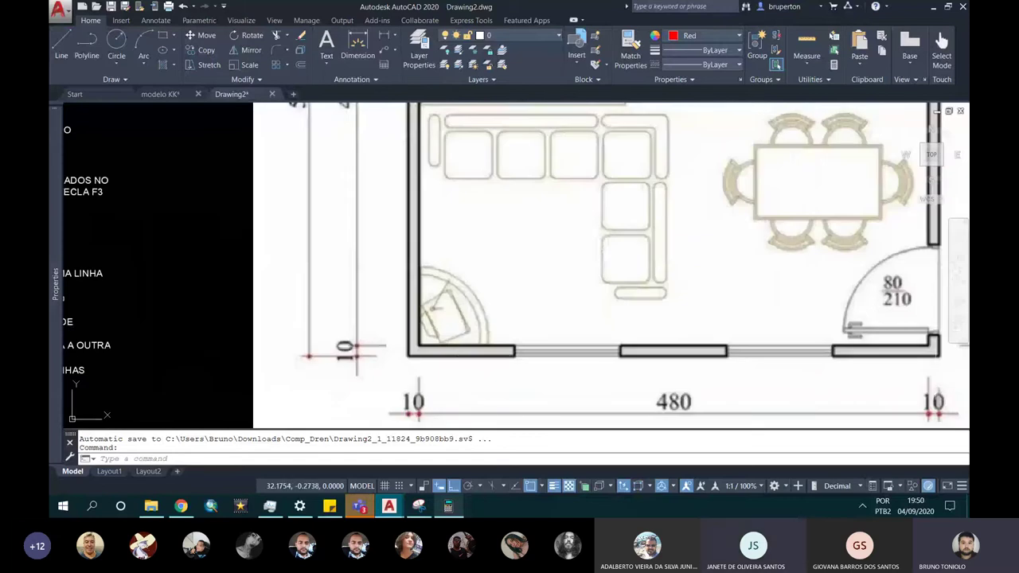
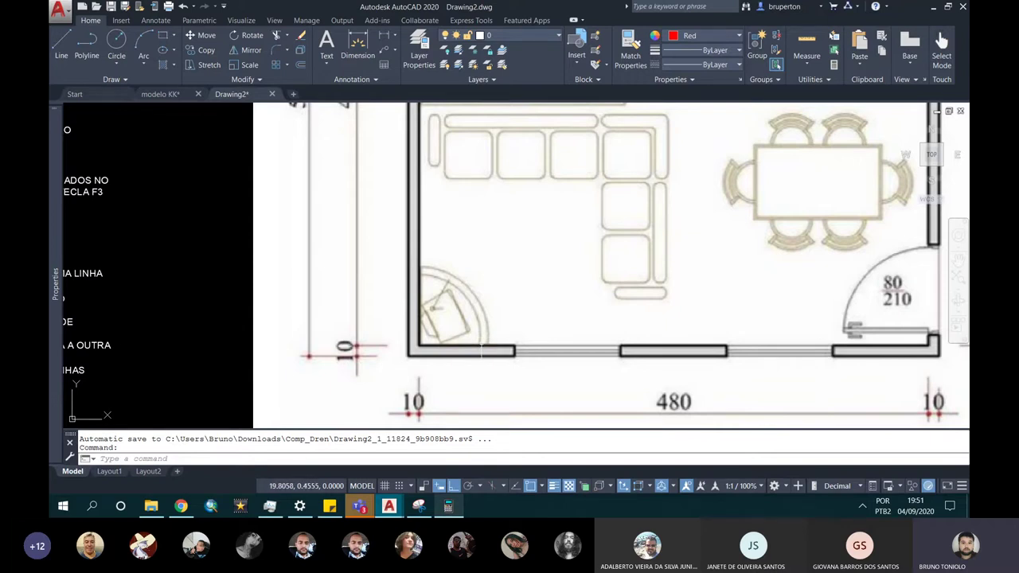
# Take the 0.8 value from the calculator and review the reference floor plan and notes.
pyautogui.click(448, 506)
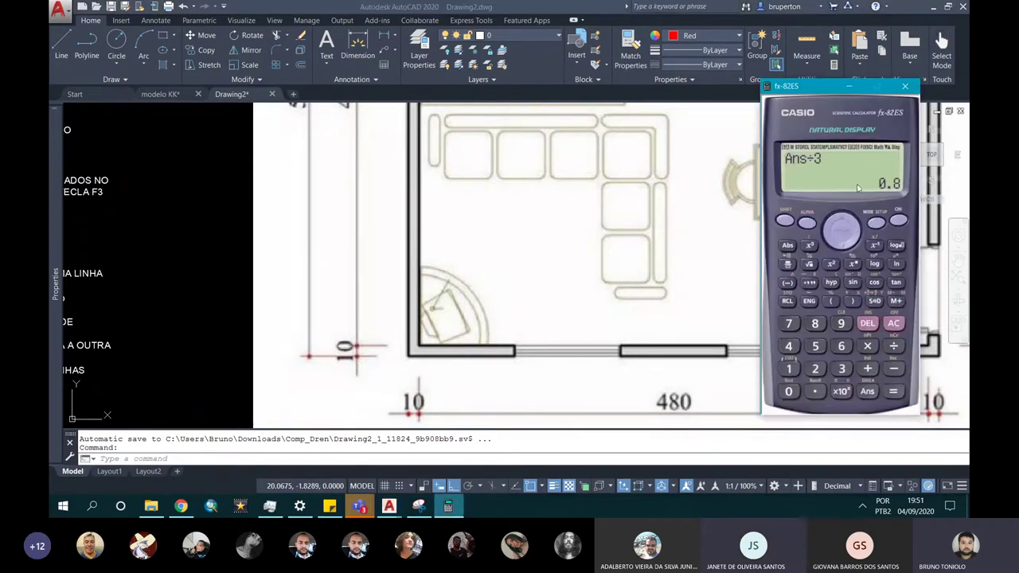
pyautogui.click(226, 322)
pyautogui.scroll(-5, 398, 285)
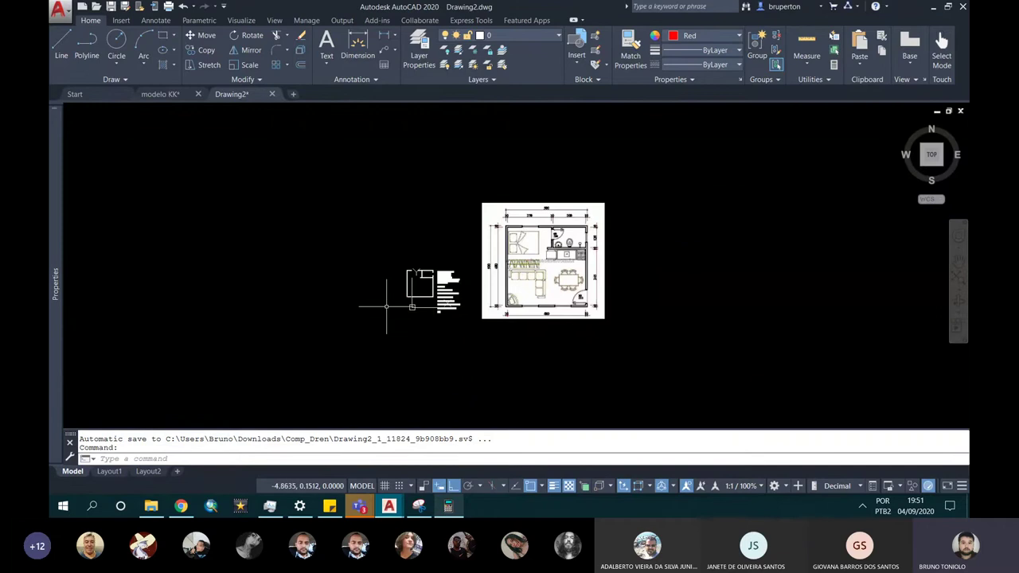
pyautogui.scroll(5, 454, 247)
pyautogui.moveTo(478, 262); pyautogui.dragTo(509, 257, button='middle')
pyautogui.scroll(2, 668, 238)
pyautogui.scroll(-4, 637, 279)
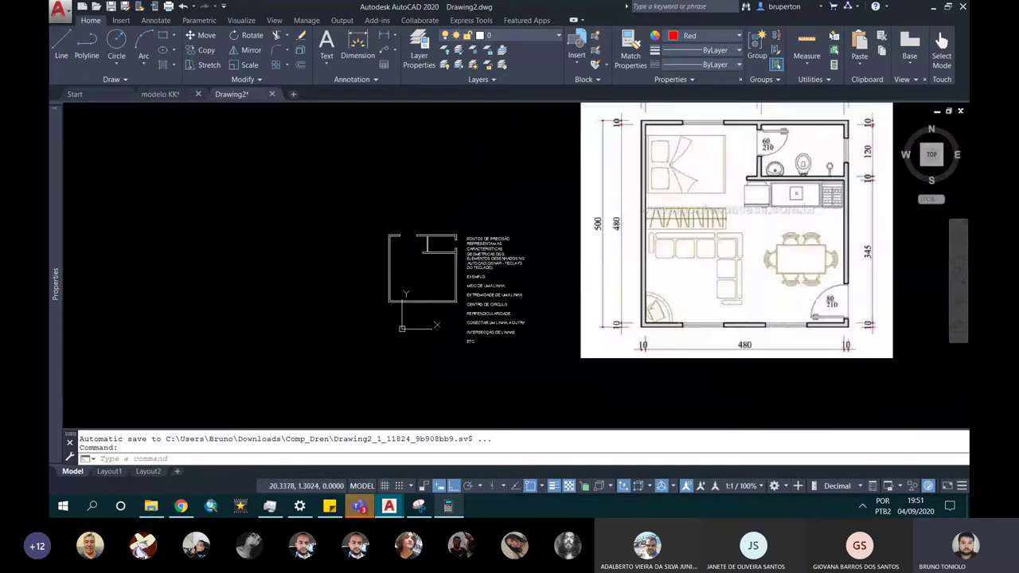
pyautogui.scroll(2, 717, 325)
pyautogui.scroll(2, 717, 325)
pyautogui.scroll(-2, 530, 321)
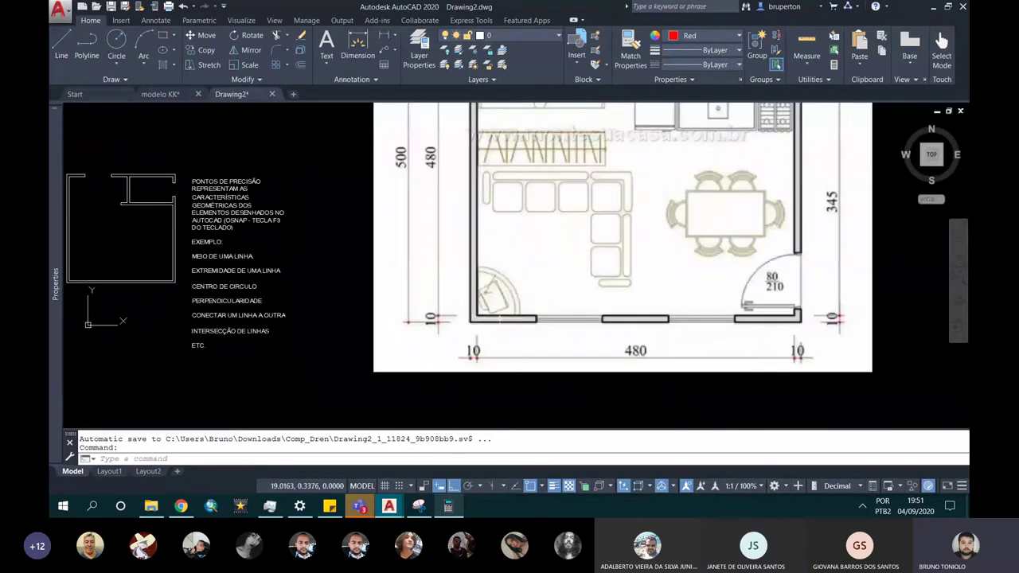
pyautogui.moveTo(517, 272); pyautogui.dragTo(489, 298, button='middle')
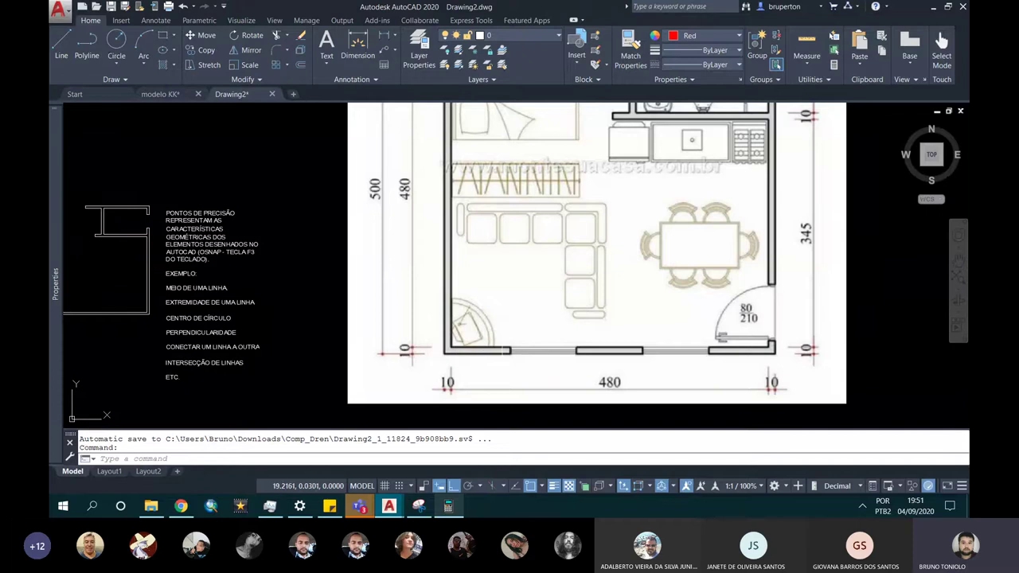
pyautogui.moveTo(634, 275); pyautogui.dragTo(648, 289, button='middle')
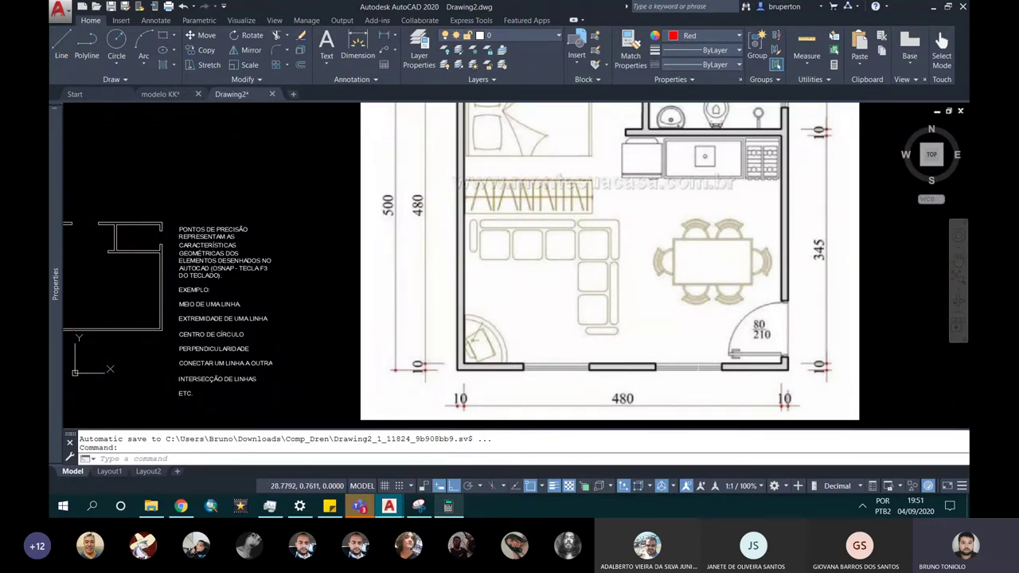
pyautogui.scroll(-2, 592, 368)
pyautogui.scroll(2, 572, 370)
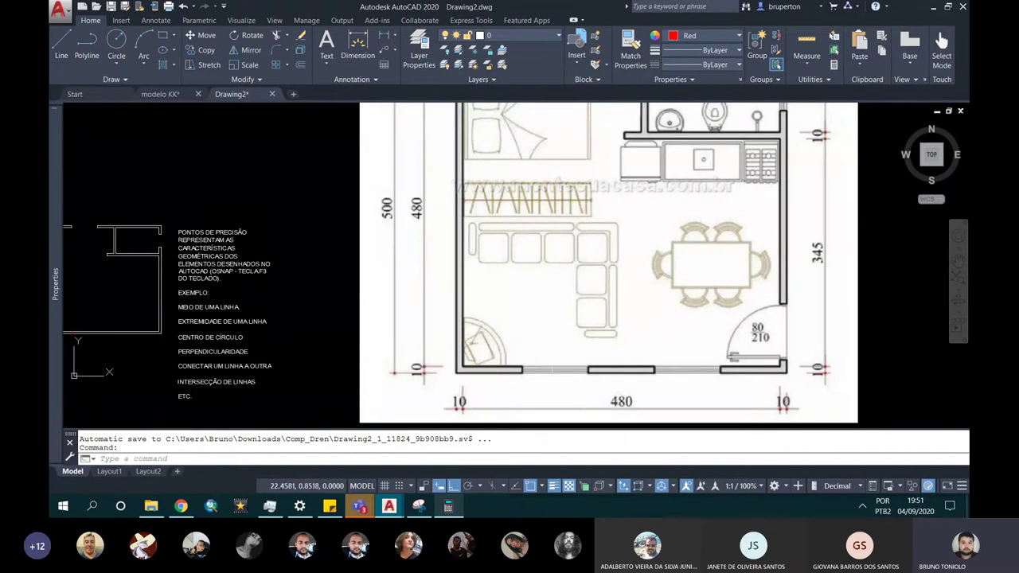
pyautogui.scroll(-2, 584, 424)
pyautogui.scroll(2, 583, 424)
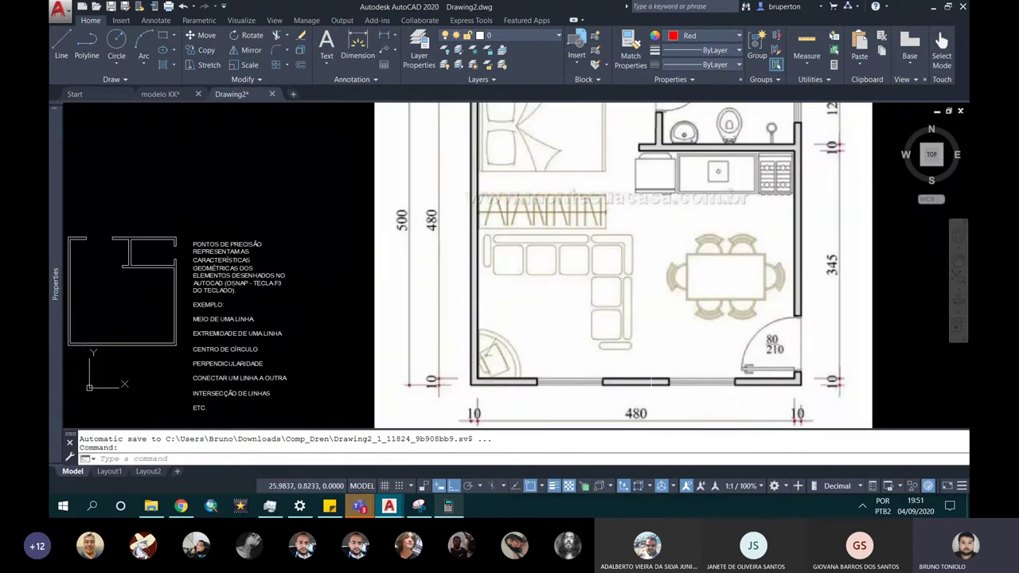
pyautogui.scroll(-1, 412, 301)
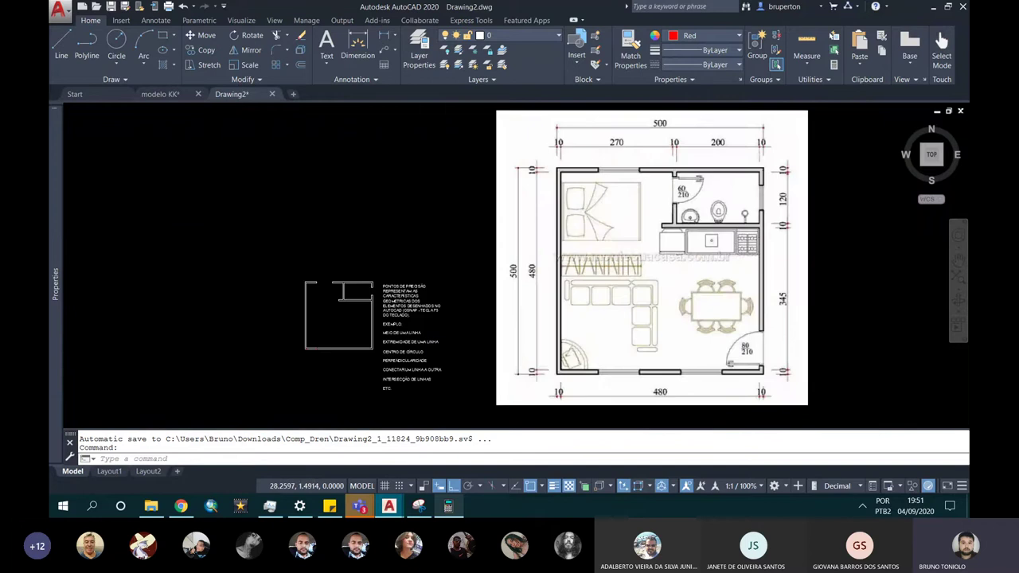
pyautogui.scroll(-1, 476, 363)
pyautogui.scroll(2, 416, 257)
pyautogui.scroll(1, 414, 279)
pyautogui.scroll(1, 398, 364)
pyautogui.scroll(1, 398, 363)
pyautogui.scroll(1, 422, 319)
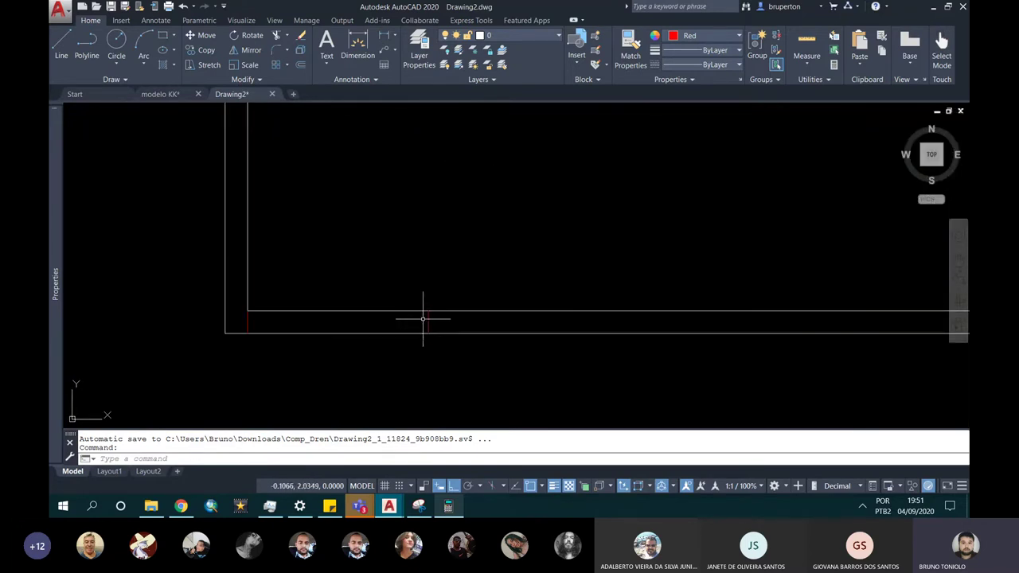
# Offset a short vertical line by 1.2 and the bottom wall line by 0.8 to mark window edges.
pyautogui.write('o')
pyautogui.press('Return')
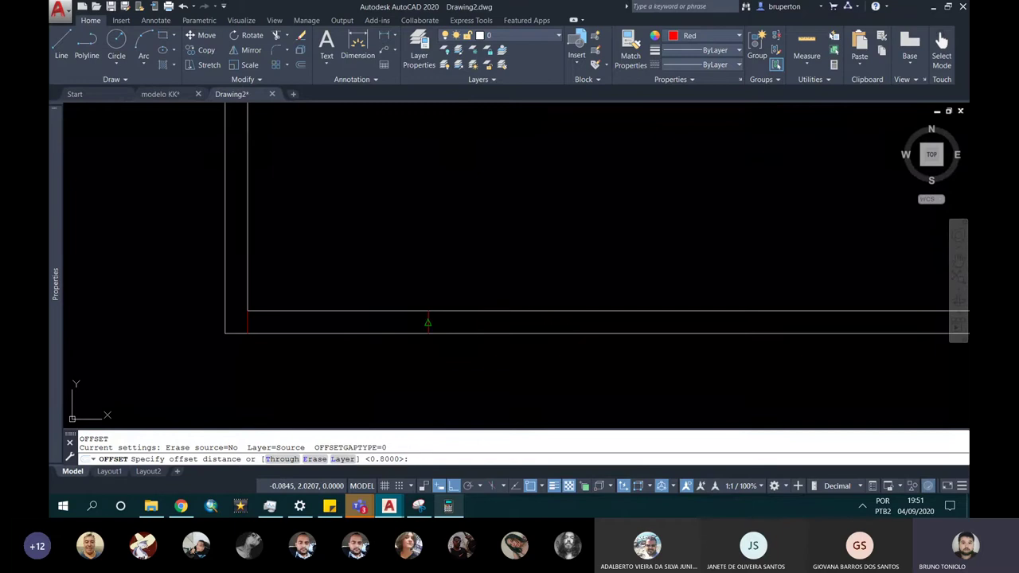
pyautogui.write('1.2')
pyautogui.press('Return')
pyautogui.click(427, 322)
pyautogui.click(647, 352)
pyautogui.scroll(-2, 659, 353)
pyautogui.scroll(1, 659, 352)
pyautogui.scroll(2, 534, 358)
pyautogui.press('Escape')
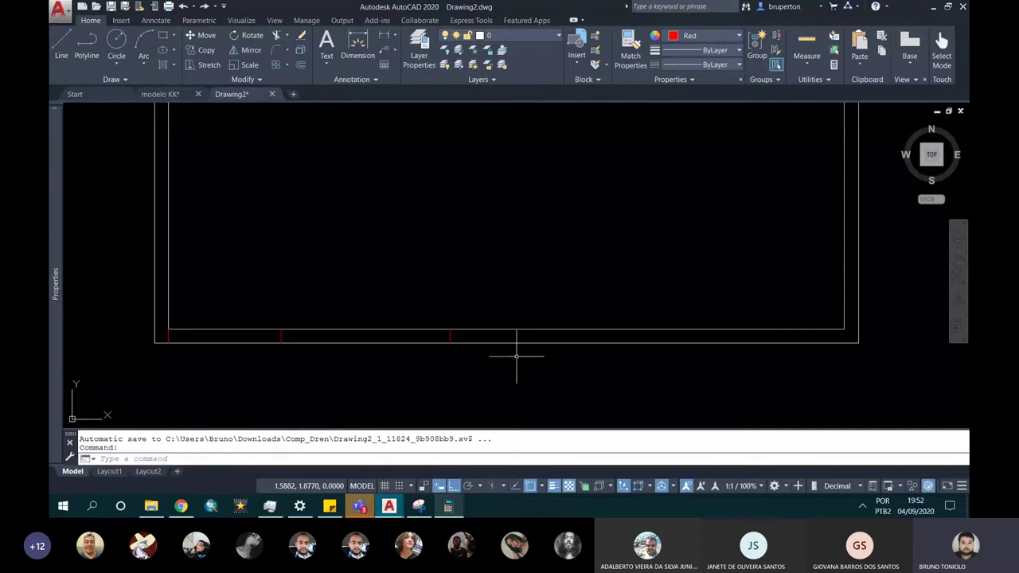
pyautogui.write('o')
pyautogui.press('Return')
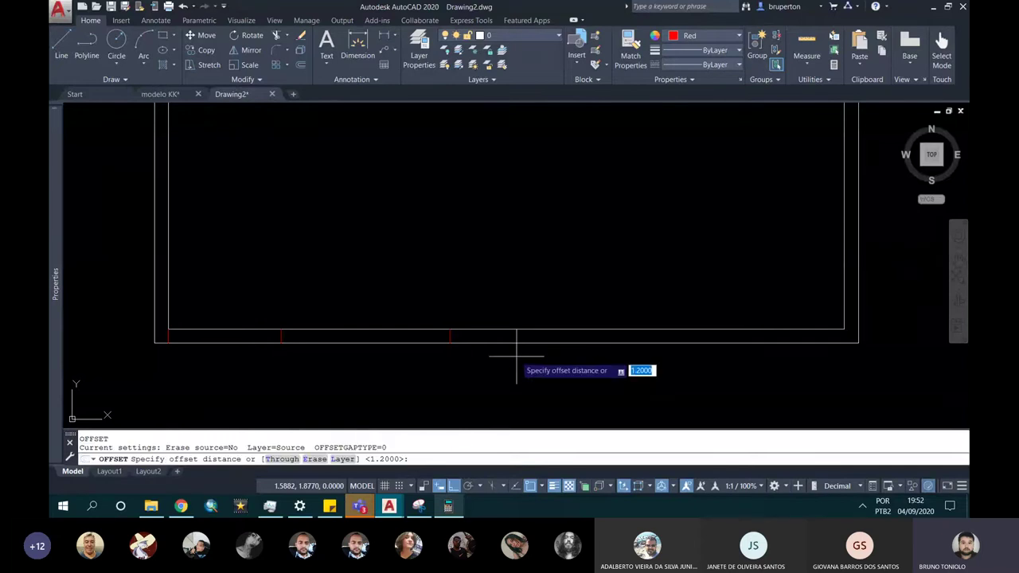
pyautogui.press('Return')
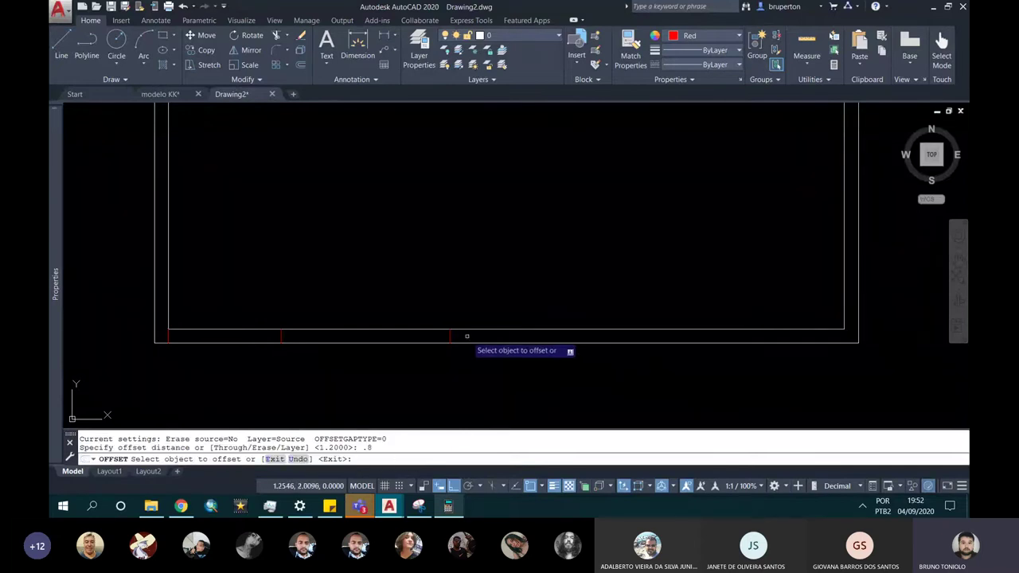
pyautogui.click(466, 343)
pyautogui.click(635, 358)
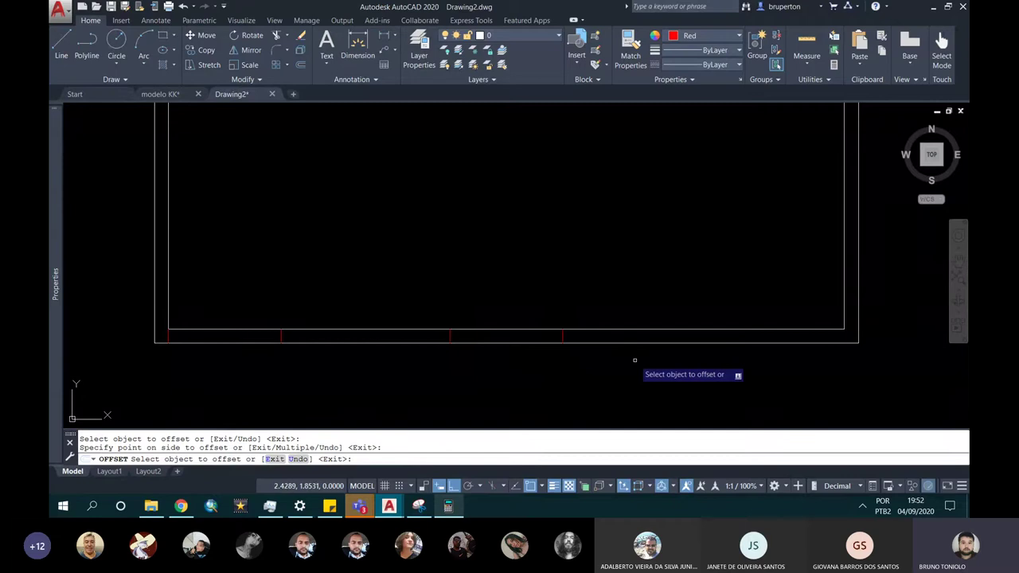
pyautogui.press('Escape')
# Offset another wall line by 1.2 to mark the second window's edge.
pyautogui.write('o')
pyautogui.press('Return')
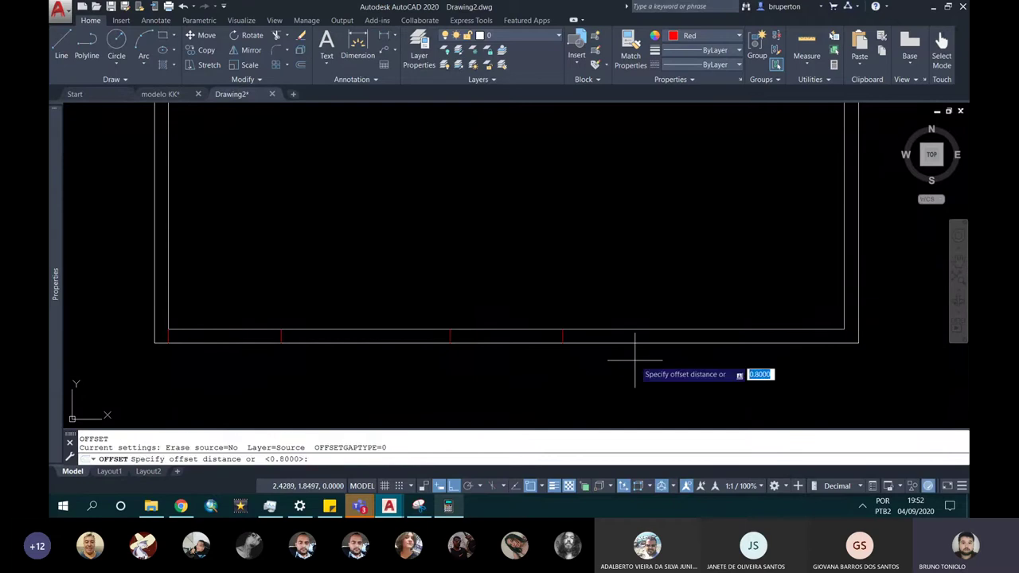
pyautogui.write('1')
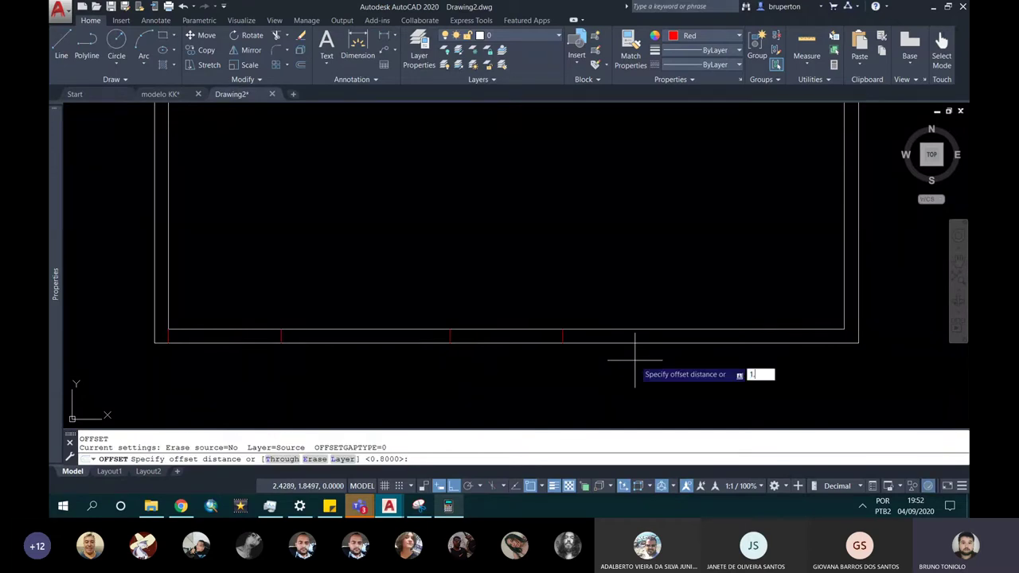
pyautogui.write('.2')
pyautogui.press('Return')
pyautogui.click(563, 343)
pyautogui.click(706, 365)
pyautogui.scroll(-2, 686, 360)
pyautogui.press('Escape')
pyautogui.press('Escape')
pyautogui.scroll(2, 518, 358)
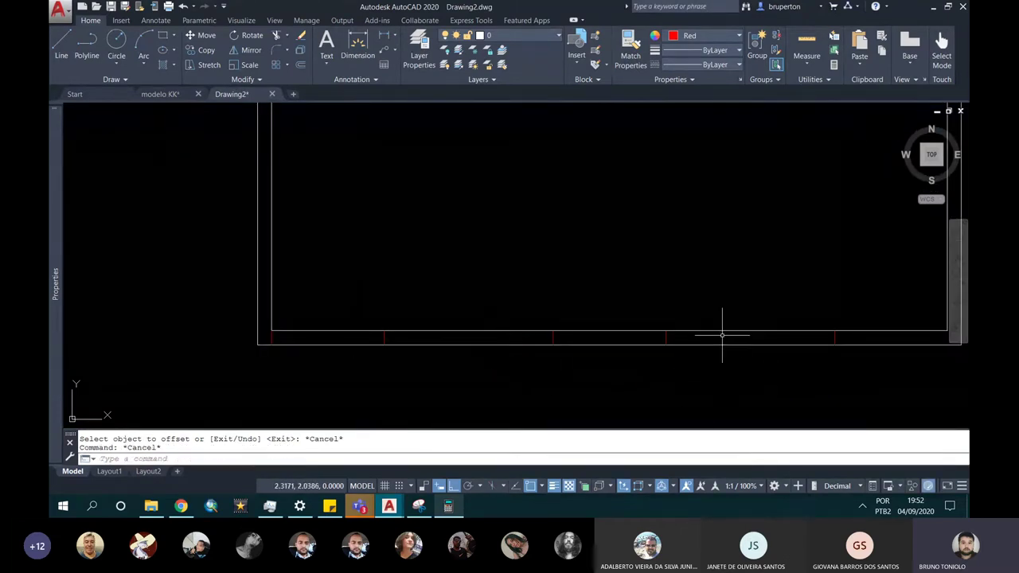
# Trim the inner and outer bottom wall lines across both window spans.
pyautogui.write('TR')
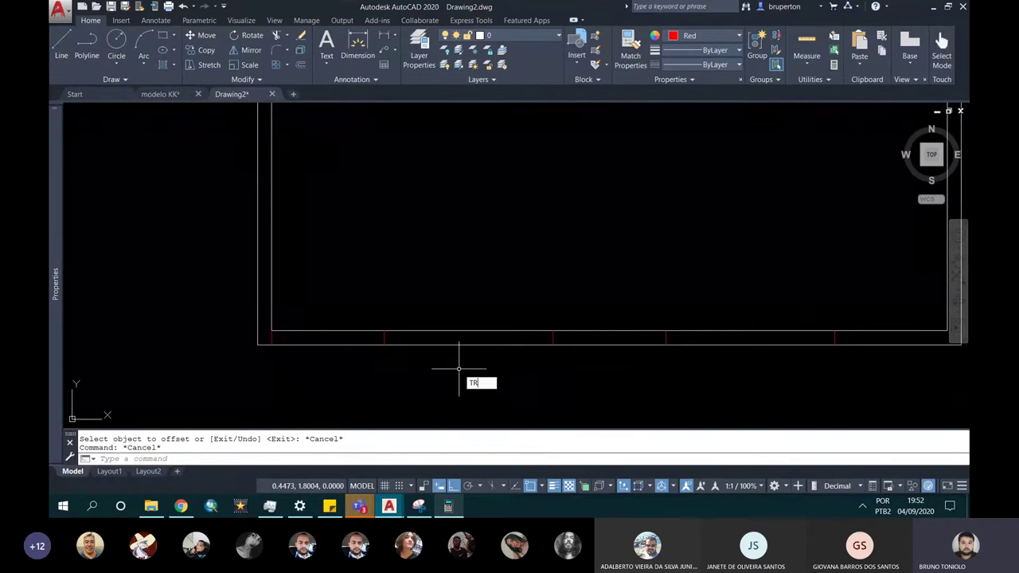
pyautogui.press('Return')
pyautogui.click(462, 343)
pyautogui.click(461, 333)
pyautogui.click(689, 338)
pyautogui.click(688, 337)
pyautogui.scroll(-2, 676, 342)
pyautogui.scroll(-2, 661, 344)
pyautogui.press('Escape')
pyautogui.moveTo(648, 346)
pyautogui.mouseDown(button='middle')
pyautogui.moveTo(615, 393)
pyautogui.moveTo(586, 387)
pyautogui.mouseUp(button='middle')
pyautogui.scroll(-2, 541, 303)
pyautogui.scroll(2, 509, 370)
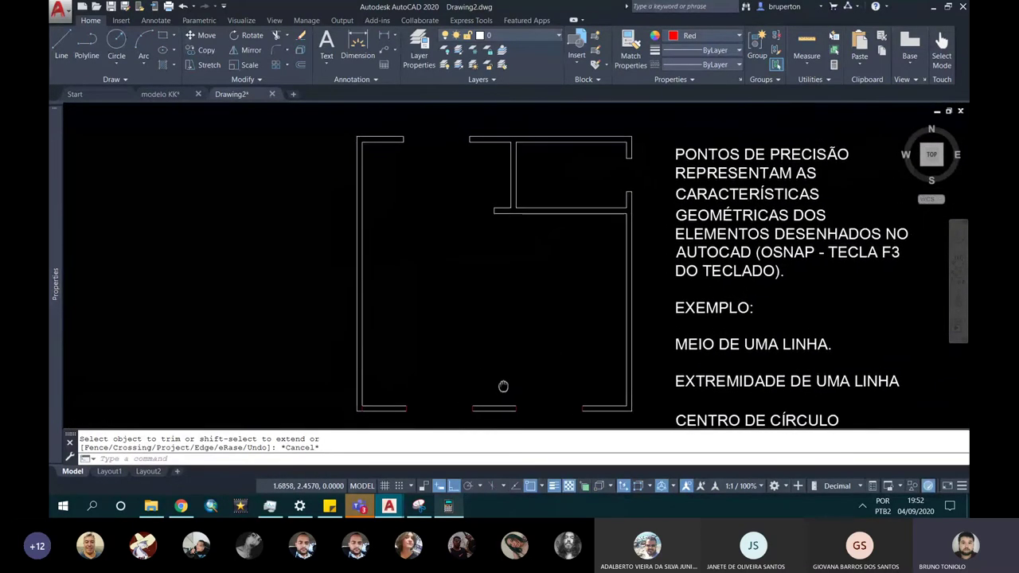
# Delete the stray line at the outline's bottom-left corner.
pyautogui.scroll(5, 374, 410)
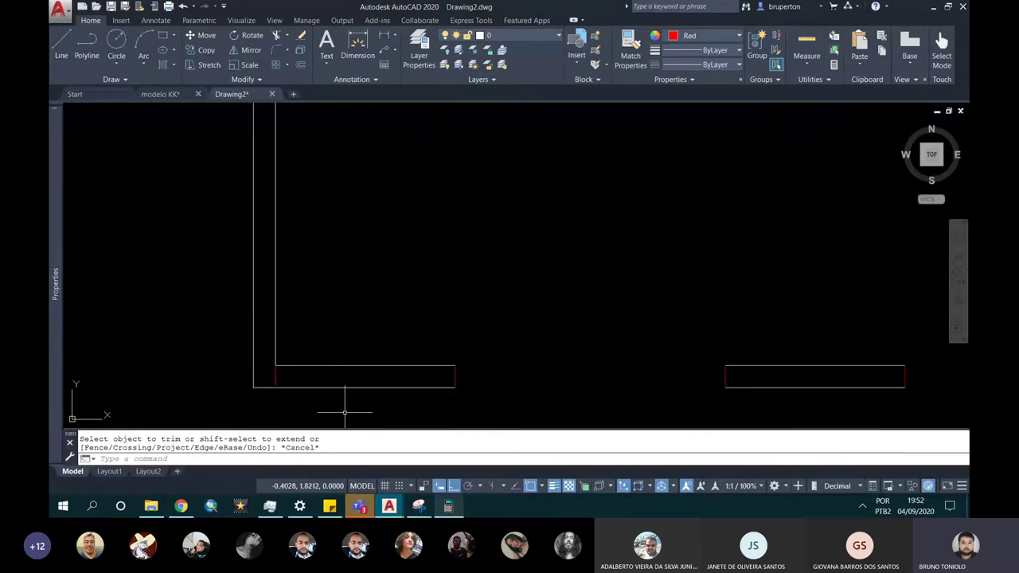
pyautogui.click(275, 360)
pyautogui.press('Delete')
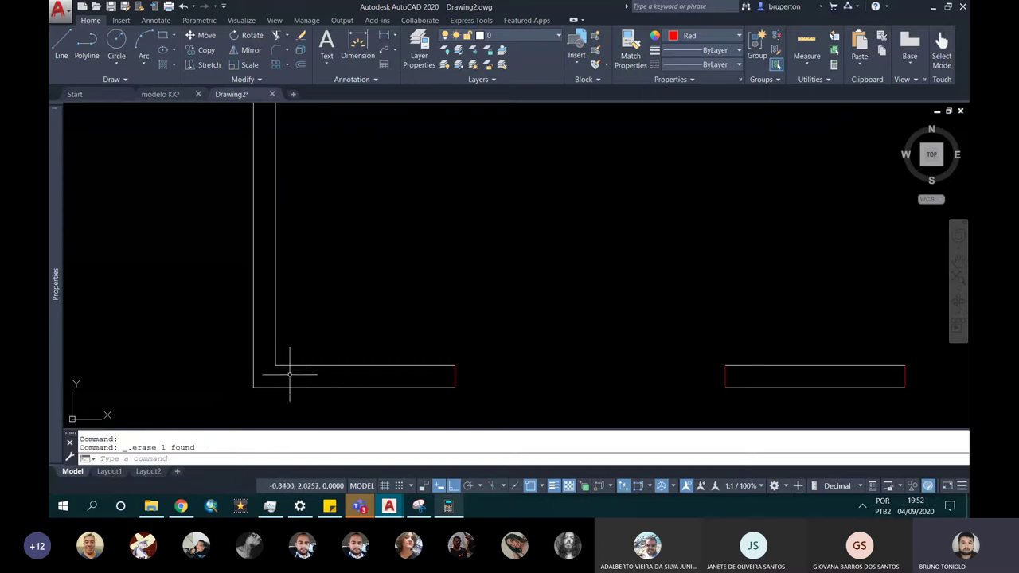
# Select the three red window-edge lines.
pyautogui.click(455, 374)
pyautogui.click(725, 374)
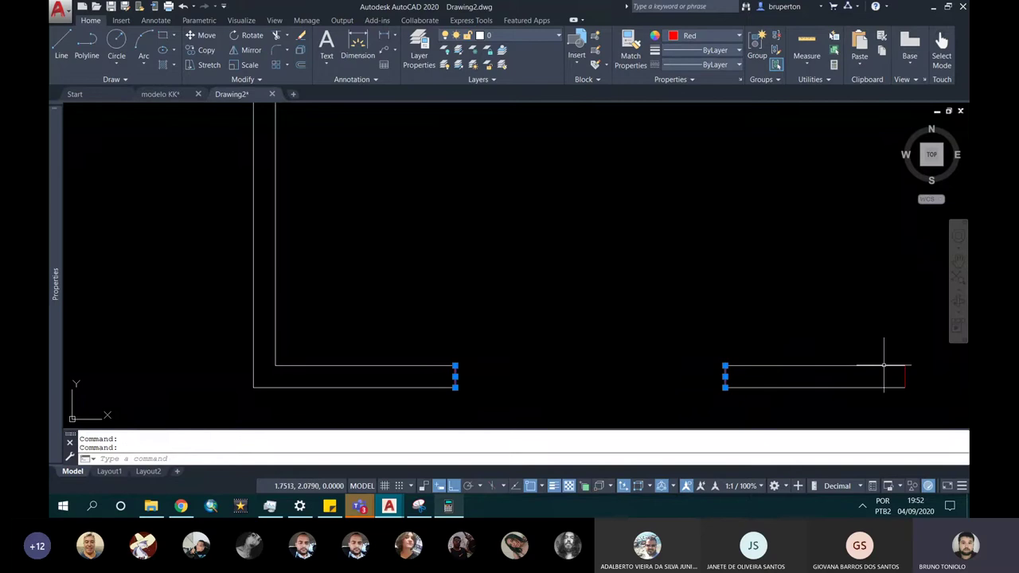
pyautogui.moveTo(883, 319); pyautogui.dragTo(486, 303, button='middle')
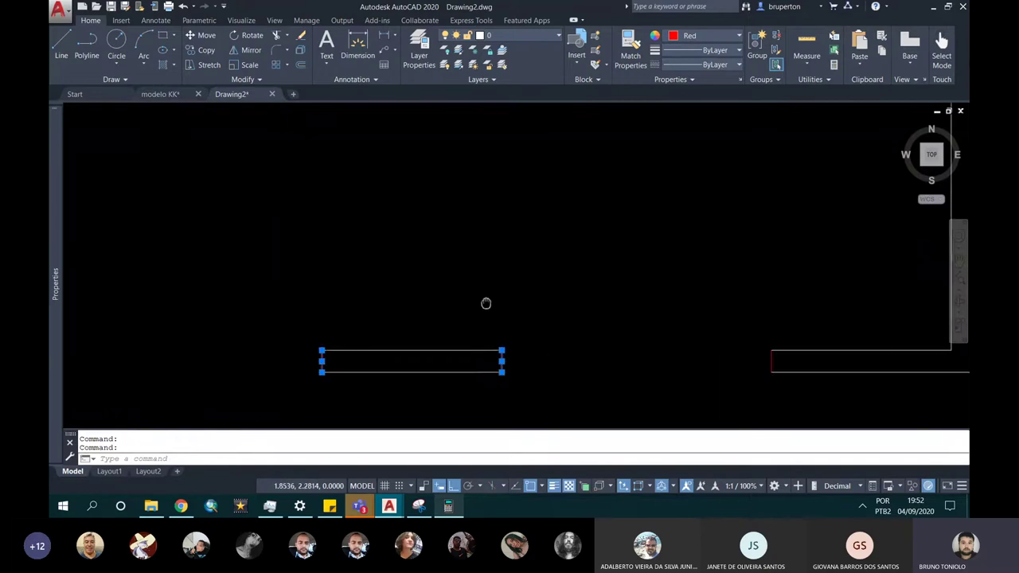
pyautogui.click(772, 362)
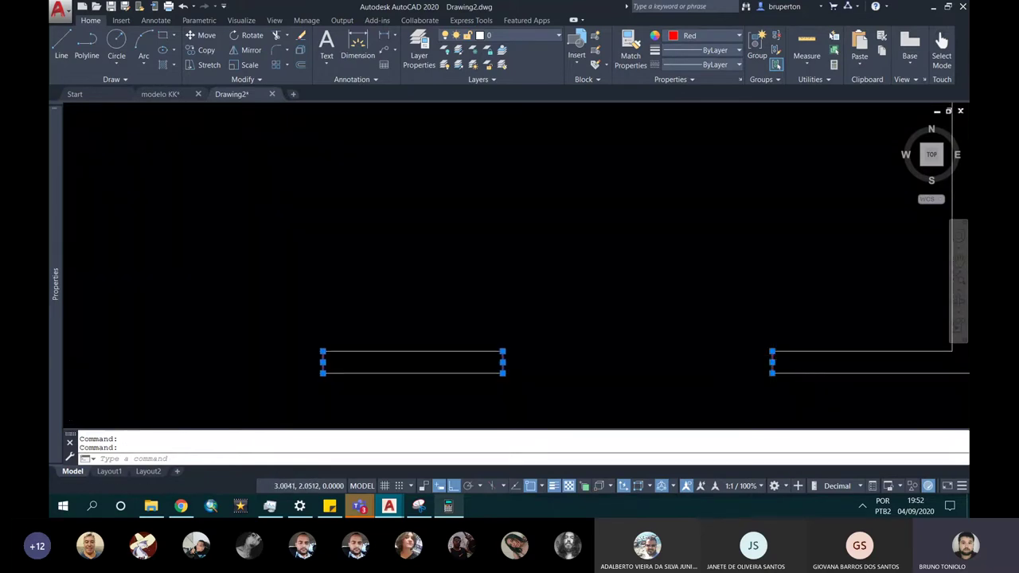
pyautogui.scroll(-2, 740, 356)
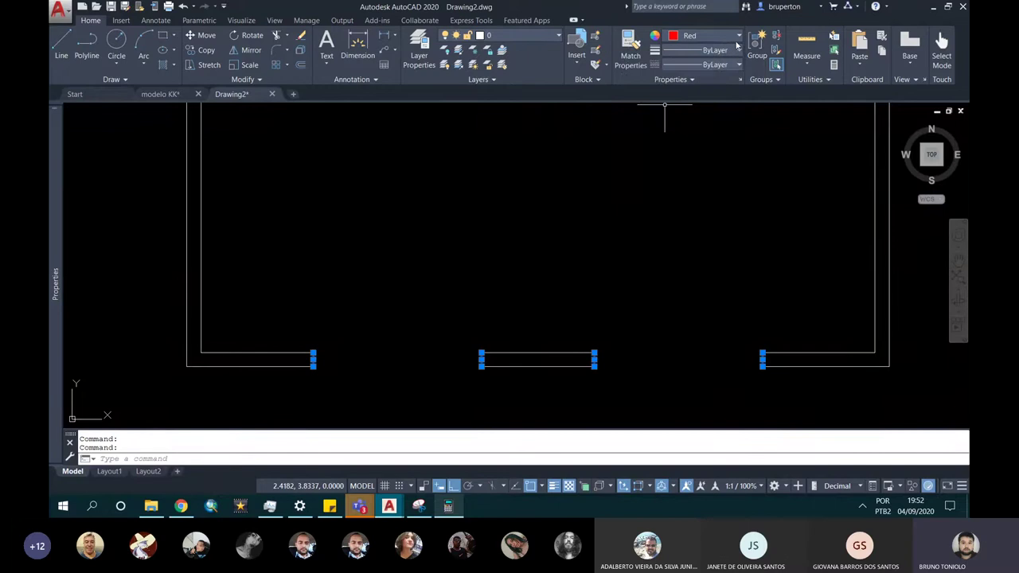
pyautogui.click(738, 36)
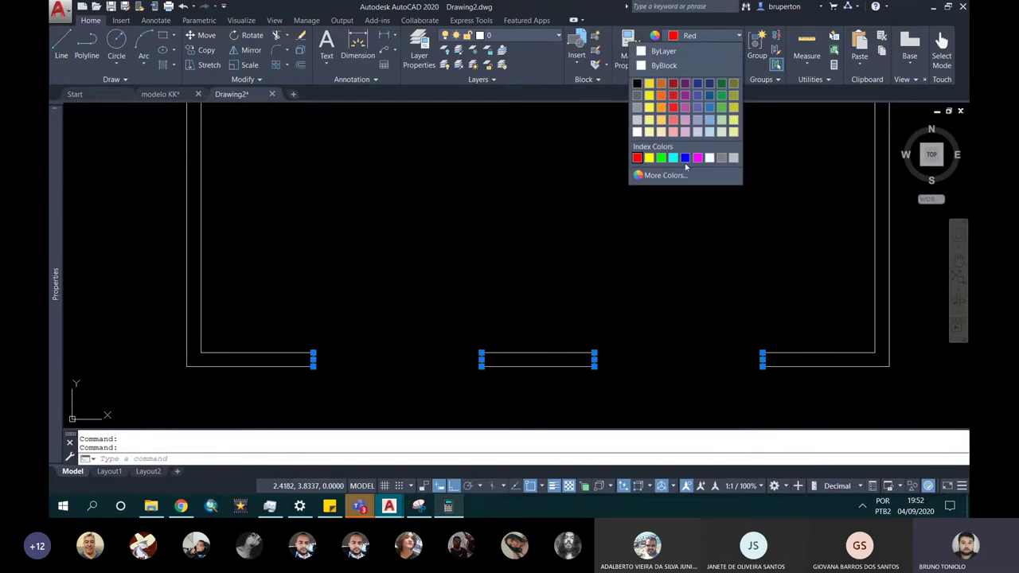
# Set the selected red window-edge lines to ByLayer colour, then view the CENTRO DE CÍRCULO note.
pyautogui.click(676, 52)
pyautogui.press('Escape')
pyautogui.scroll(-3, 598, 335)
pyautogui.scroll(-2, 557, 334)
pyautogui.scroll(2, 546, 296)
pyautogui.moveTo(547, 296); pyautogui.dragTo(454, 273, button='middle')
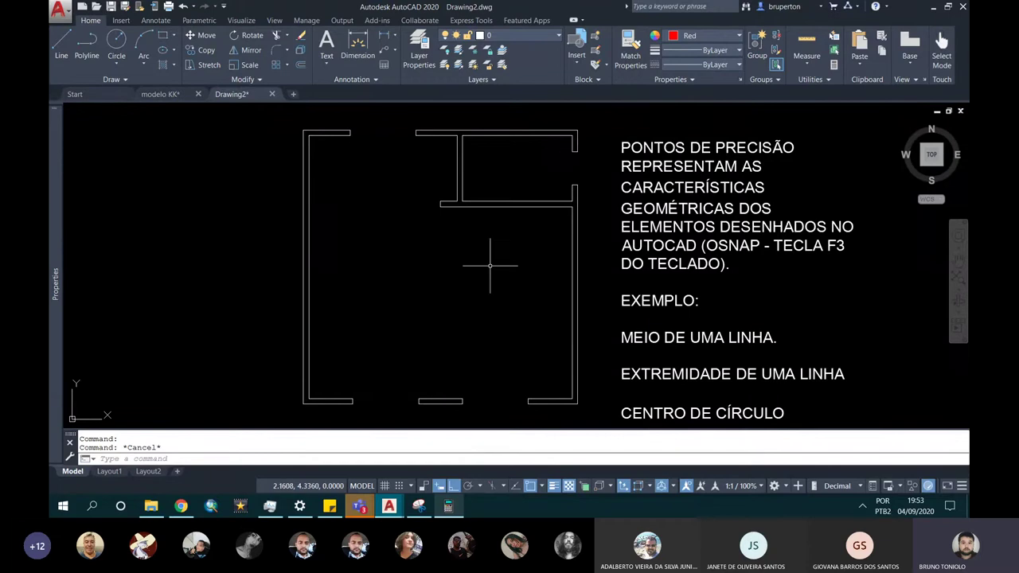
pyautogui.scroll(-5, 433, 311)
pyautogui.scroll(2, 585, 262)
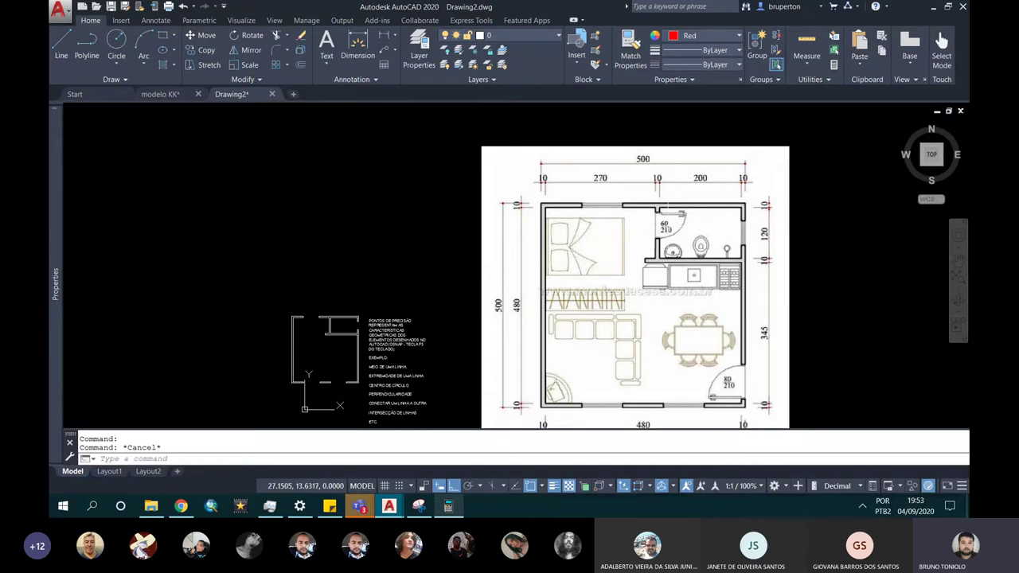
pyautogui.scroll(2, 652, 201)
pyautogui.scroll(4, 652, 201)
pyautogui.scroll(4, 652, 199)
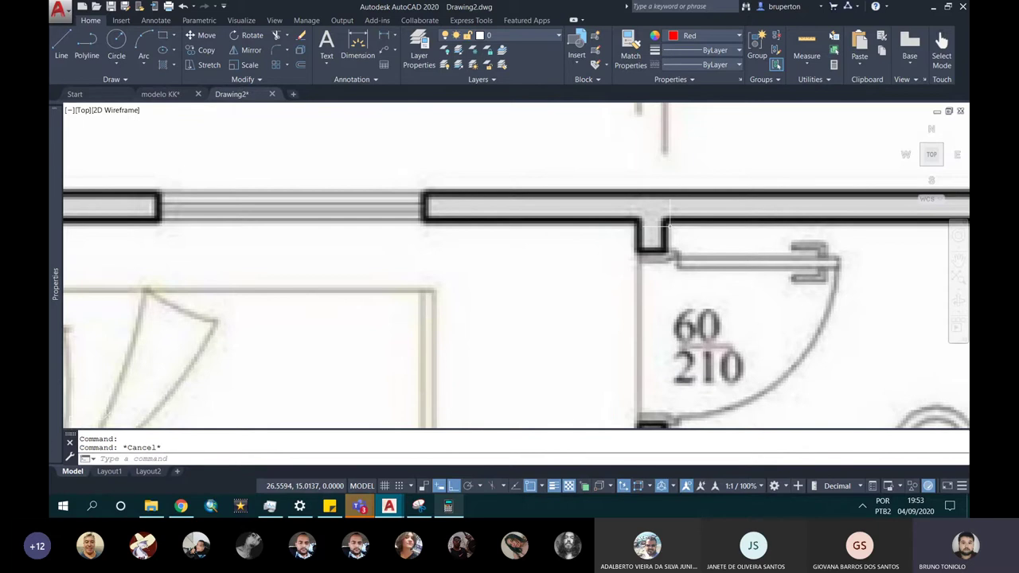
pyautogui.scroll(-4, 623, 214)
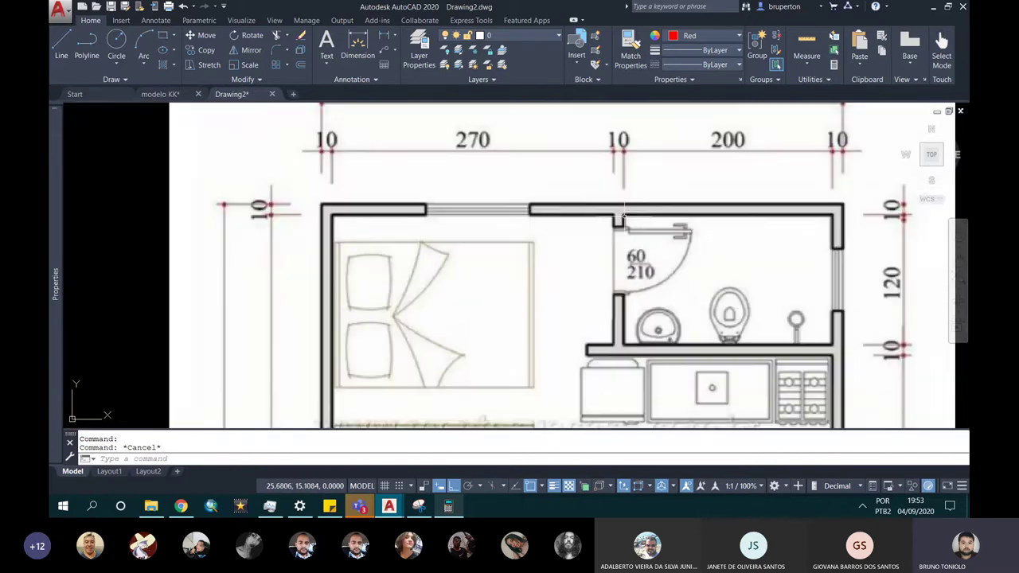
pyautogui.scroll(4, 624, 214)
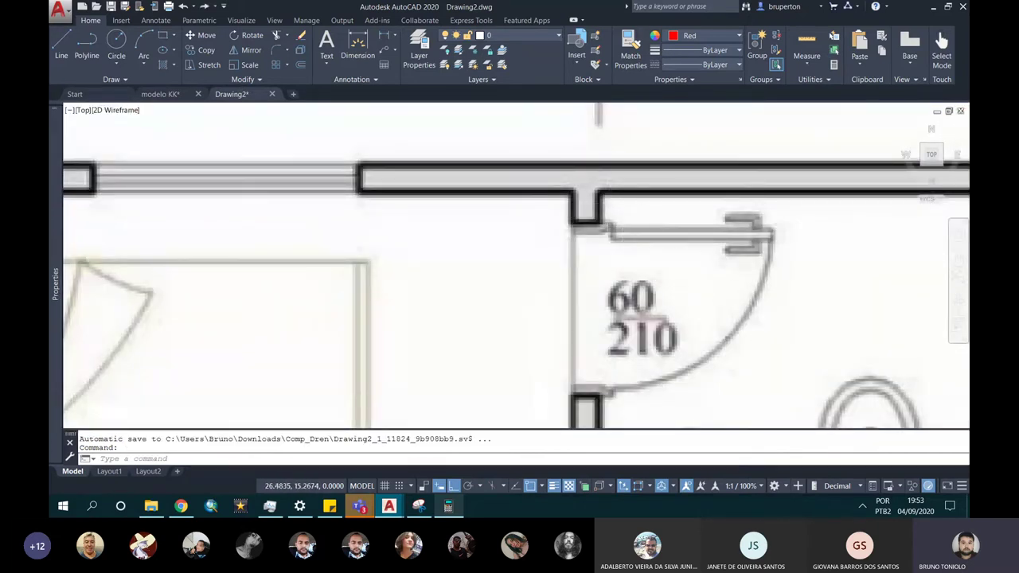
pyautogui.scroll(-4, 623, 213)
pyautogui.scroll(2, 587, 166)
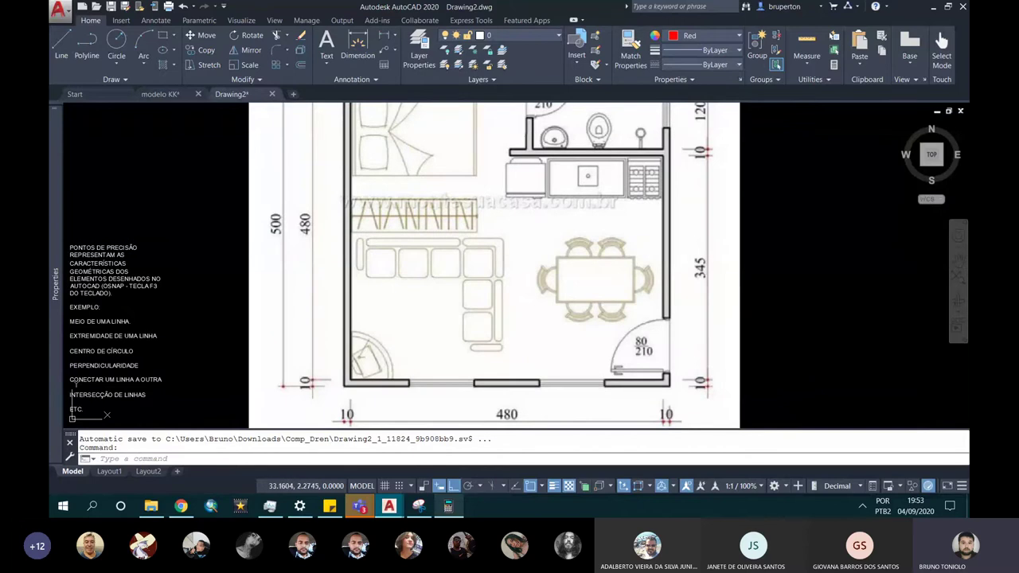
pyautogui.scroll(5, 668, 384)
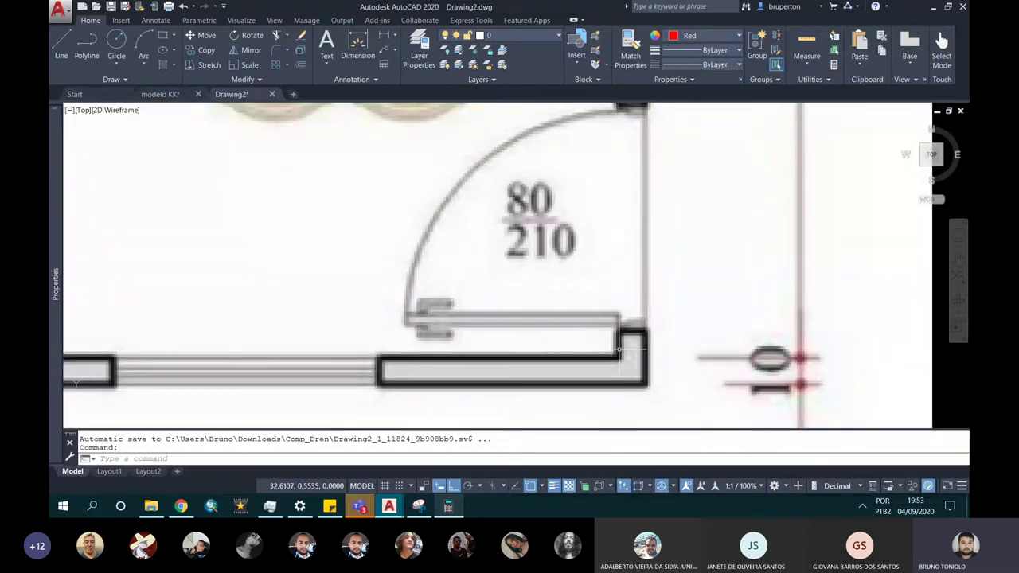
pyautogui.scroll(-3, 619, 348)
pyautogui.scroll(-3, 597, 360)
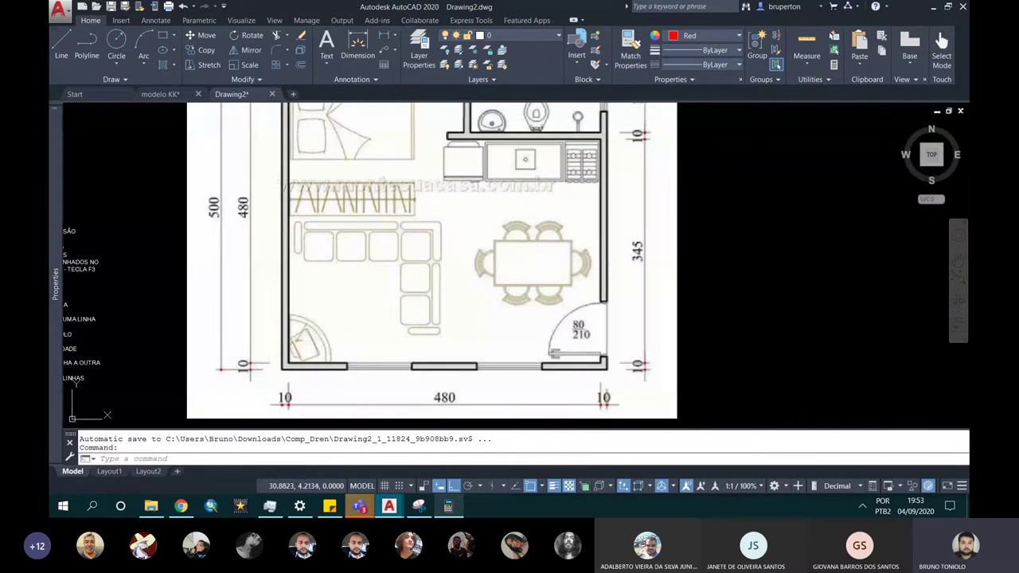
pyautogui.moveTo(543, 273); pyautogui.dragTo(568, 387, button='middle')
pyautogui.scroll(5, 515, 202)
pyautogui.scroll(2, 500, 213)
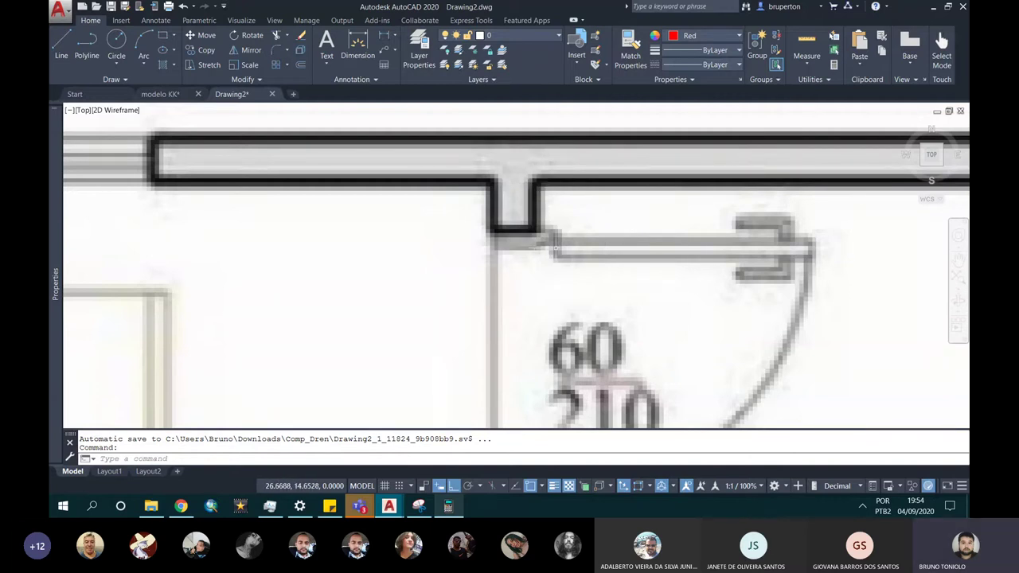
pyautogui.scroll(-3, 540, 188)
pyautogui.scroll(-2, 540, 188)
pyautogui.scroll(3, 542, 189)
pyautogui.scroll(-2, 541, 190)
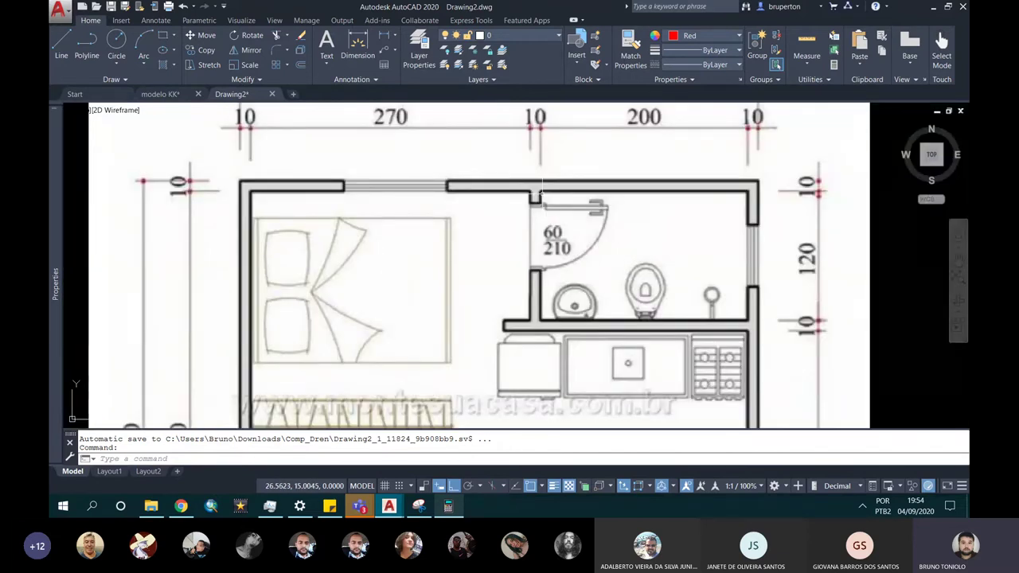
pyautogui.scroll(2, 540, 191)
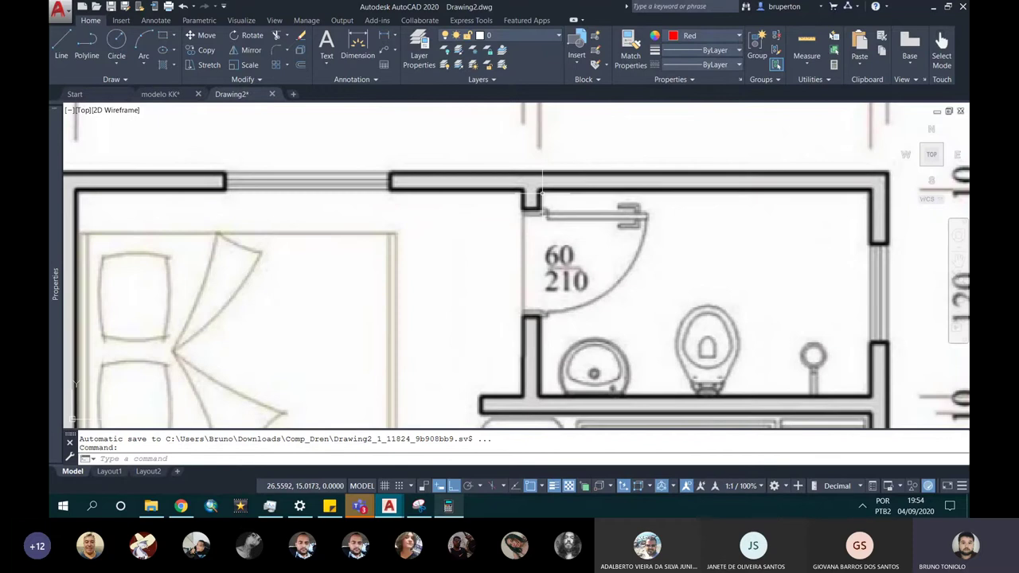
pyautogui.scroll(1, 541, 189)
pyautogui.scroll(-2, 541, 190)
pyautogui.scroll(-1, 541, 190)
pyautogui.scroll(1, 540, 191)
pyautogui.scroll(2, 541, 191)
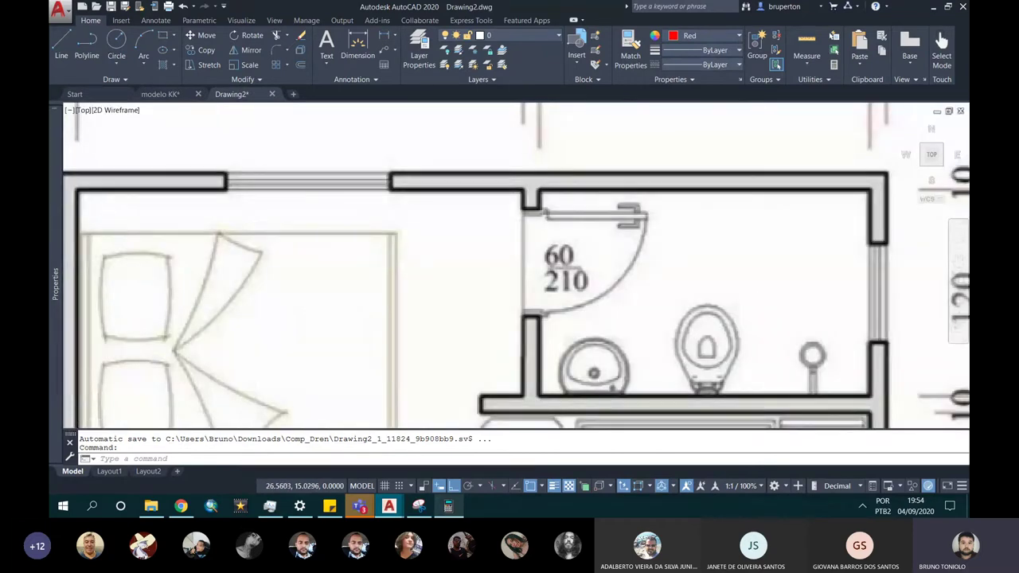
pyautogui.scroll(-3, 542, 191)
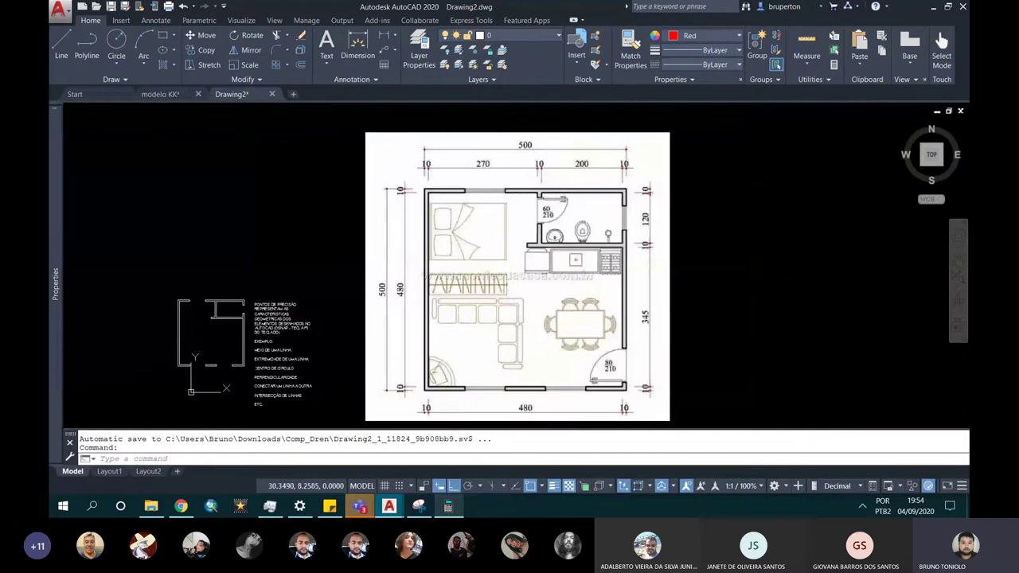
pyautogui.scroll(4, 565, 193)
pyautogui.scroll(3, 565, 192)
pyautogui.scroll(-3, 567, 193)
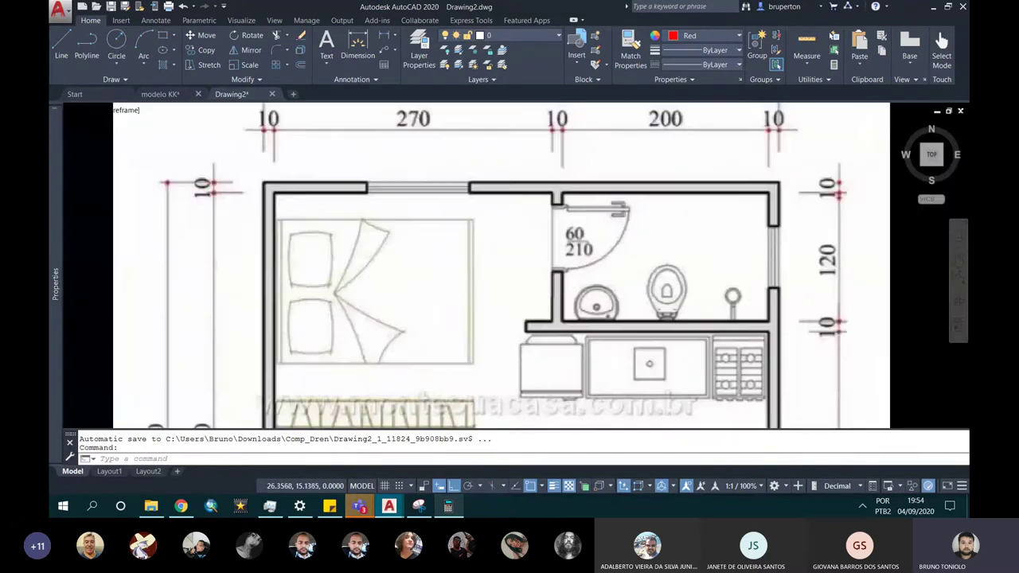
pyautogui.scroll(-6, 569, 195)
pyautogui.scroll(4, 354, 288)
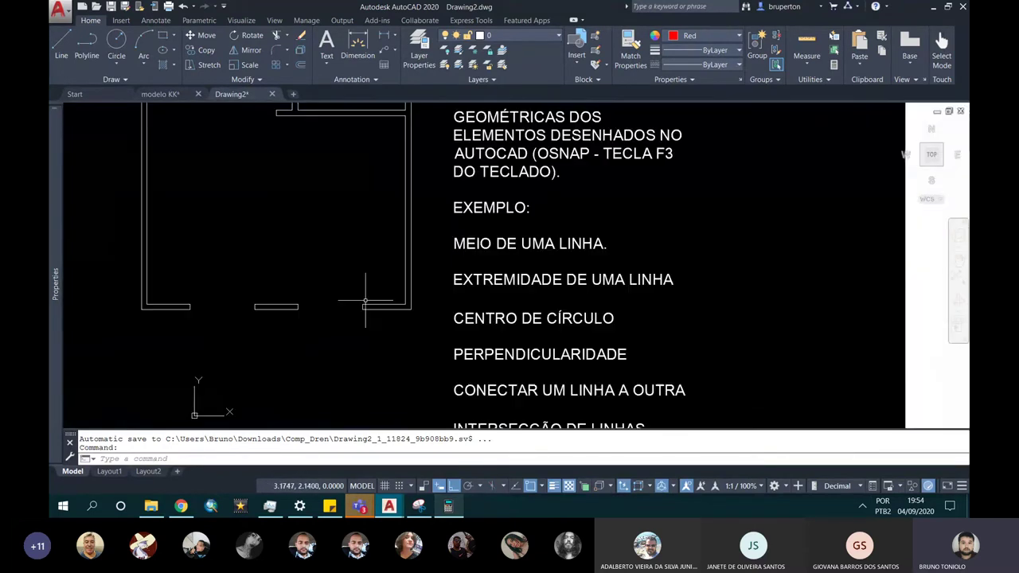
# Draw a short line closing the gap at the inner wall corner.
pyautogui.scroll(1, 381, 301)
pyautogui.scroll(4, 399, 306)
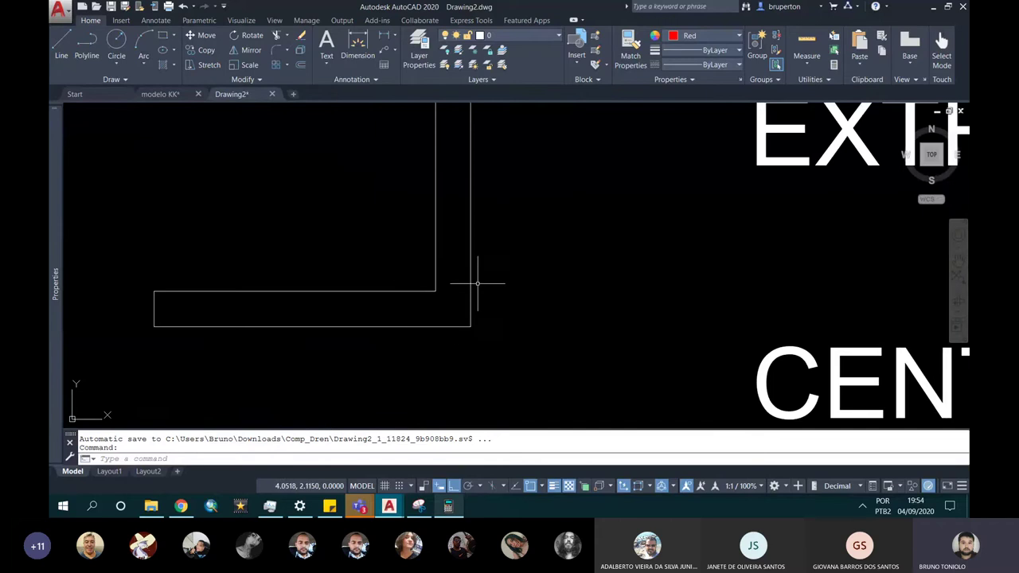
pyautogui.scroll(-4, 488, 396)
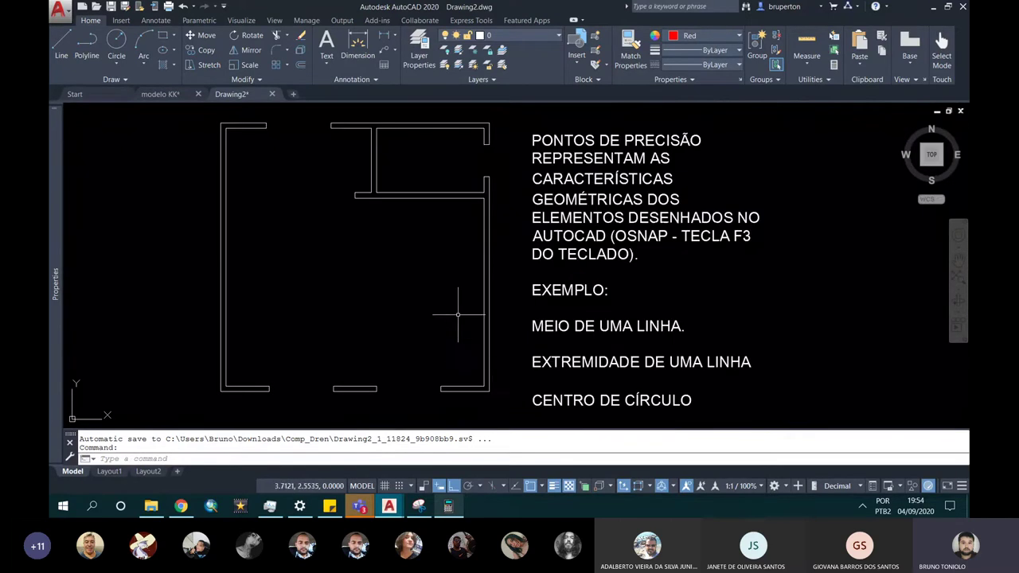
pyautogui.scroll(3, 364, 123)
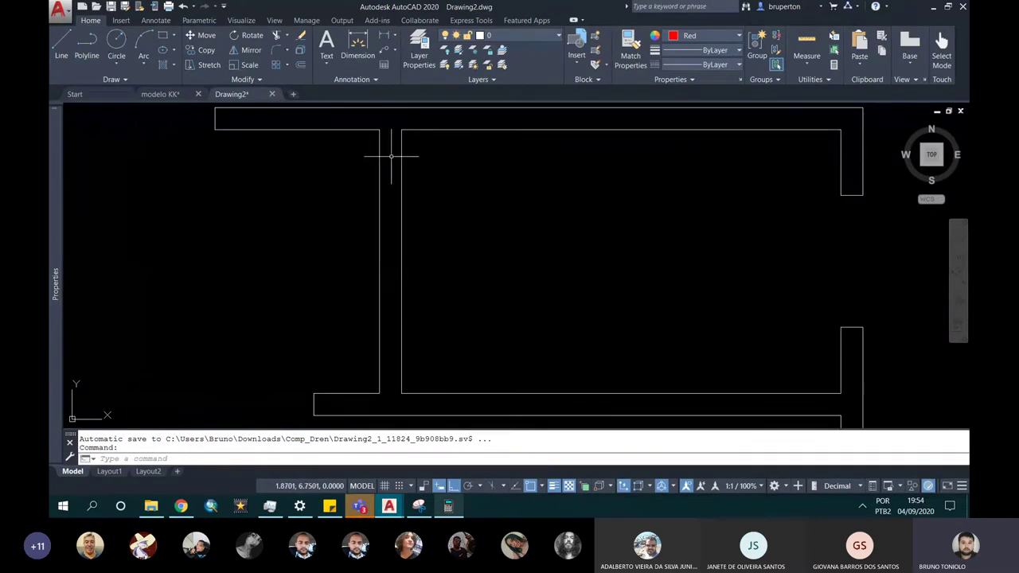
pyautogui.scroll(-3, 415, 155)
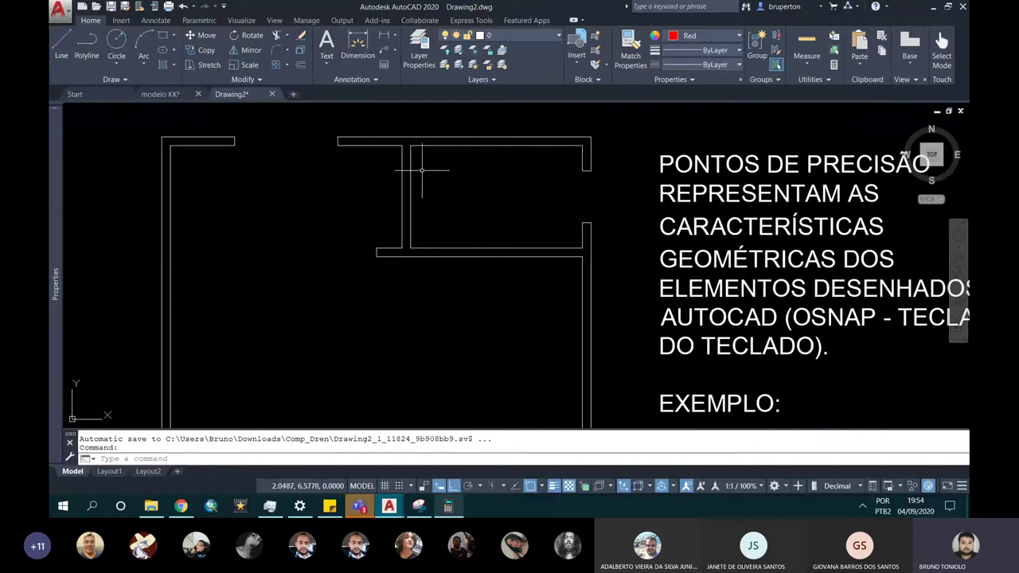
pyautogui.scroll(-2, 425, 172)
pyautogui.moveTo(391, 193); pyautogui.dragTo(391, 167, button='middle')
pyautogui.scroll(5, 294, 364)
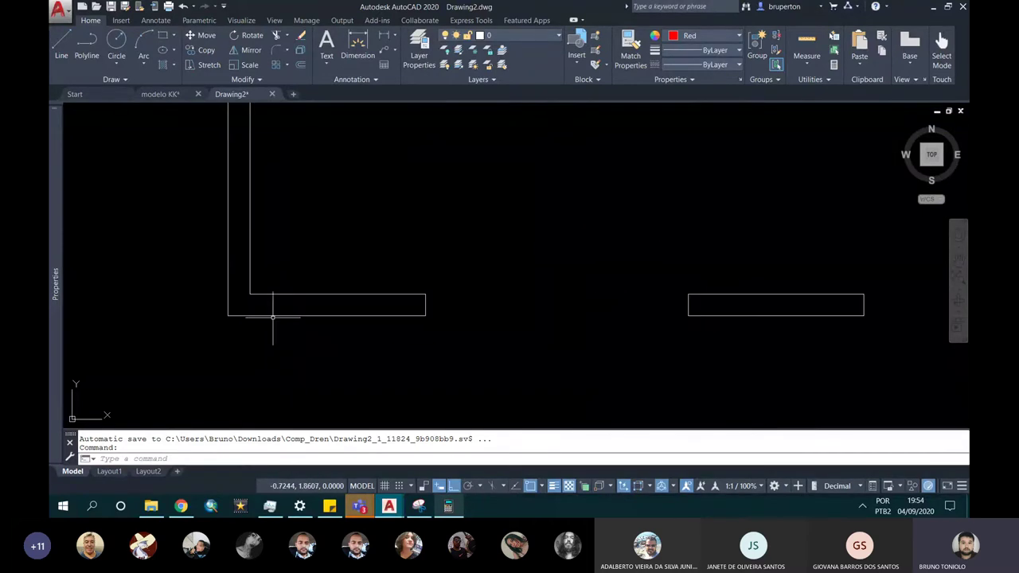
pyautogui.scroll(-5, 291, 330)
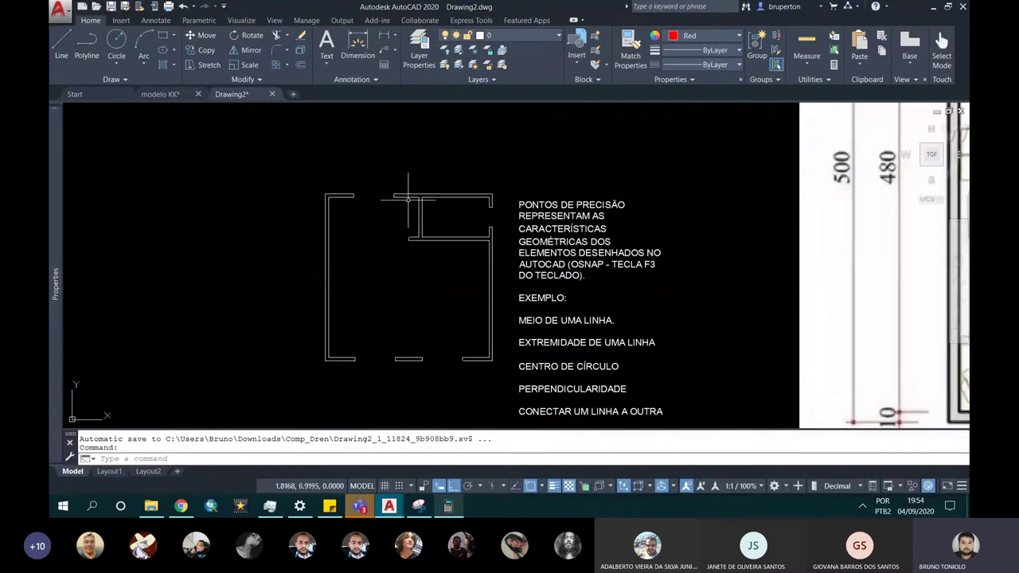
pyautogui.scroll(4, 433, 191)
pyautogui.write('l')
pyautogui.press('Return')
pyautogui.scroll(2, 455, 178)
pyautogui.click(465, 180)
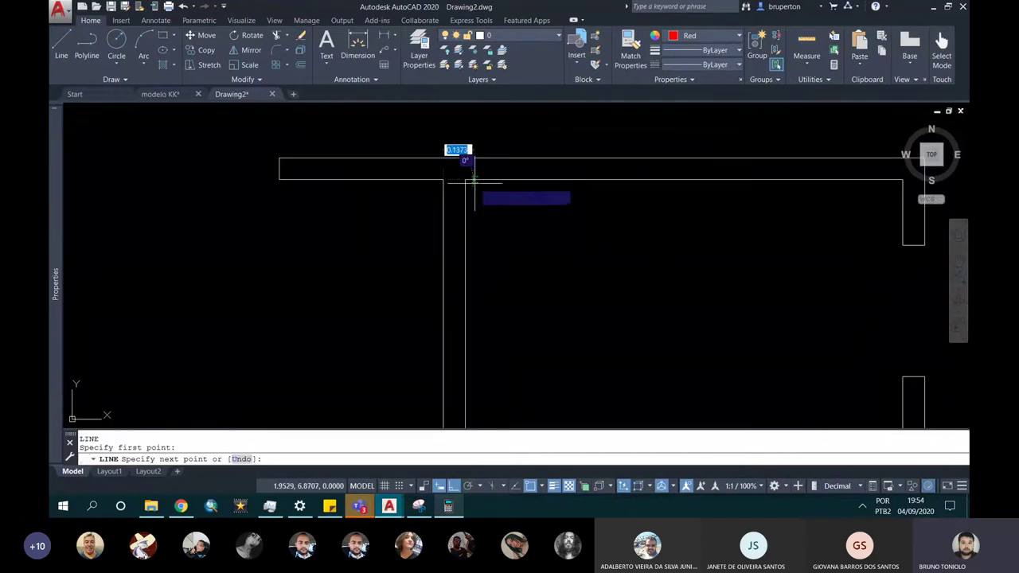
pyautogui.click(464, 179)
pyautogui.press('Escape')
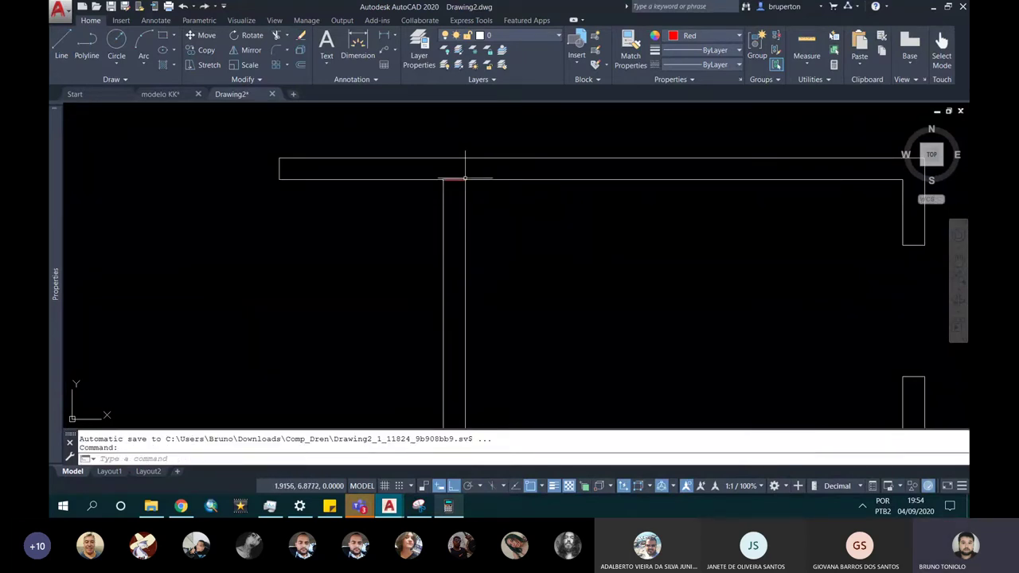
# Draw a short red line capping the right wall's end at the bottom-right corner.
pyautogui.scroll(-3, 466, 183)
pyautogui.moveTo(512, 239); pyautogui.dragTo(457, 200, button='middle')
pyautogui.write('l')
pyautogui.press('Return')
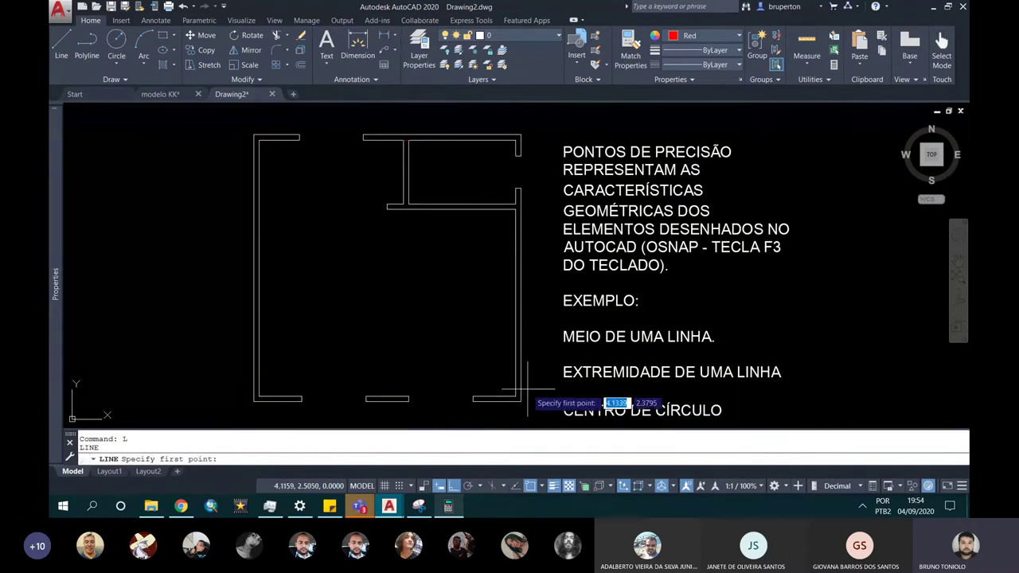
pyautogui.scroll(5, 513, 397)
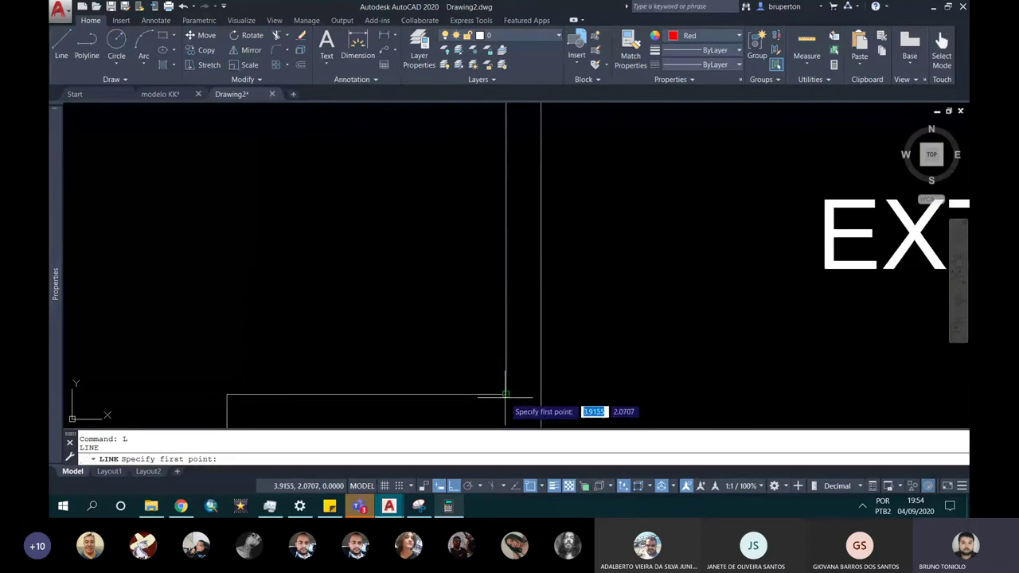
pyautogui.click(505, 394)
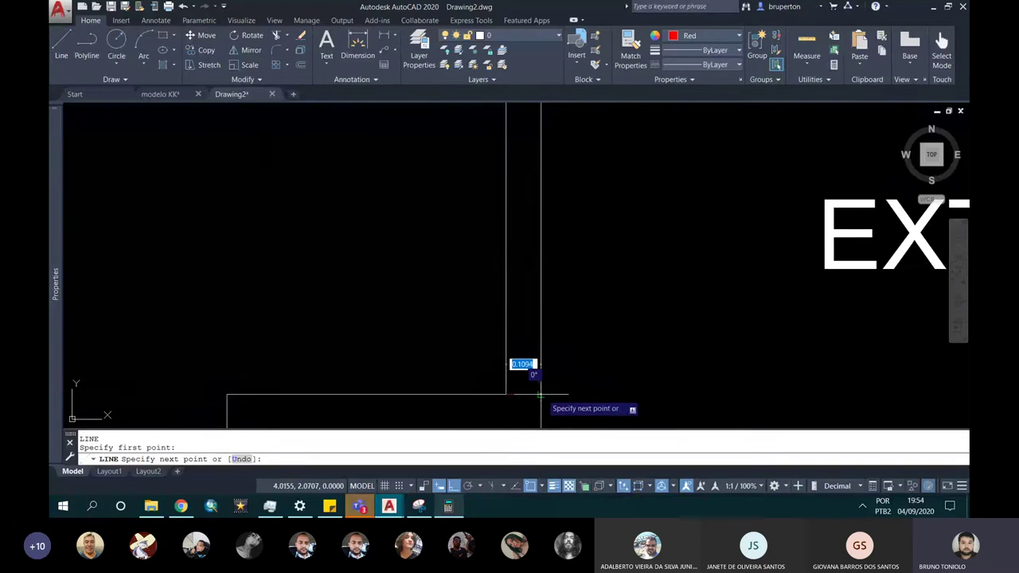
pyautogui.click(538, 393)
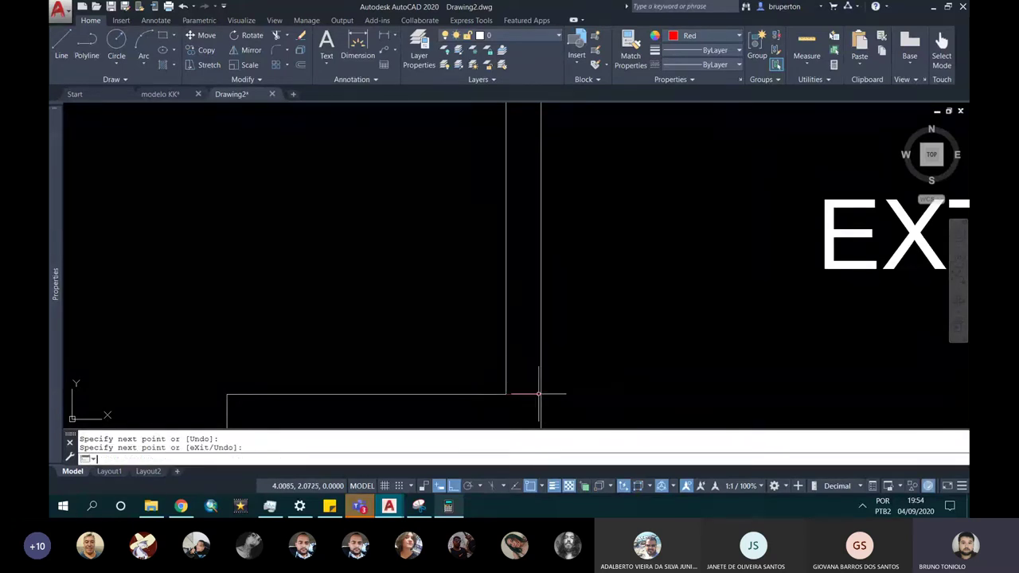
pyautogui.scroll(-3, 539, 393)
pyautogui.scroll(2, 466, 227)
pyautogui.scroll(2, 451, 230)
pyautogui.scroll(3, 450, 229)
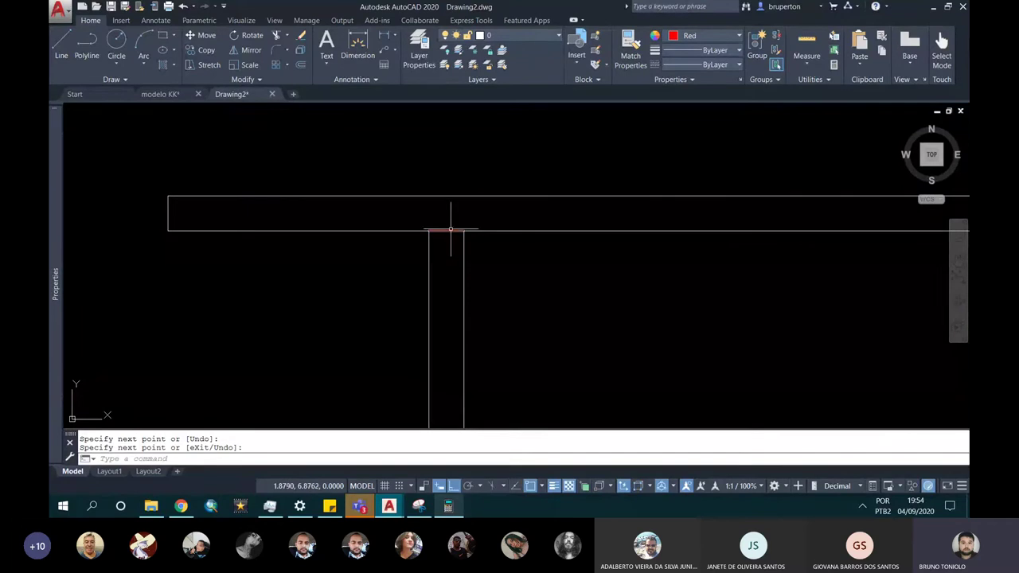
pyautogui.scroll(-3, 446, 175)
pyautogui.scroll(-1, 429, 144)
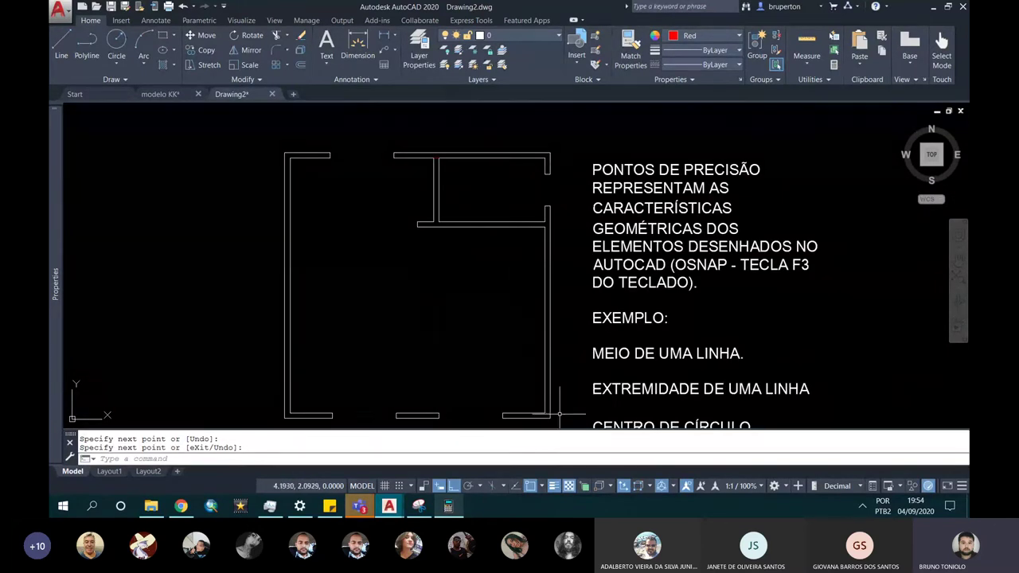
pyautogui.scroll(2, 559, 414)
pyautogui.scroll(2, 527, 400)
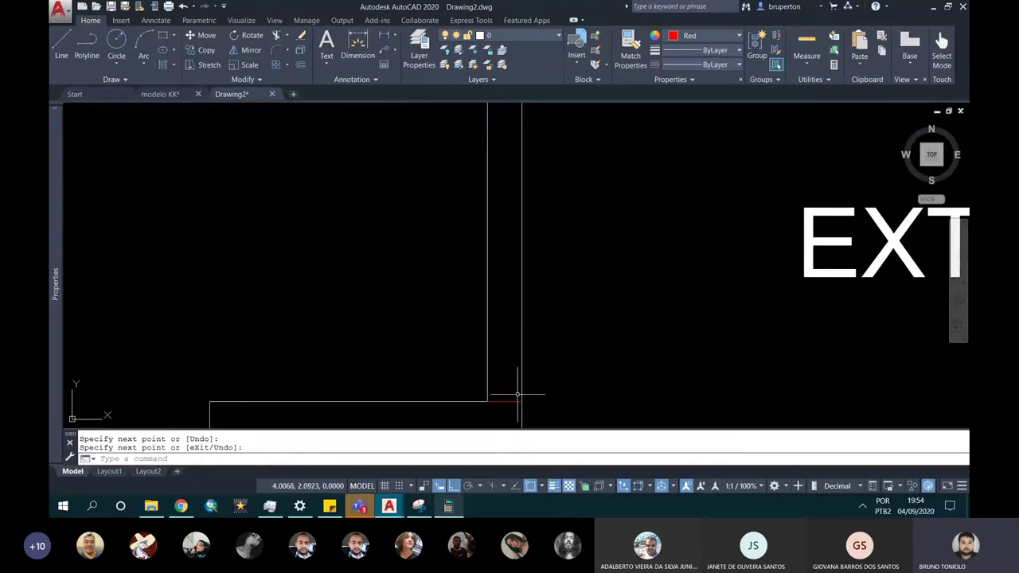
pyautogui.click(521, 401)
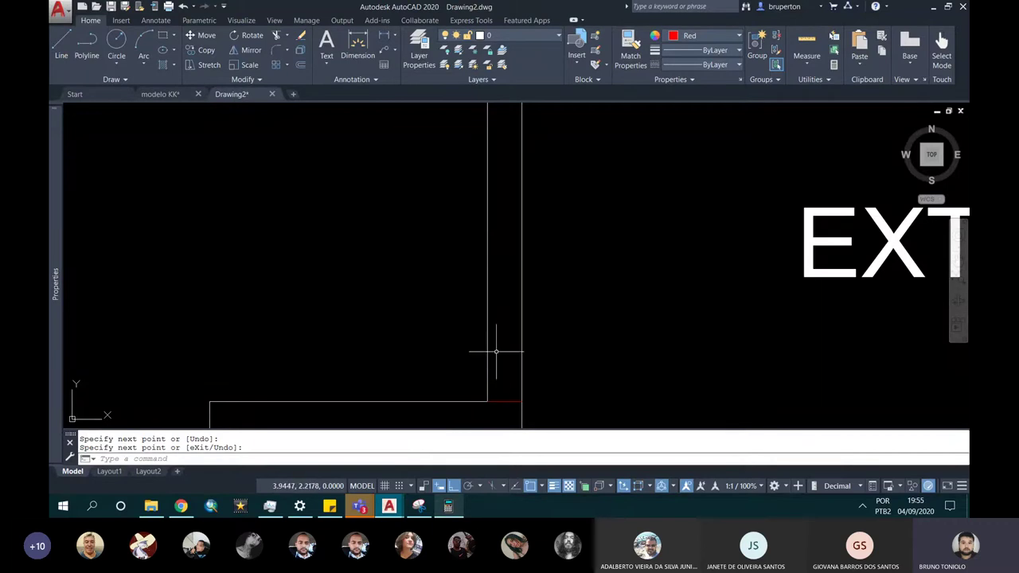
pyautogui.scroll(-2, 495, 358)
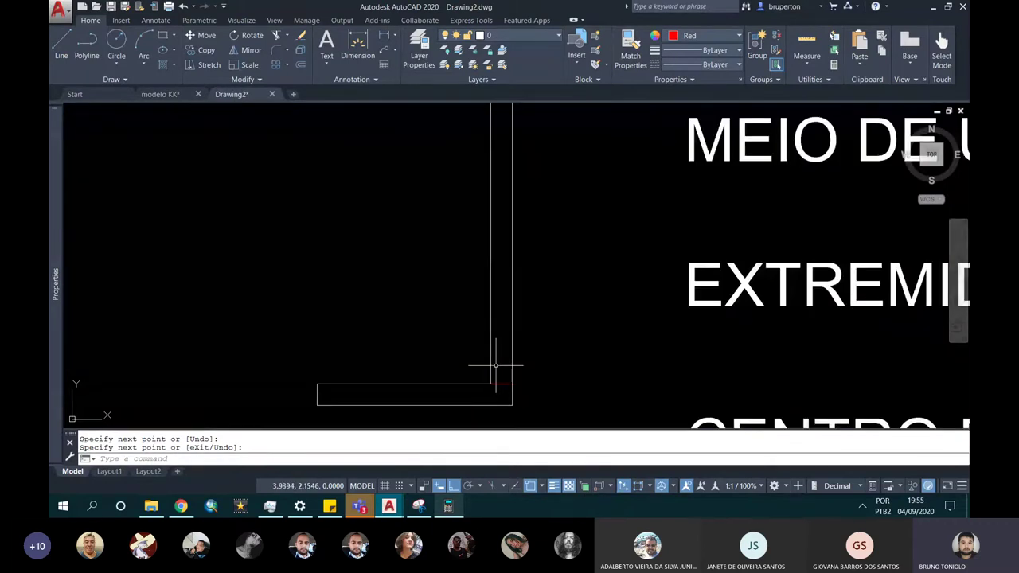
# Offset the short red line and a top wall junction line by 0.1.
pyautogui.press('Escape')
pyautogui.write('o')
pyautogui.press('Return')
pyautogui.write('0.1')
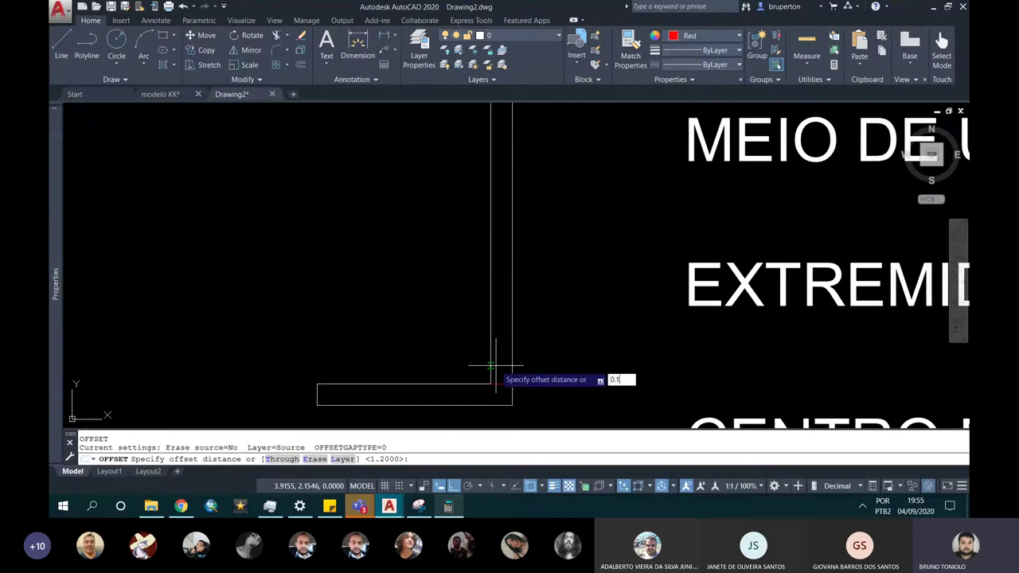
pyautogui.press('Return')
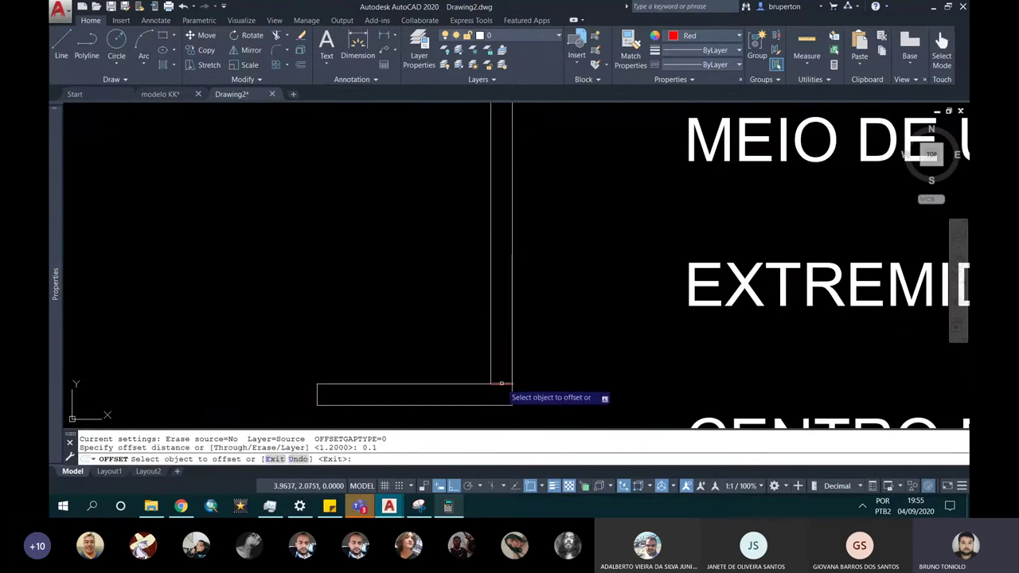
pyautogui.click(502, 384)
pyautogui.click(505, 336)
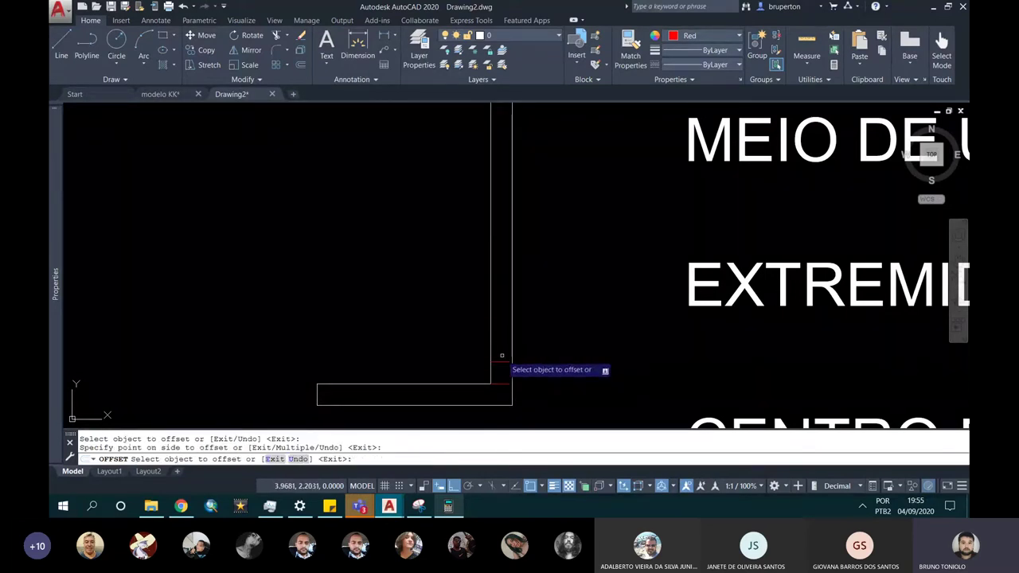
pyautogui.scroll(-3, 501, 356)
pyautogui.scroll(4, 390, 118)
pyautogui.moveTo(389, 118); pyautogui.dragTo(401, 213, button='middle')
pyautogui.click(464, 195)
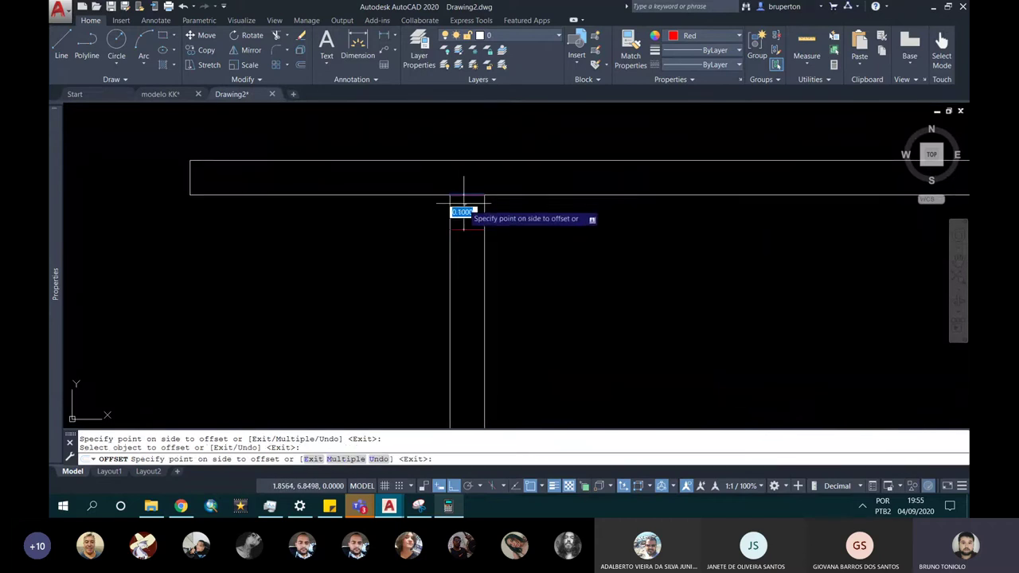
pyautogui.click(464, 264)
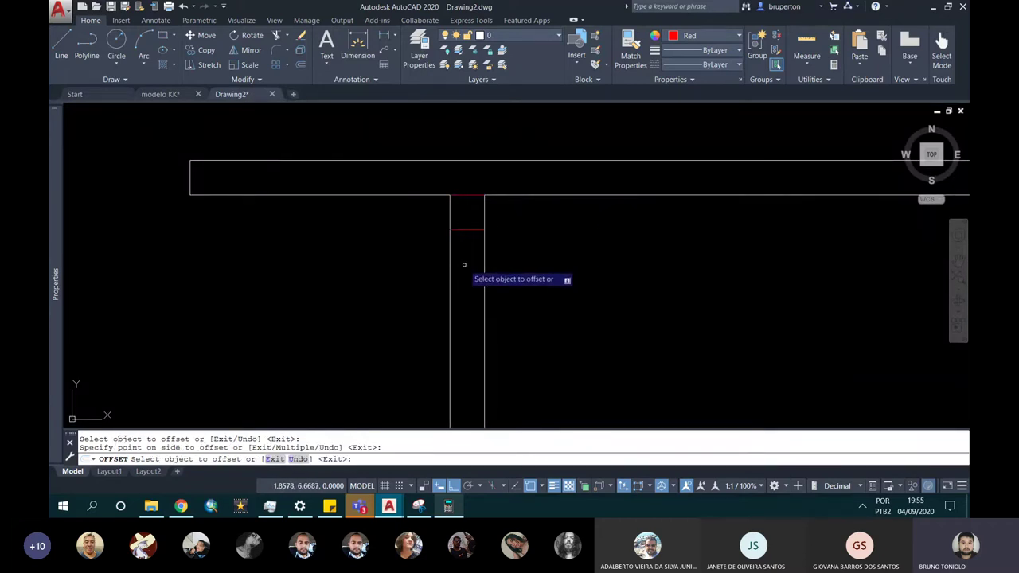
pyautogui.press('Escape')
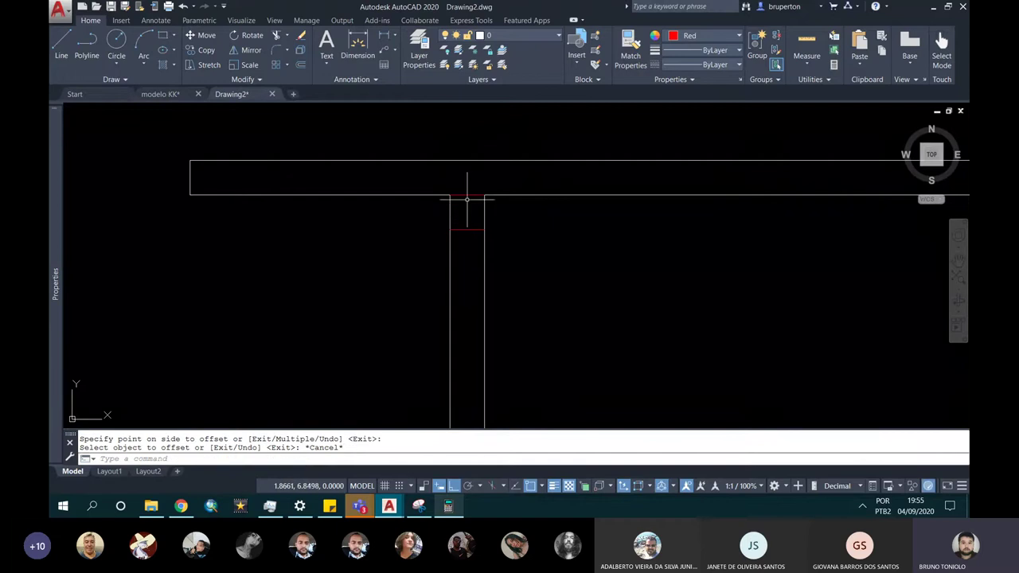
# Erase the short lines at the top wall opening and the wall corner.
pyautogui.click(467, 194)
pyautogui.scroll(-5, 467, 194)
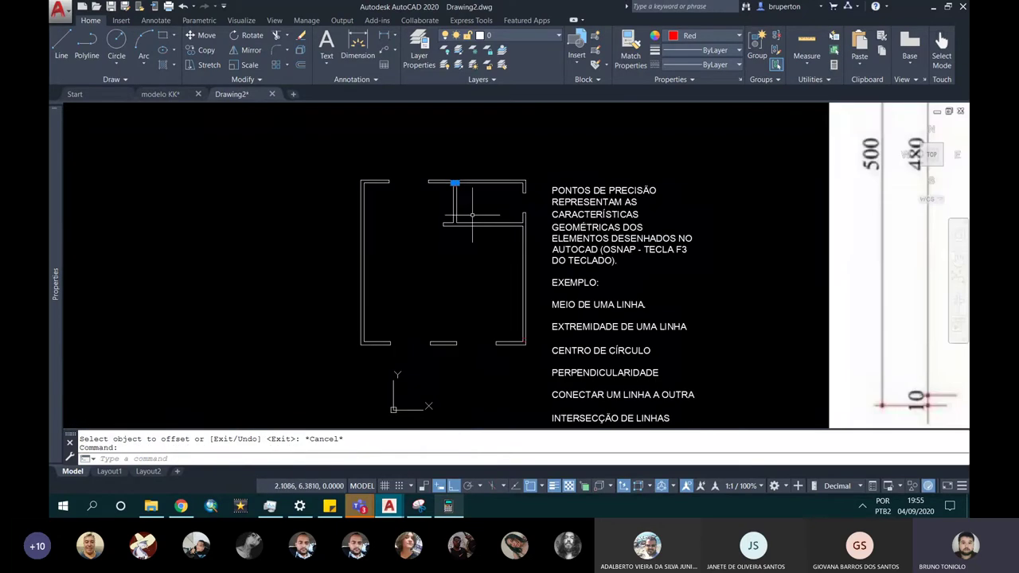
pyautogui.scroll(3, 524, 318)
pyautogui.scroll(3, 526, 342)
pyautogui.click(494, 353)
pyautogui.press('Delete')
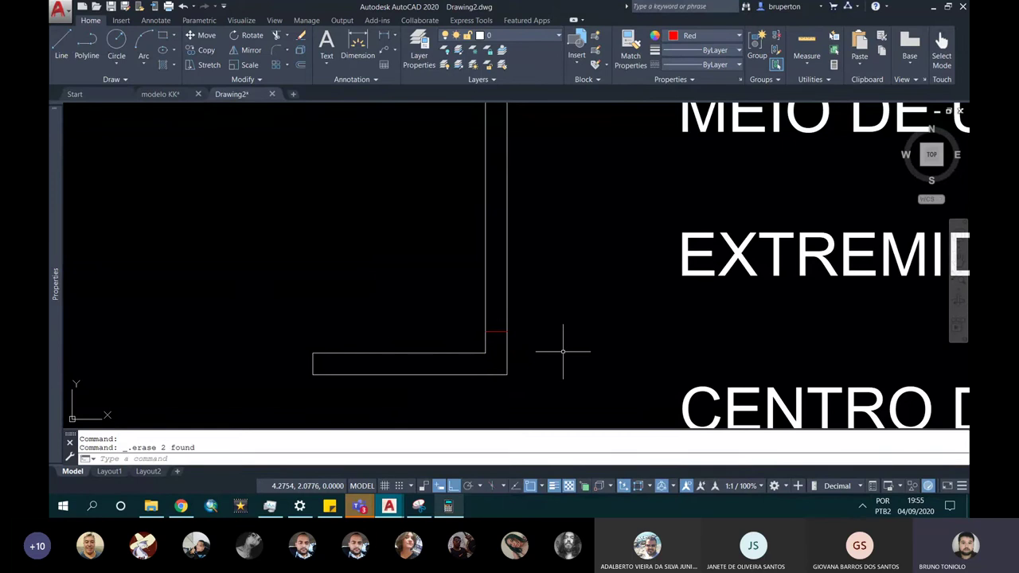
# Zoom and pan to show the traced plan beside the reference floor-plan image.
pyautogui.scroll(-3, 558, 348)
pyautogui.moveTo(478, 259); pyautogui.dragTo(491, 302, button='middle')
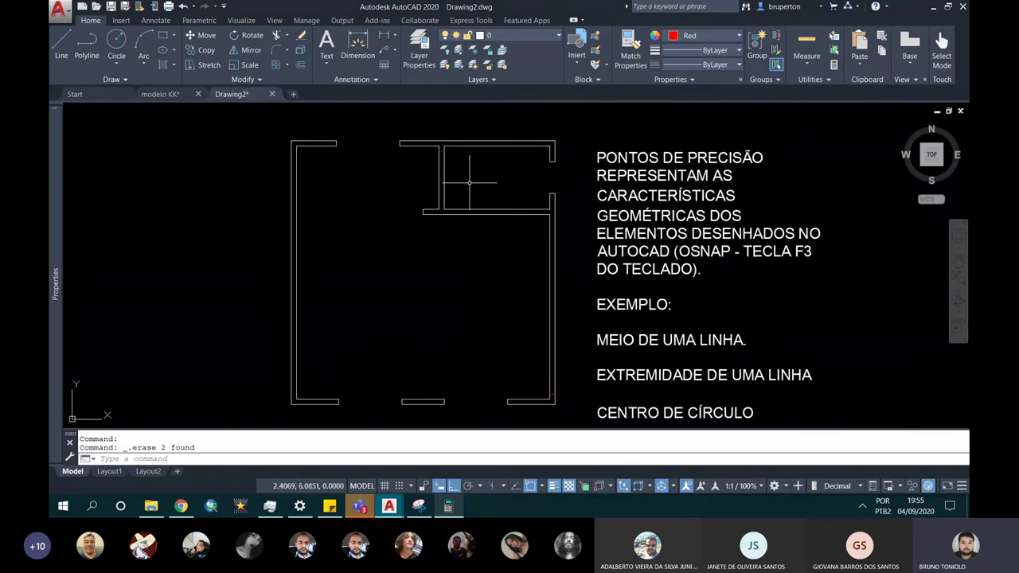
pyautogui.scroll(8, 436, 171)
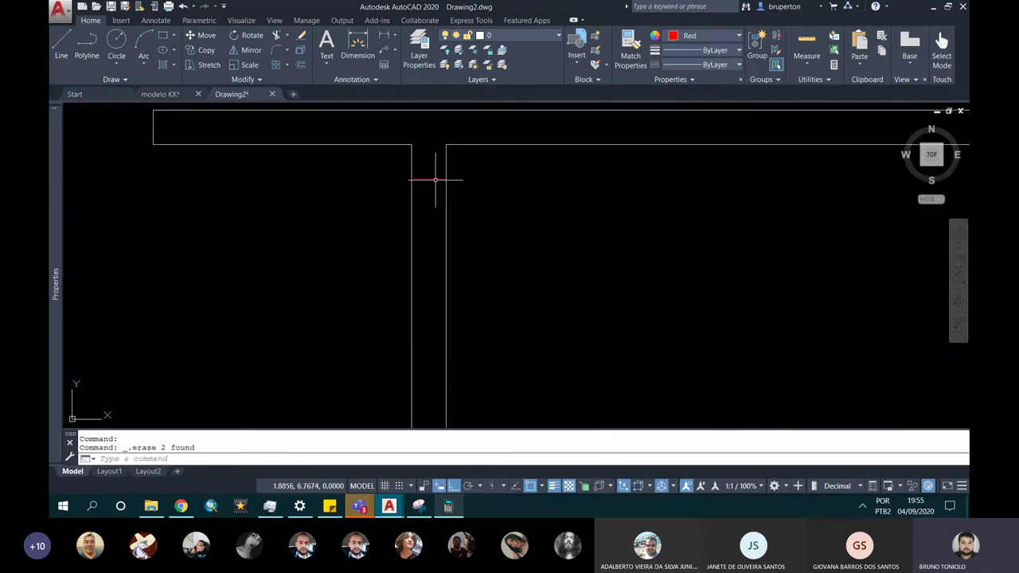
pyautogui.scroll(-2, 435, 171)
pyautogui.scroll(-2, 433, 177)
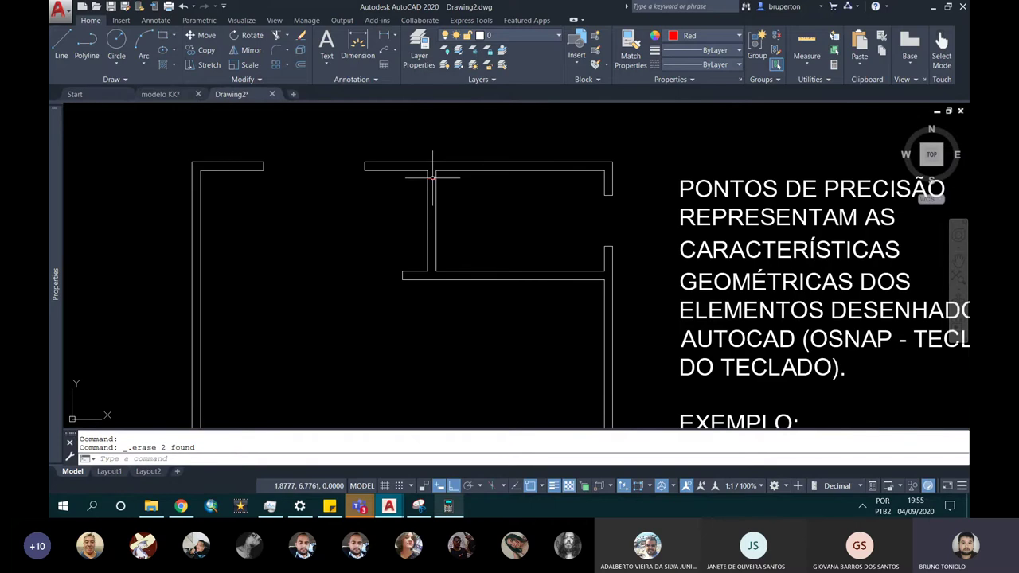
pyautogui.scroll(4, 432, 177)
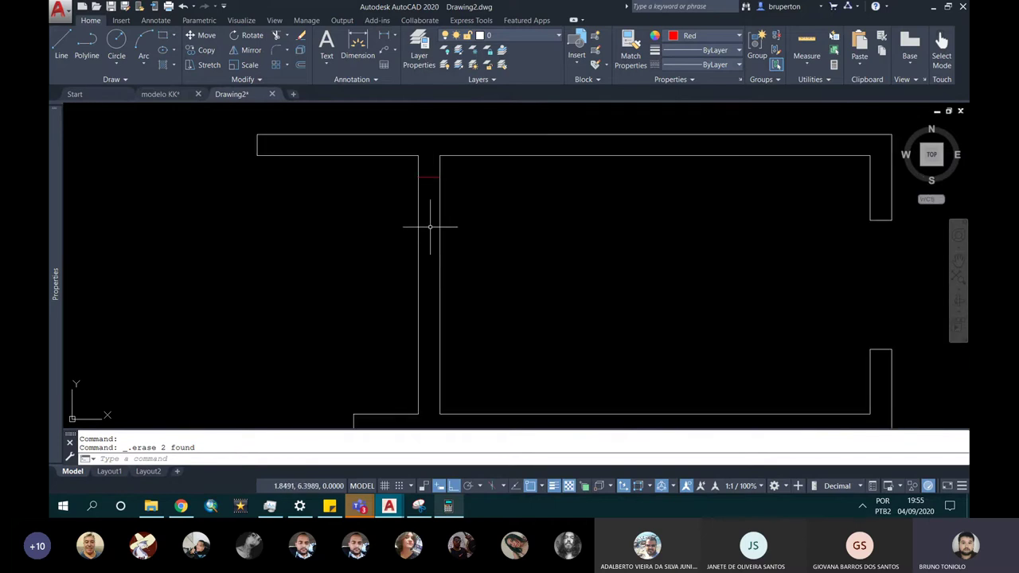
pyautogui.scroll(-6, 422, 171)
pyautogui.scroll(-1, 471, 417)
pyautogui.scroll(3, 523, 353)
pyautogui.scroll(-4, 519, 360)
pyautogui.scroll(-3, 519, 359)
pyautogui.moveTo(593, 321); pyautogui.dragTo(398, 309, button='middle')
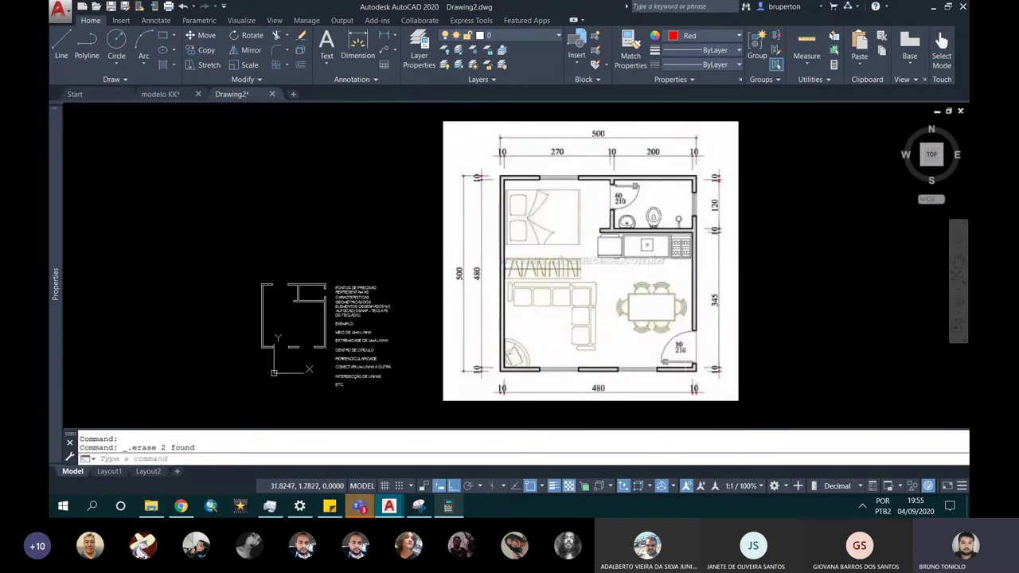
# Zoom in on the reference's 80/210 door label, then onto the drawing's lower-right wall corner.
pyautogui.scroll(2, 681, 350)
pyautogui.scroll(3, 679, 350)
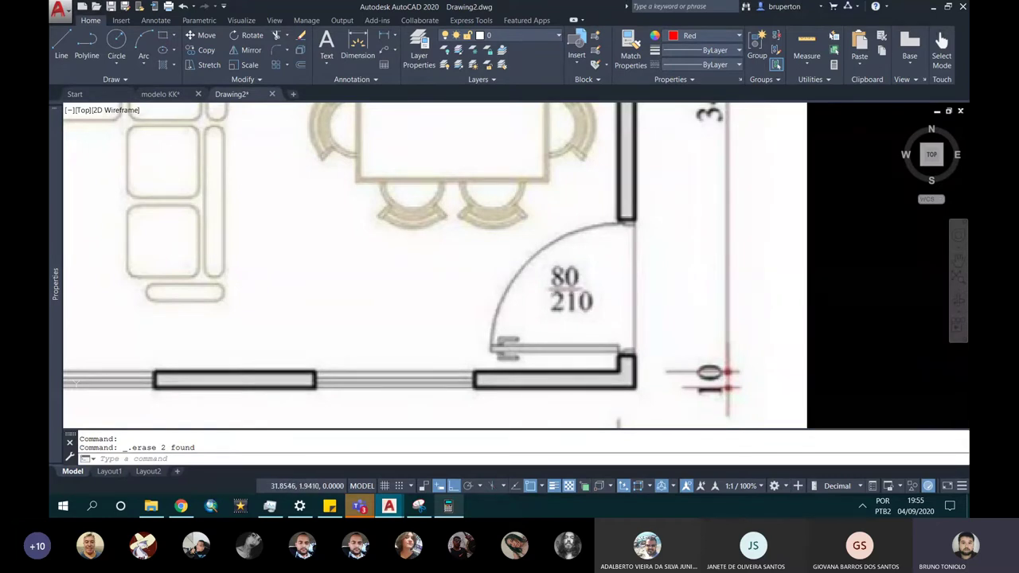
pyautogui.scroll(2, 573, 293)
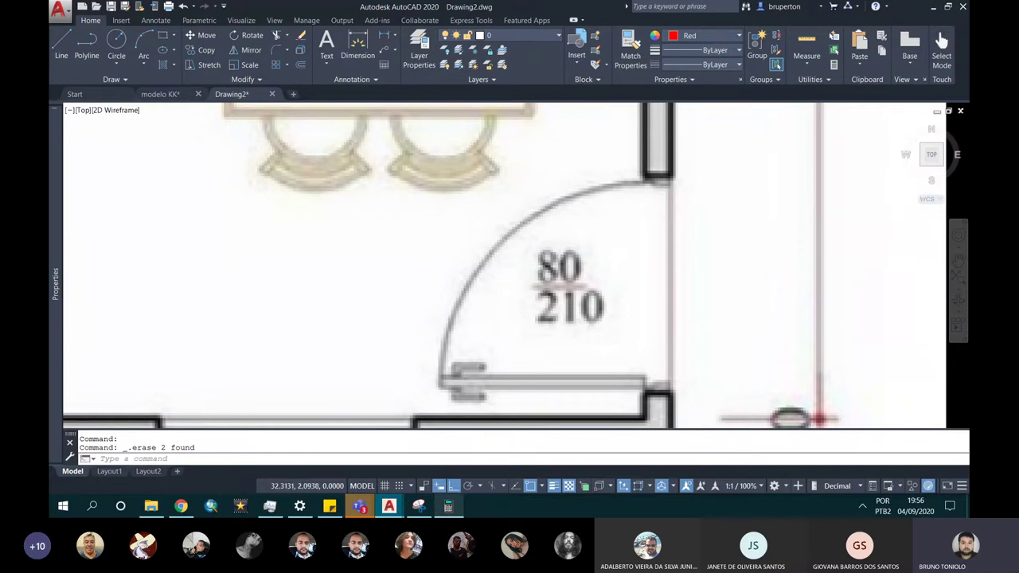
pyautogui.scroll(-10, 720, 307)
pyautogui.scroll(-3, 720, 306)
pyautogui.scroll(2, 477, 286)
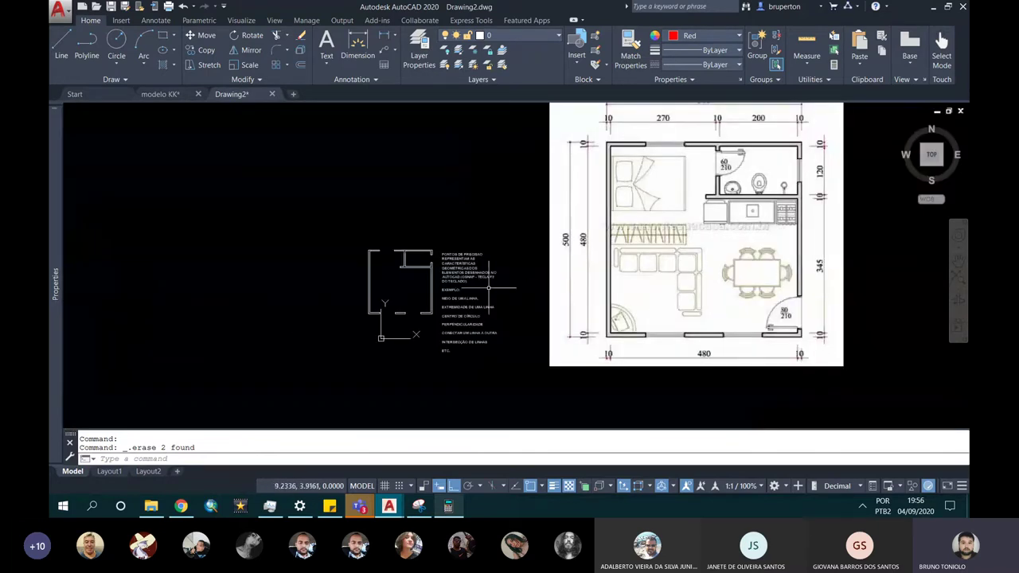
pyautogui.scroll(8, 434, 314)
pyautogui.scroll(5, 487, 305)
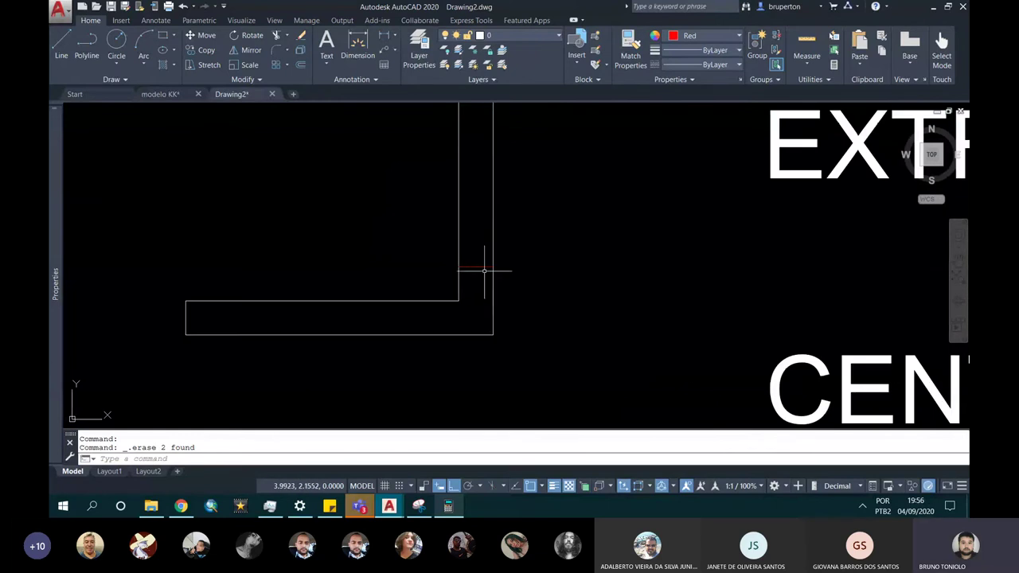
# Offset the short red line 0.8 upward to mark the door width.
pyautogui.write('o')
pyautogui.press('Return')
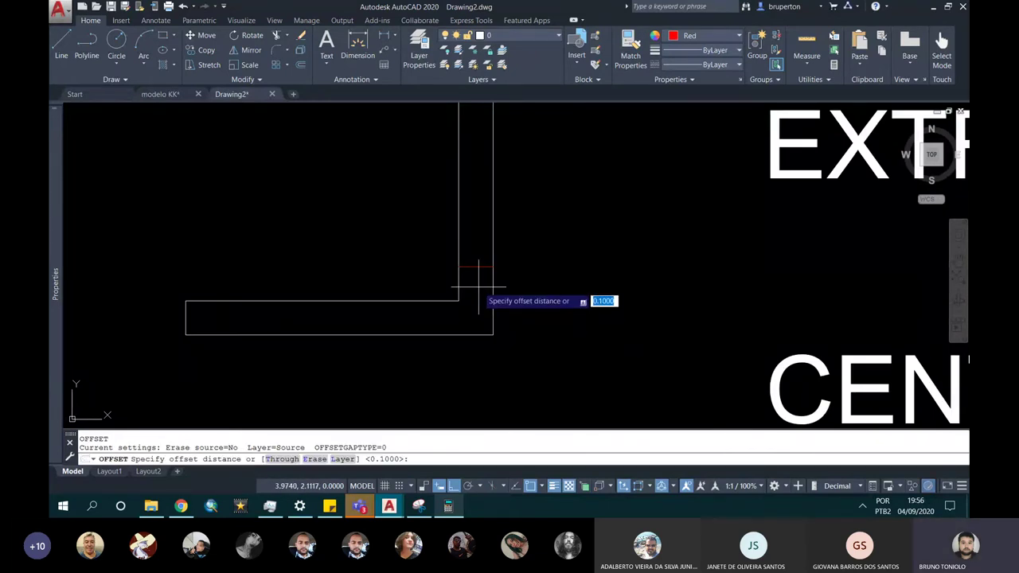
pyautogui.write('0')
pyautogui.press('Return')
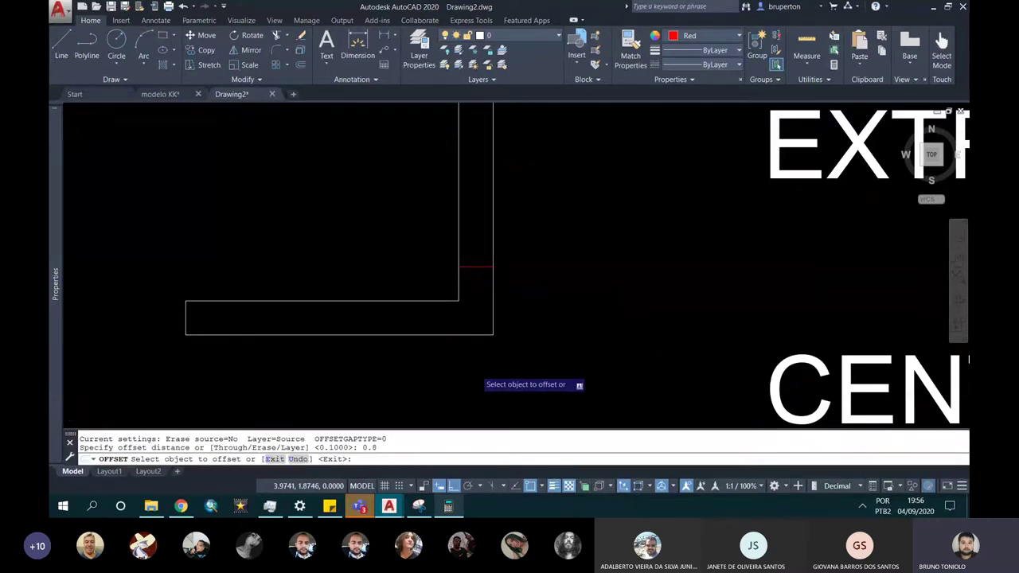
pyautogui.scroll(-4, 476, 354)
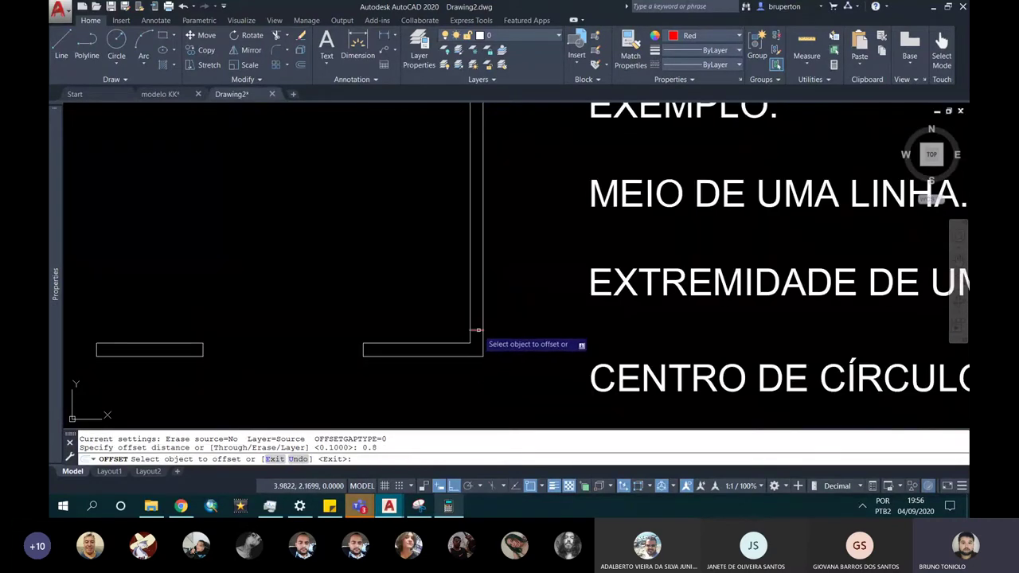
pyautogui.click(477, 319)
pyautogui.click(460, 224)
pyautogui.scroll(2, 460, 223)
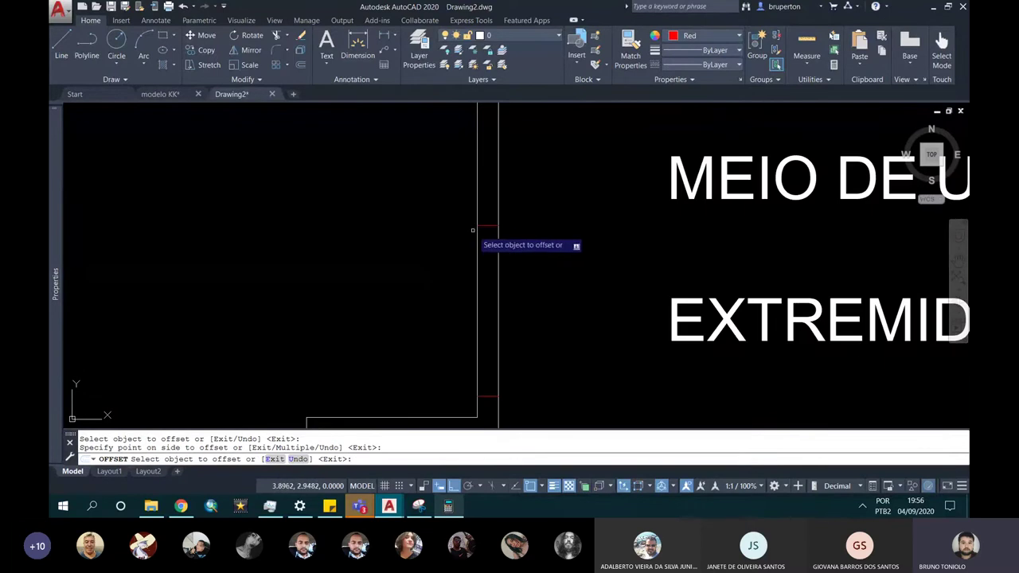
pyautogui.press('Escape')
pyautogui.press('Escape')
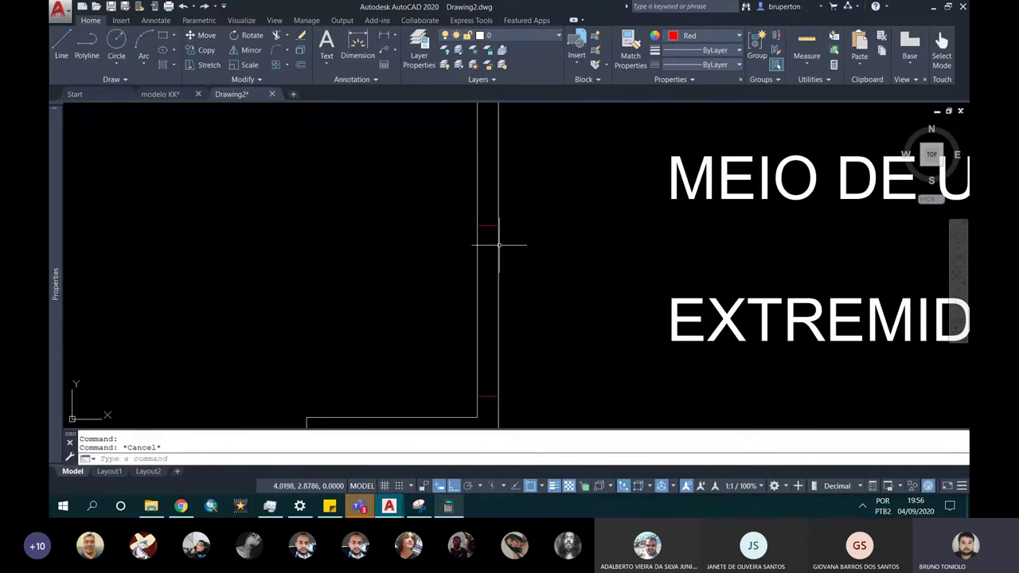
# Trim away the wall segment between the two red door marks.
pyautogui.write('tr')
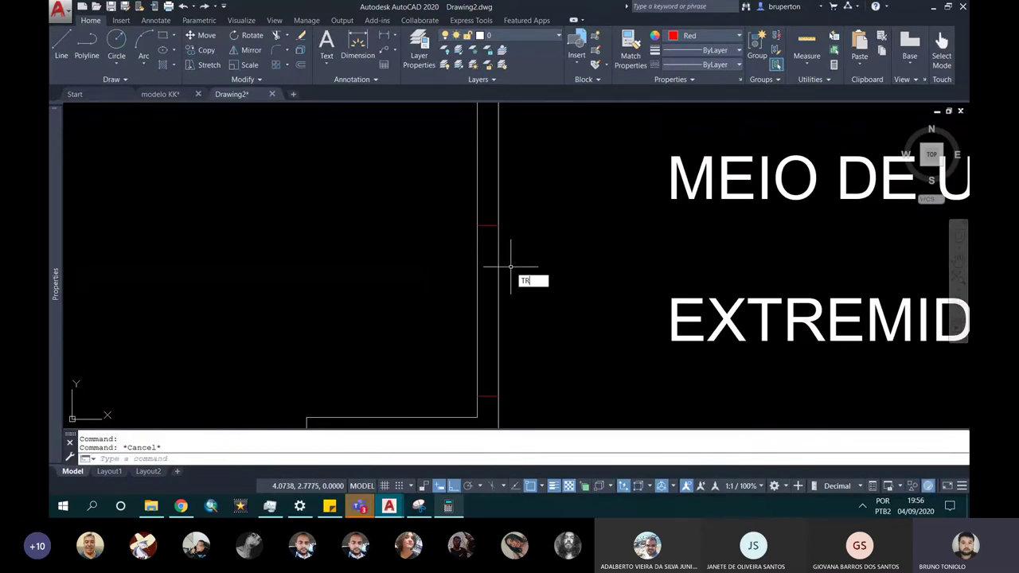
pyautogui.press('Return')
pyautogui.click(509, 264)
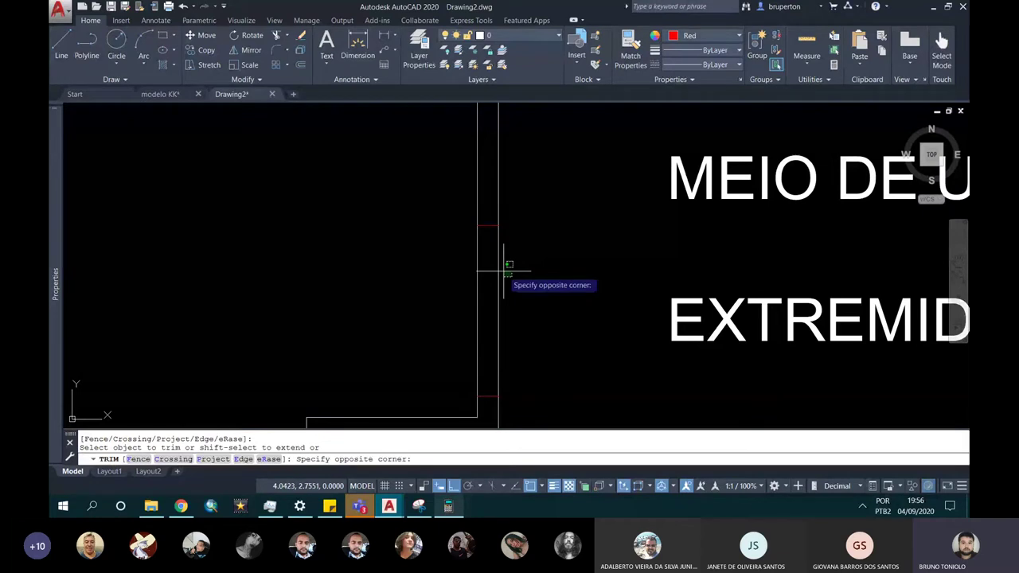
pyautogui.click(476, 272)
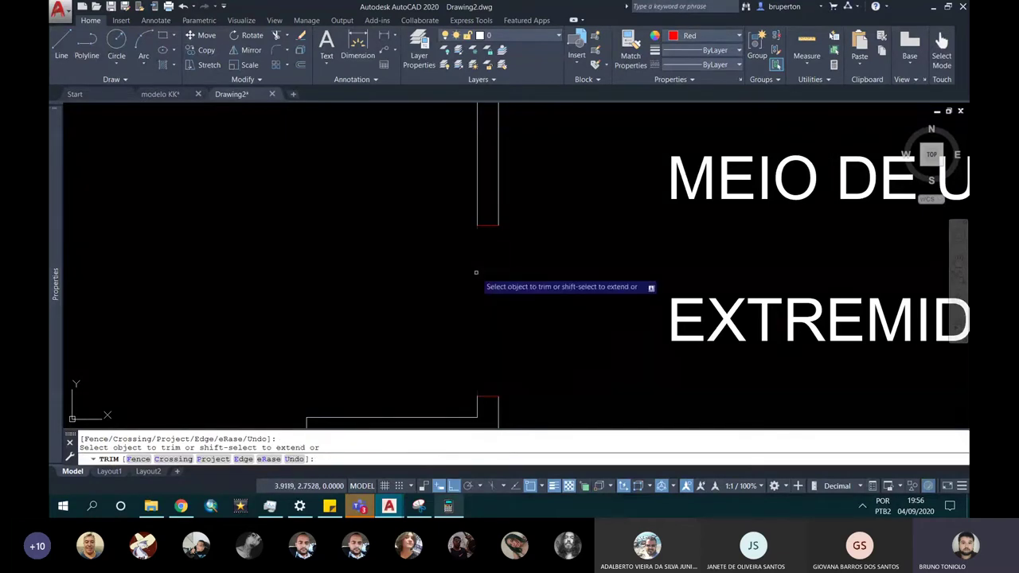
pyautogui.scroll(-4, 476, 272)
pyautogui.press('Escape')
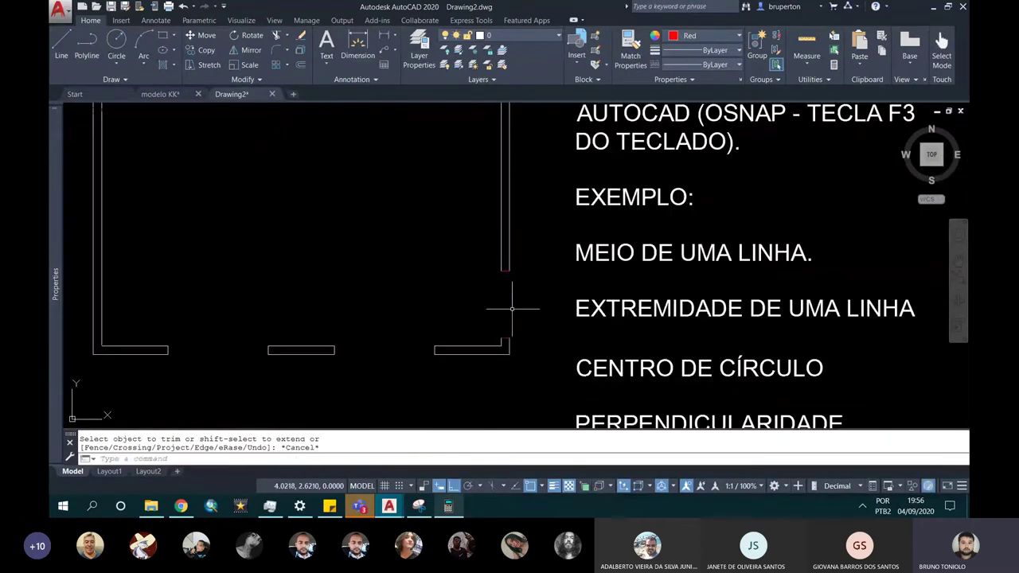
pyautogui.scroll(2, 512, 308)
# Check the colour of the doorway edge lines and wall line, then move to the upper wall opening.
pyautogui.click(501, 343)
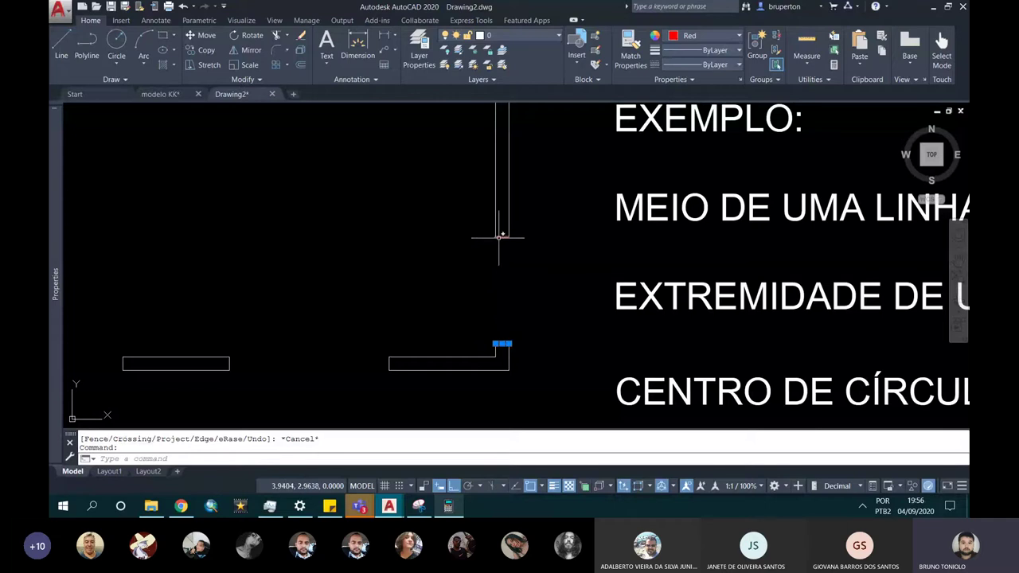
pyautogui.click(499, 237)
pyautogui.click(725, 36)
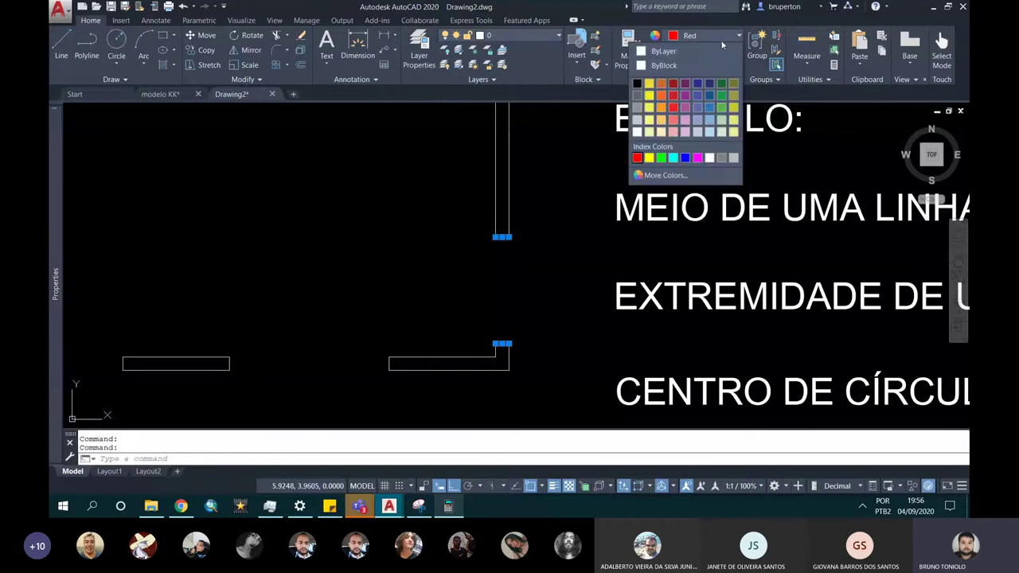
pyautogui.click(685, 55)
pyautogui.scroll(-3, 557, 270)
pyautogui.press('Escape')
pyautogui.scroll(3, 525, 203)
pyautogui.scroll(3, 505, 166)
pyautogui.moveTo(522, 156); pyautogui.dragTo(479, 158, button='middle')
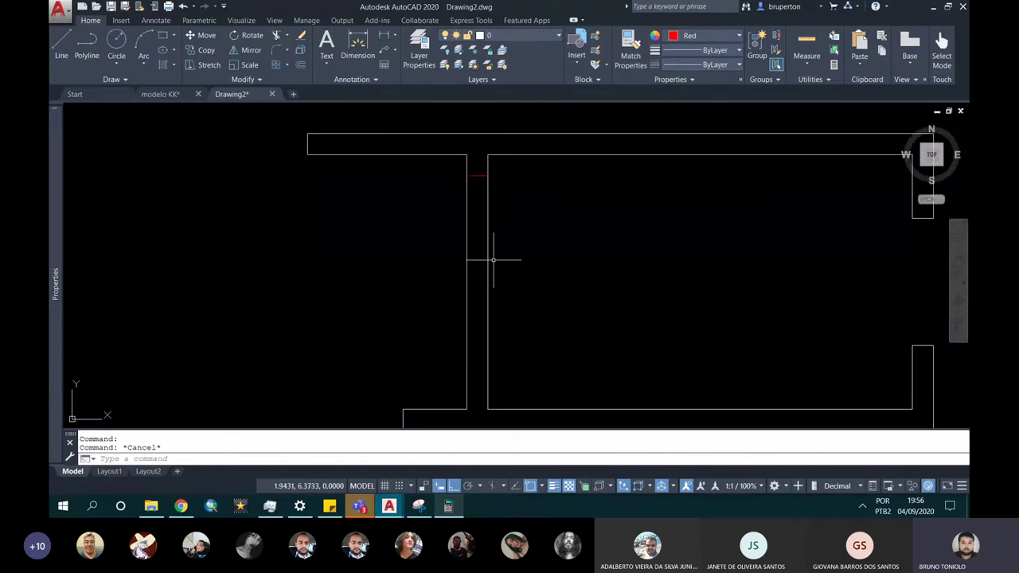
# Offset the short red line 0.6 downward to mark the interior door opening.
pyautogui.write('o')
pyautogui.press('Return')
pyautogui.scroll(-3, 492, 260)
pyautogui.scroll(-3, 461, 243)
pyautogui.scroll(-2, 676, 279)
pyautogui.scroll(5, 683, 162)
pyautogui.scroll(1, 661, 183)
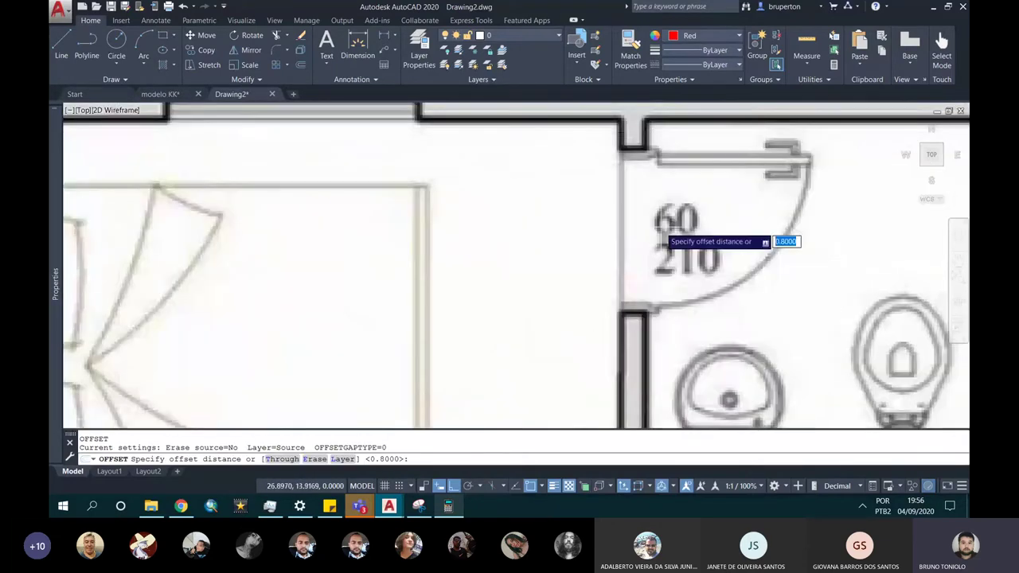
pyautogui.scroll(-4, 692, 227)
pyautogui.scroll(-5, 406, 314)
pyautogui.scroll(2, 397, 318)
pyautogui.scroll(4, 407, 299)
pyautogui.scroll(2, 469, 263)
pyautogui.write('0')
pyautogui.press('Return')
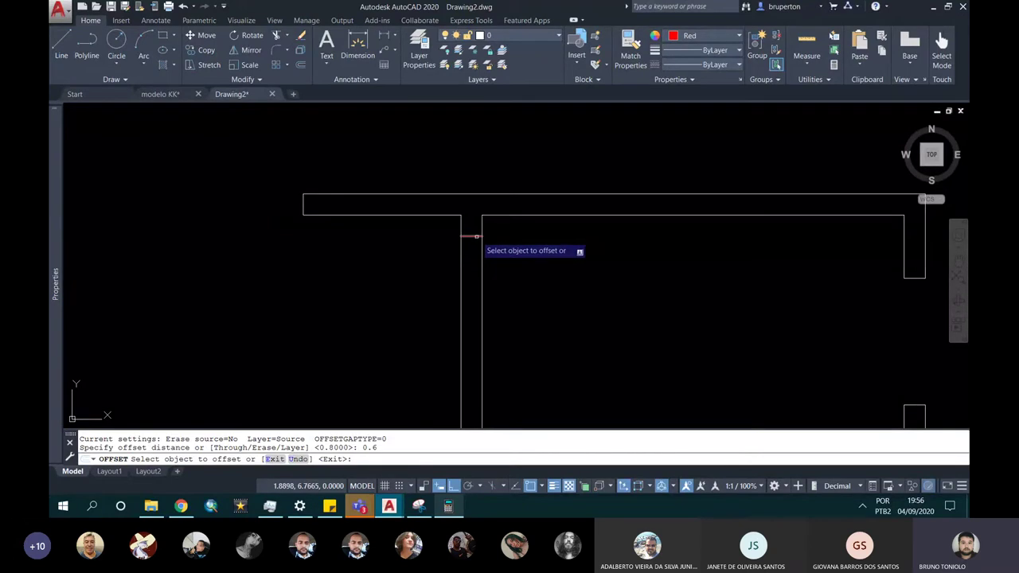
pyautogui.click(476, 236)
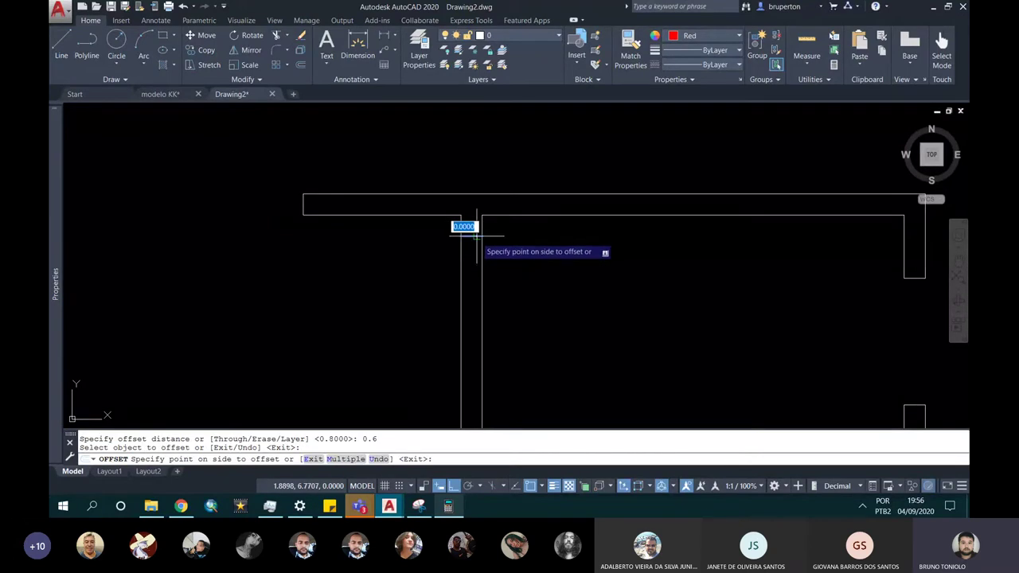
pyautogui.click(444, 360)
pyautogui.scroll(-2, 432, 300)
pyautogui.press('Escape')
pyautogui.press('Escape')
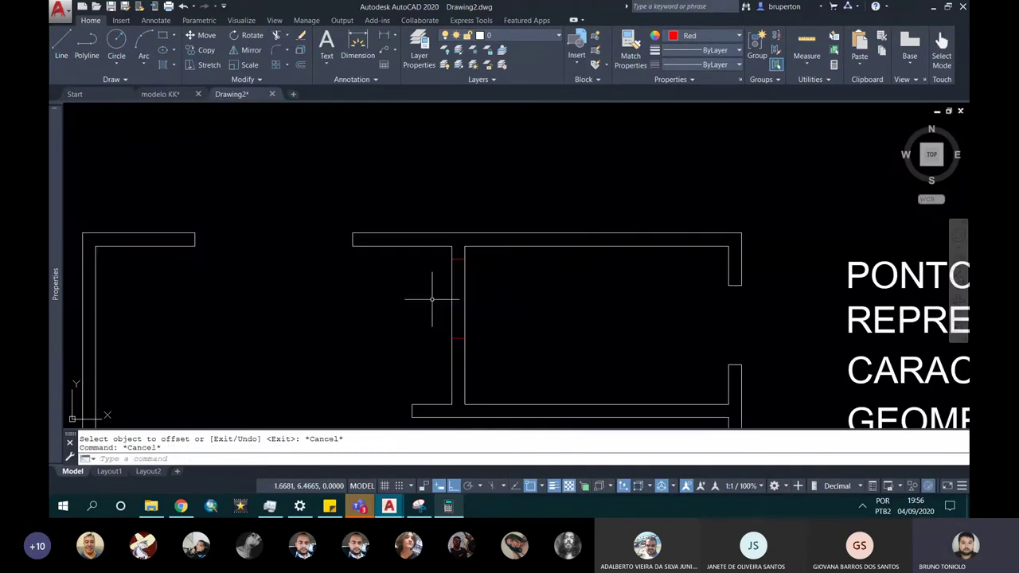
# Trim the interior wall between the two red lines to open the doorway.
pyautogui.write('TR')
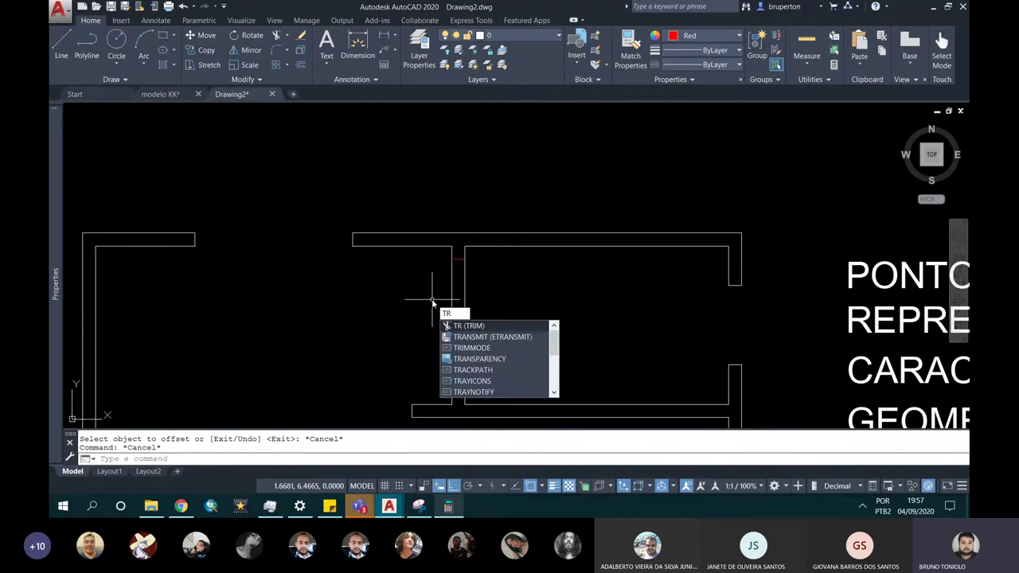
pyautogui.press('Return')
pyautogui.press('Return')
pyautogui.click(451, 315)
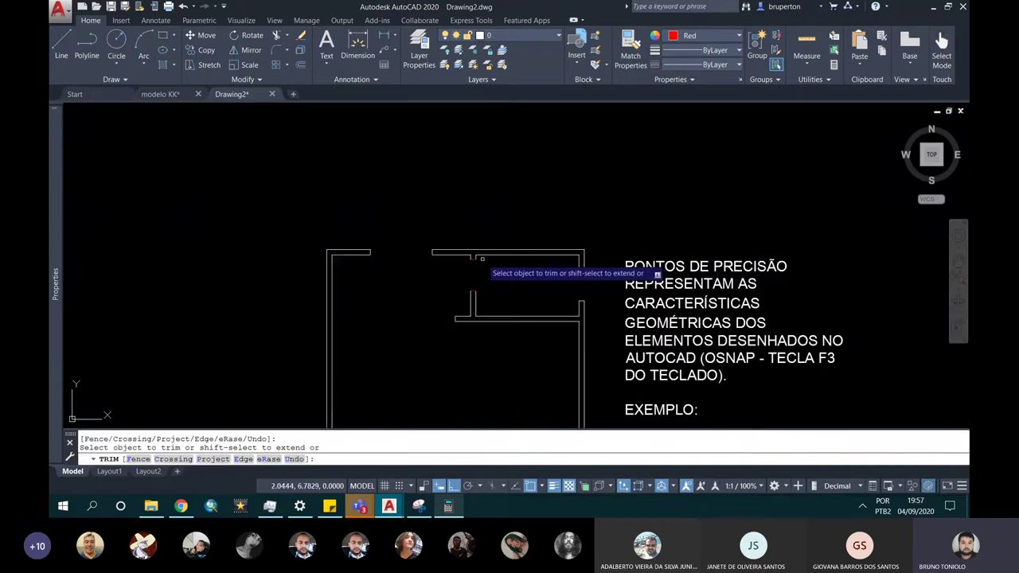
pyautogui.press('Escape')
# Set both short doorway lines' colour to ByLayer.
pyautogui.scroll(2, 516, 200)
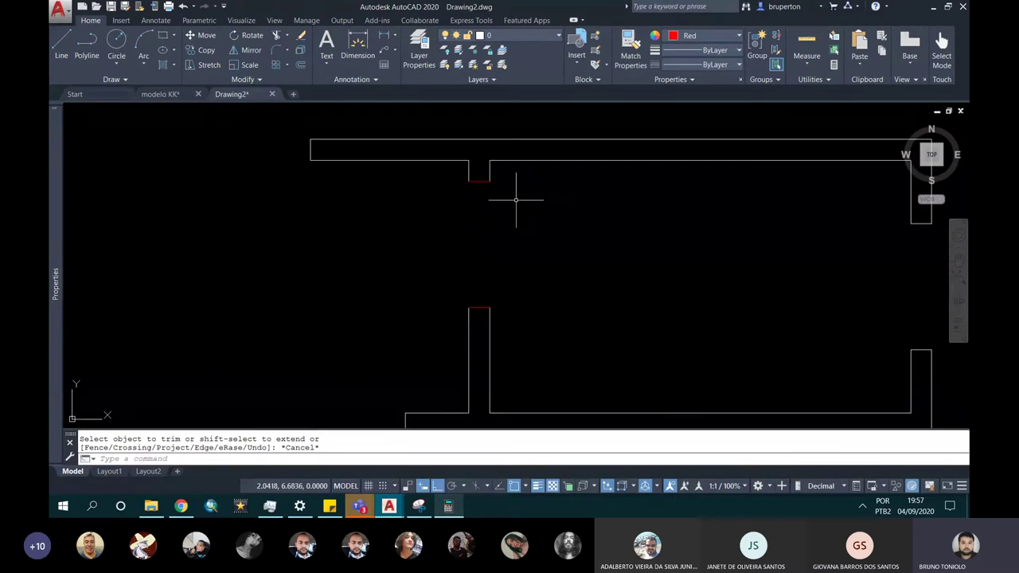
pyautogui.click(476, 307)
pyautogui.click(478, 181)
pyautogui.click(701, 35)
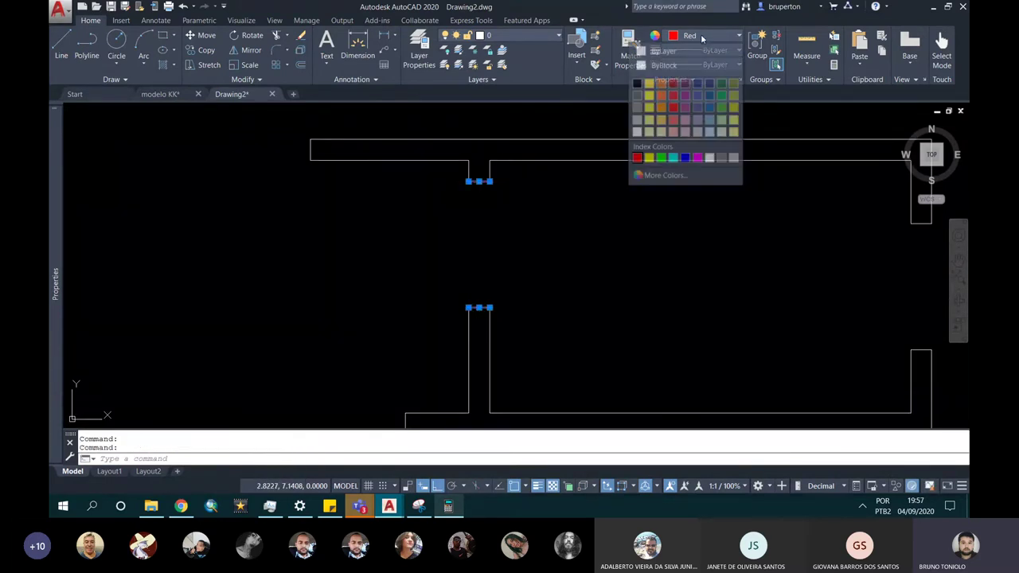
pyautogui.click(664, 50)
pyautogui.scroll(-2, 572, 144)
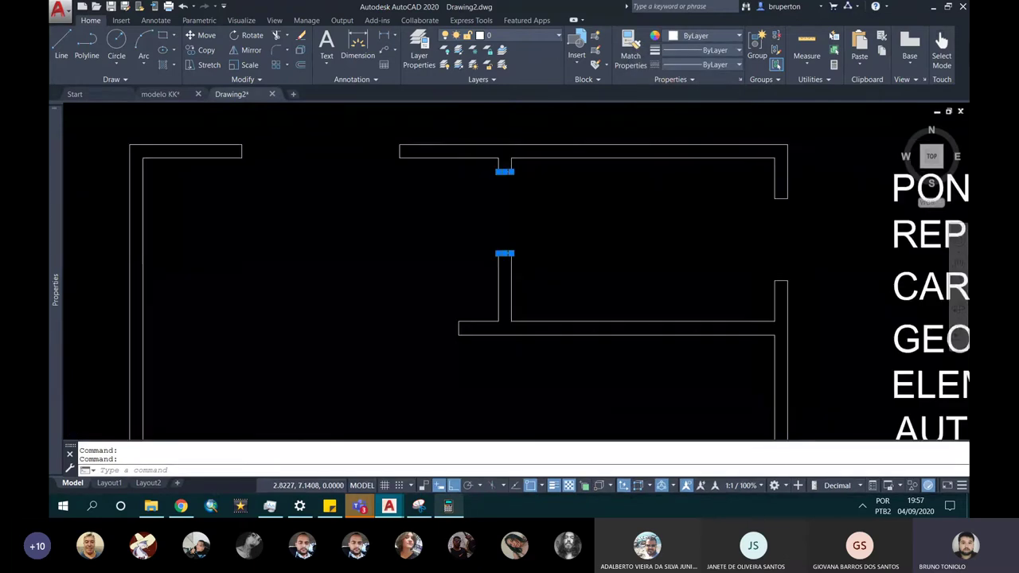
pyautogui.press('Escape')
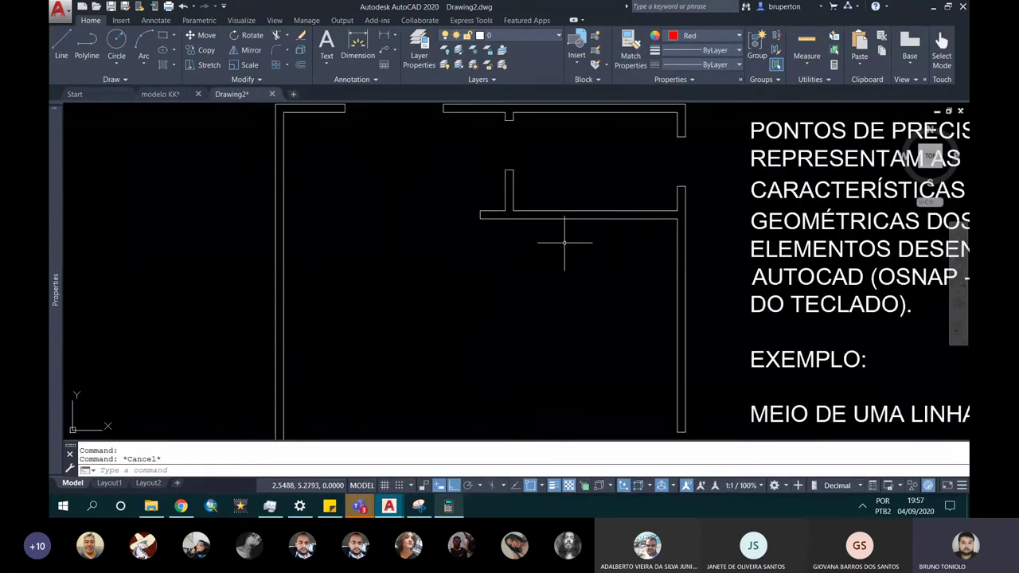
# Pan and zoom toward the top of the reference plan near the bathroom door.
pyautogui.scroll(-2, 564, 243)
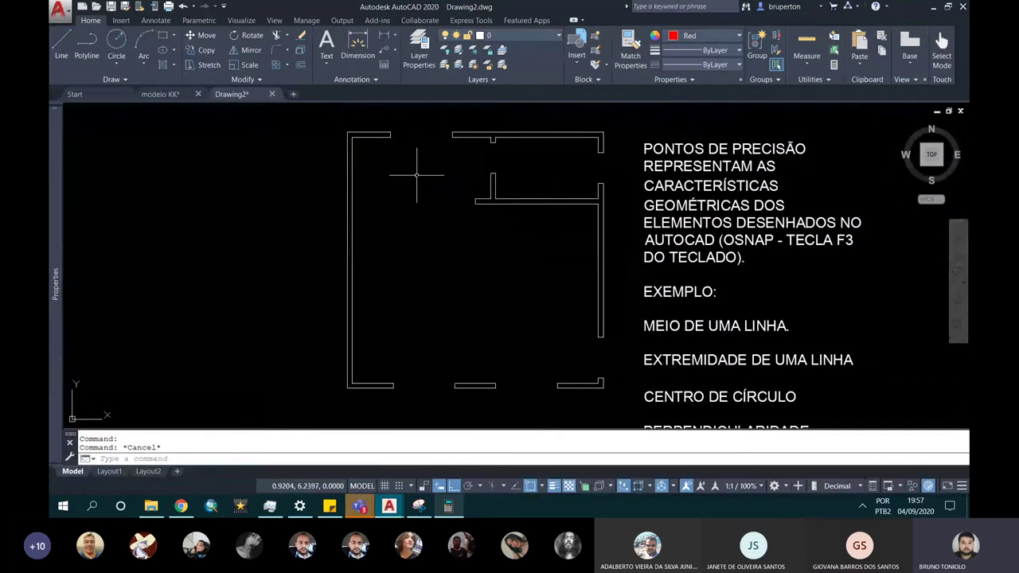
pyautogui.moveTo(487, 196); pyautogui.dragTo(486, 202, button='middle')
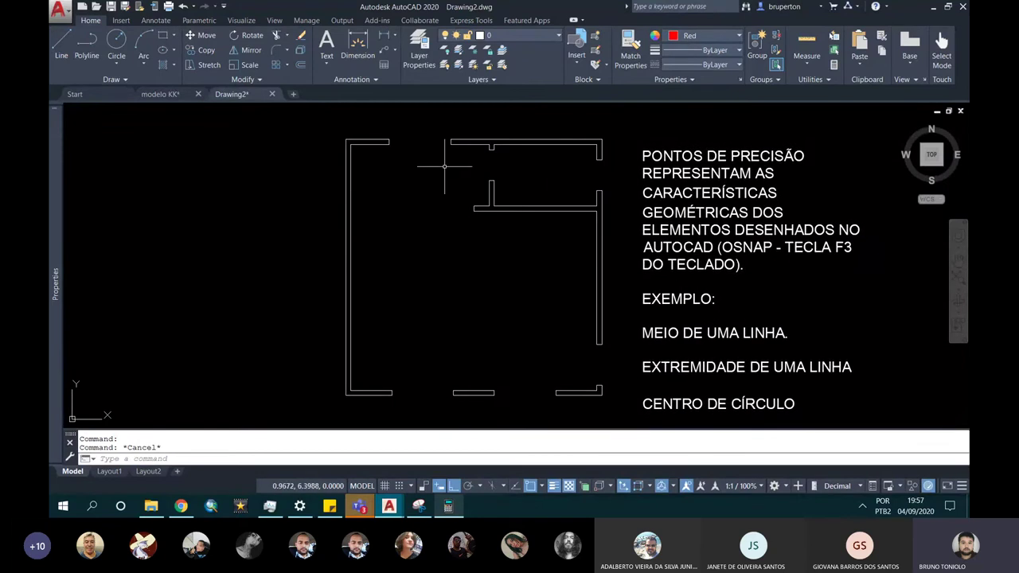
pyautogui.scroll(2, 414, 145)
pyautogui.moveTo(643, 176); pyautogui.dragTo(617, 153, button='middle')
pyautogui.moveTo(587, 306); pyautogui.dragTo(557, 250, button='middle')
pyautogui.scroll(-2, 477, 405)
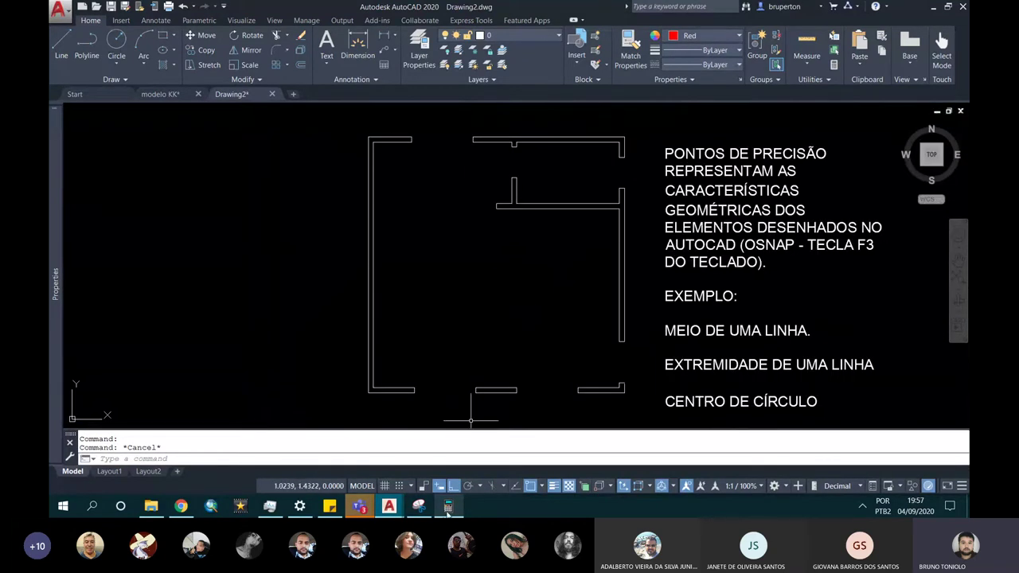
pyautogui.scroll(-5, 486, 406)
pyautogui.scroll(4, 682, 314)
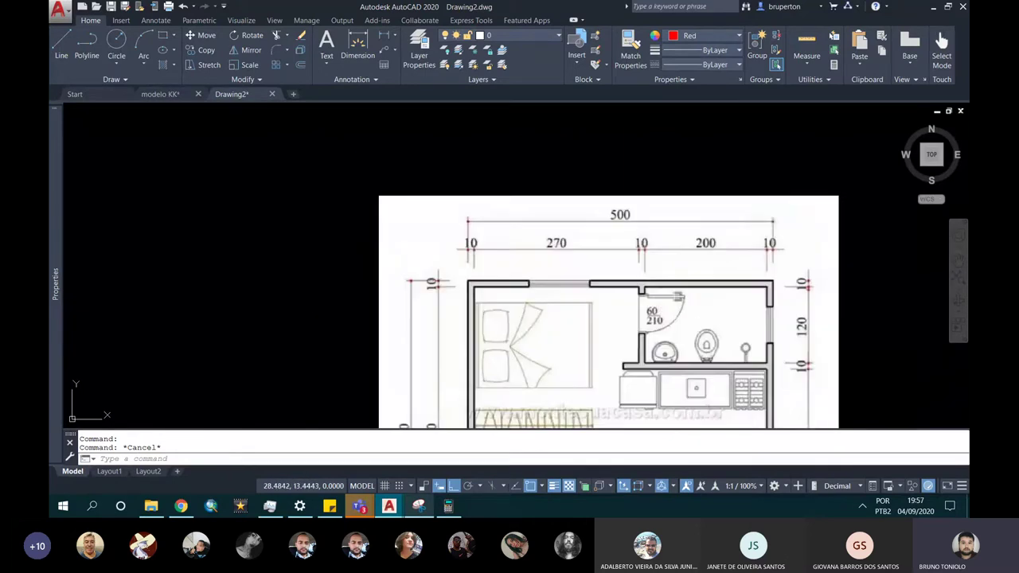
pyautogui.scroll(4, 633, 322)
pyautogui.scroll(-5, 474, 162)
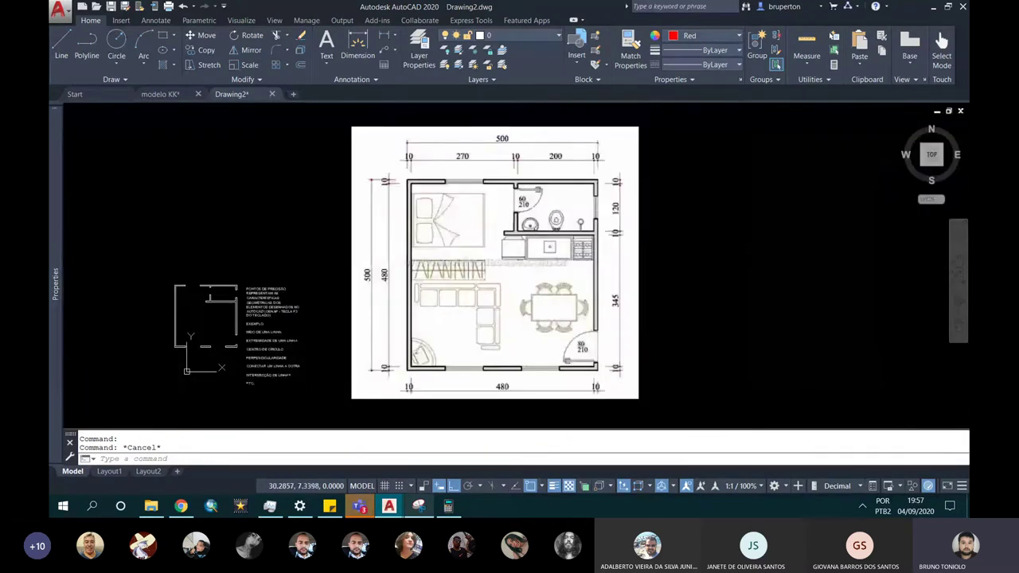
pyautogui.scroll(5, 570, 344)
pyautogui.scroll(-5, 573, 262)
pyautogui.scroll(3, 597, 260)
pyautogui.scroll(2, 509, 255)
pyautogui.moveTo(574, 249); pyautogui.dragTo(502, 178, button='middle')
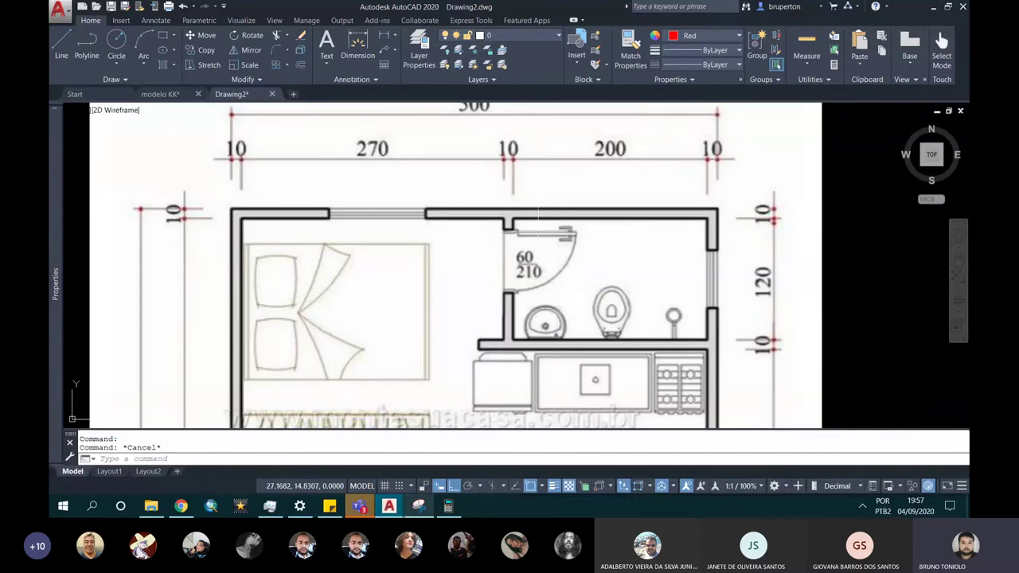
# Zoom around the reference's bathroom door, then bring up the Microsoft Teams window previews.
pyautogui.scroll(4, 537, 242)
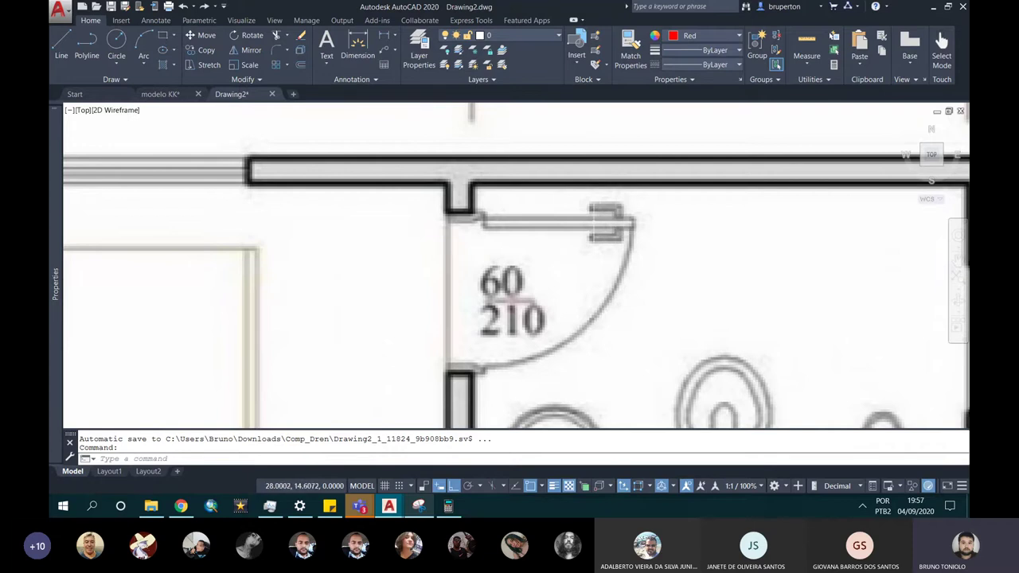
pyautogui.scroll(-5, 535, 185)
pyautogui.scroll(4, 535, 185)
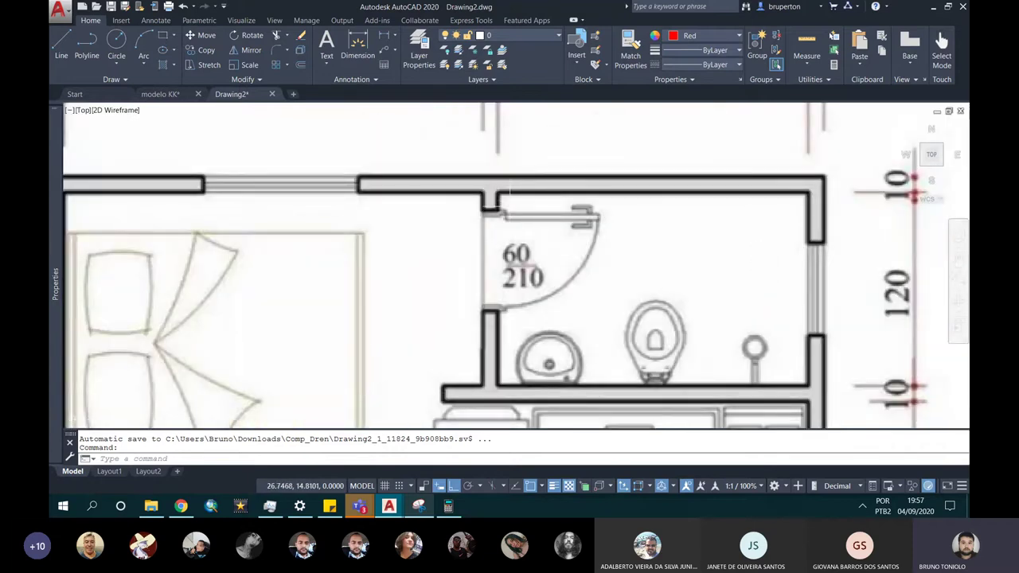
pyautogui.scroll(2, 503, 191)
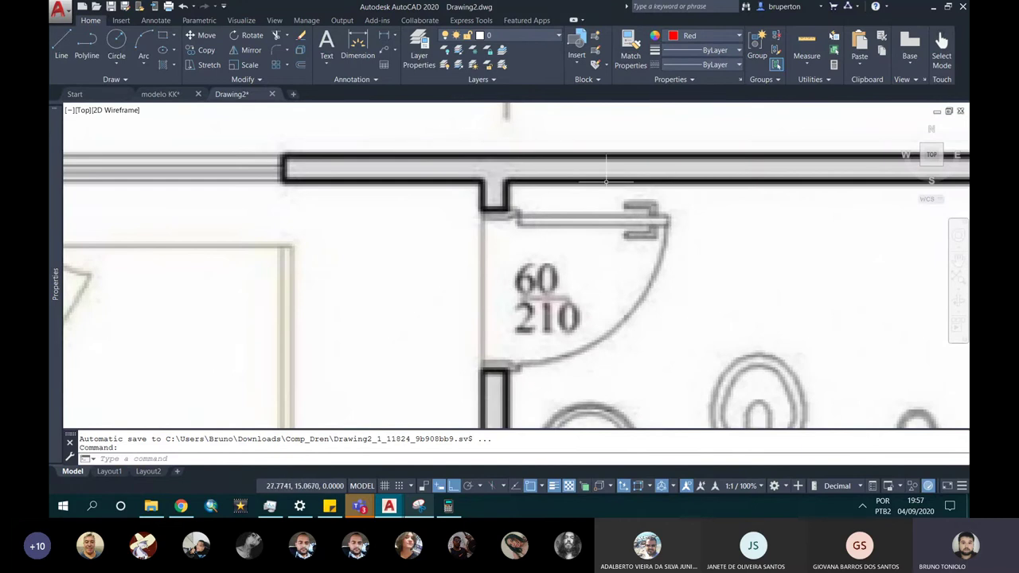
pyautogui.scroll(-3, 614, 182)
pyautogui.scroll(-5, 613, 182)
pyautogui.scroll(4, 613, 172)
pyautogui.scroll(3, 613, 167)
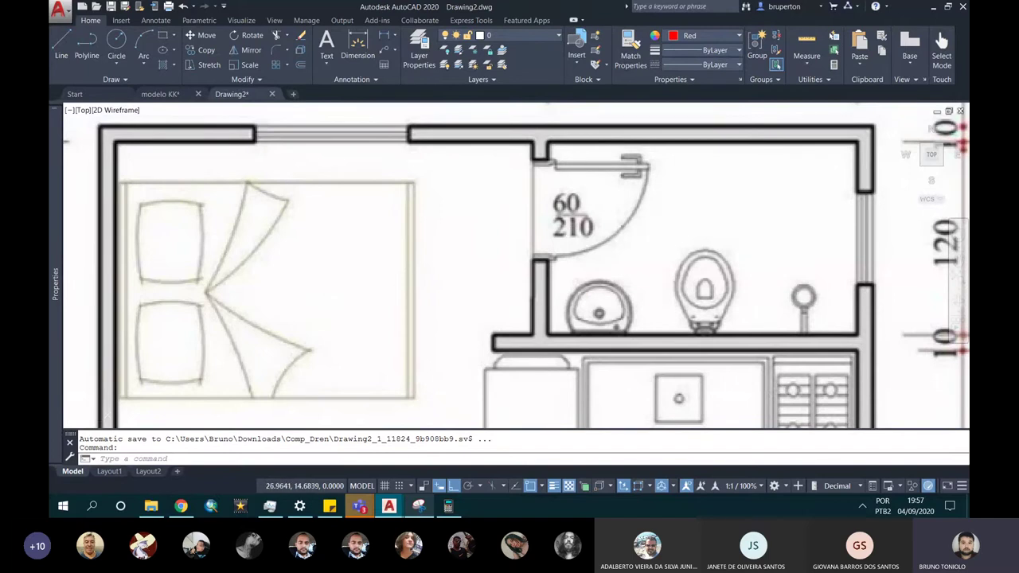
pyautogui.scroll(2, 580, 166)
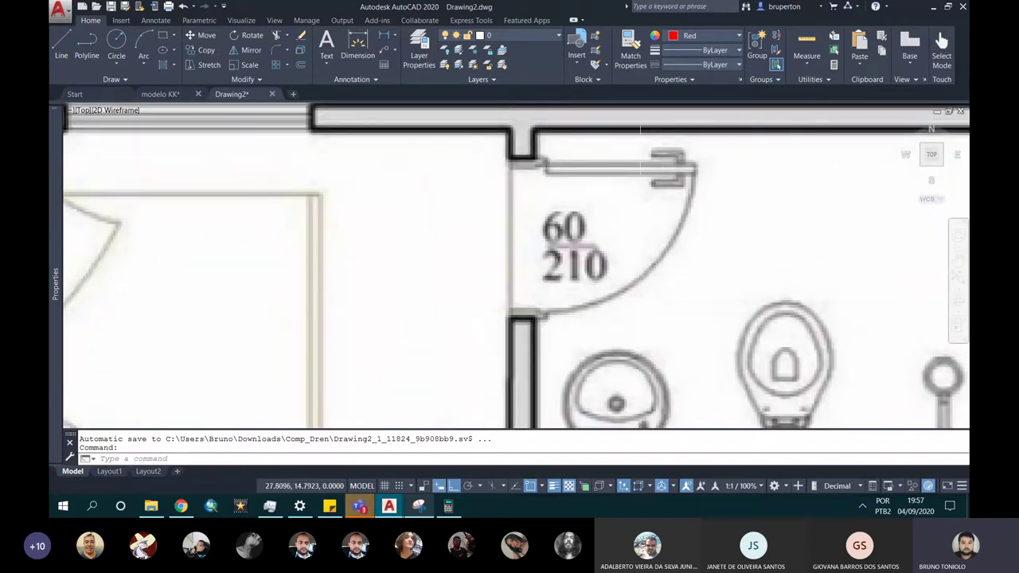
pyautogui.scroll(-3, 595, 166)
pyautogui.scroll(-2, 593, 167)
pyautogui.scroll(3, 506, 177)
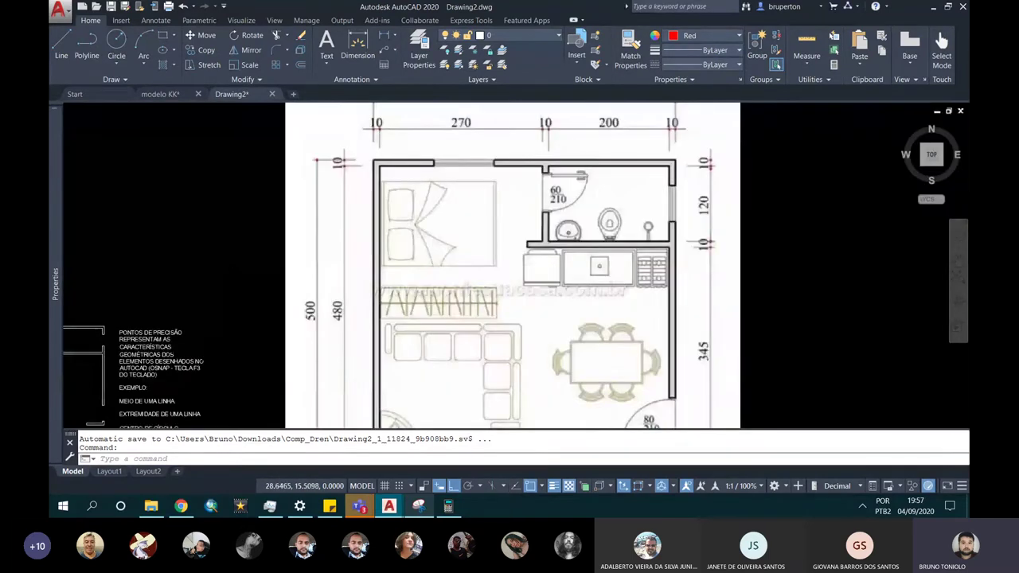
pyautogui.scroll(2, 500, 180)
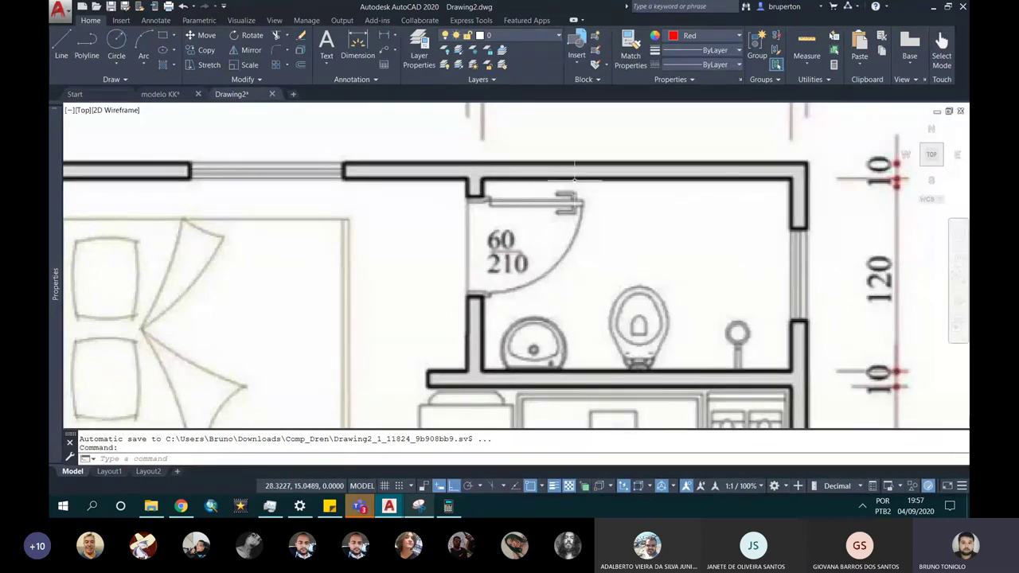
pyautogui.scroll(-3, 573, 171)
pyautogui.scroll(2, 570, 171)
pyautogui.scroll(2, 569, 170)
pyautogui.scroll(-4, 566, 169)
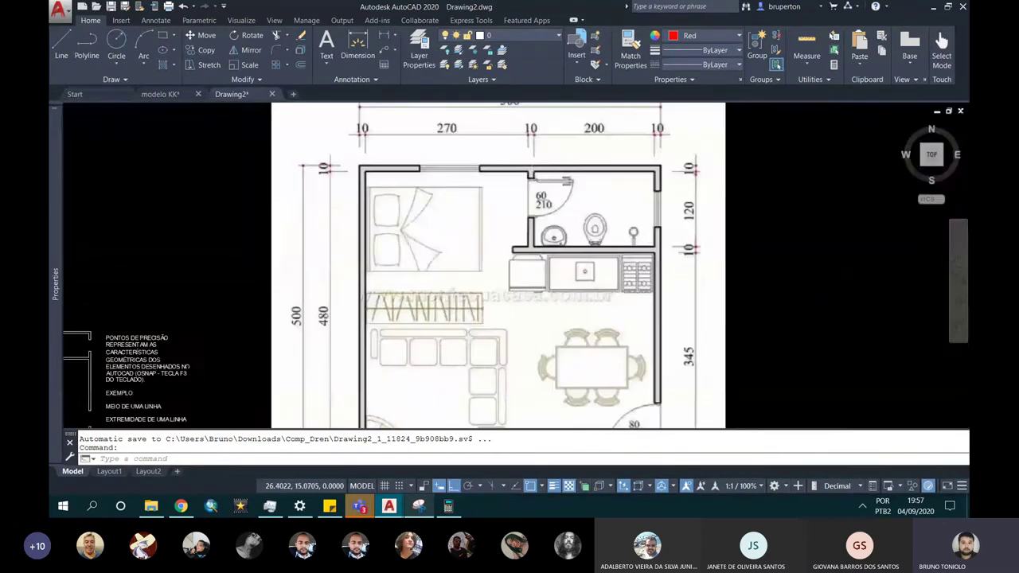
pyautogui.scroll(4, 534, 171)
pyautogui.scroll(-6, 590, 166)
pyautogui.scroll(-2, 590, 166)
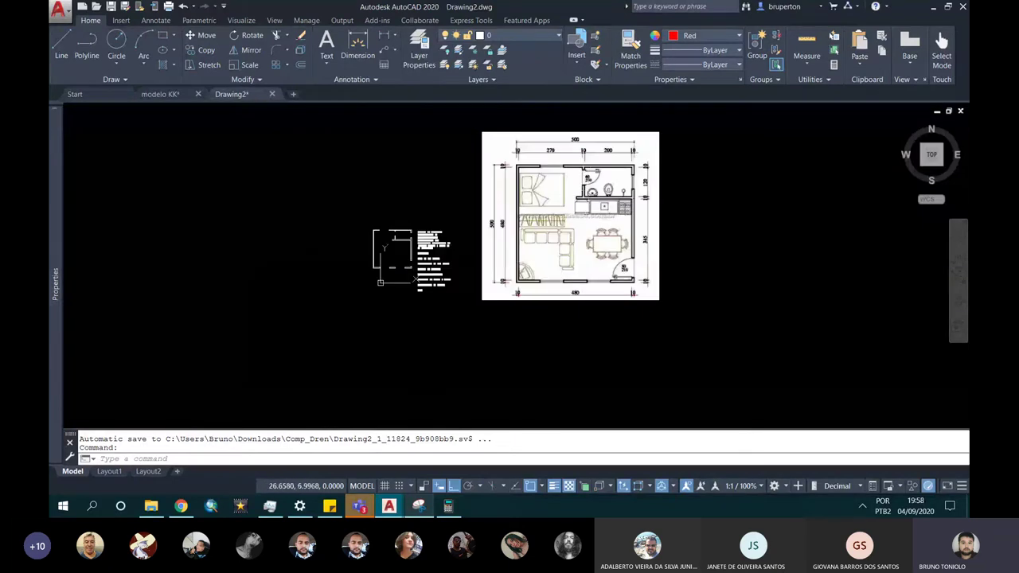
pyautogui.scroll(2, 581, 245)
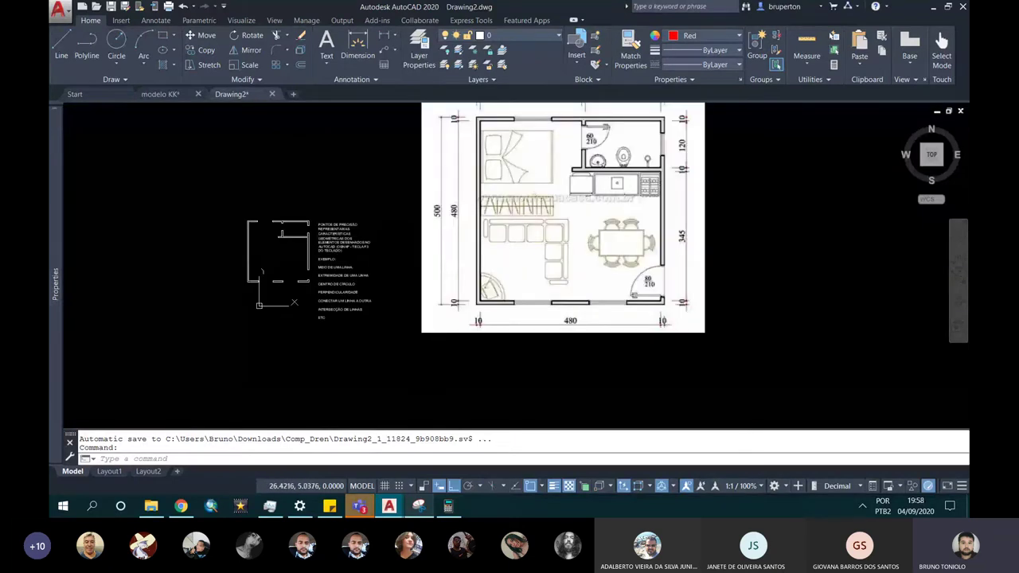
pyautogui.click(359, 506)
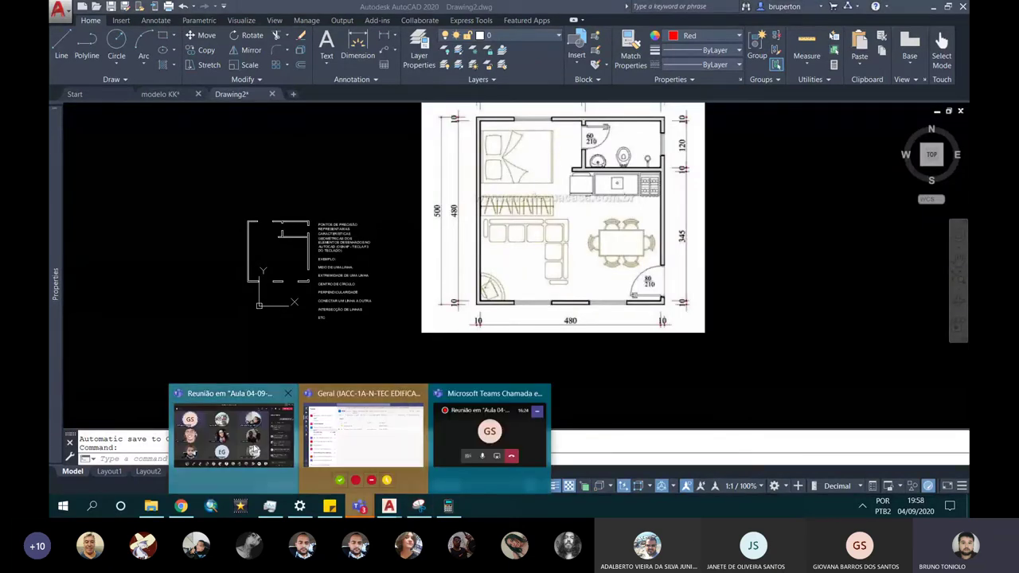
# Bring the Teams meeting forward, show its participant list, and minimize it to reveal AutoCAD.
pyautogui.click(254, 447)
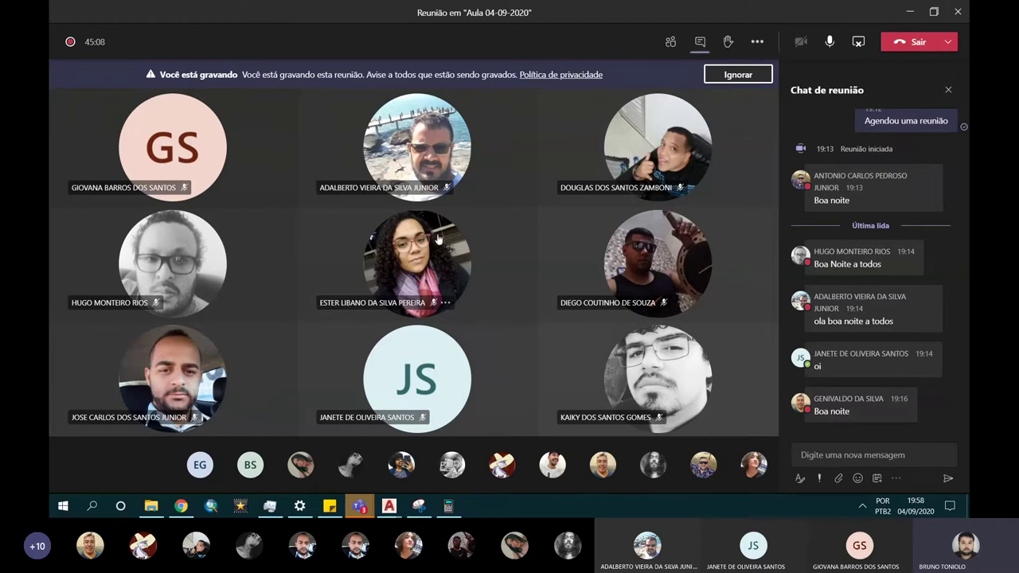
pyautogui.click(671, 43)
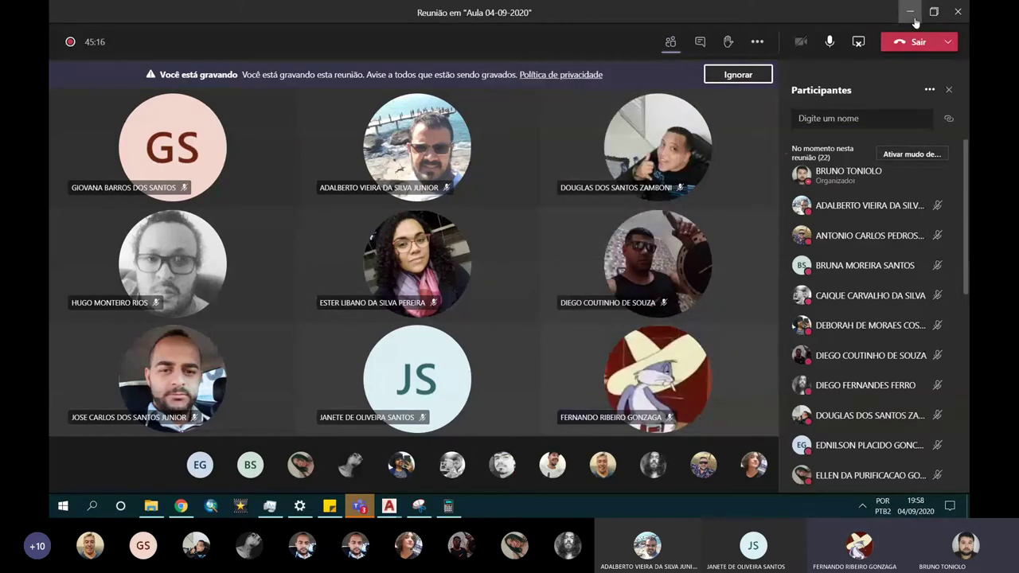
pyautogui.click(910, 12)
pyautogui.scroll(1, 383, 283)
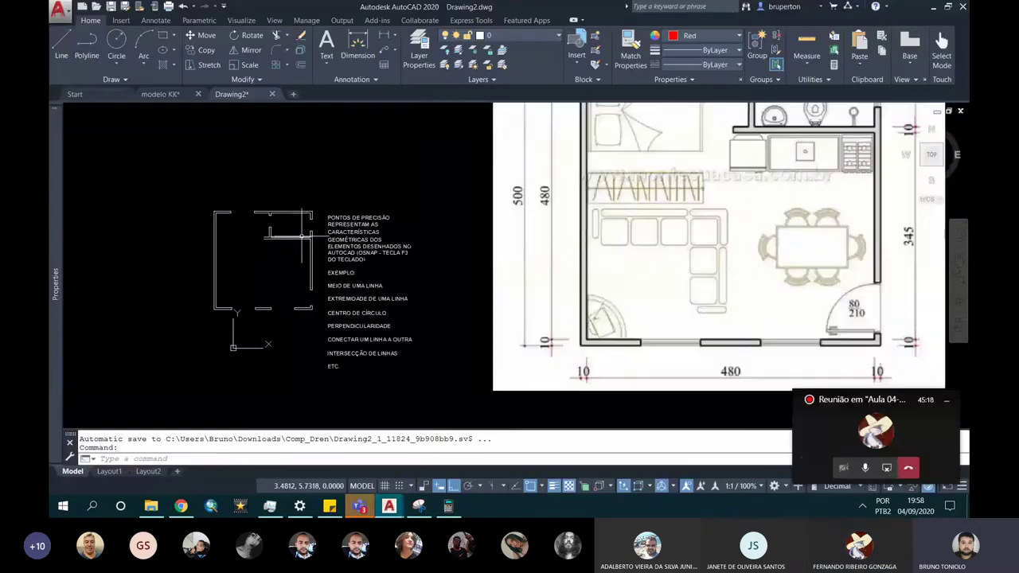
# Set the current object colour to Yellow from the Properties panel.
pyautogui.scroll(2, 383, 282)
pyautogui.moveTo(382, 282); pyautogui.dragTo(436, 300, button='middle')
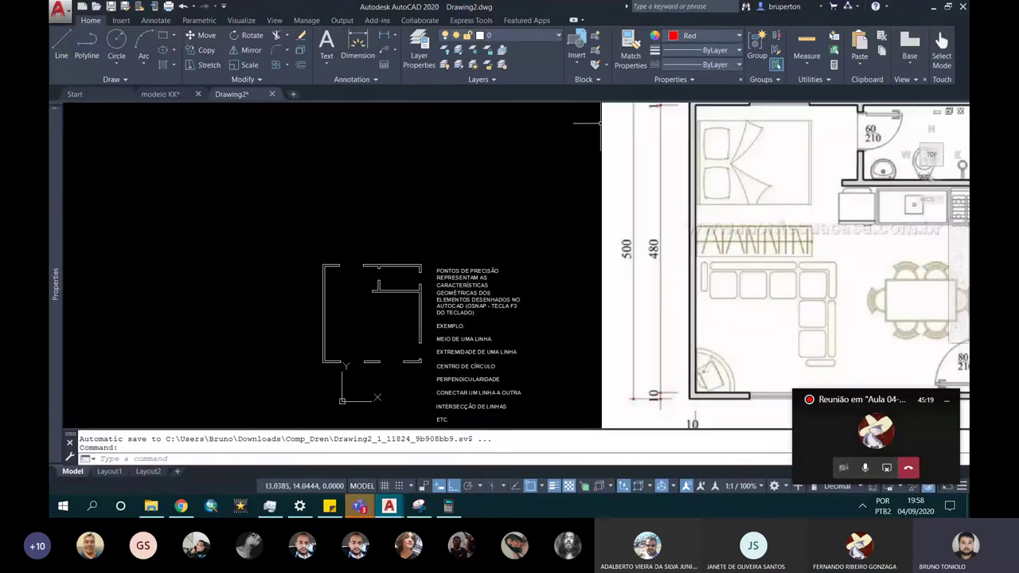
pyautogui.click(710, 36)
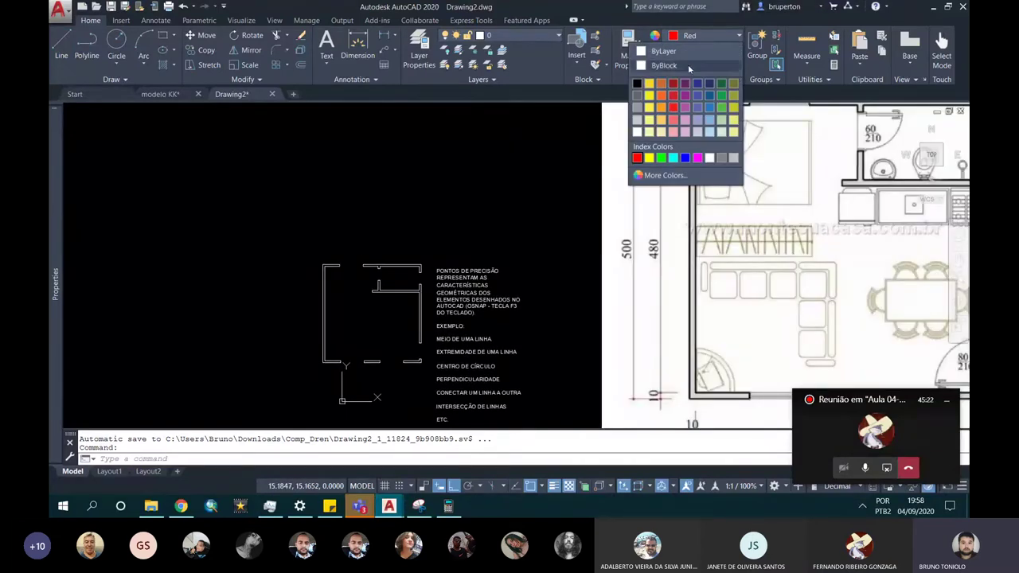
pyautogui.click(650, 164)
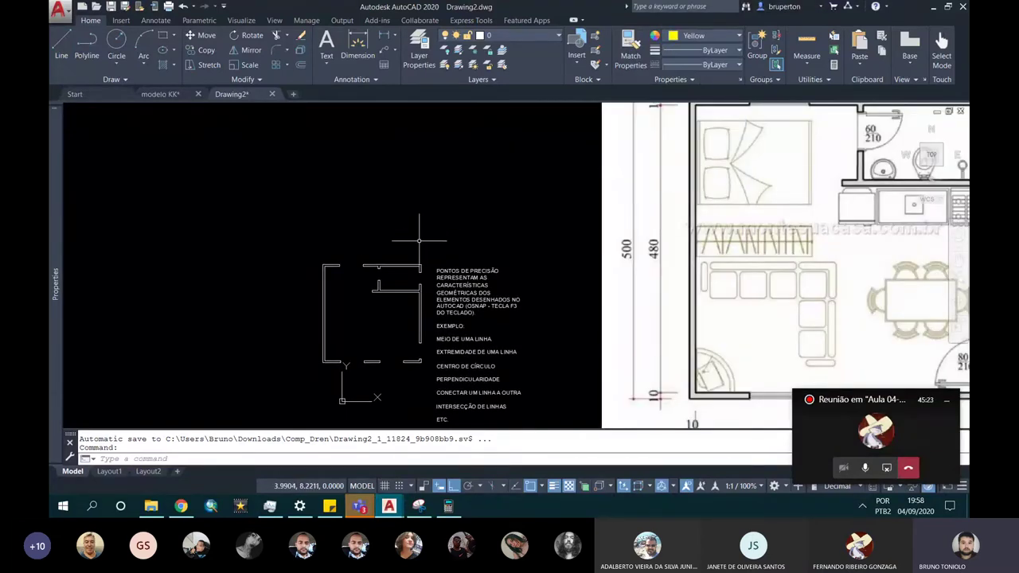
# Pan and zoom back onto the traced wall outline and its top wall gap.
pyautogui.moveTo(336, 251); pyautogui.dragTo(131, 226, button='middle')
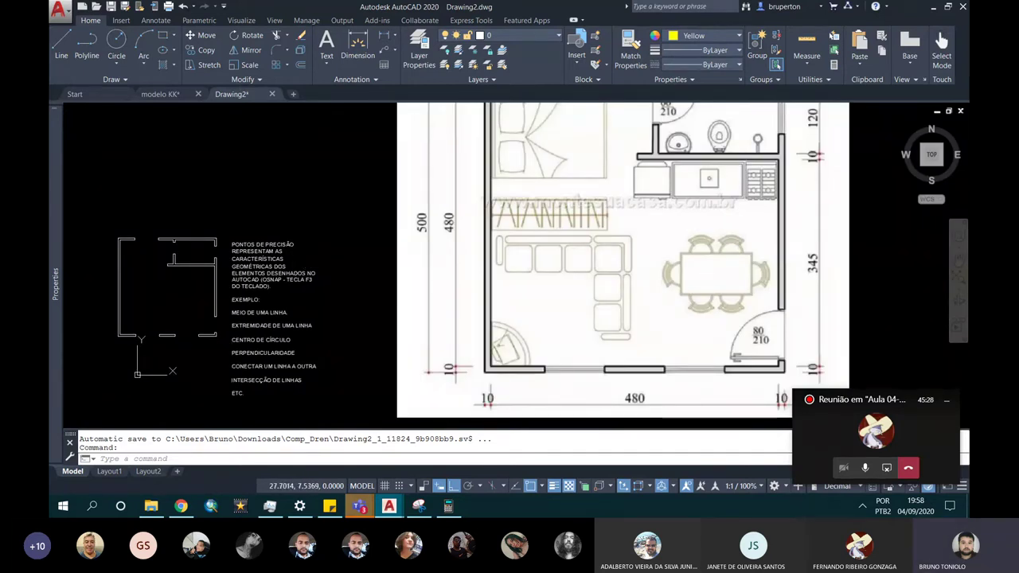
pyautogui.scroll(-2, 487, 287)
pyautogui.scroll(3, 562, 159)
pyautogui.scroll(6, 562, 159)
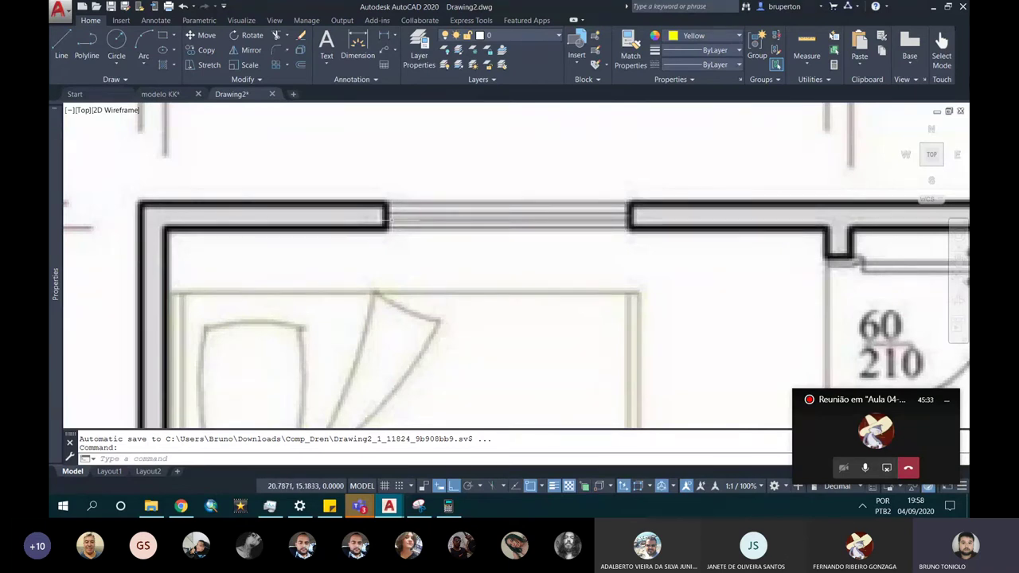
pyautogui.scroll(2, 400, 220)
pyautogui.scroll(-2, 717, 193)
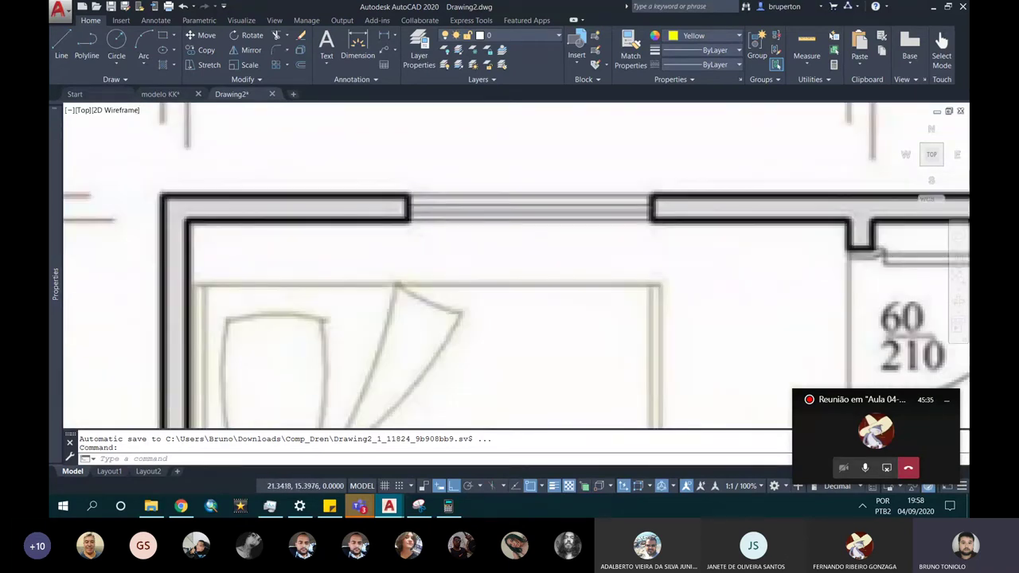
pyautogui.scroll(-2, 577, 190)
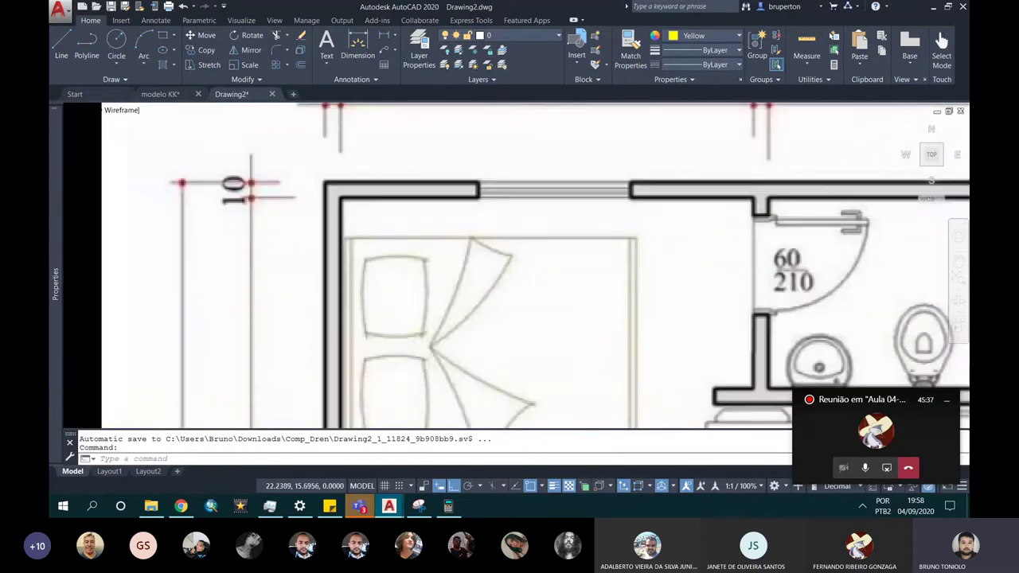
pyautogui.scroll(-3, 576, 189)
pyautogui.scroll(4, 519, 163)
pyautogui.scroll(-1, 608, 182)
pyautogui.scroll(-2, 608, 182)
pyautogui.scroll(2, 608, 182)
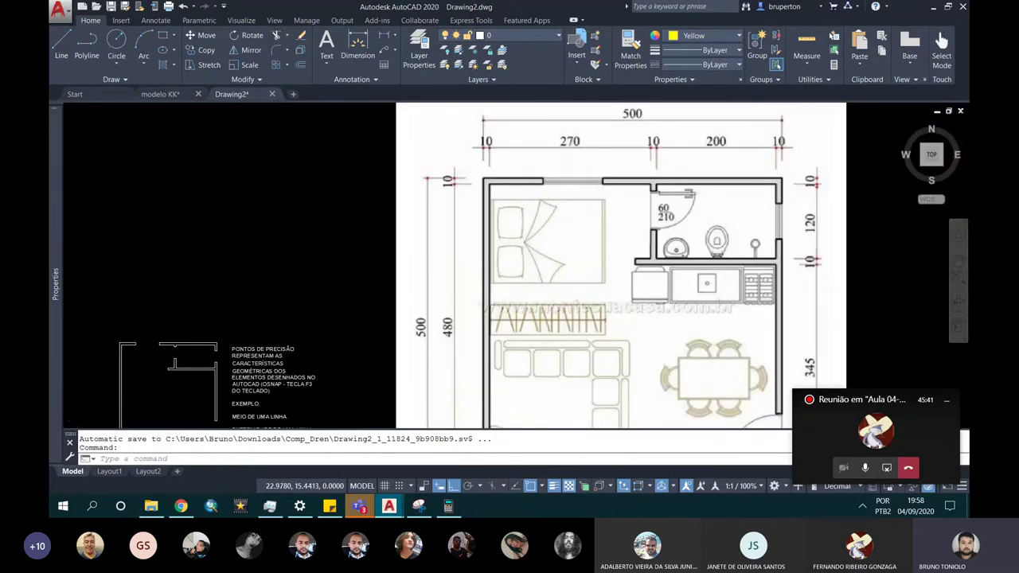
pyautogui.scroll(3, 586, 177)
pyautogui.scroll(-3, 587, 177)
pyautogui.scroll(4, 516, 136)
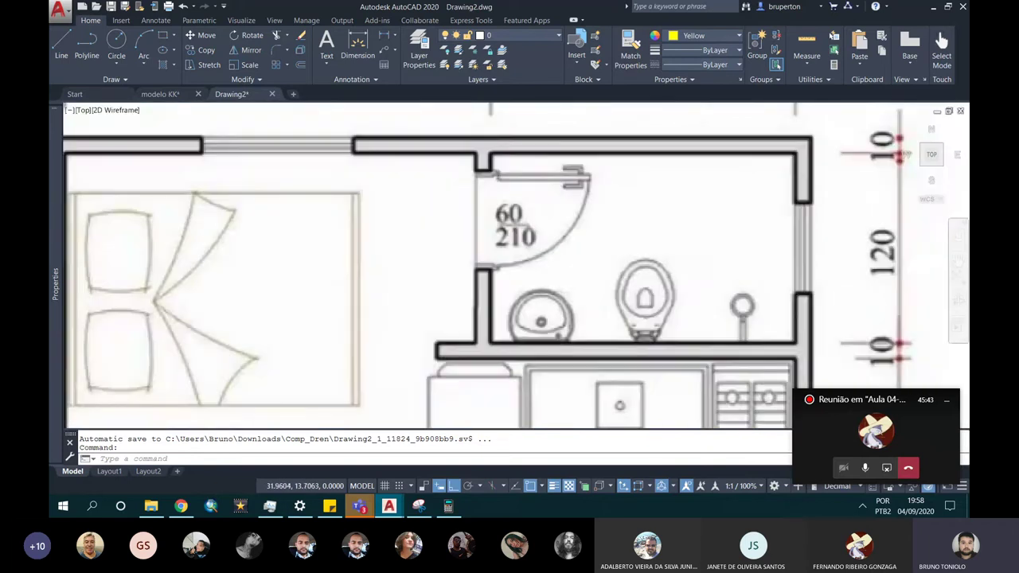
pyautogui.scroll(-4, 516, 137)
pyautogui.scroll(-2, 516, 137)
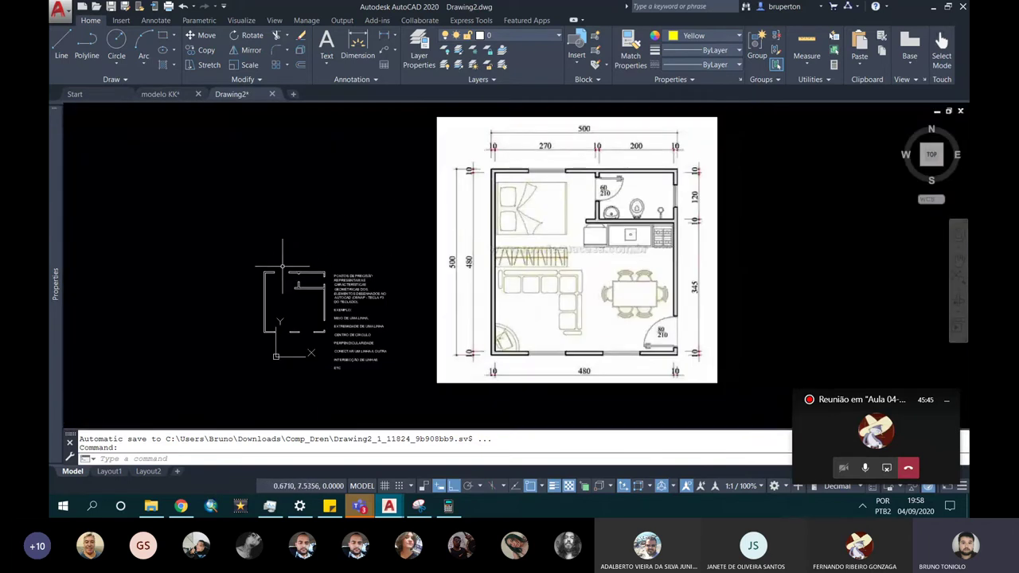
pyautogui.scroll(4, 271, 274)
pyautogui.scroll(4, 271, 275)
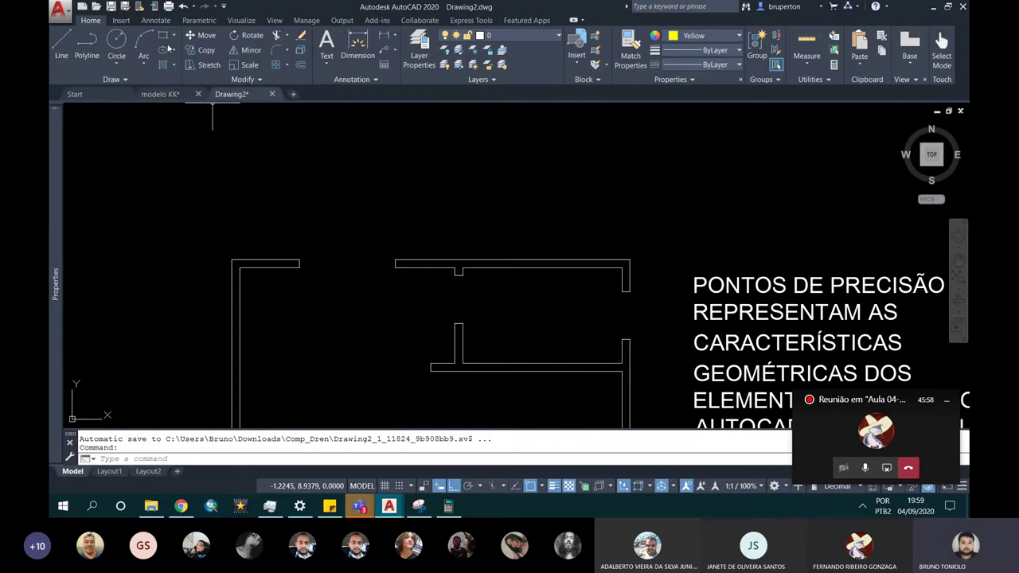
# Draw a yellow rectangle from the wall endpoint across the top wall's window gap.
pyautogui.click(164, 37)
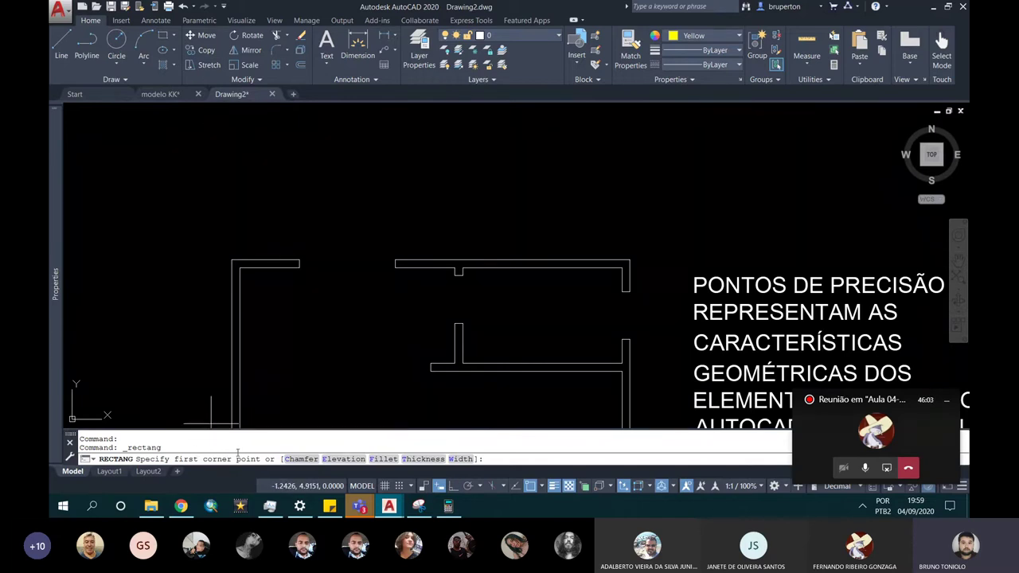
pyautogui.scroll(2, 329, 244)
pyautogui.scroll(3, 311, 268)
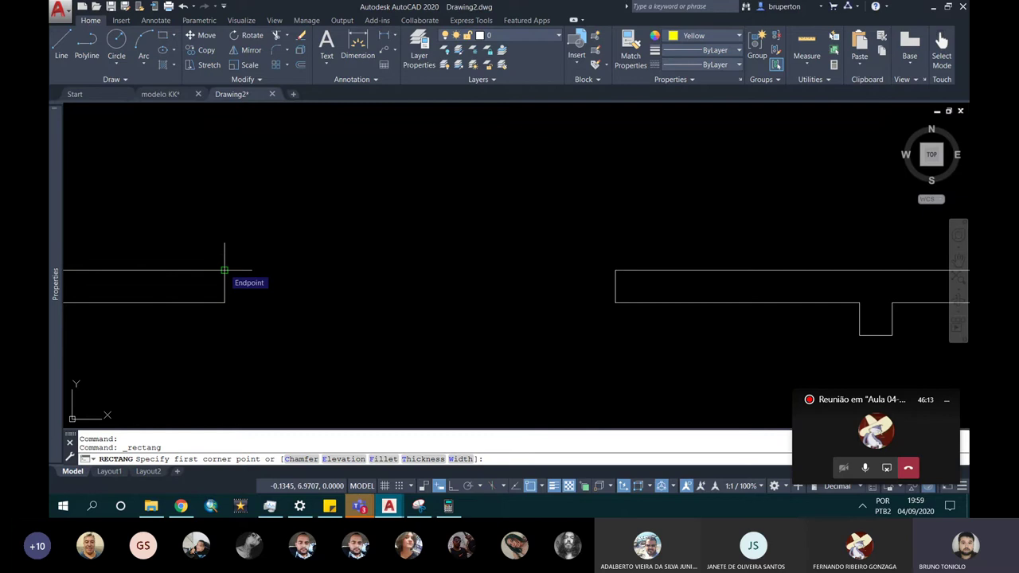
pyautogui.click(224, 270)
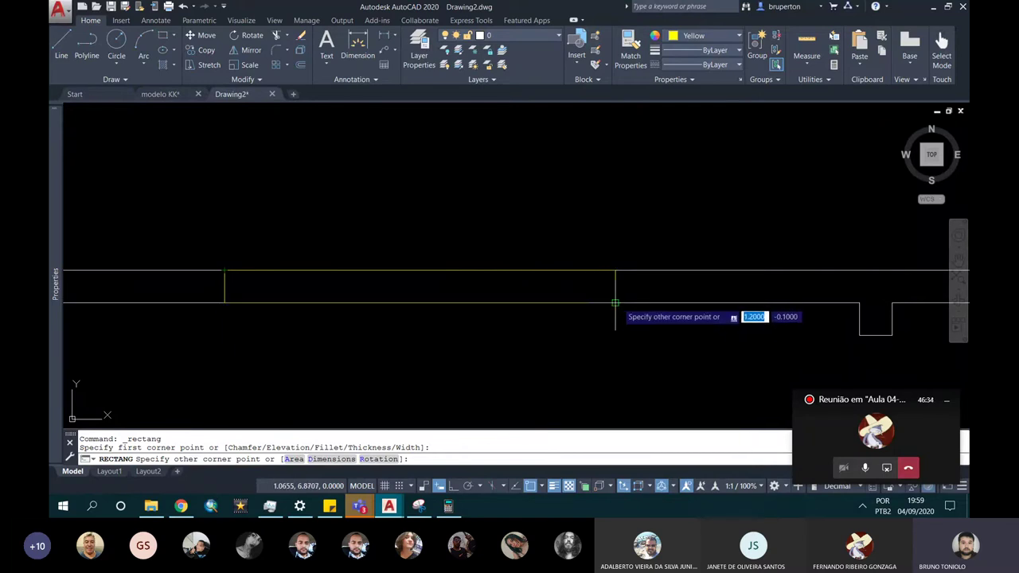
pyautogui.click(616, 302)
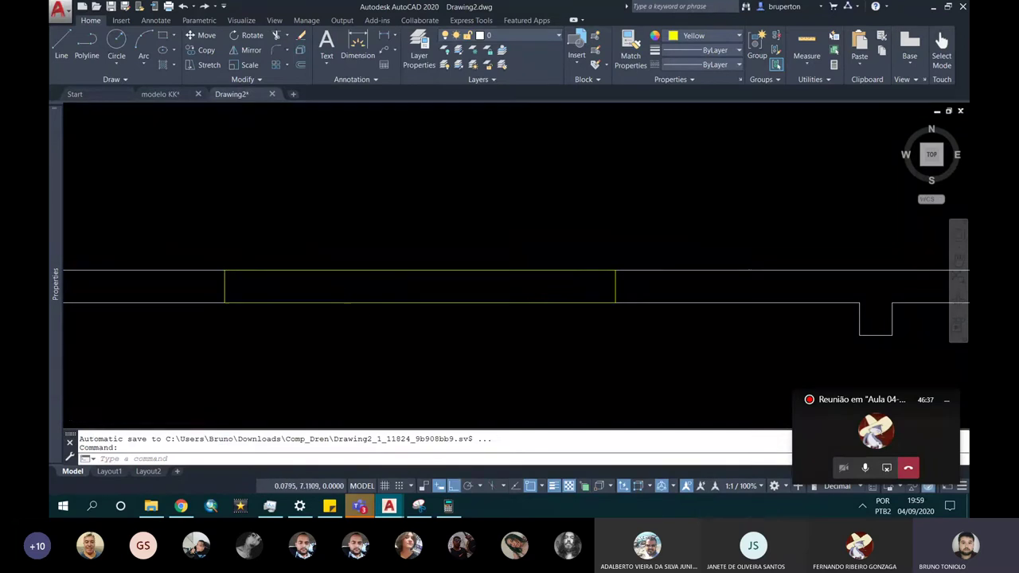
pyautogui.scroll(-5, 293, 225)
pyautogui.scroll(5, 466, 259)
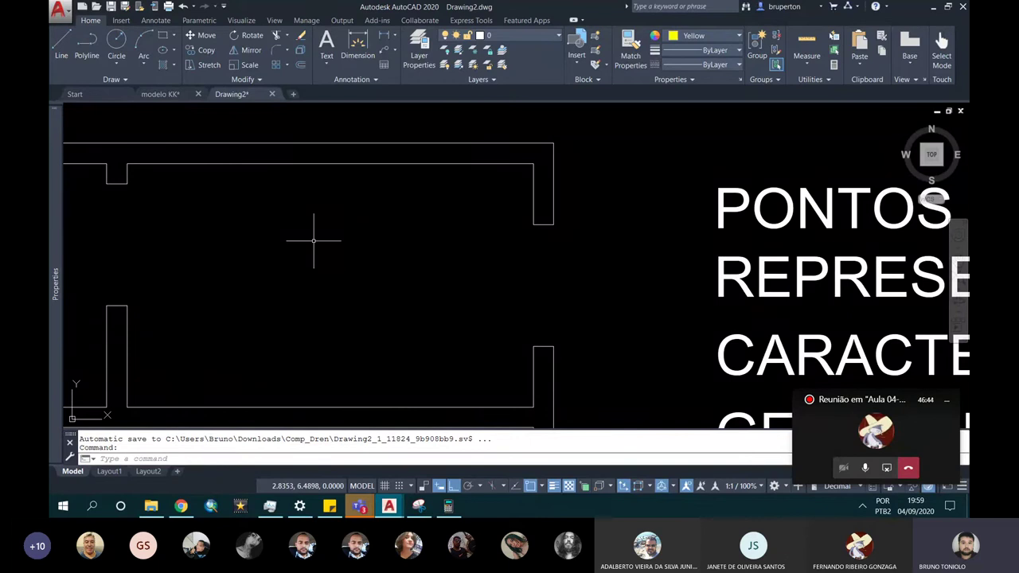
# Draw a yellow rectangle from the wall corner across the right wall's window gap, then view the whole plan.
pyautogui.write('REC')
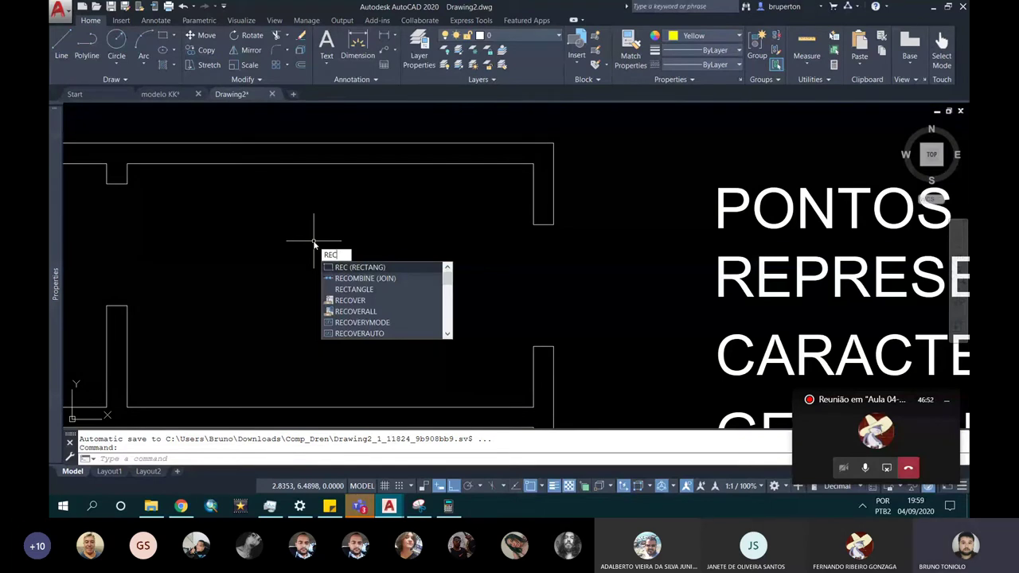
pyautogui.press('Return')
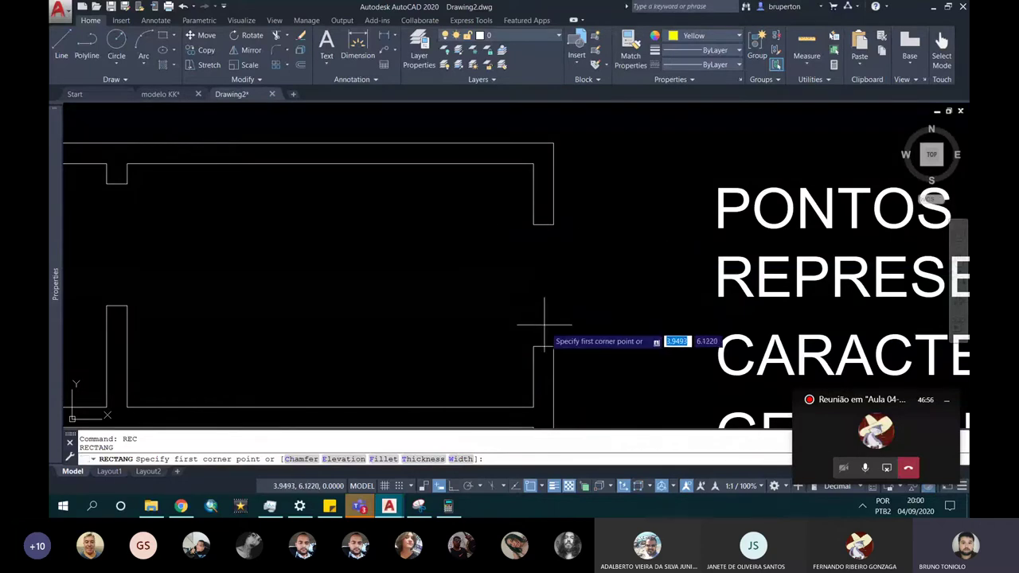
pyautogui.click(554, 224)
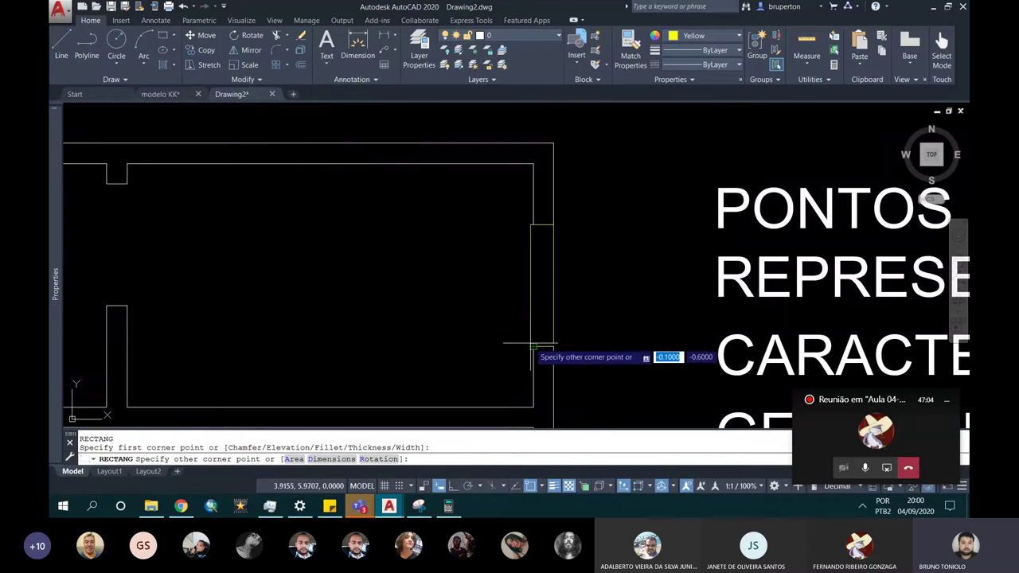
pyautogui.click(531, 344)
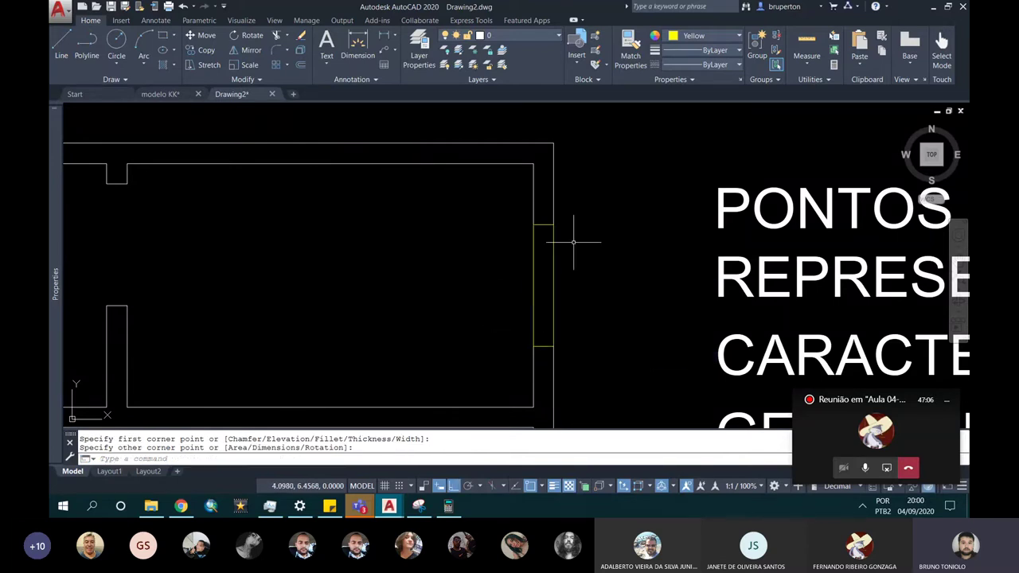
pyautogui.scroll(-2, 573, 242)
pyautogui.scroll(-2, 573, 242)
pyautogui.moveTo(477, 277); pyautogui.dragTo(493, 201, button='middle')
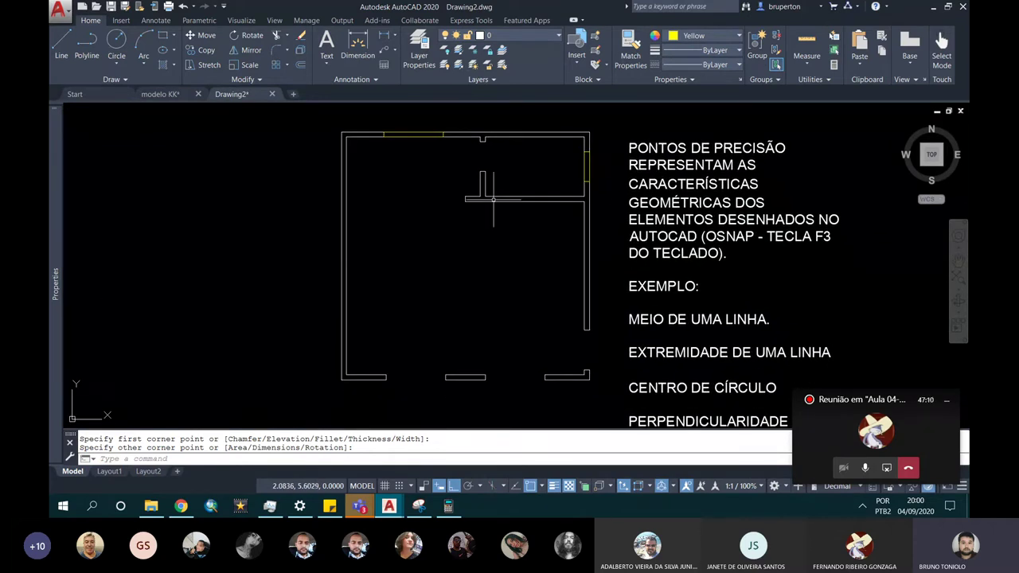
pyautogui.scroll(2, 430, 371)
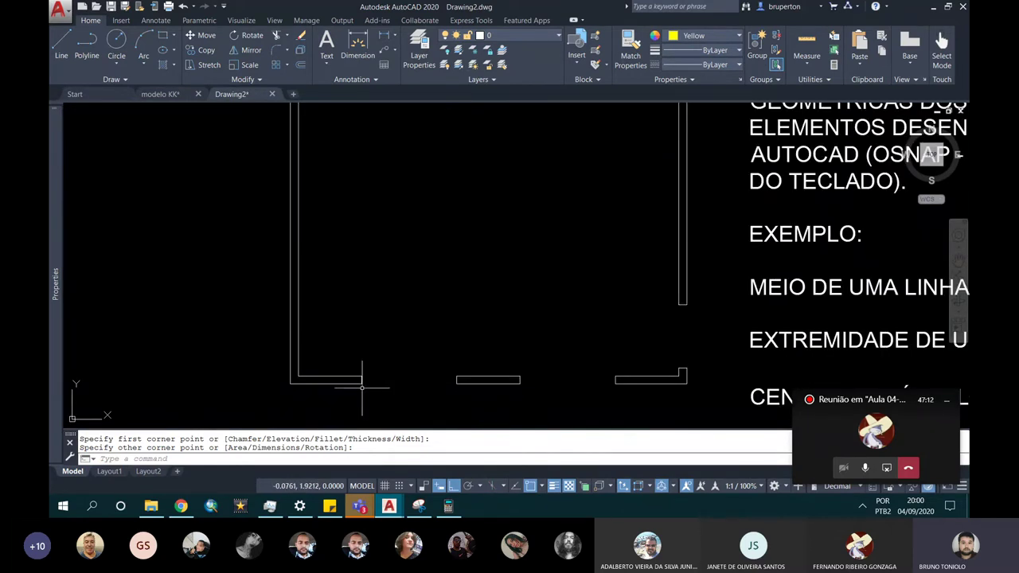
pyautogui.scroll(-2, 473, 361)
pyautogui.scroll(2, 413, 371)
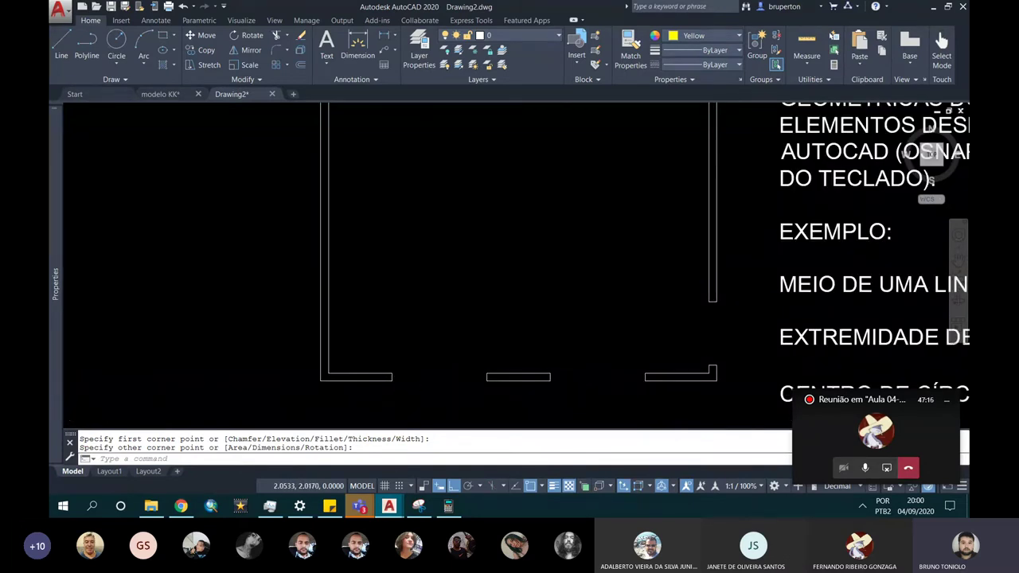
pyautogui.scroll(-2, 559, 376)
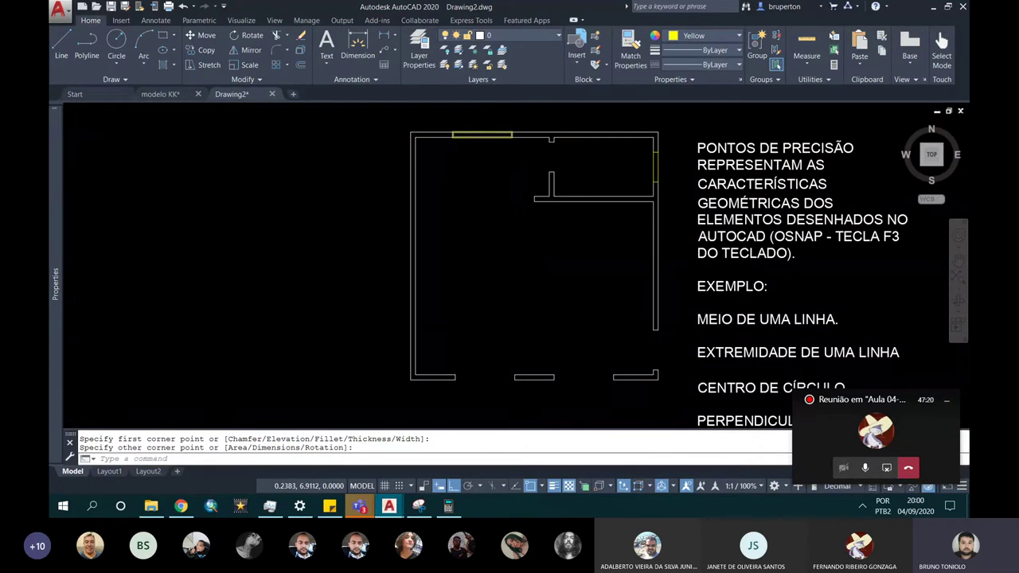
pyautogui.scroll(2, 474, 136)
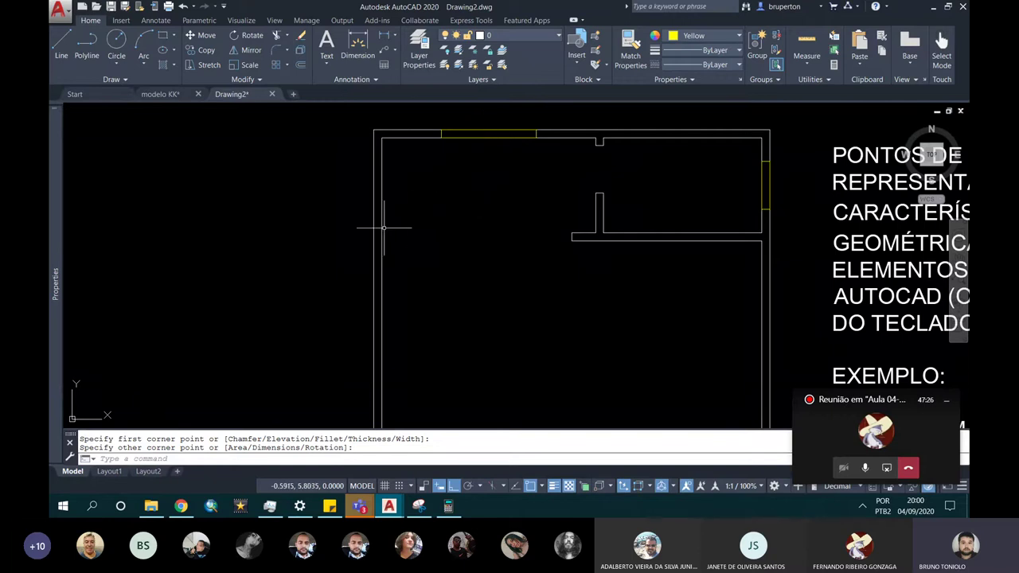
pyautogui.click(195, 52)
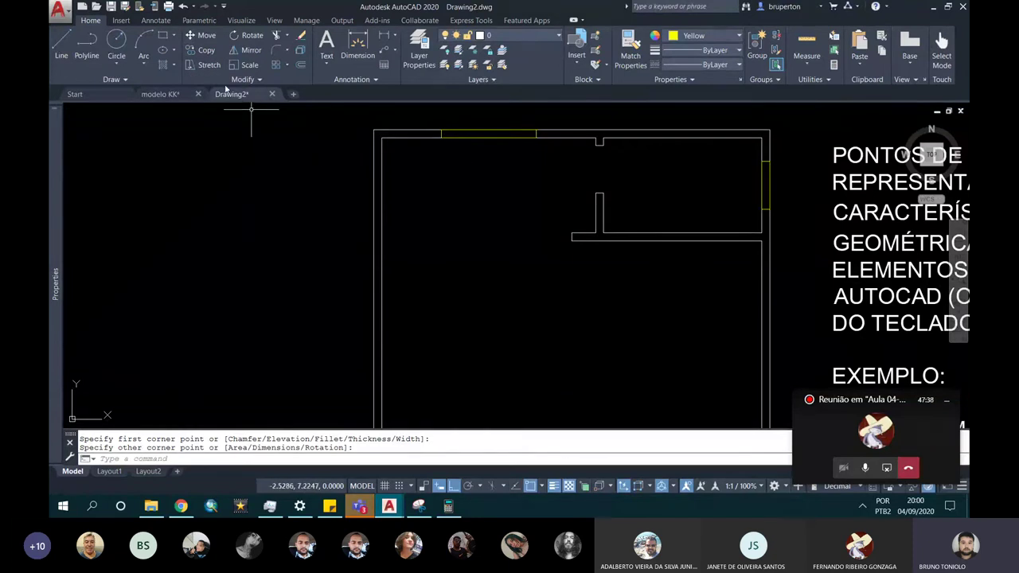
# Start COPY and select the window piece in the top wall.
pyautogui.click(207, 54)
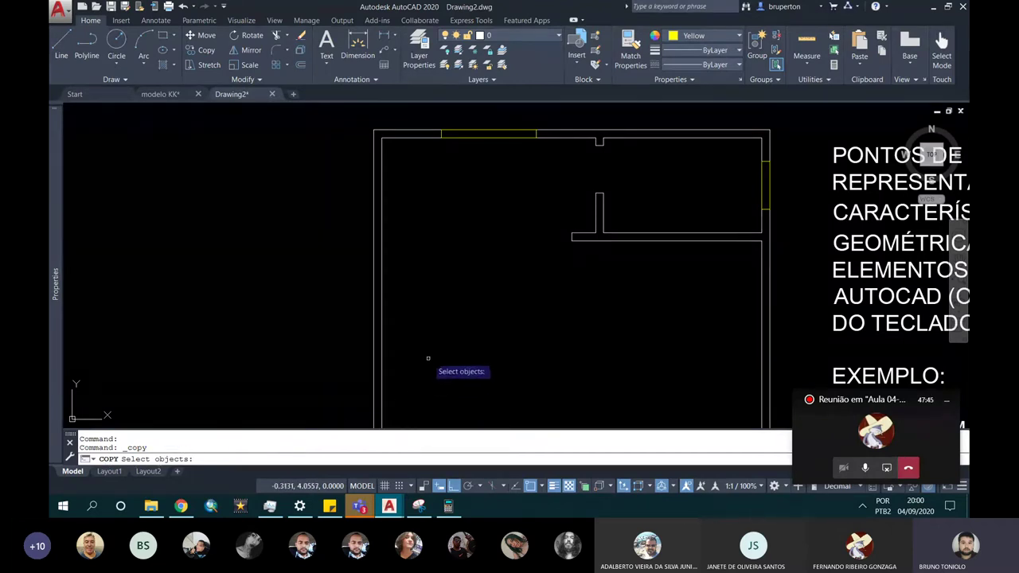
pyautogui.scroll(-2, 479, 163)
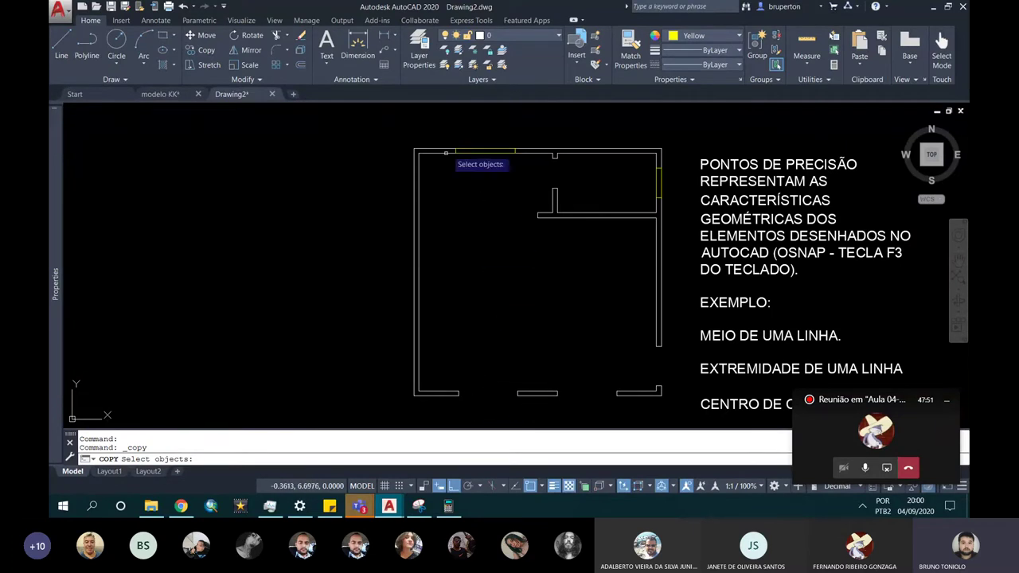
pyautogui.scroll(2, 464, 150)
pyautogui.scroll(1, 464, 151)
pyautogui.click(465, 168)
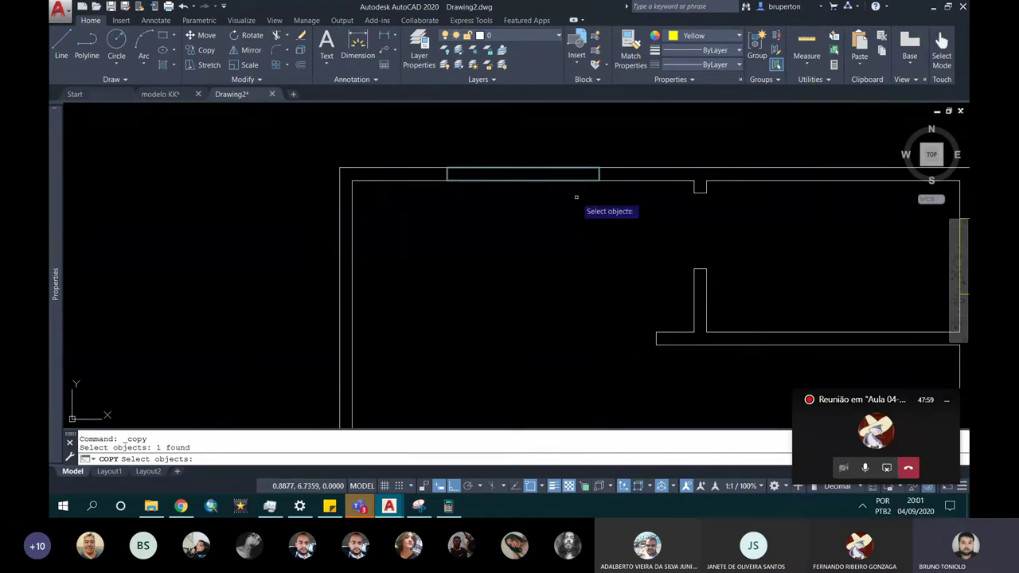
pyautogui.press('Return')
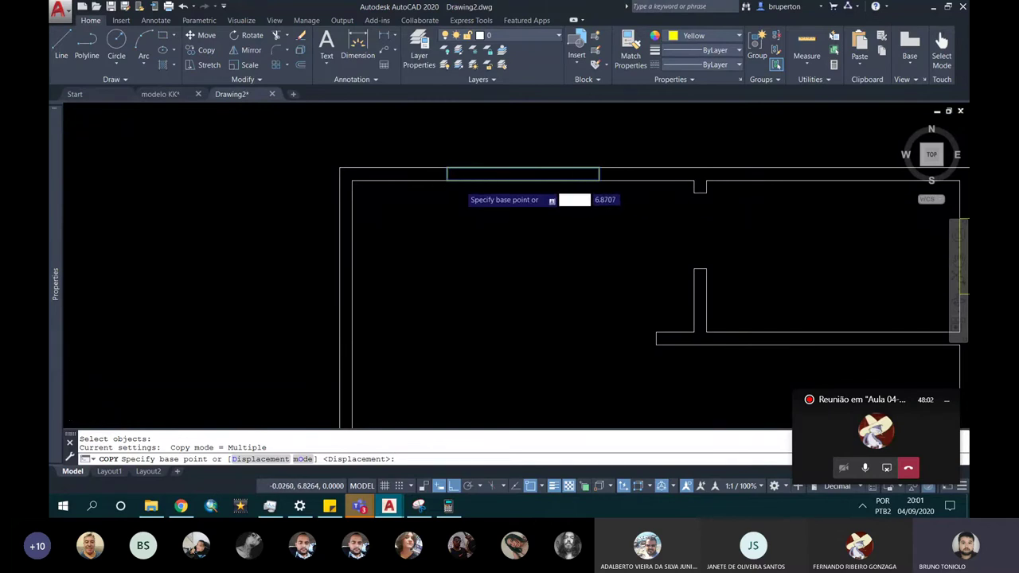
# From its corner, with Ortho off, place the window copy in the bottom wall.
pyautogui.scroll(2, 461, 186)
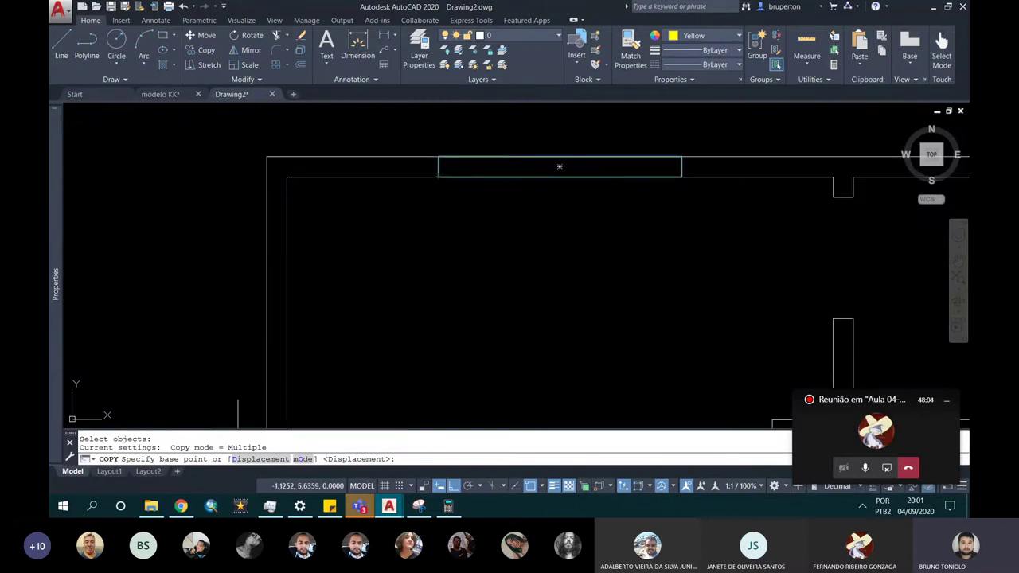
pyautogui.scroll(4, 437, 154)
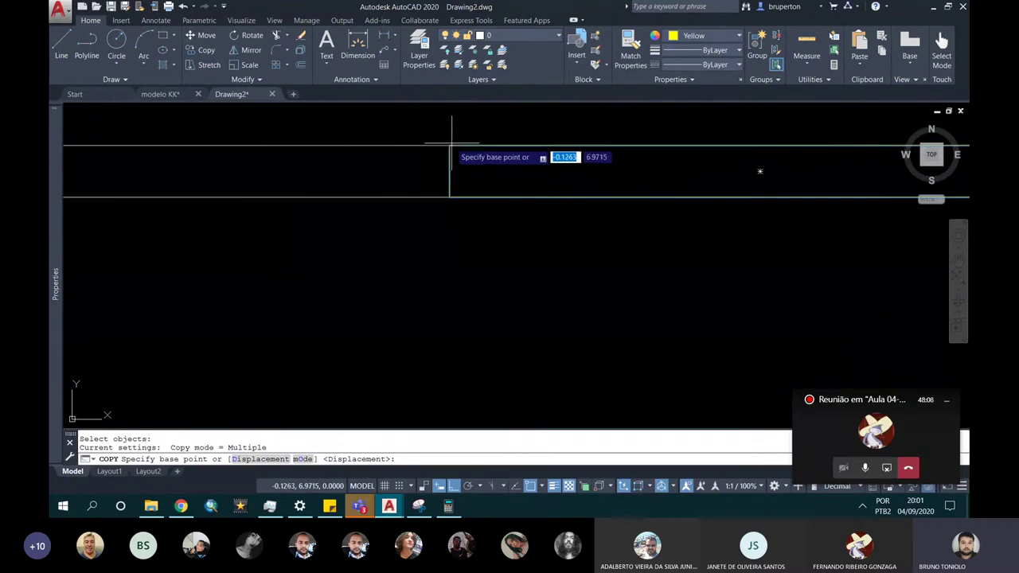
pyautogui.scroll(-3, 444, 131)
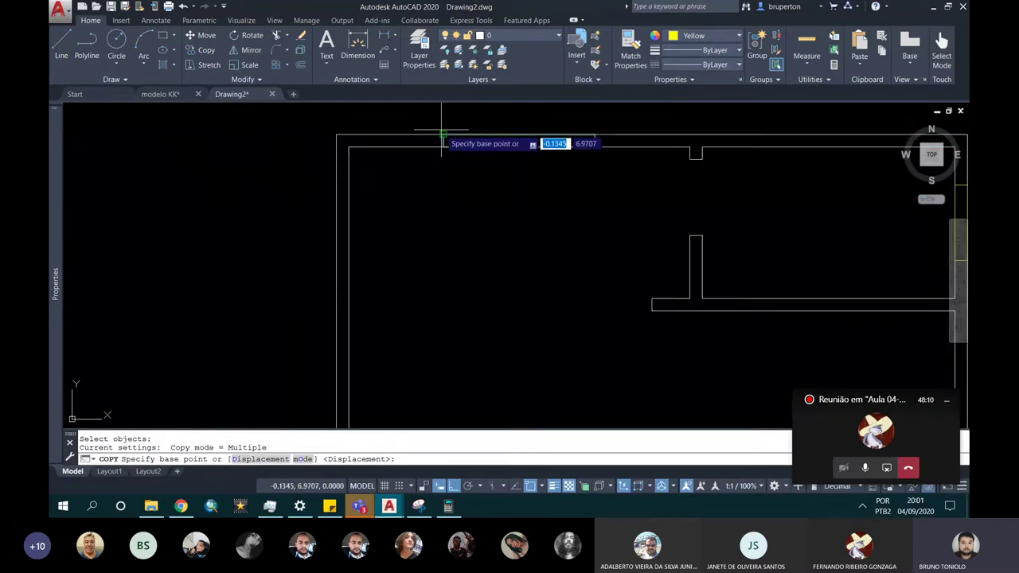
pyautogui.scroll(4, 443, 136)
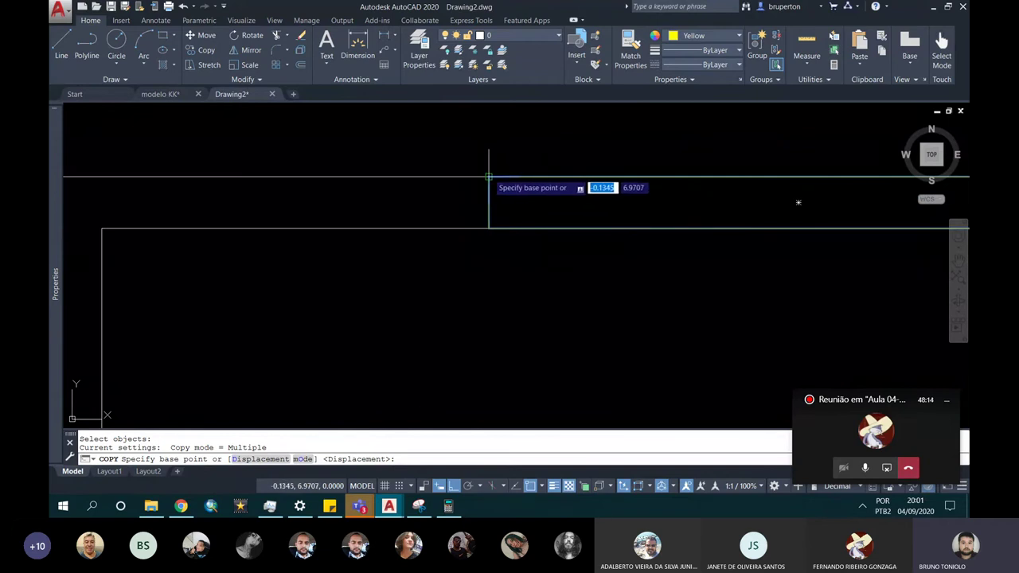
pyautogui.click(488, 176)
pyautogui.scroll(-3, 489, 183)
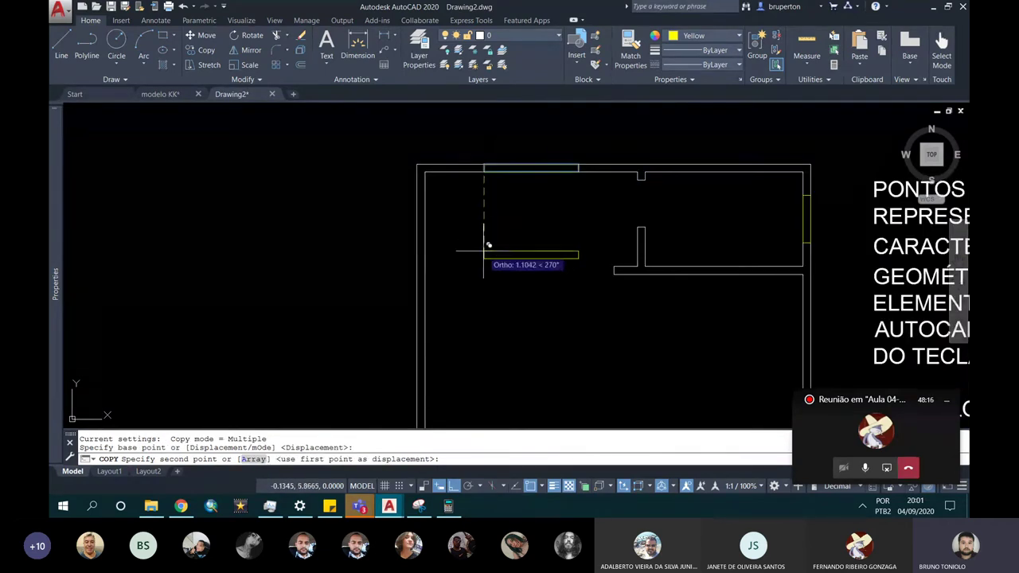
pyautogui.scroll(3, 487, 239)
pyautogui.scroll(-3, 491, 226)
pyautogui.scroll(3, 489, 226)
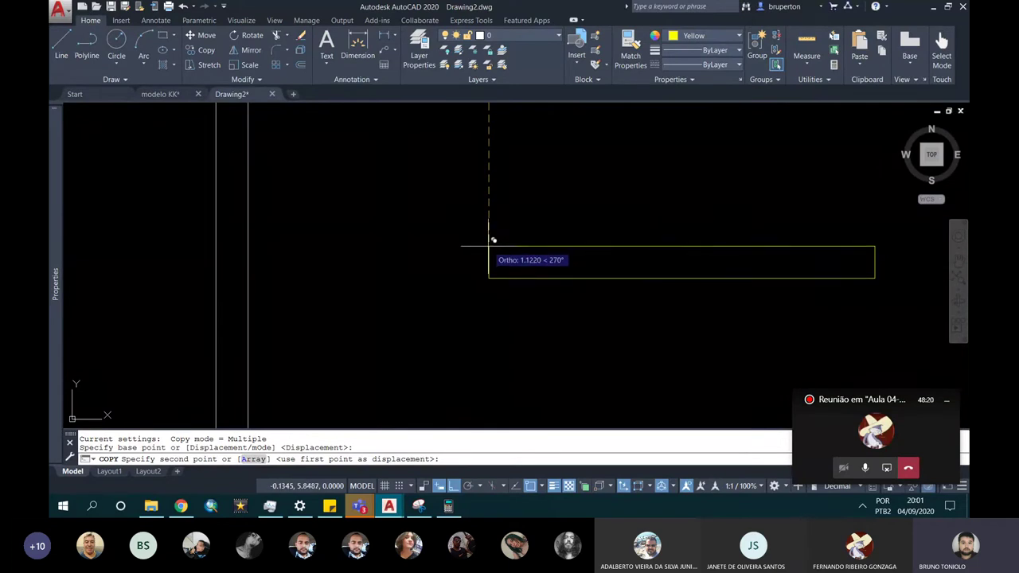
pyautogui.scroll(-5, 490, 215)
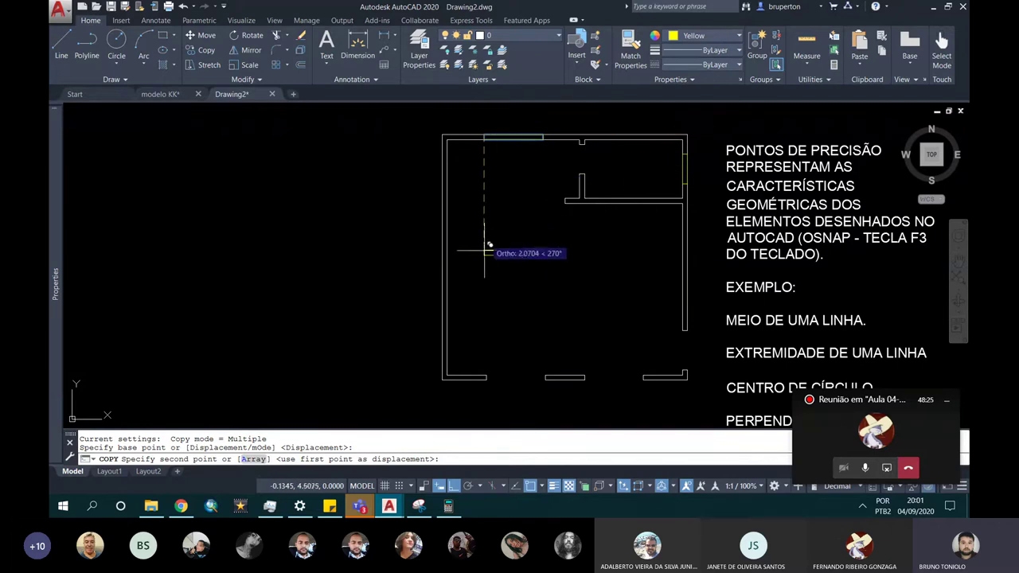
pyautogui.scroll(2, 483, 256)
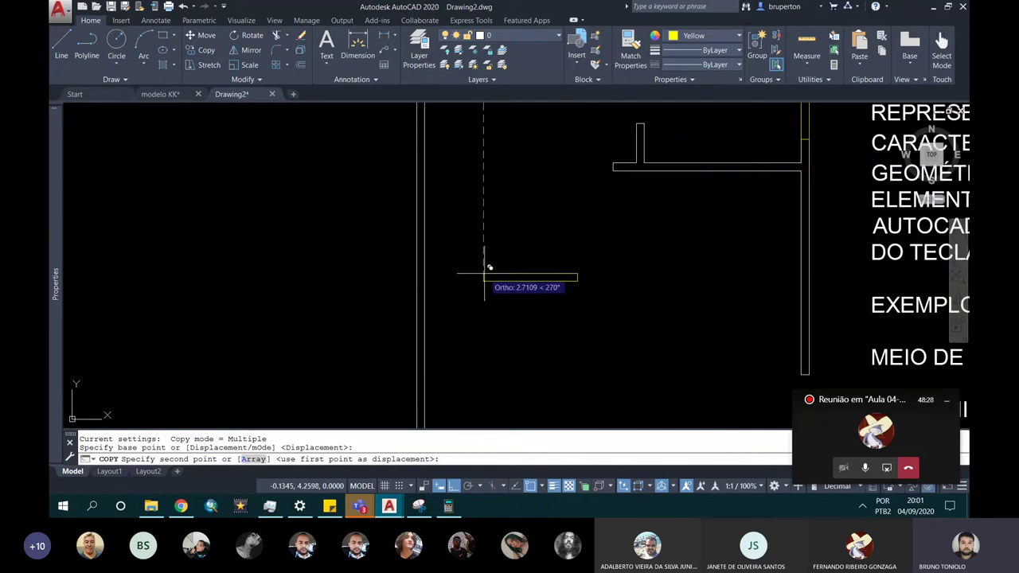
pyautogui.press('F8')
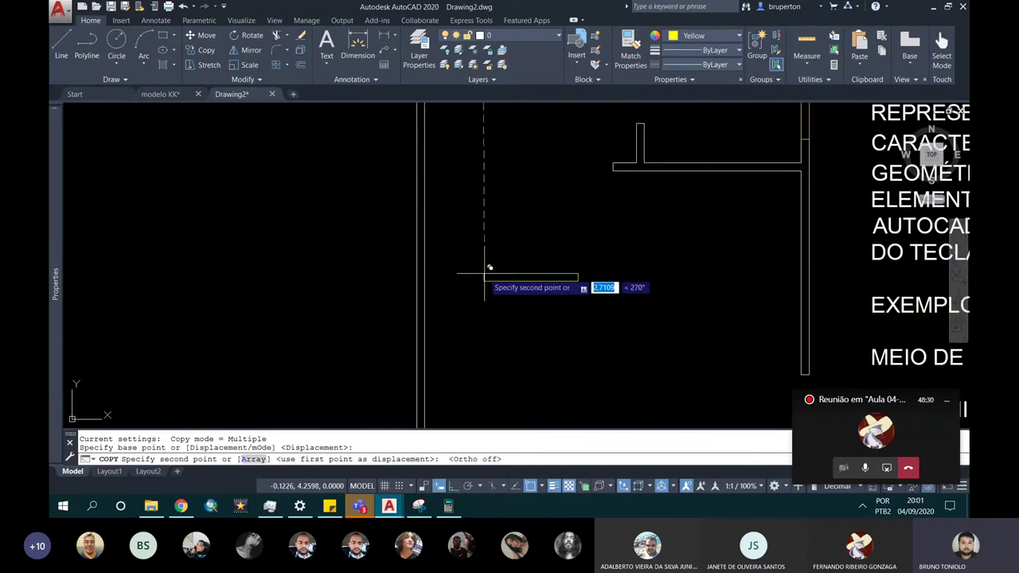
pyautogui.scroll(-2, 484, 273)
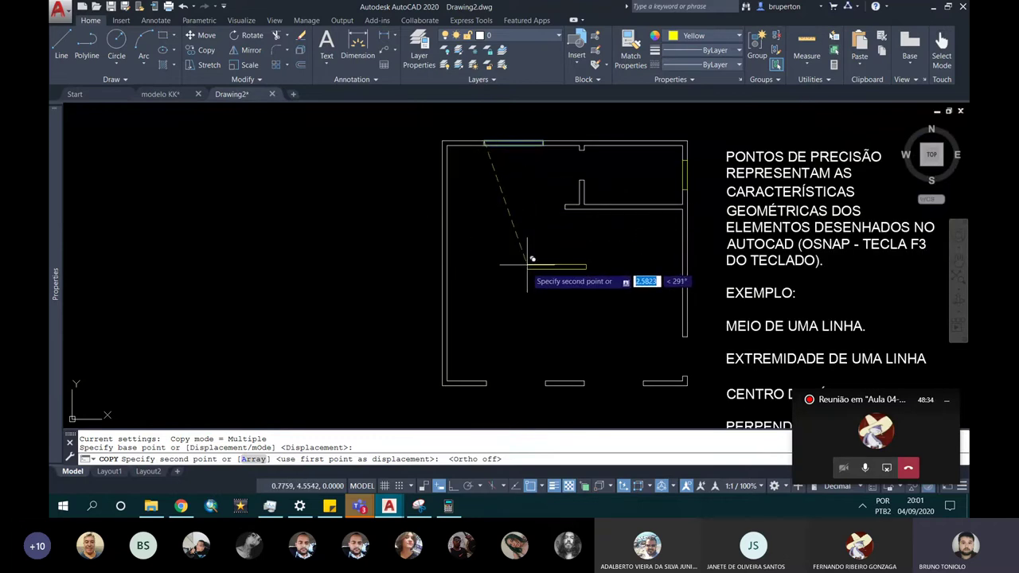
pyautogui.scroll(3, 495, 381)
pyautogui.scroll(2, 470, 364)
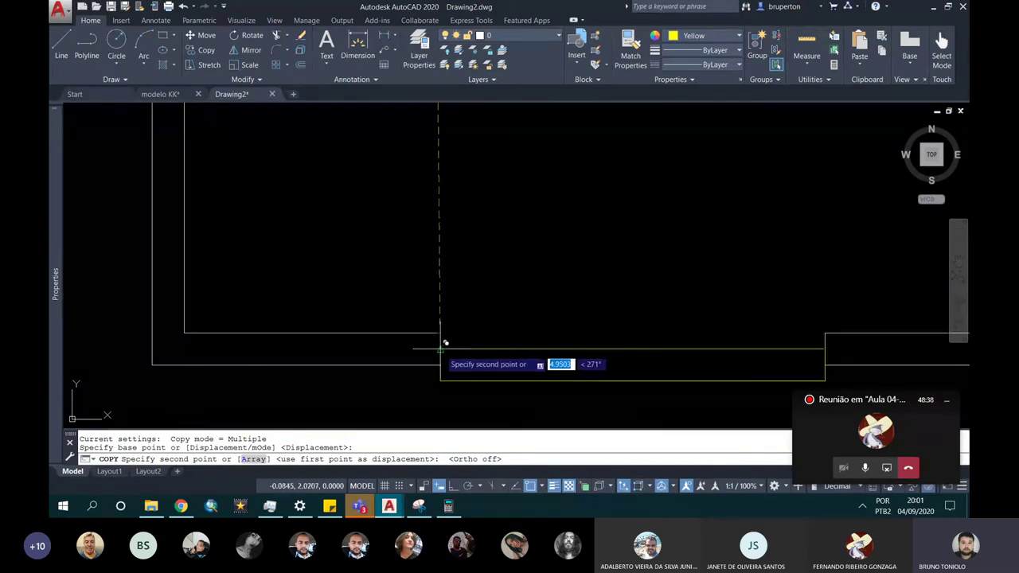
pyautogui.scroll(-2, 440, 348)
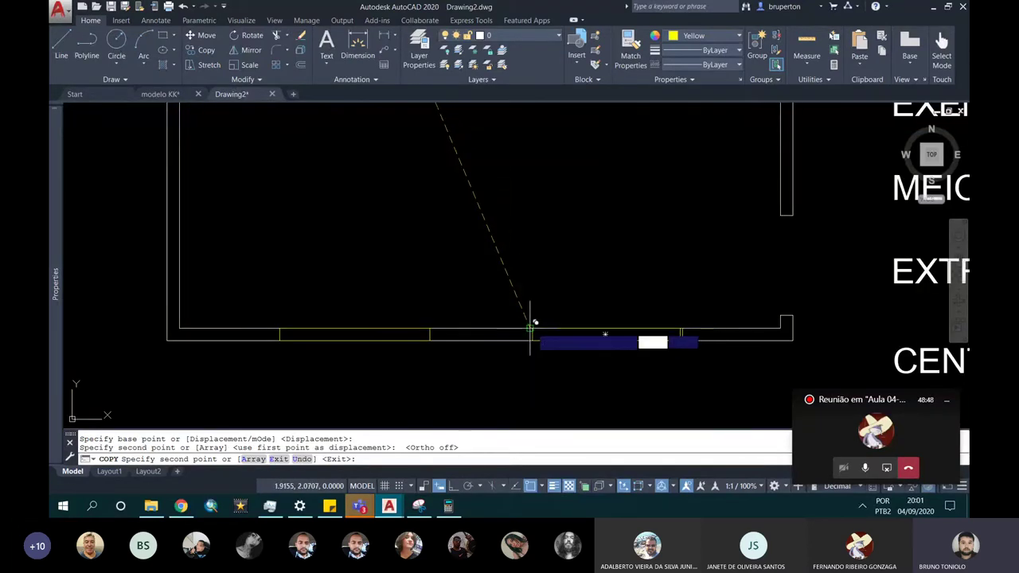
pyautogui.click(530, 326)
pyautogui.scroll(-2, 571, 358)
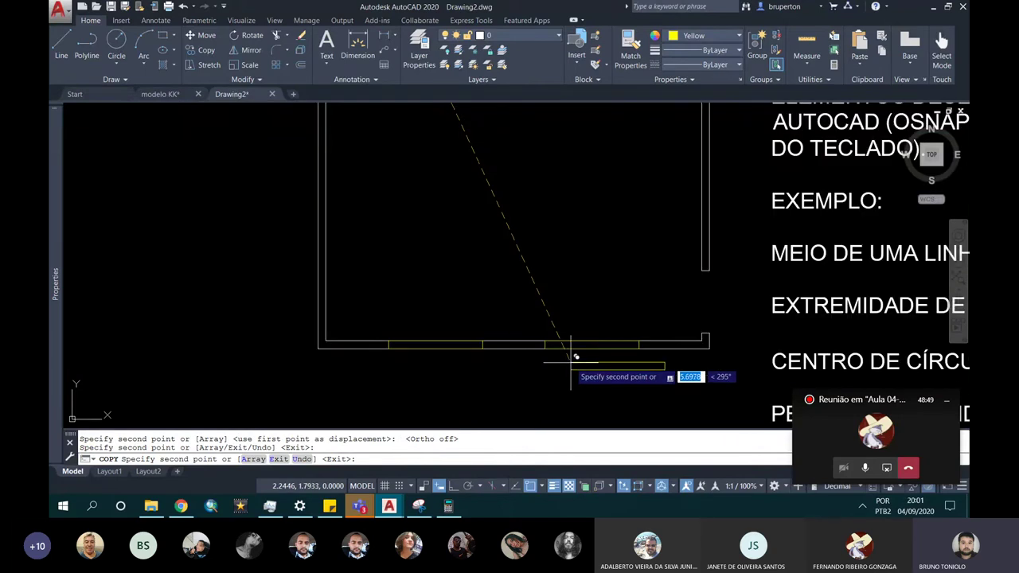
pyautogui.press('Escape')
pyautogui.scroll(-2, 540, 329)
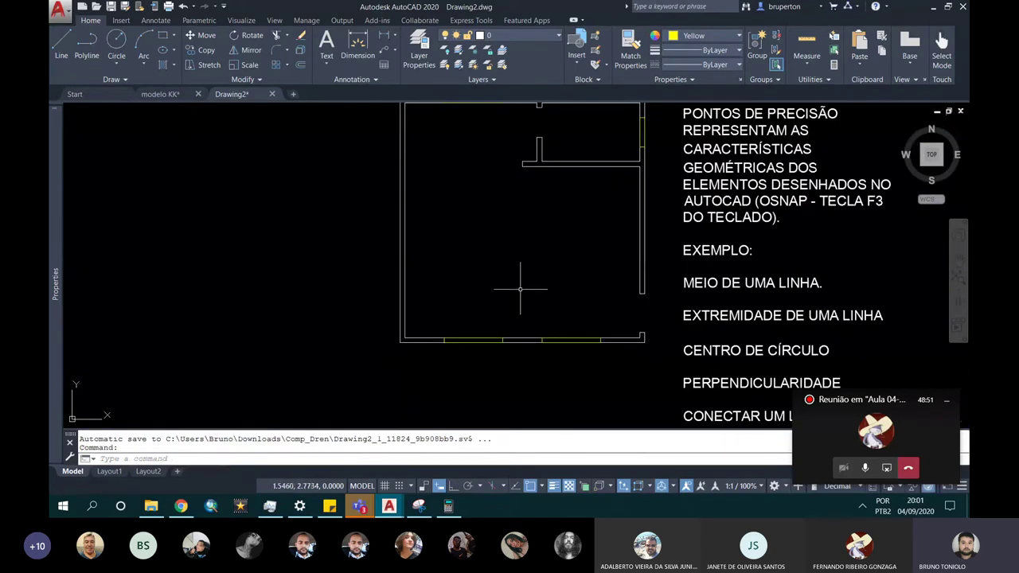
pyautogui.scroll(-1, 501, 183)
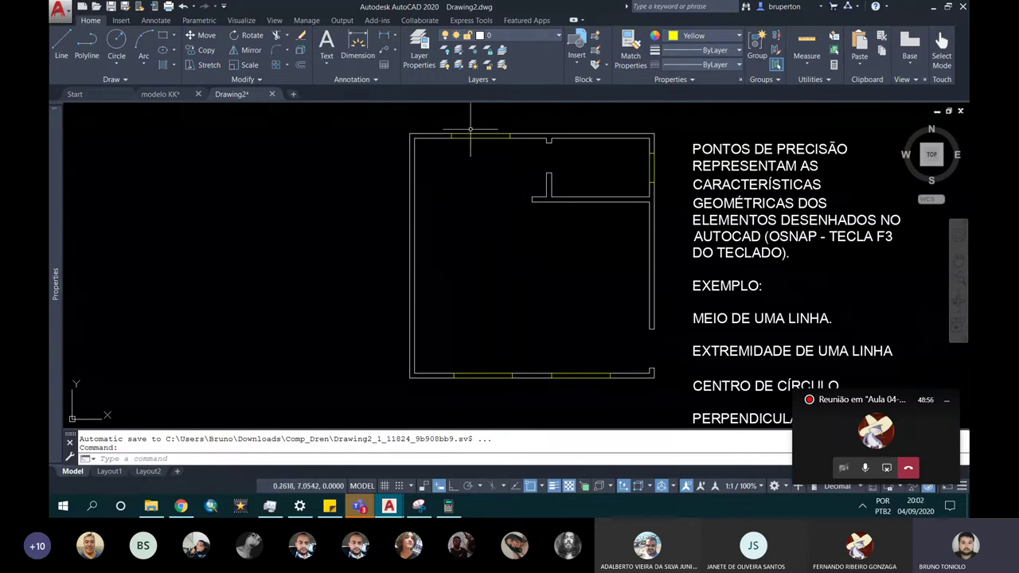
# Draw a glass line across the top-wall window from its left to right side.
pyautogui.scroll(2, 469, 129)
pyautogui.scroll(1, 446, 152)
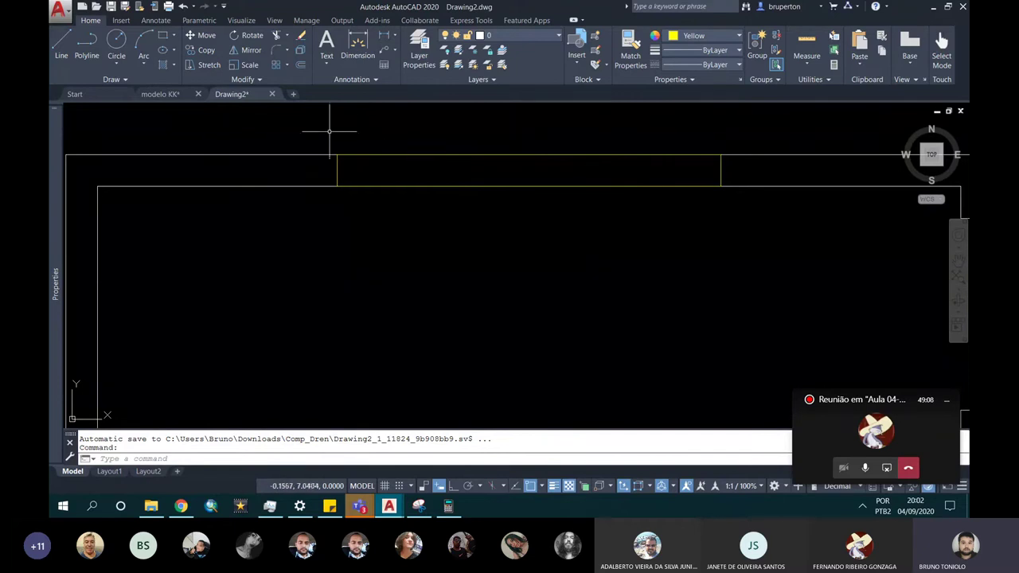
pyautogui.click(62, 44)
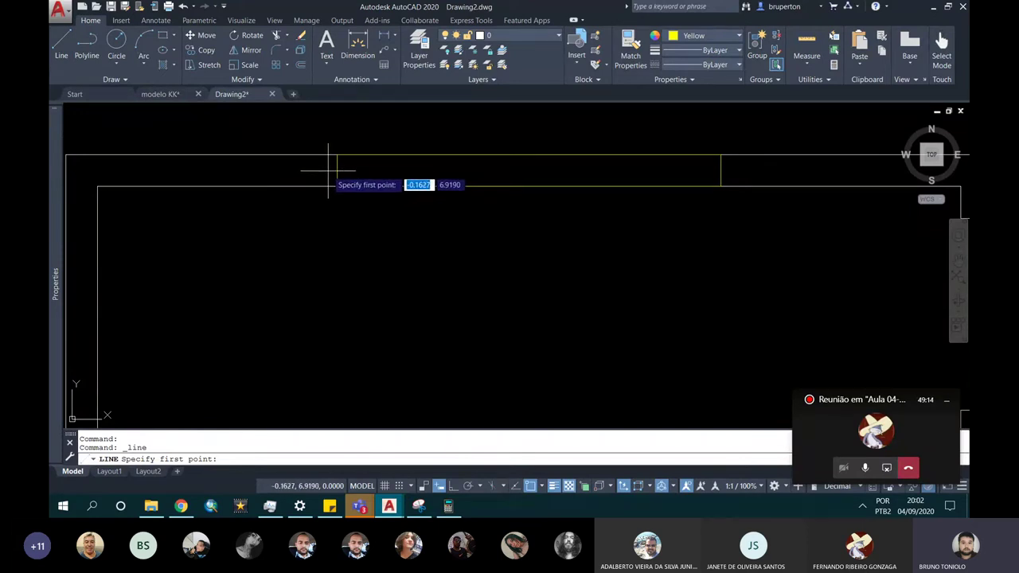
pyautogui.scroll(3, 318, 164)
pyautogui.scroll(2, 350, 176)
pyautogui.click(355, 175)
pyautogui.scroll(-3, 354, 177)
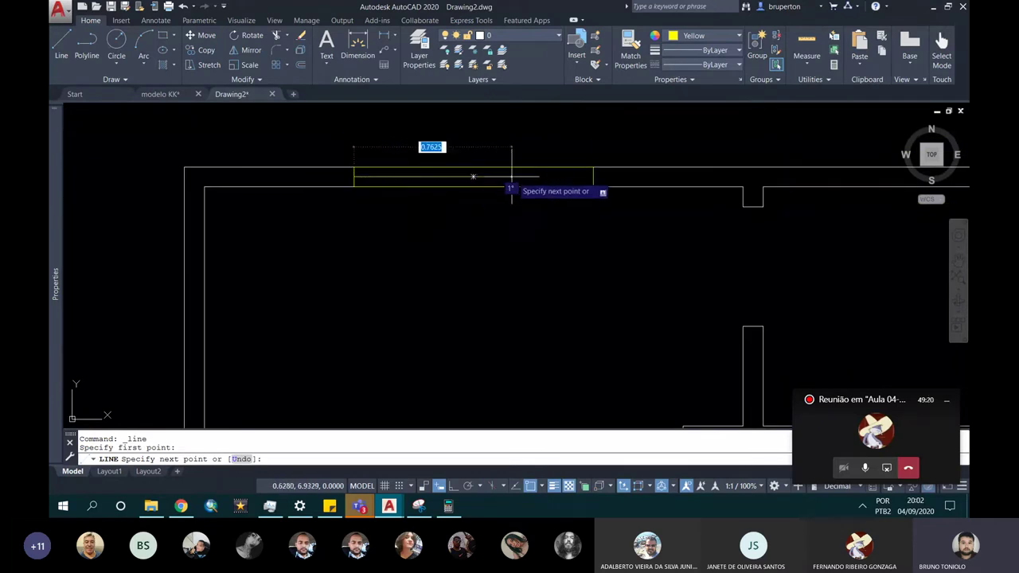
pyautogui.scroll(5, 540, 180)
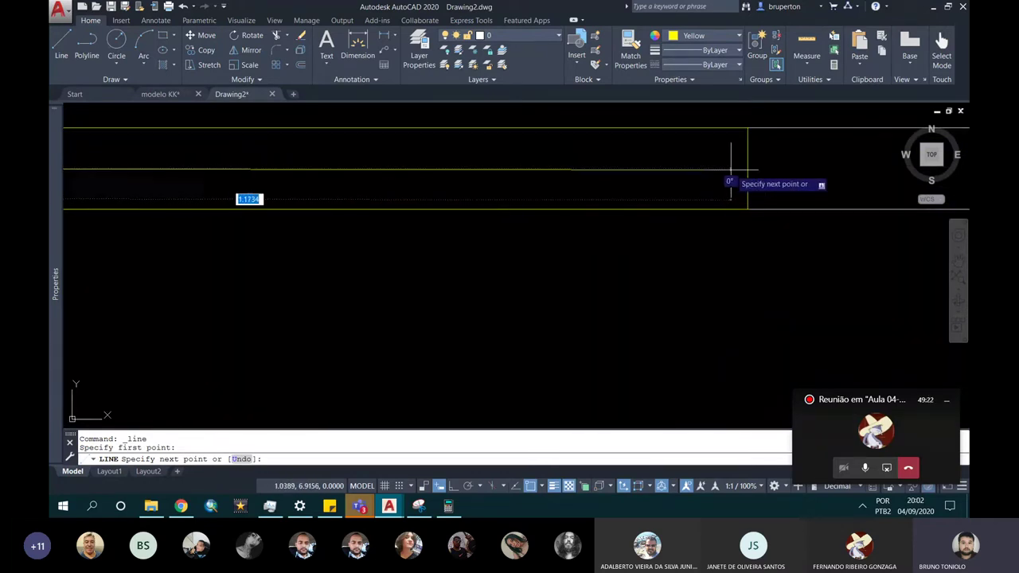
pyautogui.click(747, 168)
pyautogui.scroll(-1, 719, 159)
pyautogui.scroll(-3, 709, 173)
pyautogui.press('Return')
# Draw a vertical glass line down the middle of the right-wall window.
pyautogui.moveTo(723, 204); pyautogui.dragTo(316, 199, button='middle')
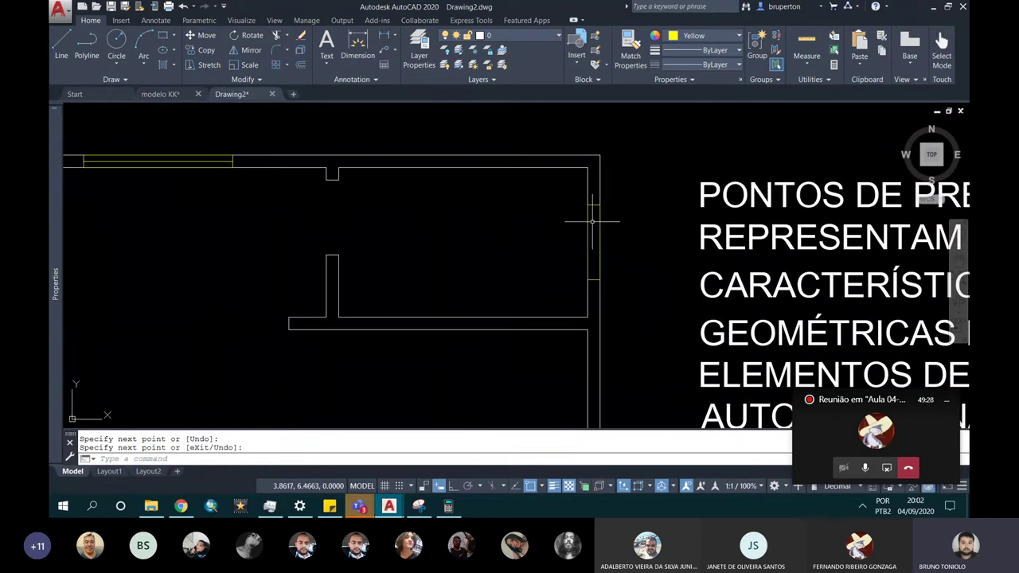
pyautogui.scroll(4, 620, 228)
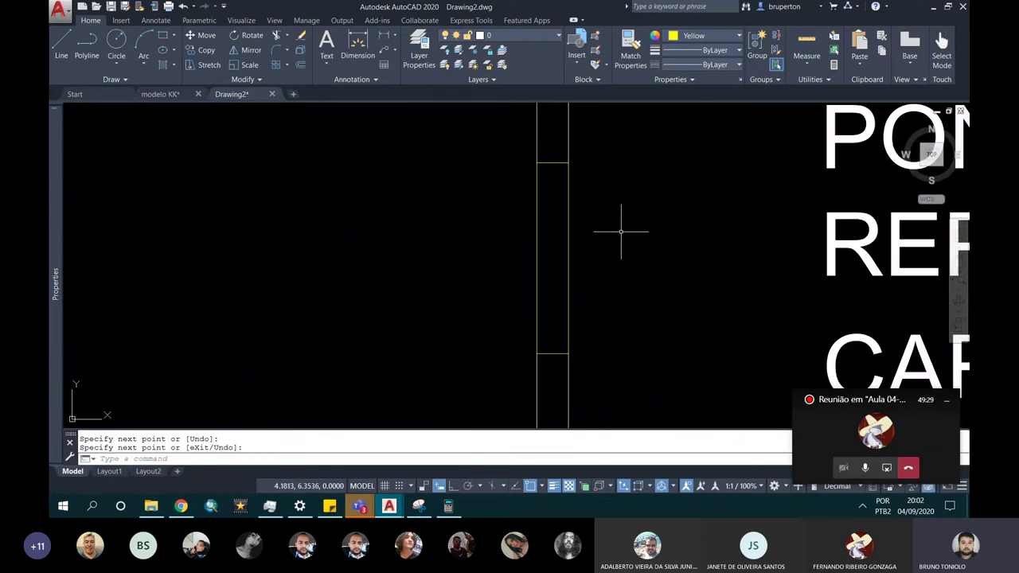
pyautogui.click(66, 51)
pyautogui.click(552, 163)
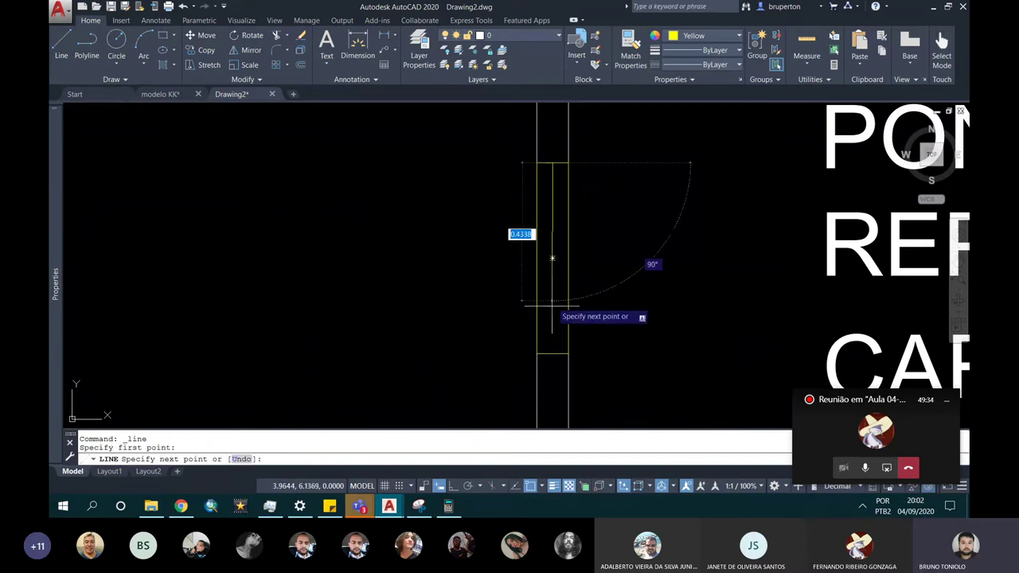
pyautogui.click(553, 352)
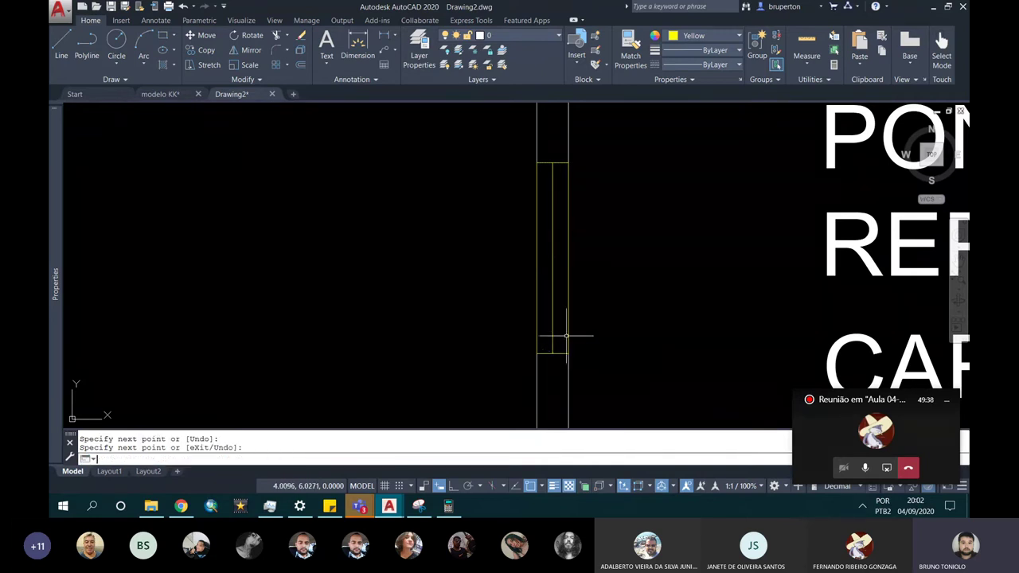
pyautogui.scroll(-5, 566, 336)
pyautogui.scroll(1, 493, 334)
pyautogui.scroll(4, 387, 319)
# Draw a horizontal glass line across the bottom-wall window from its left end.
pyautogui.scroll(2, 364, 346)
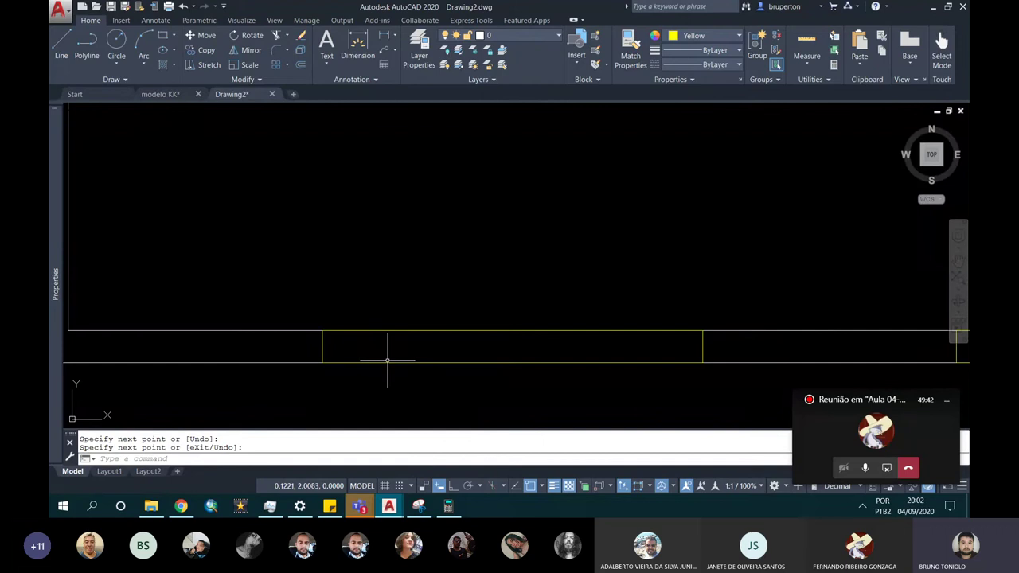
pyautogui.press('Return')
pyautogui.press('Return')
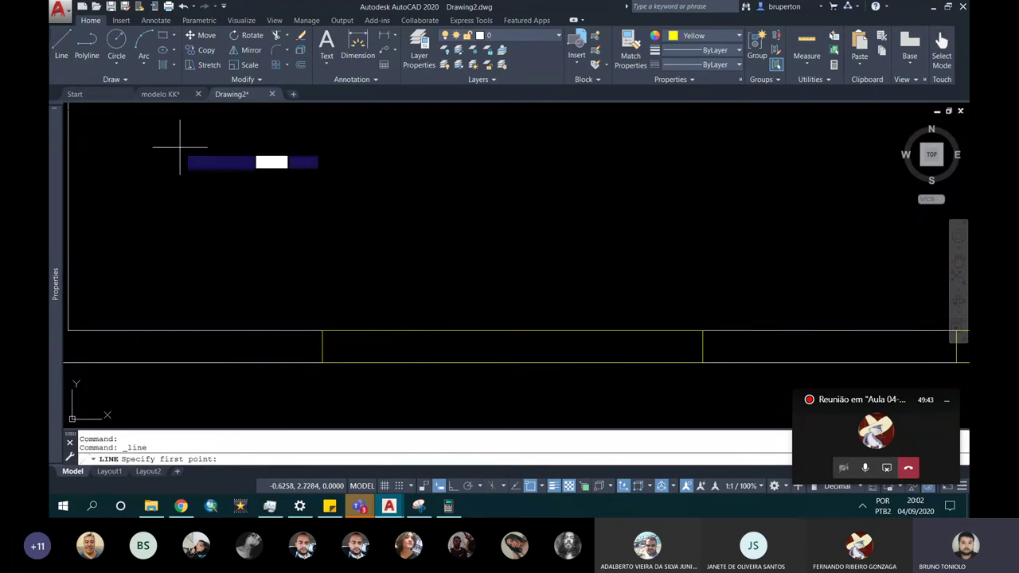
pyautogui.click(321, 347)
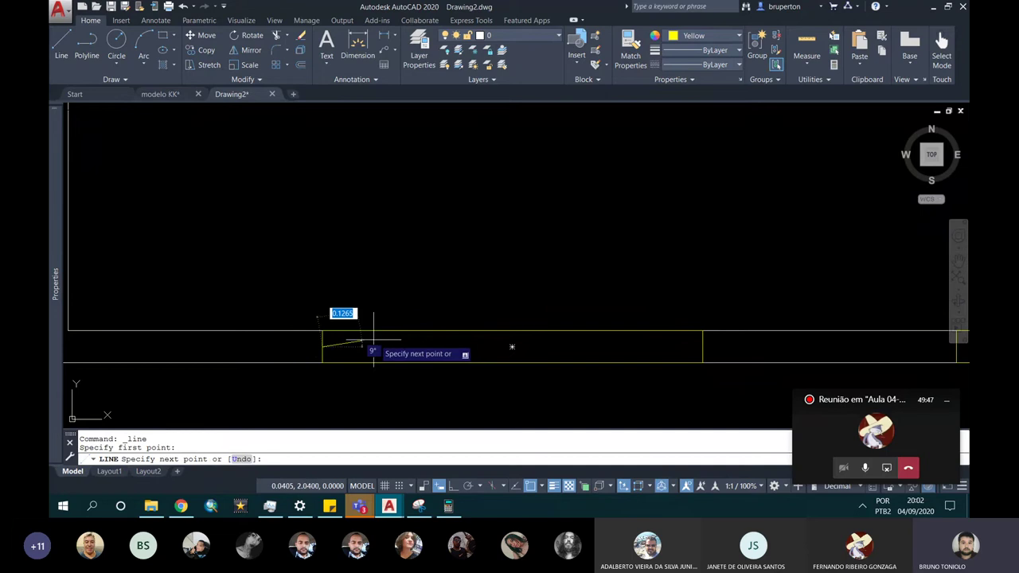
pyautogui.click(702, 347)
pyautogui.scroll(-5, 702, 347)
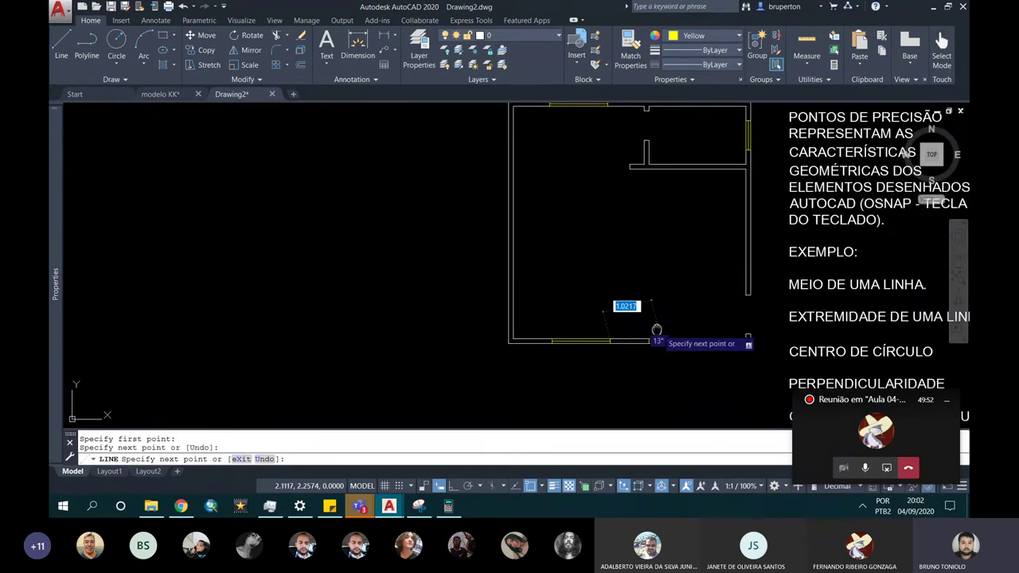
pyautogui.scroll(4, 545, 319)
pyautogui.press('Escape')
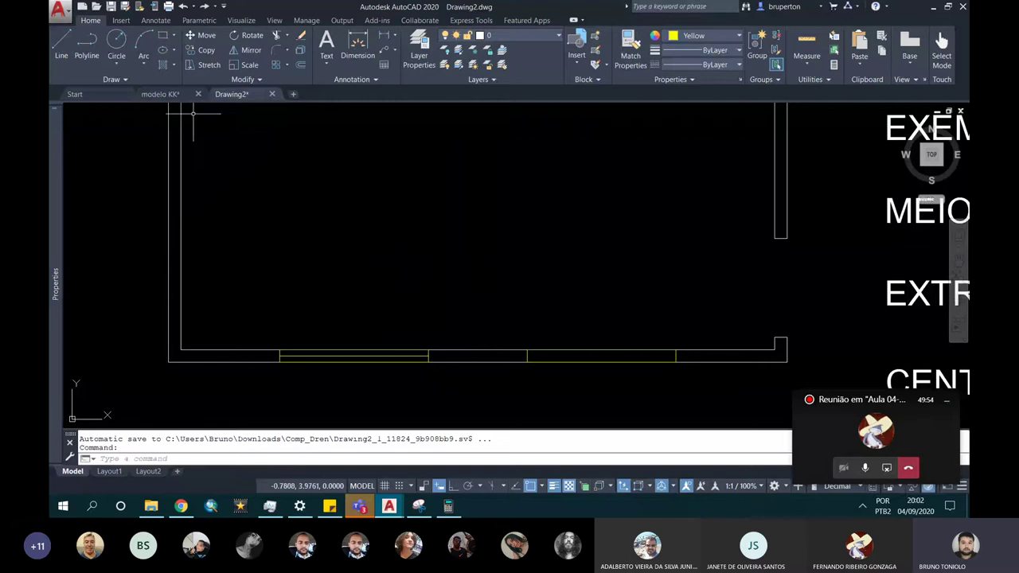
# Draw a second 1.2-long window line in the bottom wall ending at the midpoint.
pyautogui.click(62, 46)
pyautogui.scroll(2, 676, 344)
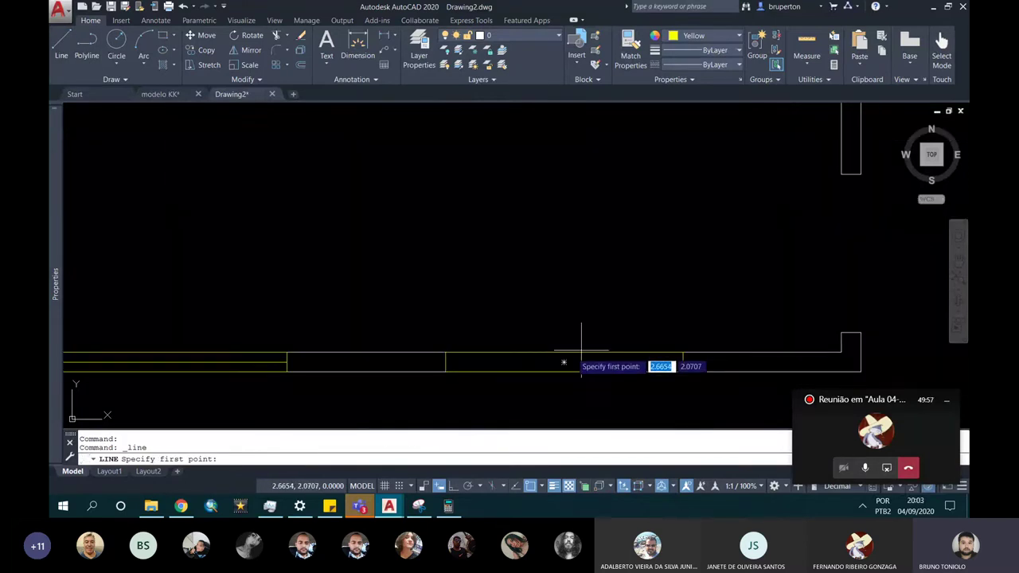
pyautogui.click(942, 402)
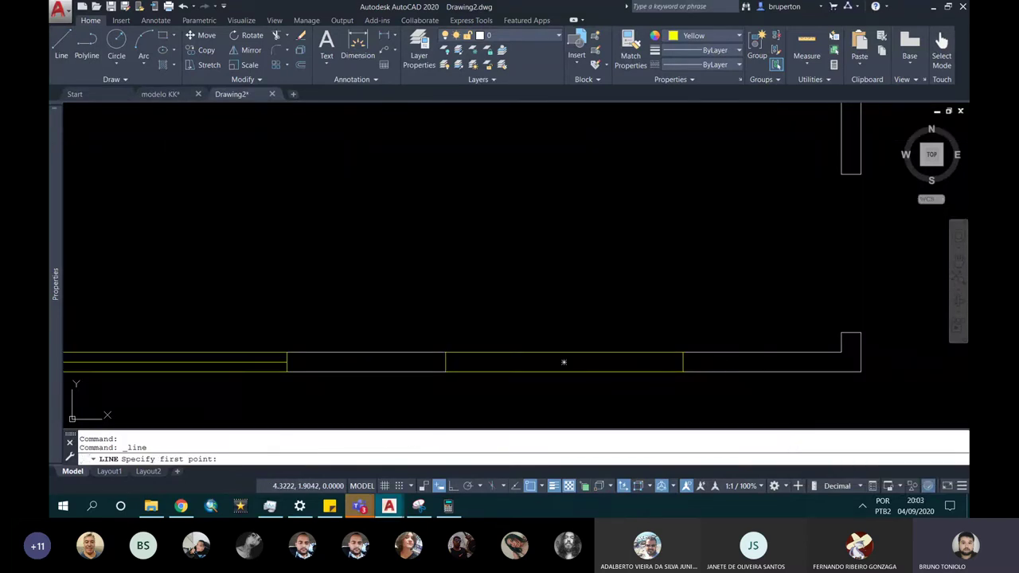
pyautogui.click(445, 363)
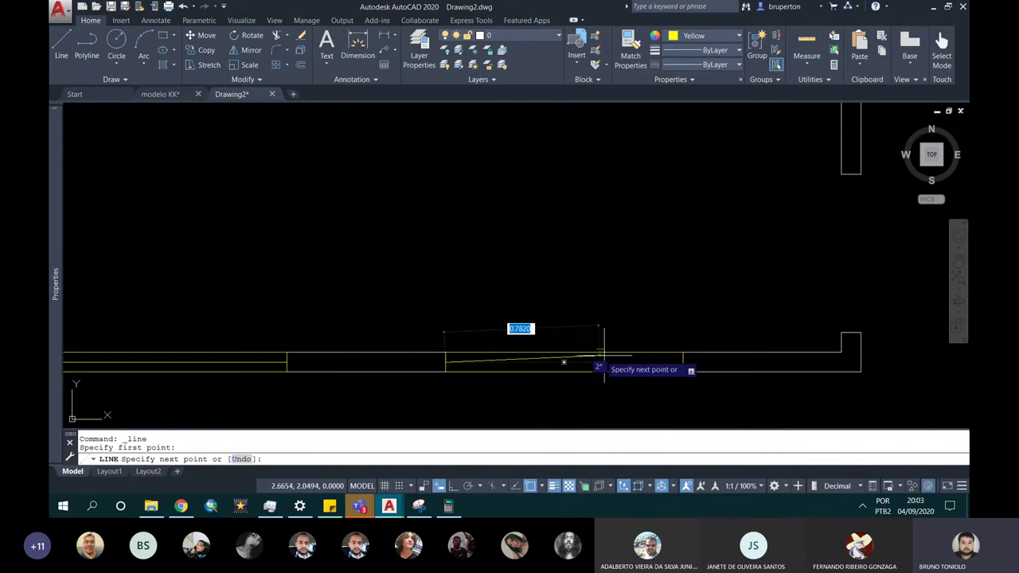
pyautogui.click(682, 363)
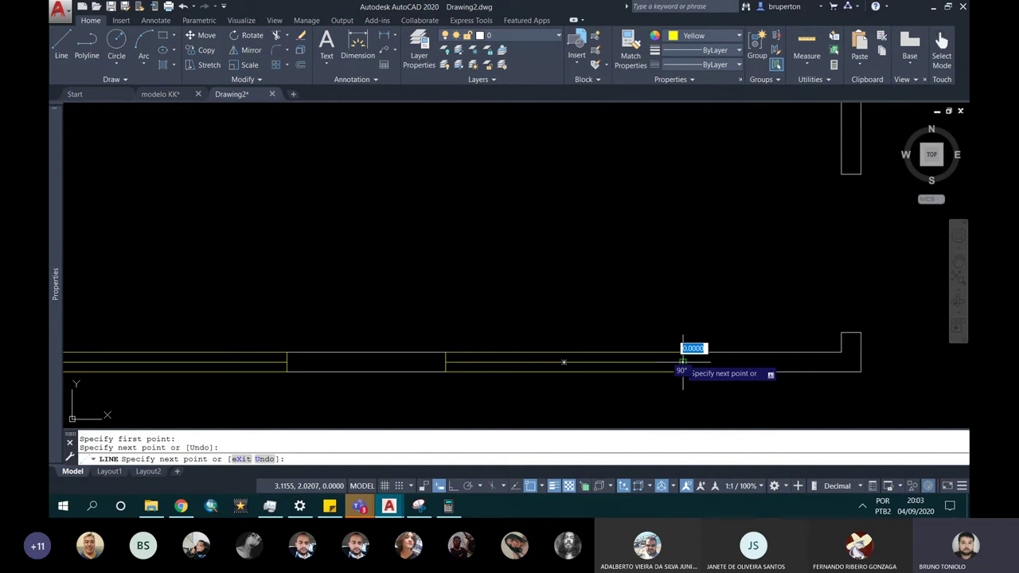
pyautogui.press('Return')
pyautogui.scroll(-3, 580, 353)
pyautogui.scroll(5, 554, 272)
pyautogui.scroll(-2, 554, 271)
pyautogui.scroll(-1, 509, 280)
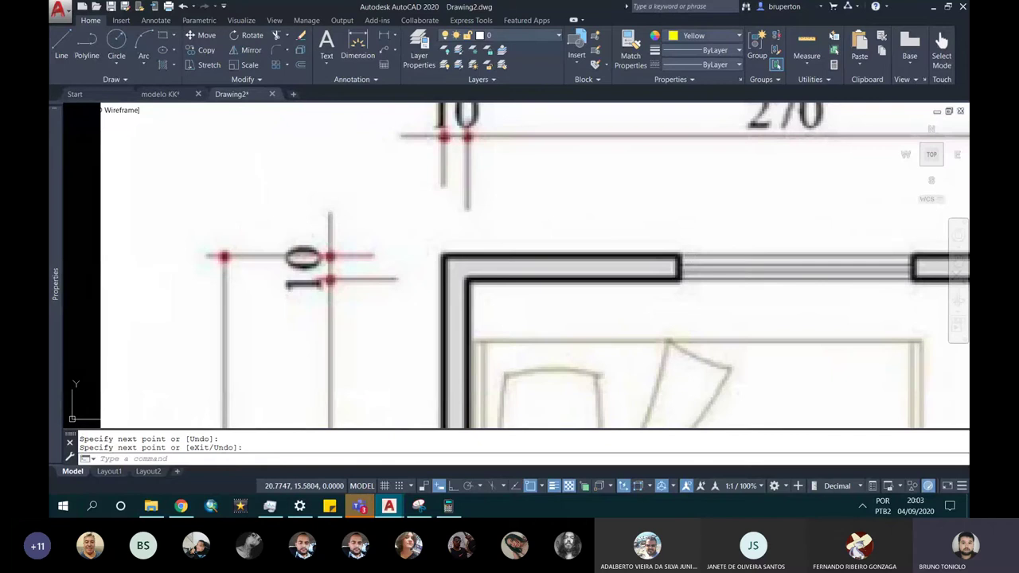
pyautogui.scroll(-4, 661, 191)
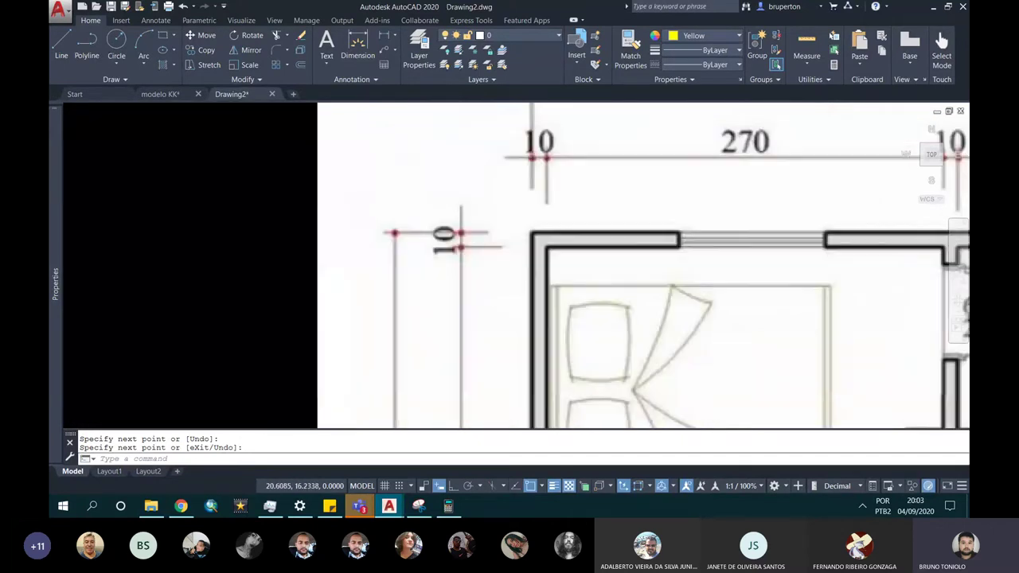
pyautogui.scroll(-6, 662, 191)
pyautogui.scroll(4, 523, 270)
pyautogui.scroll(4, 518, 266)
pyautogui.scroll(3, 491, 244)
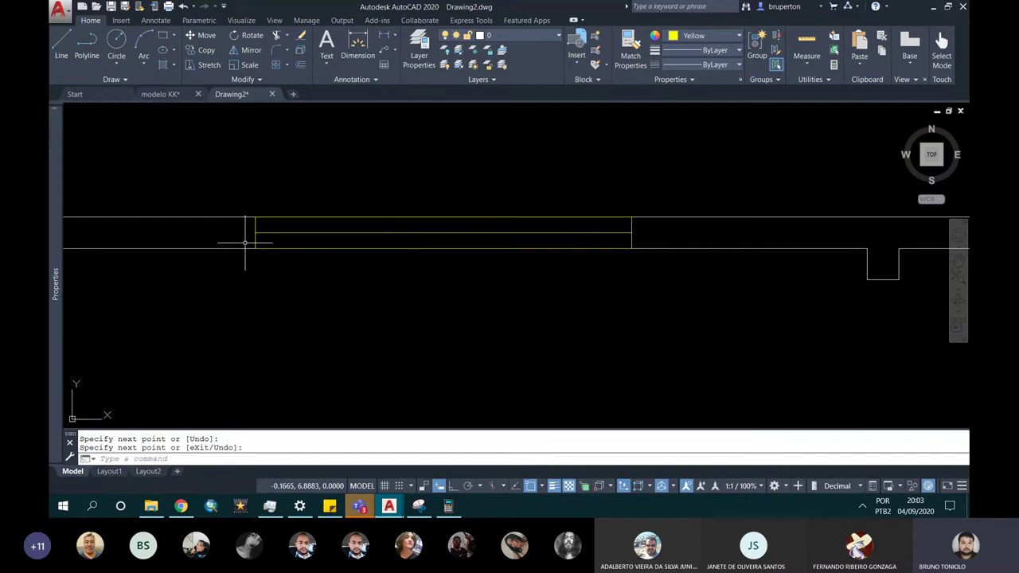
pyautogui.scroll(-2, 532, 193)
pyautogui.scroll(-2, 540, 203)
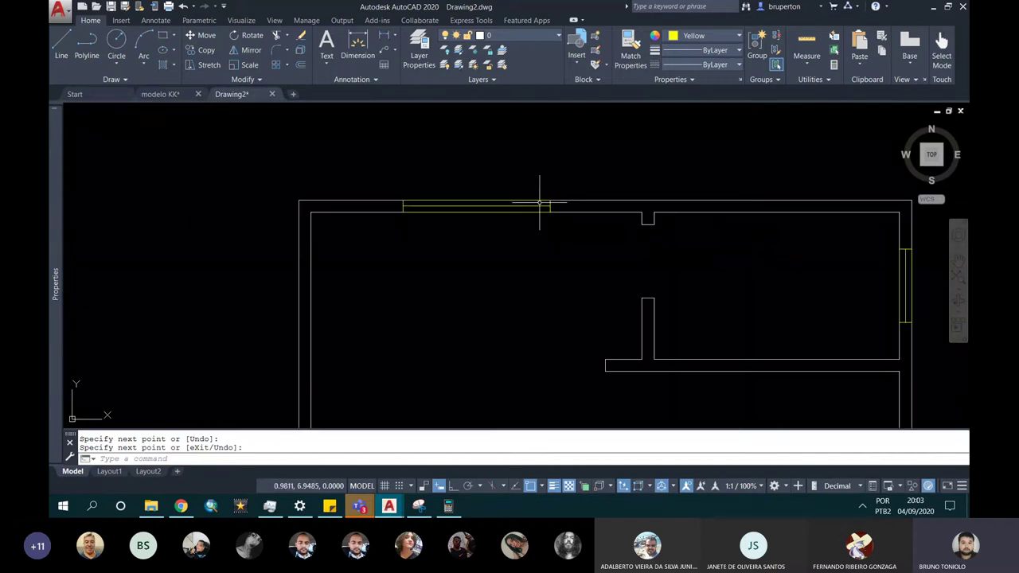
pyautogui.moveTo(534, 192); pyautogui.dragTo(512, 150, button='middle')
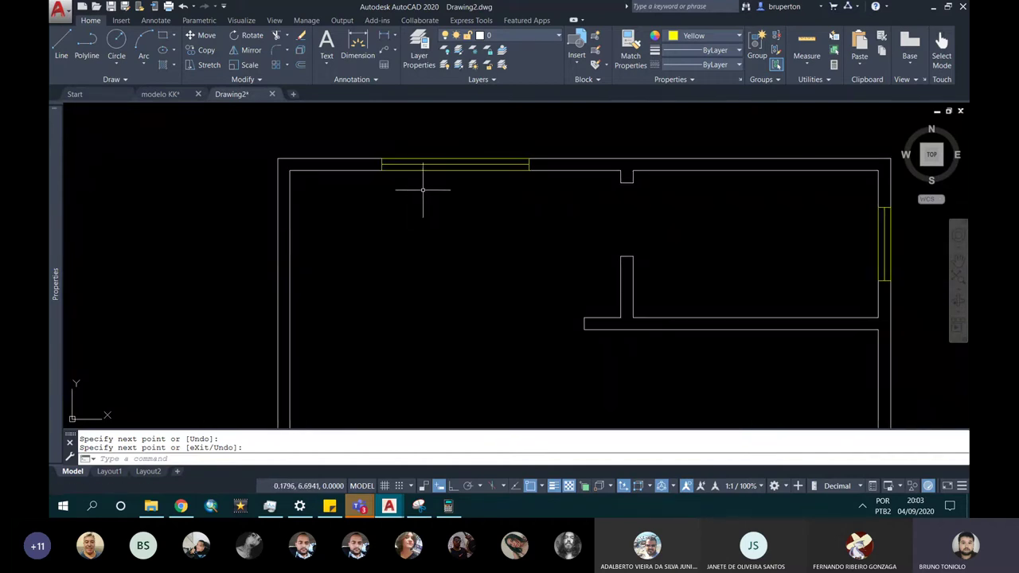
pyautogui.scroll(-2, 434, 182)
pyautogui.scroll(-2, 434, 181)
pyautogui.moveTo(449, 246)
pyautogui.mouseDown(button='middle')
pyautogui.moveTo(420, 228)
pyautogui.moveTo(397, 230)
pyautogui.mouseUp(button='middle')
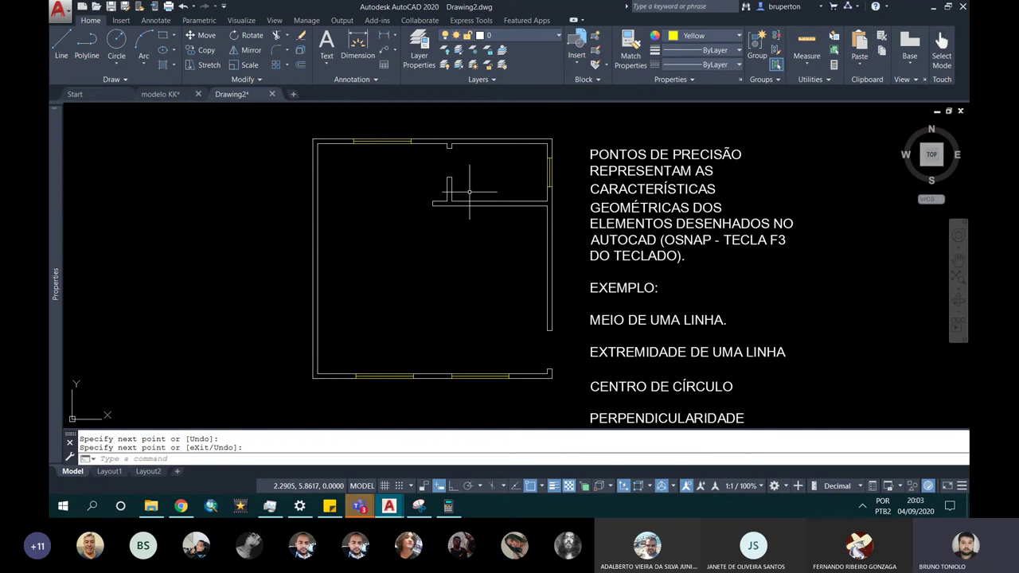
pyautogui.scroll(6, 536, 363)
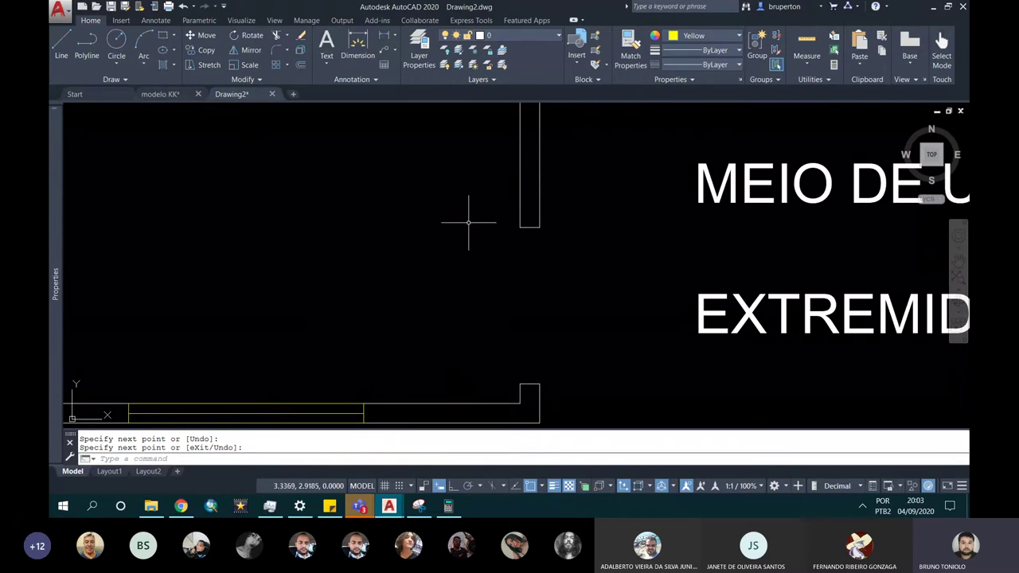
pyautogui.scroll(-3, 352, 303)
pyautogui.scroll(-4, 352, 303)
pyautogui.scroll(-2, 352, 303)
pyautogui.scroll(5, 354, 301)
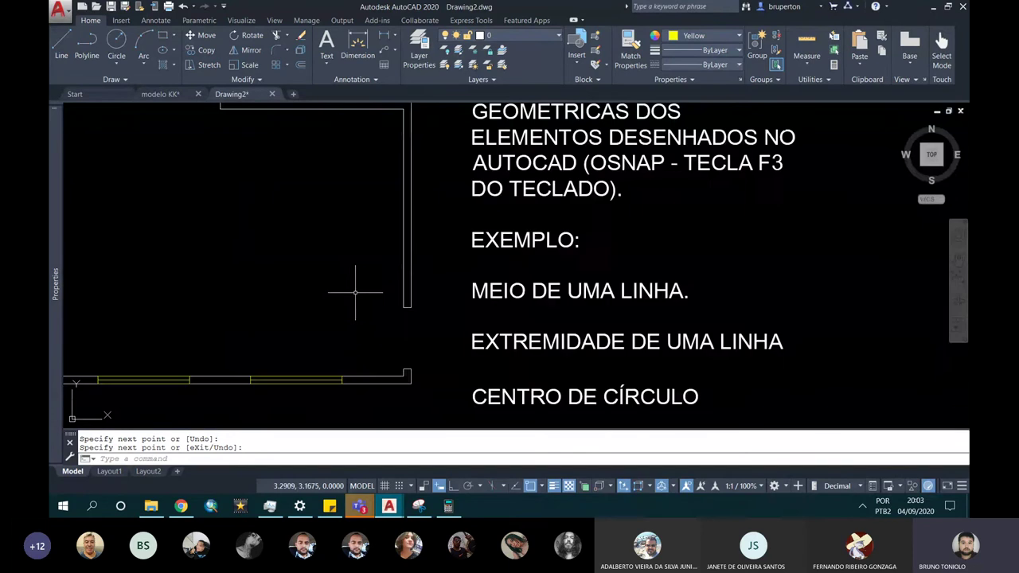
pyautogui.scroll(2, 405, 330)
pyautogui.scroll(-2, 391, 352)
pyautogui.scroll(-5, 397, 359)
pyautogui.moveTo(391, 365); pyautogui.dragTo(224, 350, button='middle')
pyautogui.scroll(5, 769, 368)
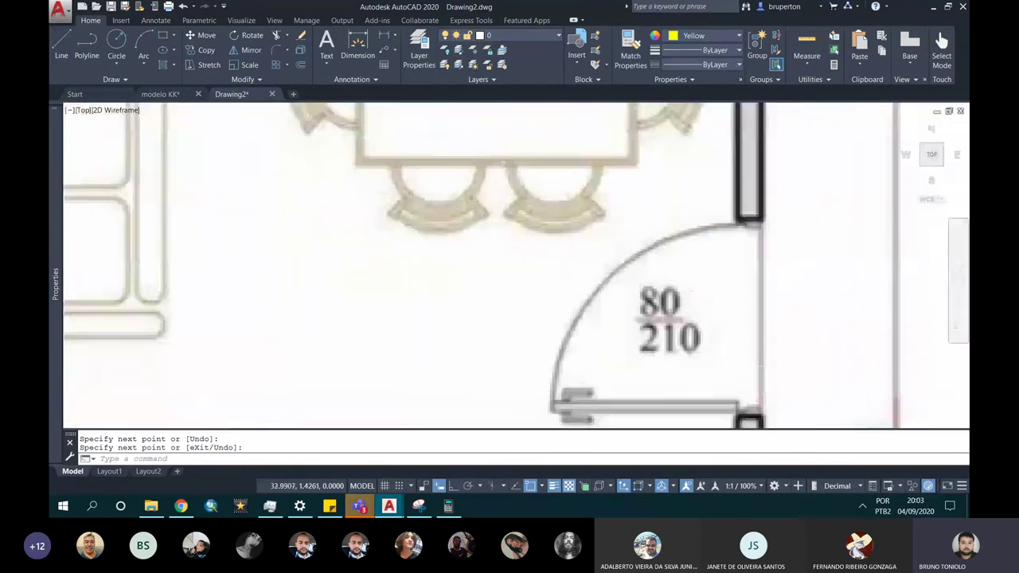
pyautogui.moveTo(593, 295); pyautogui.dragTo(446, 212, button='middle')
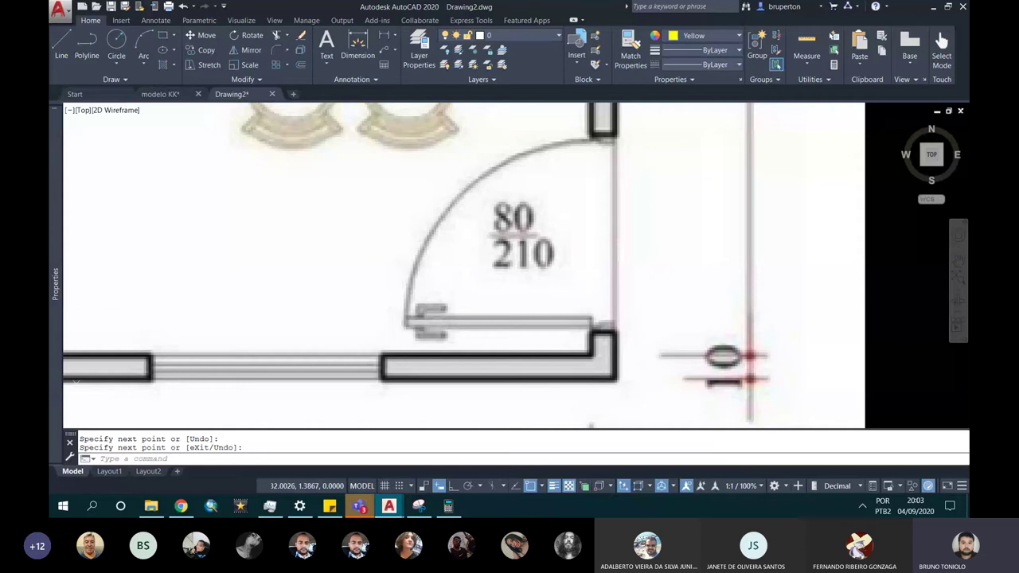
pyautogui.scroll(2, 427, 337)
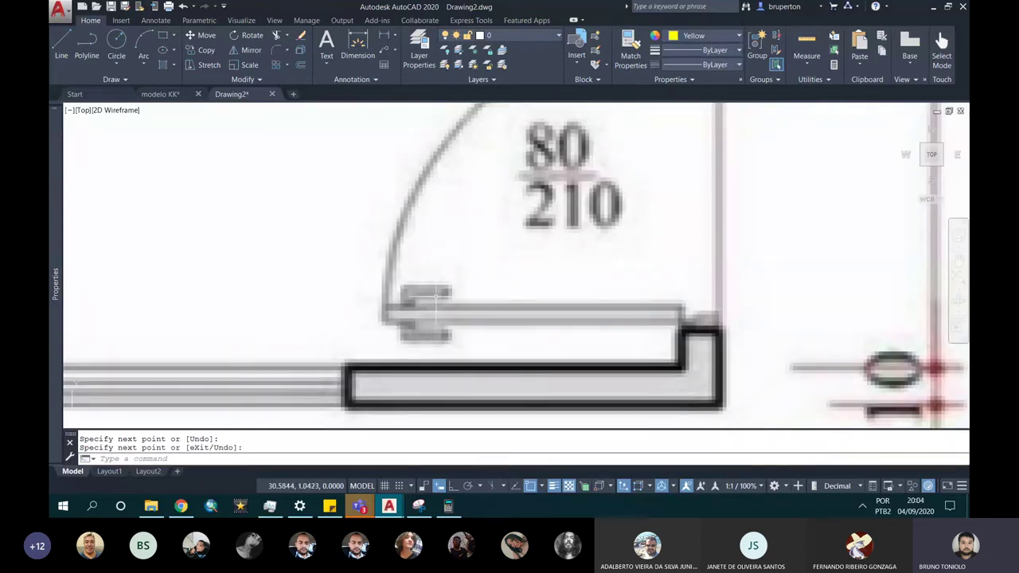
pyautogui.scroll(-2, 436, 296)
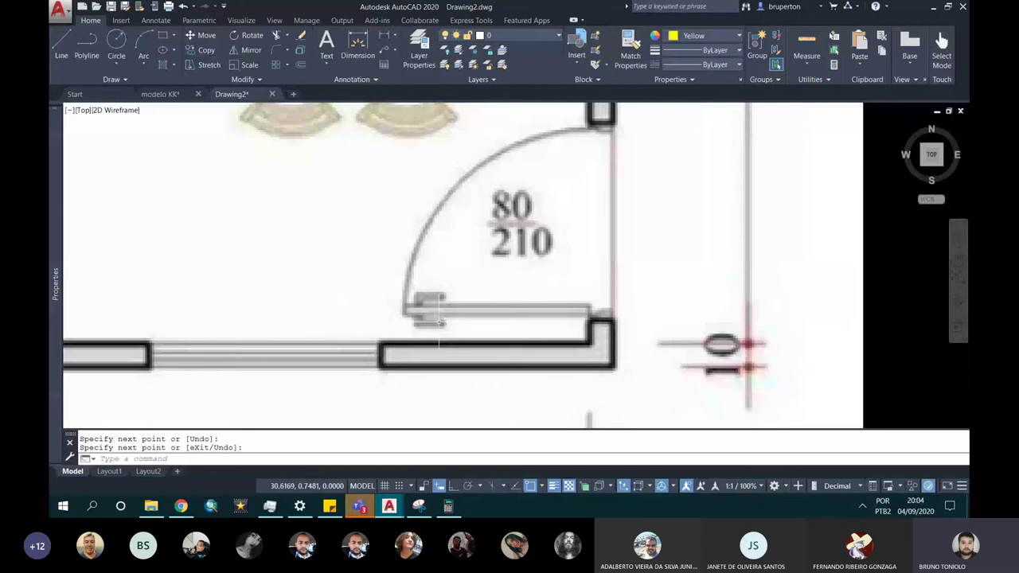
pyautogui.scroll(-2, 547, 335)
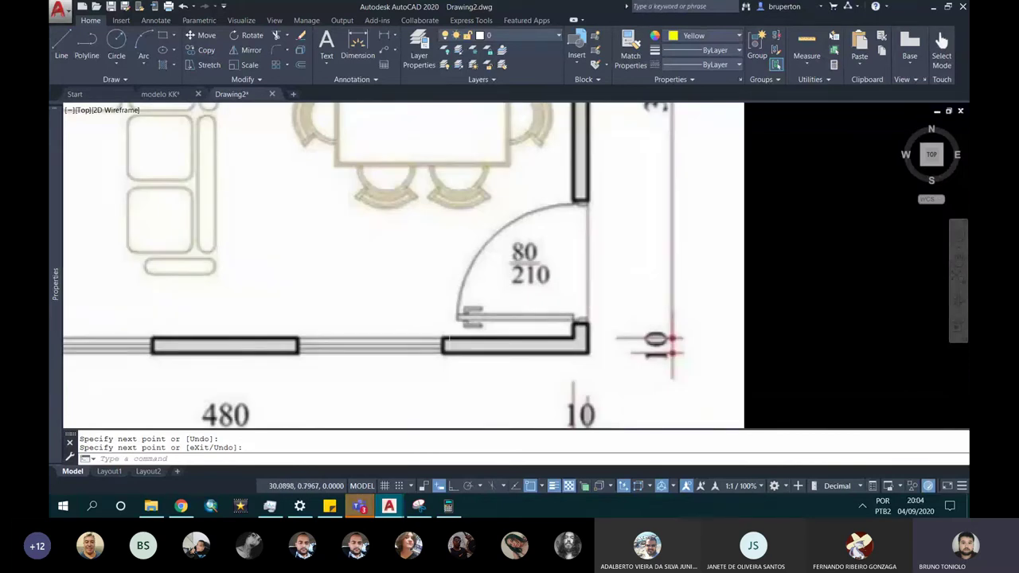
pyautogui.scroll(4, 557, 315)
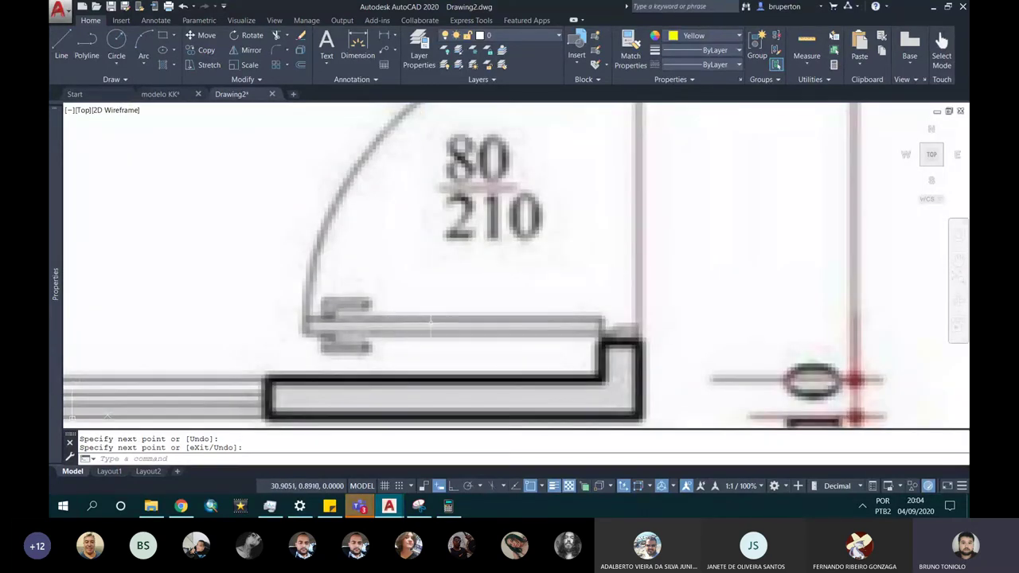
pyautogui.scroll(-3, 430, 319)
pyautogui.scroll(-3, 430, 320)
pyautogui.scroll(2, 525, 344)
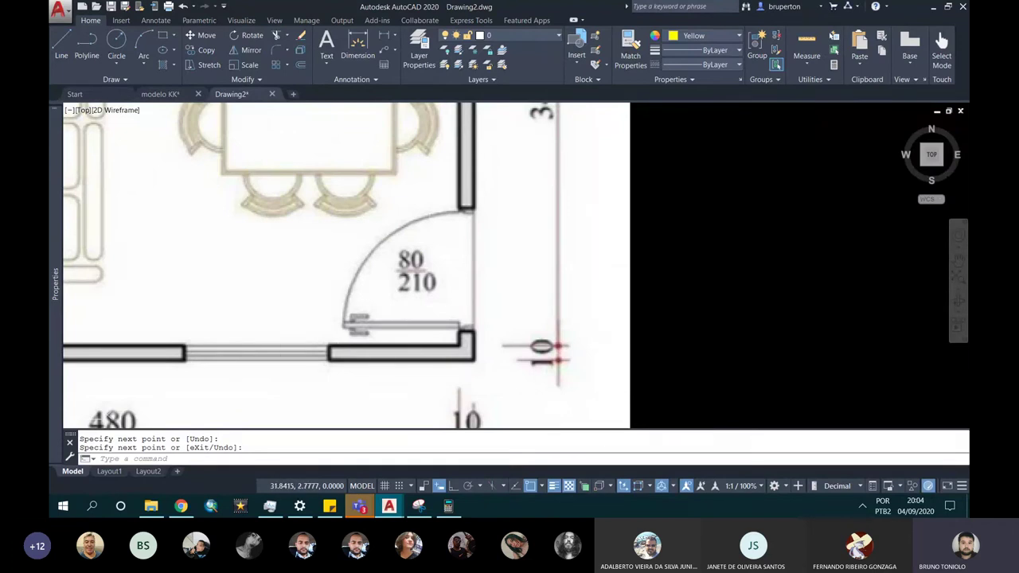
pyautogui.scroll(-3, 557, 348)
pyautogui.scroll(-4, 478, 342)
pyautogui.scroll(2, 443, 337)
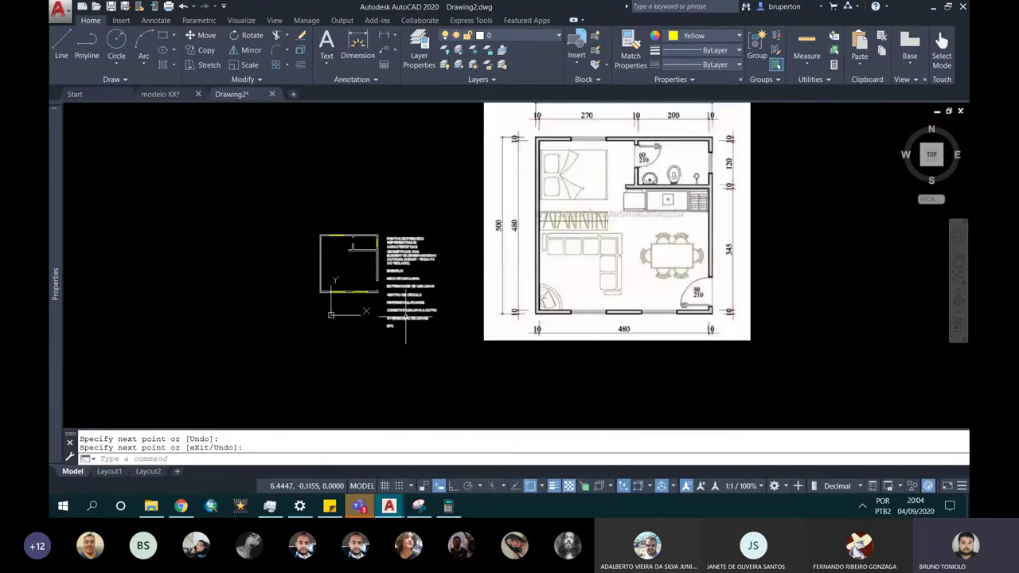
pyautogui.scroll(4, 332, 248)
pyautogui.scroll(3, 332, 248)
pyautogui.moveTo(420, 259); pyautogui.dragTo(478, 391, button='middle')
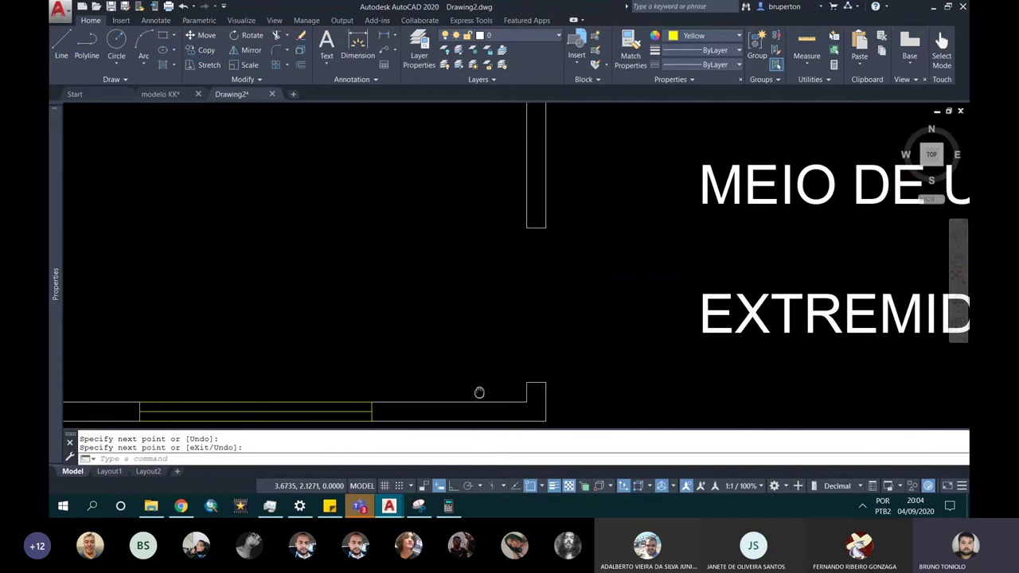
# With Ortho on, draw a 0.8-long line from the wall corner at the door opening.
pyautogui.scroll(-4, 541, 326)
pyautogui.scroll(2, 541, 324)
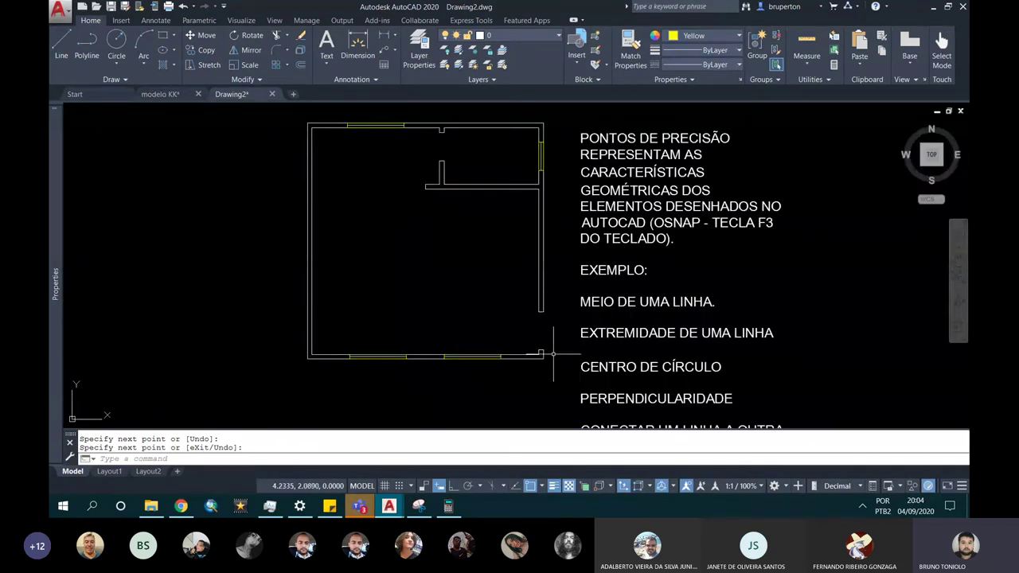
pyautogui.scroll(3, 553, 349)
pyautogui.scroll(2, 534, 343)
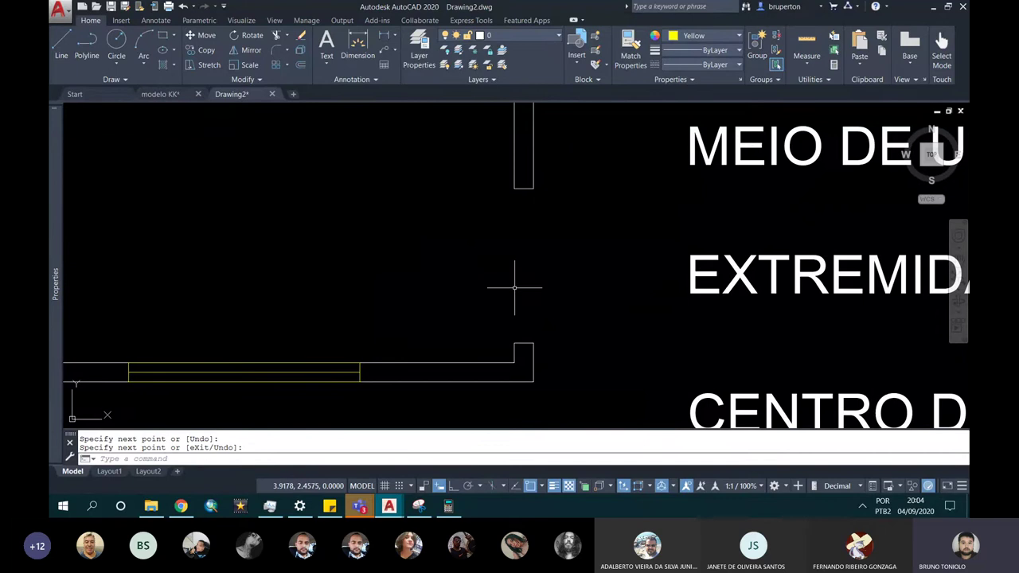
pyautogui.scroll(-2, 515, 289)
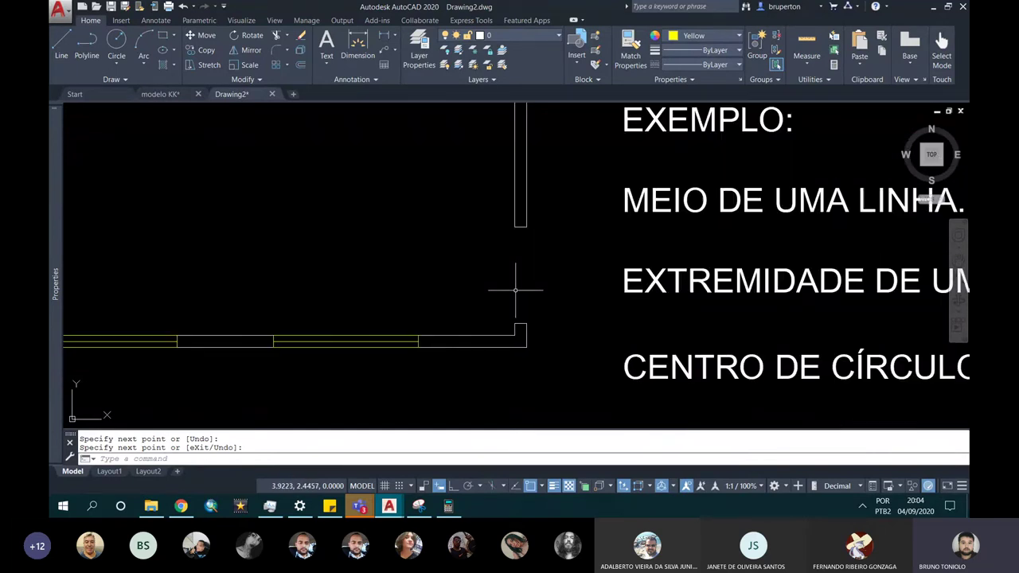
pyautogui.scroll(2, 514, 327)
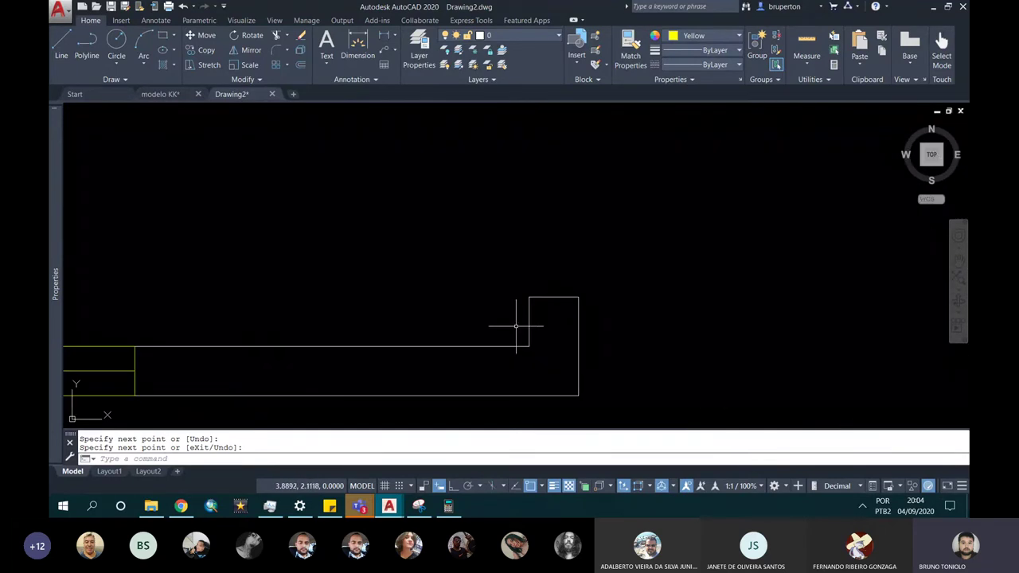
pyautogui.scroll(-2, 531, 308)
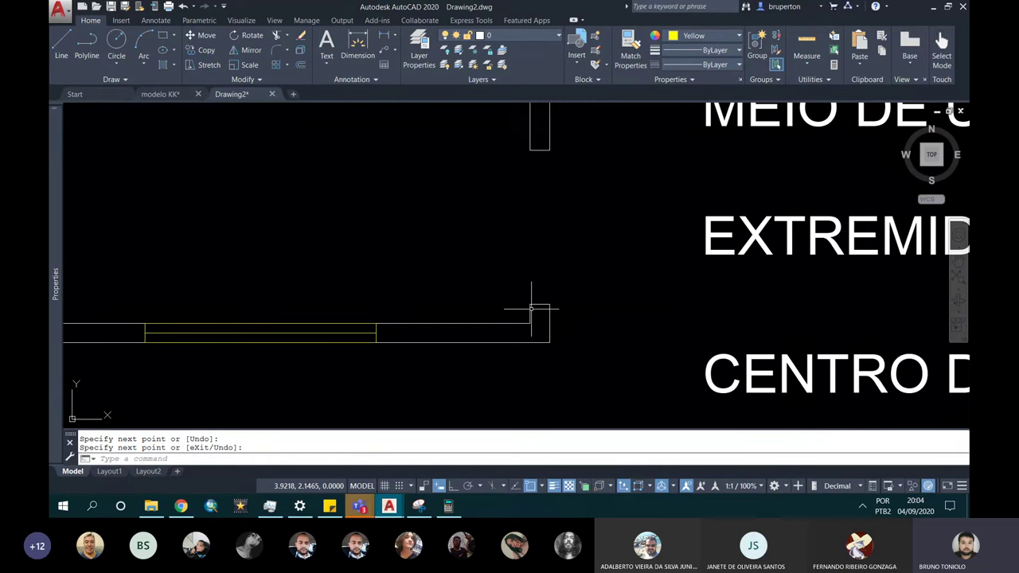
pyautogui.press('Return')
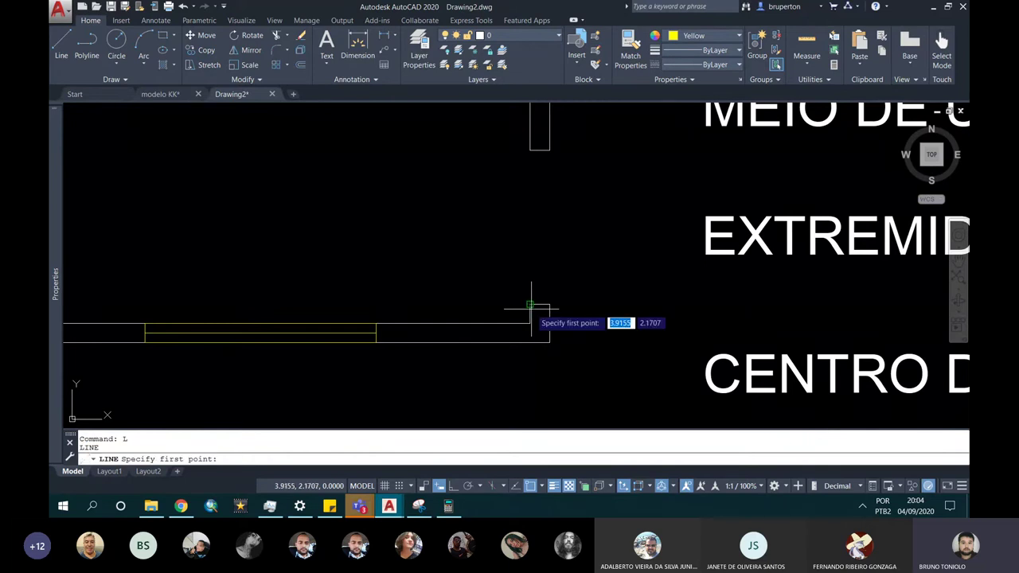
pyautogui.scroll(2, 531, 308)
pyautogui.scroll(2, 530, 304)
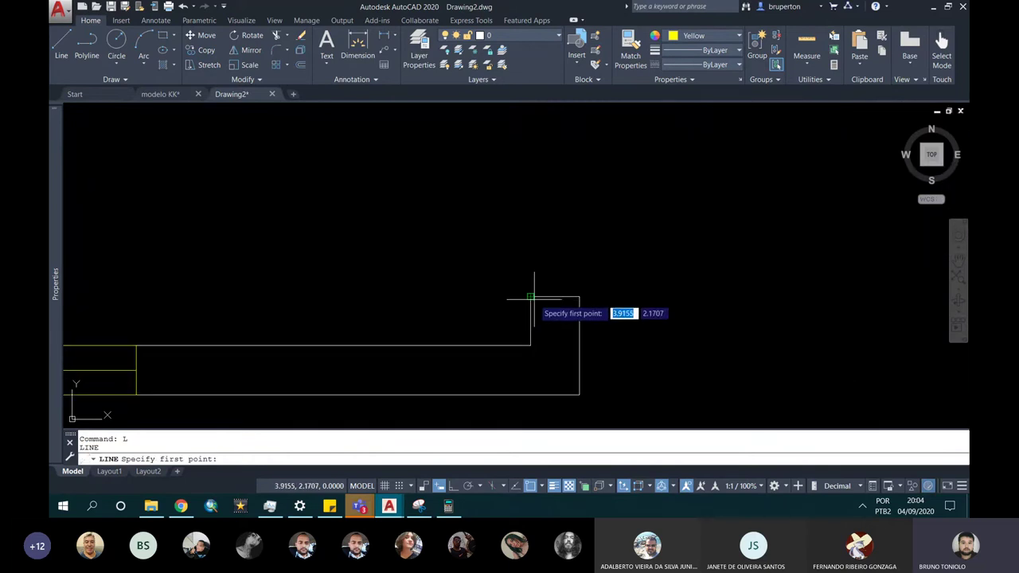
pyautogui.click(530, 297)
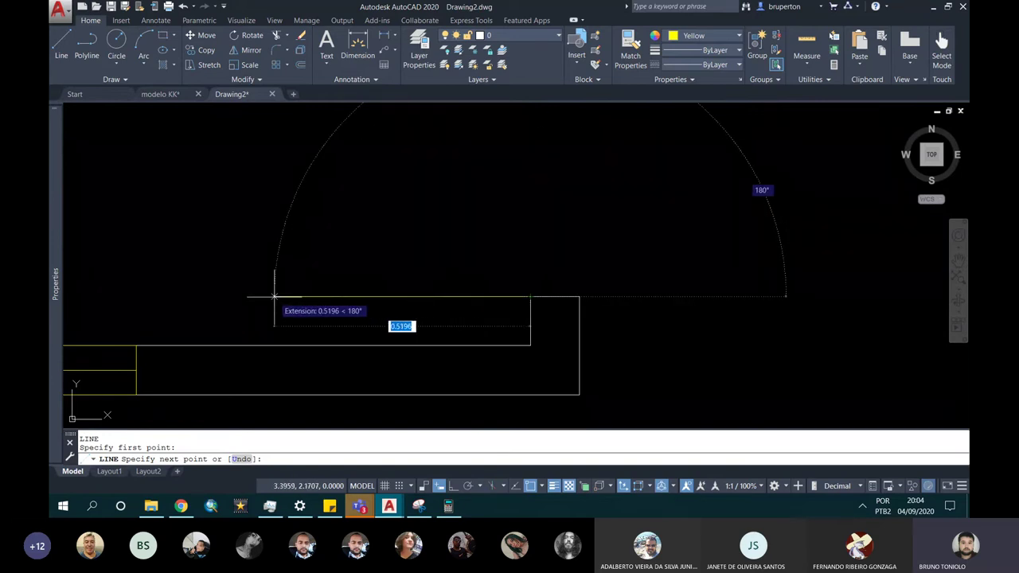
pyautogui.press('F8')
pyautogui.write('0')
pyautogui.press('Return')
pyautogui.scroll(-2, 318, 286)
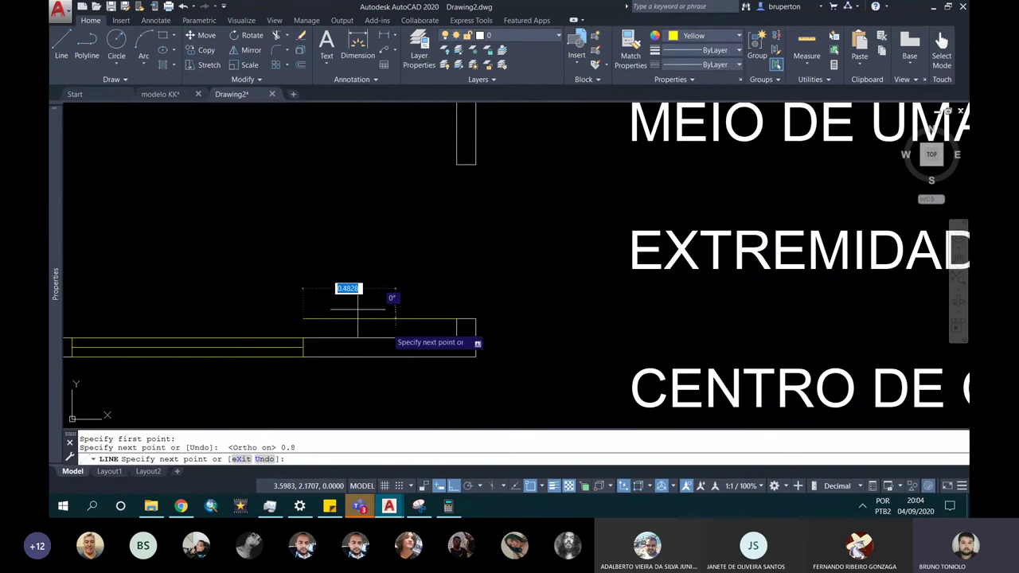
pyautogui.press('Escape')
# Draw a three-point trial arc at the door opening, then delete it.
pyautogui.scroll(-2, 364, 295)
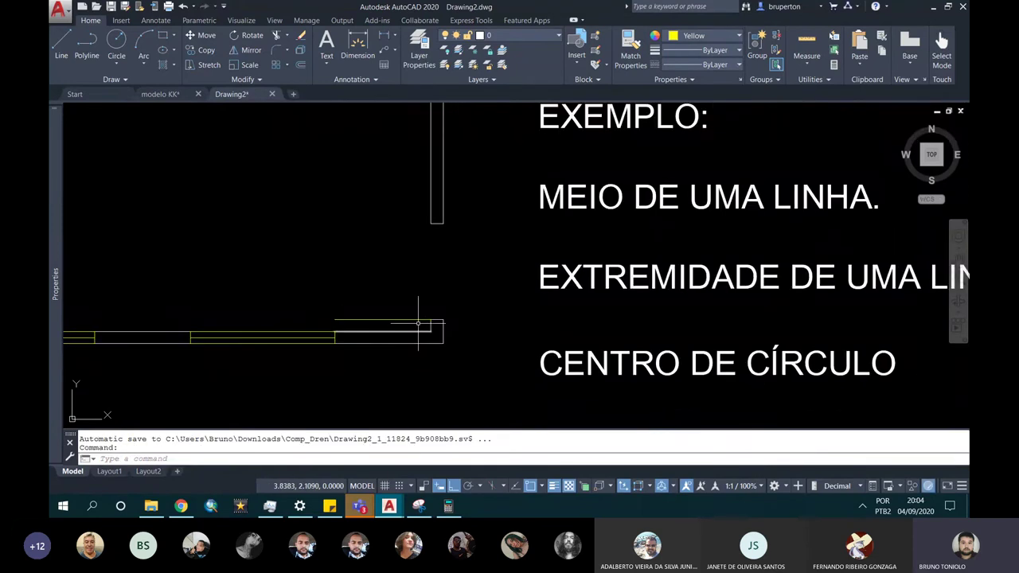
pyautogui.moveTo(398, 307)
pyautogui.mouseDown(button='middle')
pyautogui.moveTo(458, 347)
pyautogui.moveTo(458, 337)
pyautogui.mouseUp(button='middle')
pyautogui.scroll(2, 438, 346)
pyautogui.scroll(2, 443, 345)
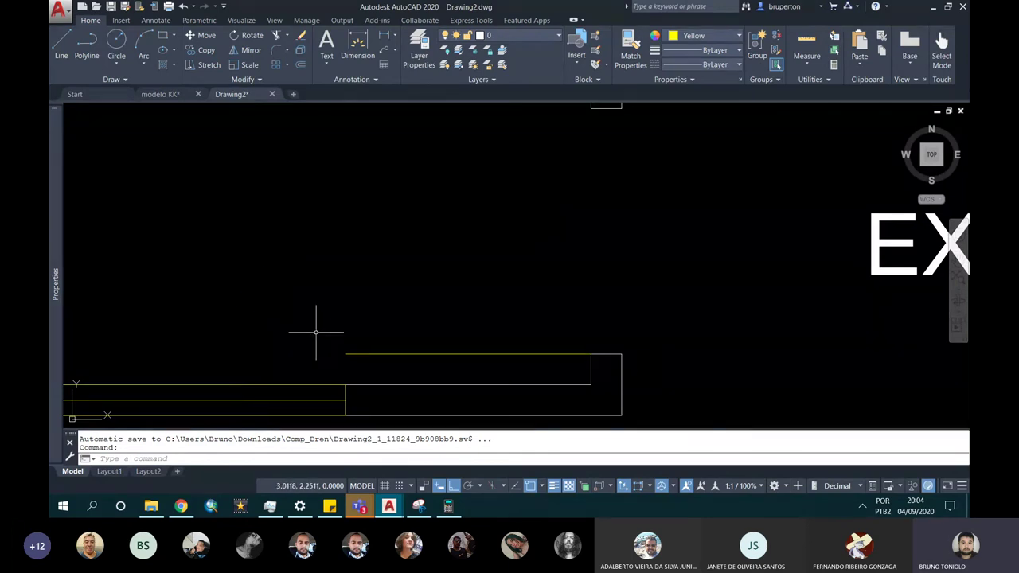
pyautogui.click(144, 52)
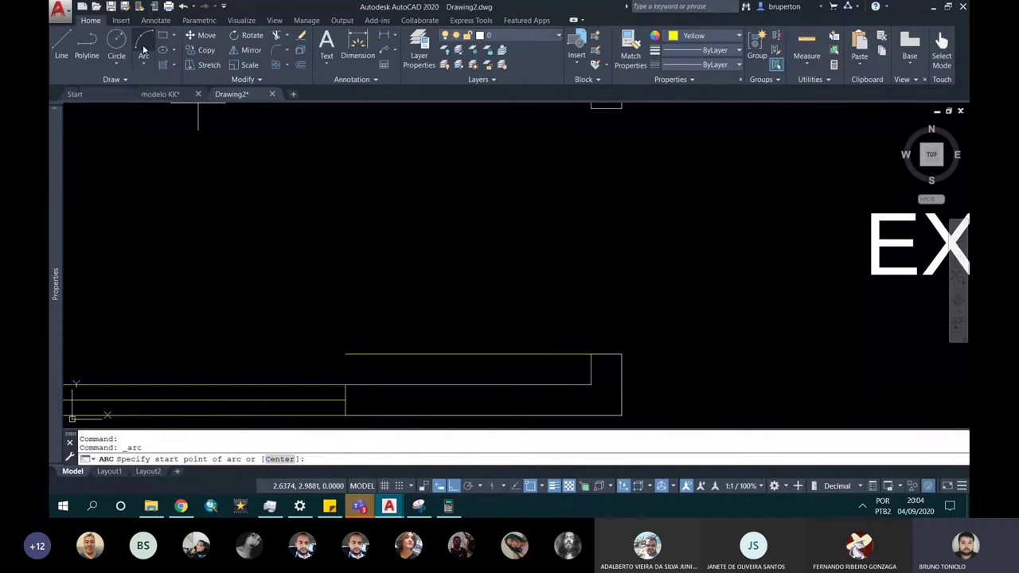
pyautogui.scroll(-2, 290, 257)
pyautogui.click(281, 250)
pyautogui.click(301, 190)
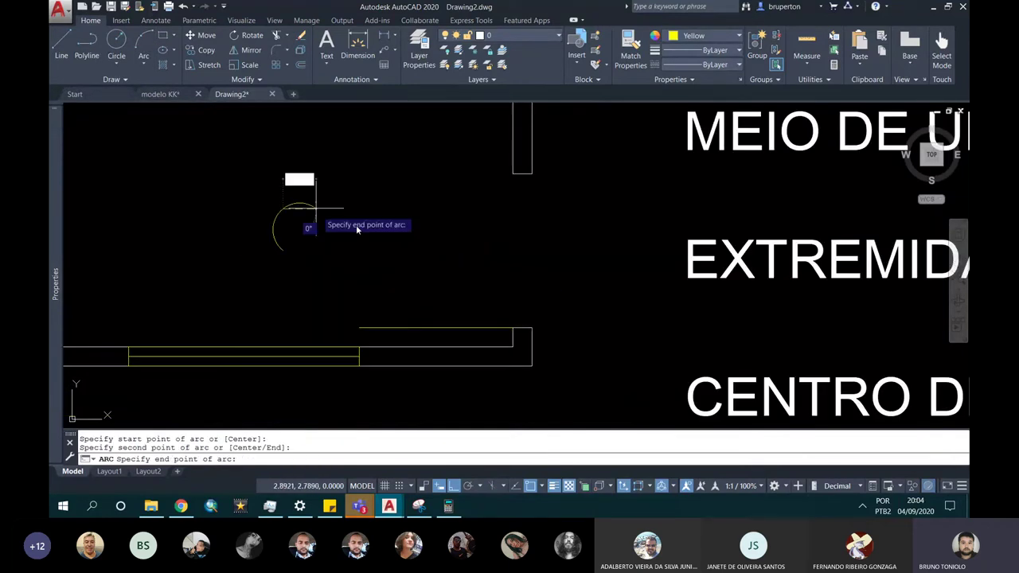
pyautogui.scroll(2, 340, 200)
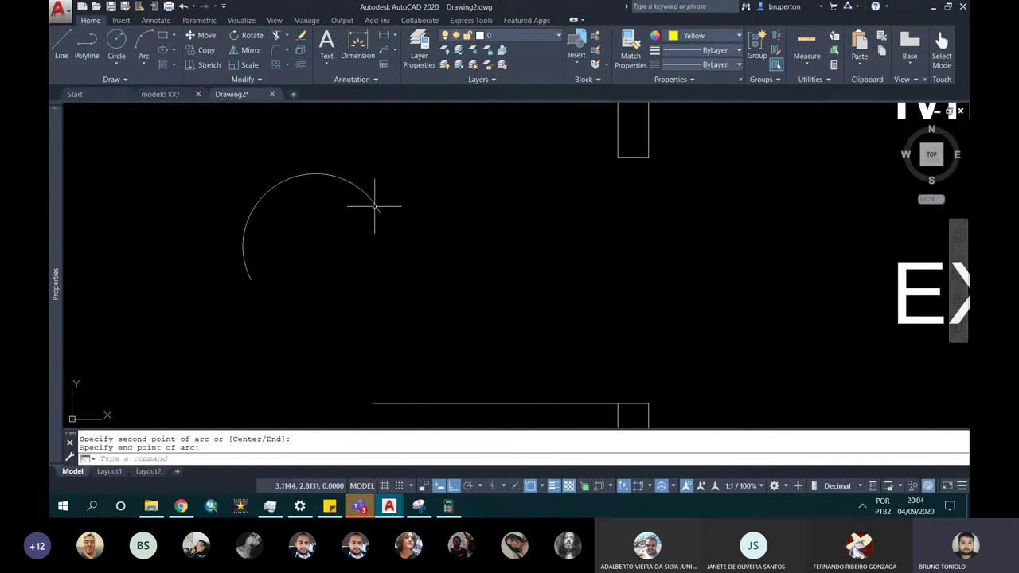
pyautogui.click(322, 186)
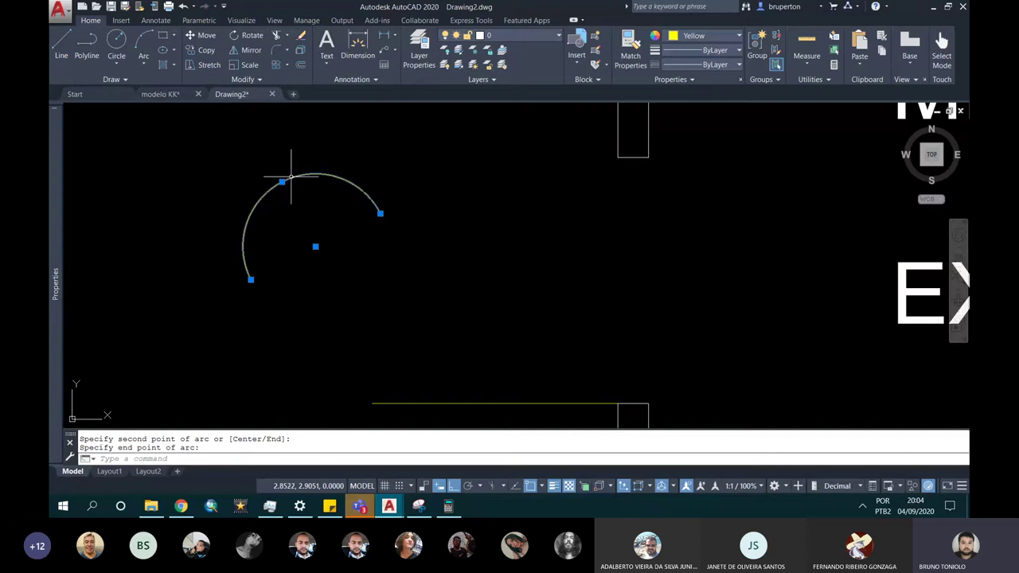
pyautogui.press('Delete')
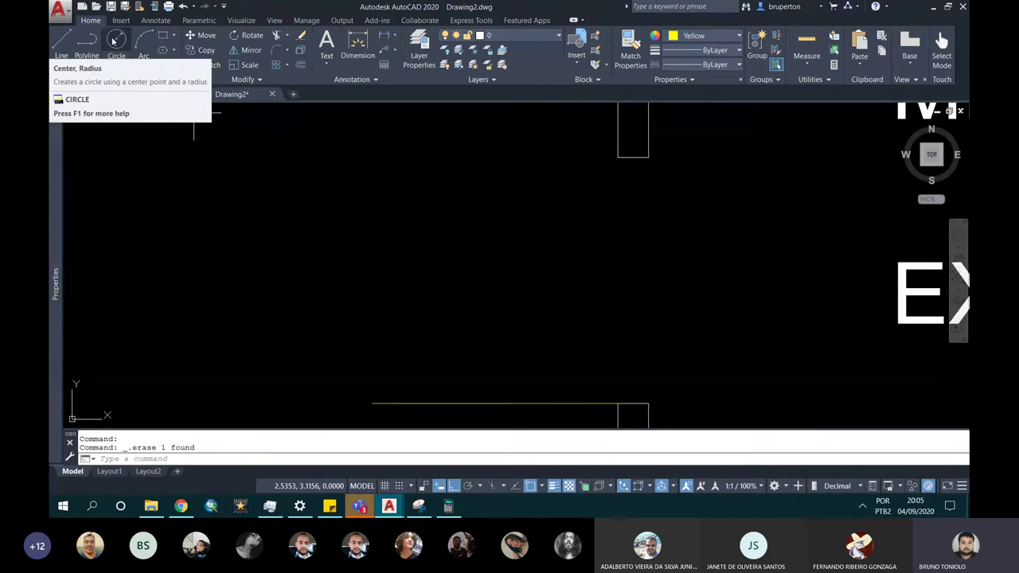
# Draw a circle with radius 0.8 centred on the door-opening wall corner endpoint.
pyautogui.click(115, 41)
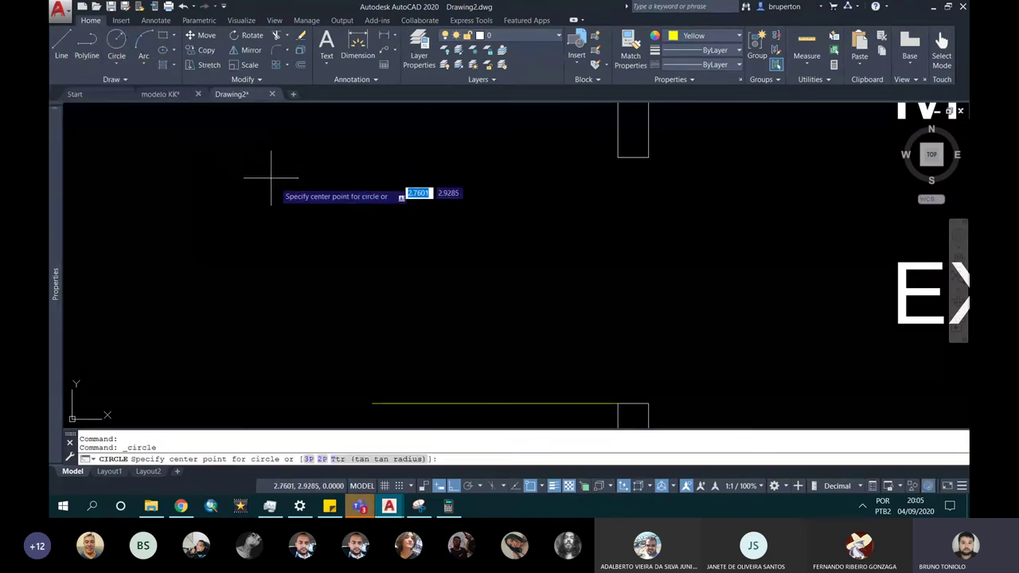
pyautogui.scroll(-2, 344, 200)
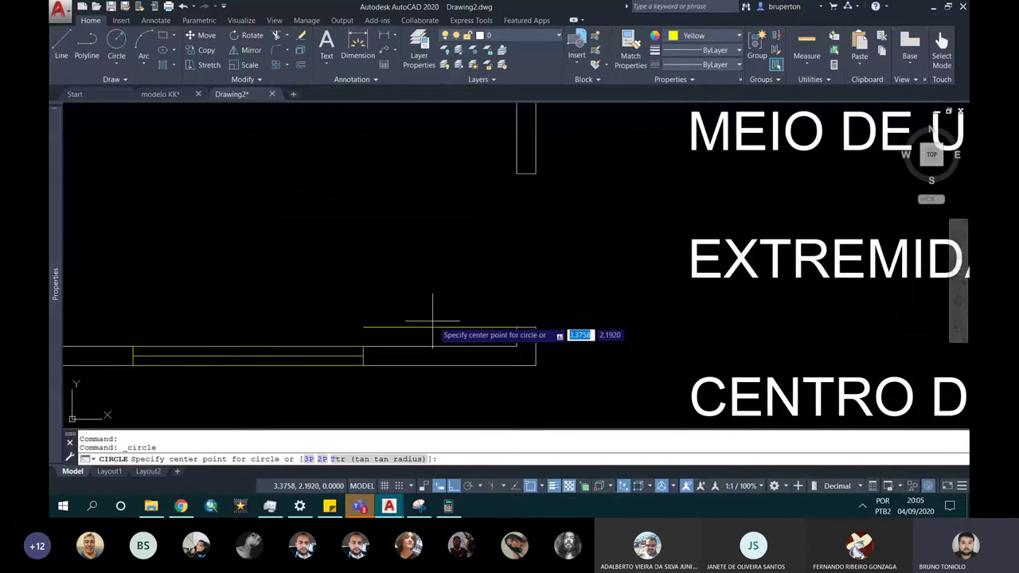
pyautogui.scroll(2, 508, 322)
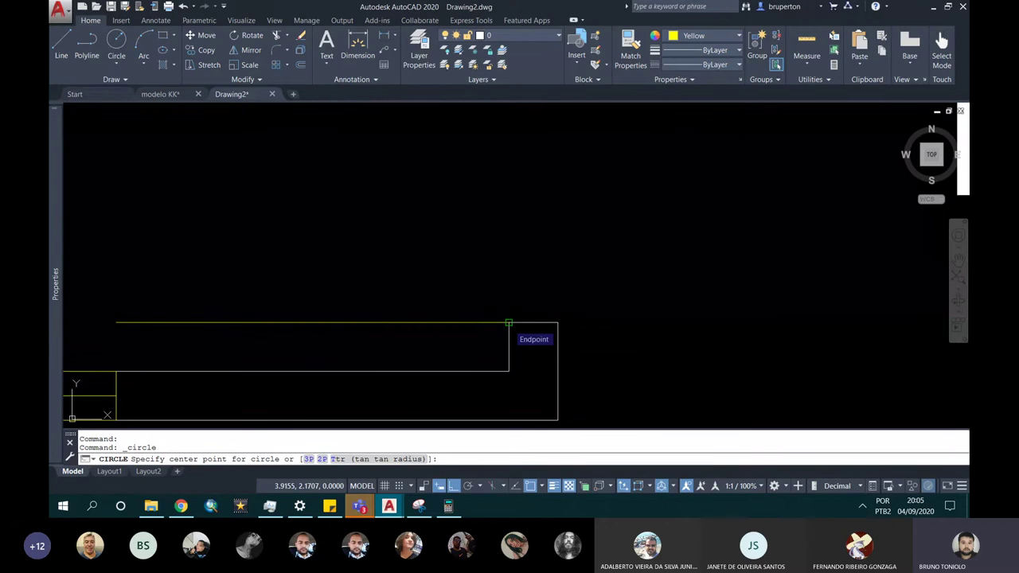
pyautogui.click(509, 323)
pyautogui.scroll(2, 509, 322)
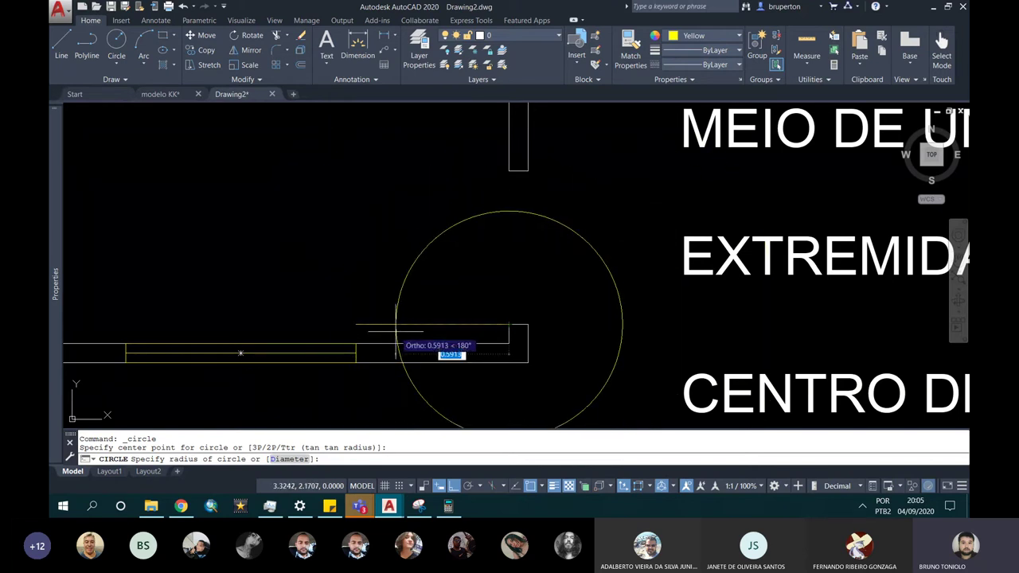
pyautogui.click(355, 324)
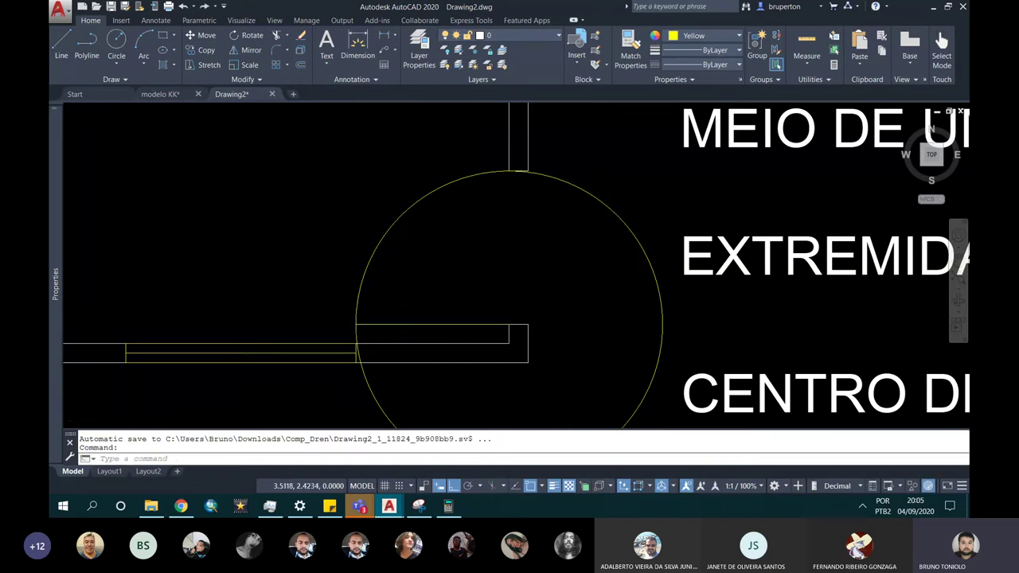
pyautogui.scroll(-4, 432, 276)
pyautogui.scroll(1, 427, 274)
pyautogui.scroll(3, 404, 294)
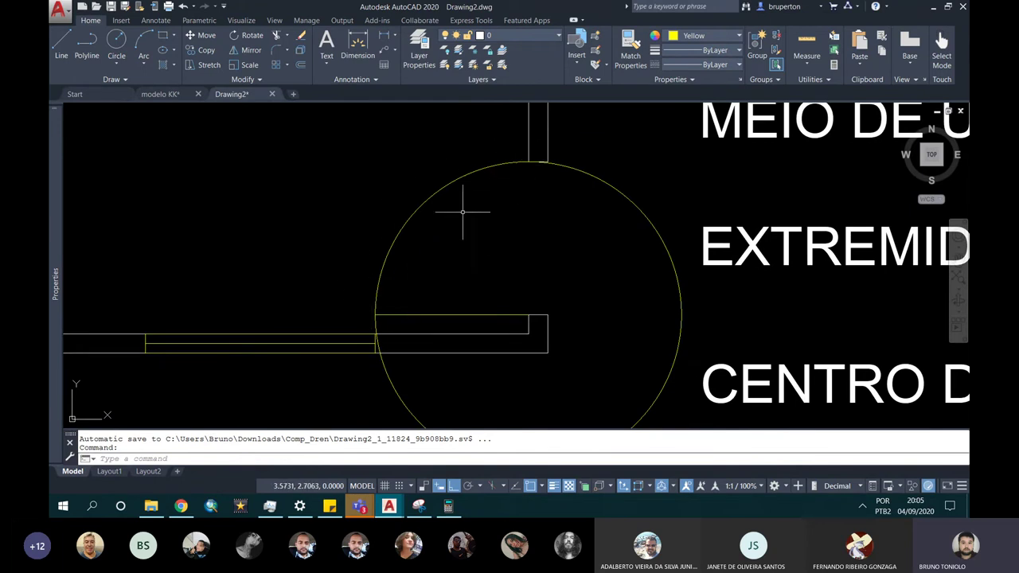
pyautogui.scroll(2, 458, 221)
pyautogui.scroll(-4, 463, 209)
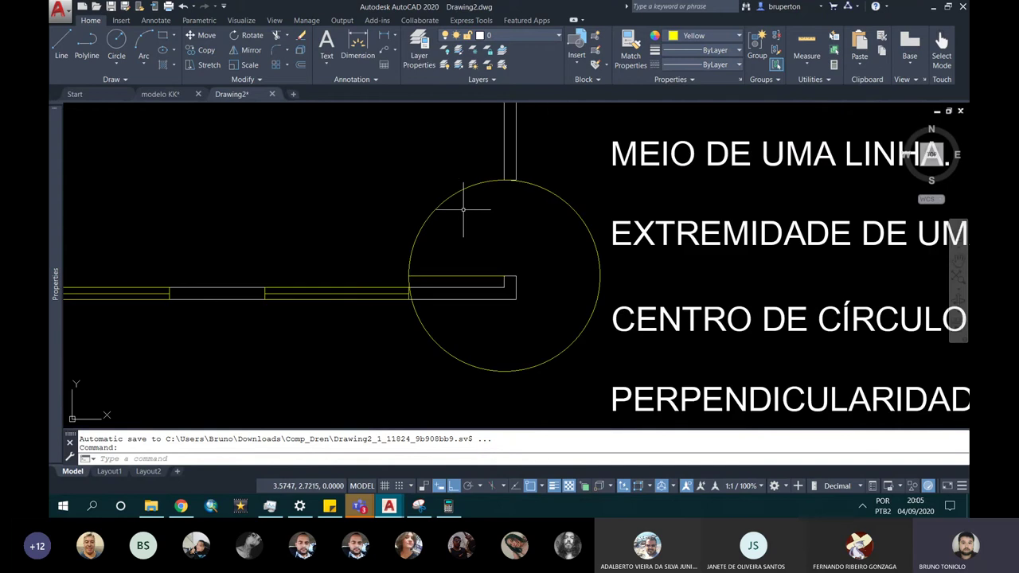
pyautogui.write('TR')
pyautogui.press('Return')
pyautogui.press('Return')
# Trim the circle parts near the upper wall and inside the wall, leaving the quarter arc.
pyautogui.scroll(10, 507, 170)
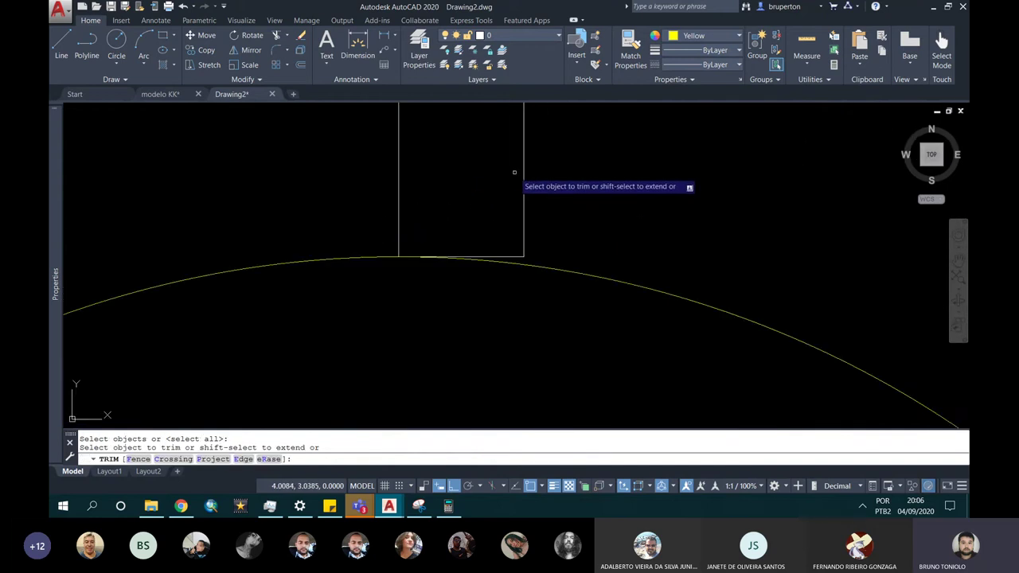
pyautogui.click(506, 258)
pyautogui.scroll(-8, 493, 242)
pyautogui.scroll(-5, 488, 239)
pyautogui.scroll(8, 438, 292)
pyautogui.click(451, 285)
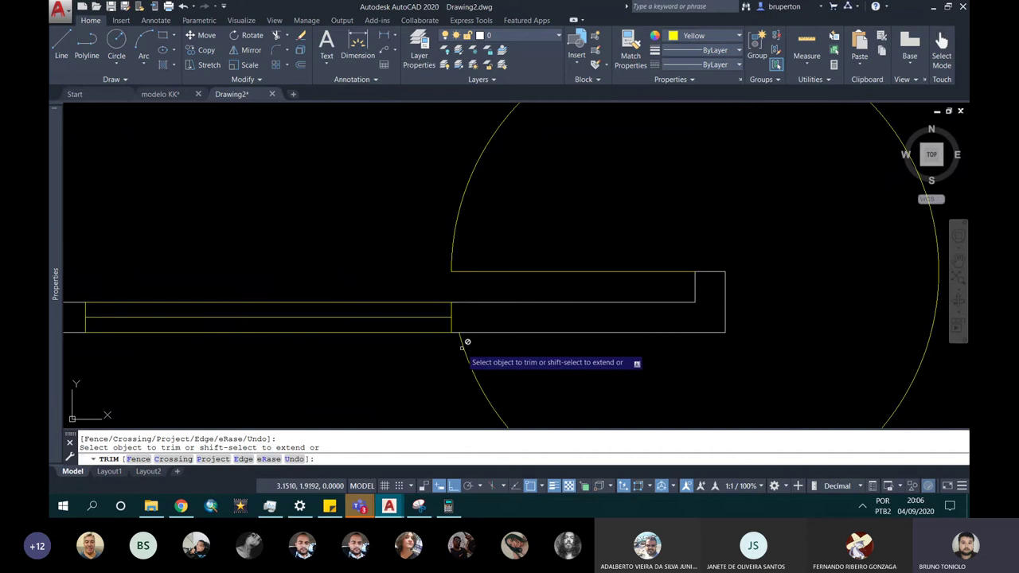
pyautogui.scroll(-4, 509, 303)
pyautogui.scroll(7, 550, 227)
pyautogui.scroll(2, 561, 211)
pyautogui.scroll(-2, 593, 199)
pyautogui.scroll(-4, 597, 231)
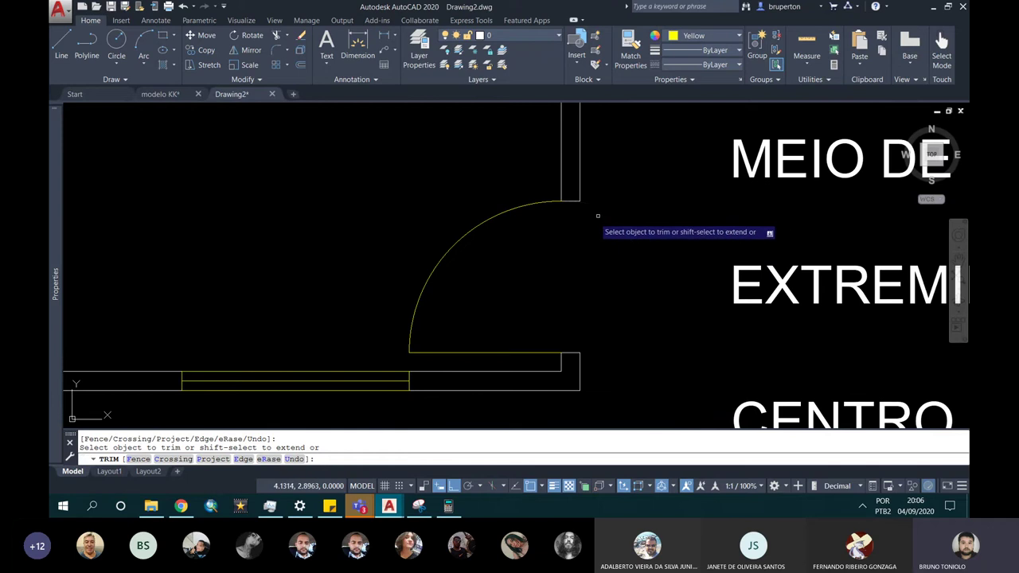
pyautogui.scroll(-3, 593, 213)
pyautogui.scroll(3, 530, 209)
pyautogui.scroll(2, 605, 211)
pyautogui.press('Escape')
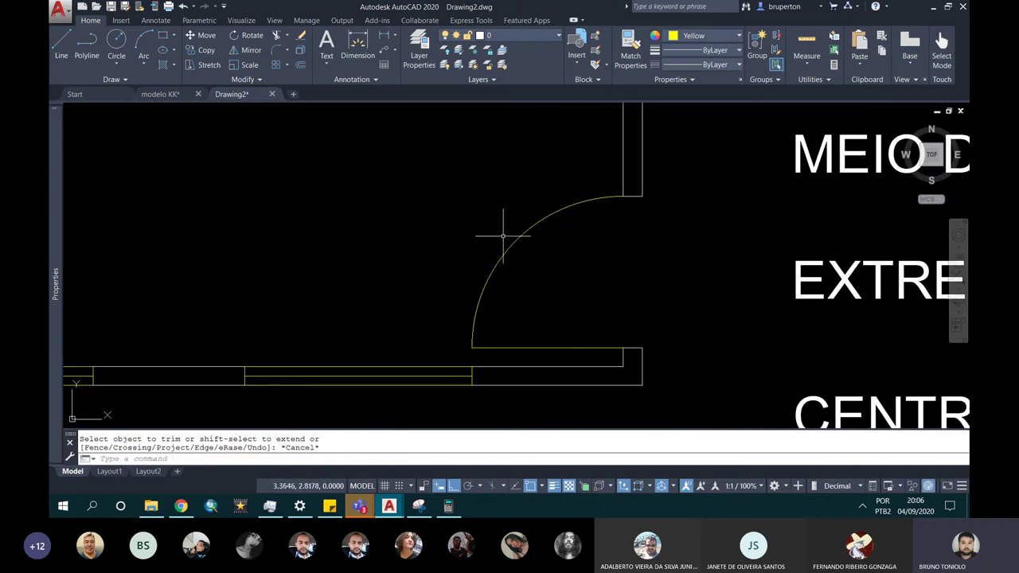
pyautogui.scroll(-4, 472, 286)
pyautogui.scroll(-1, 487, 277)
pyautogui.scroll(-1, 483, 269)
pyautogui.scroll(-1, 478, 259)
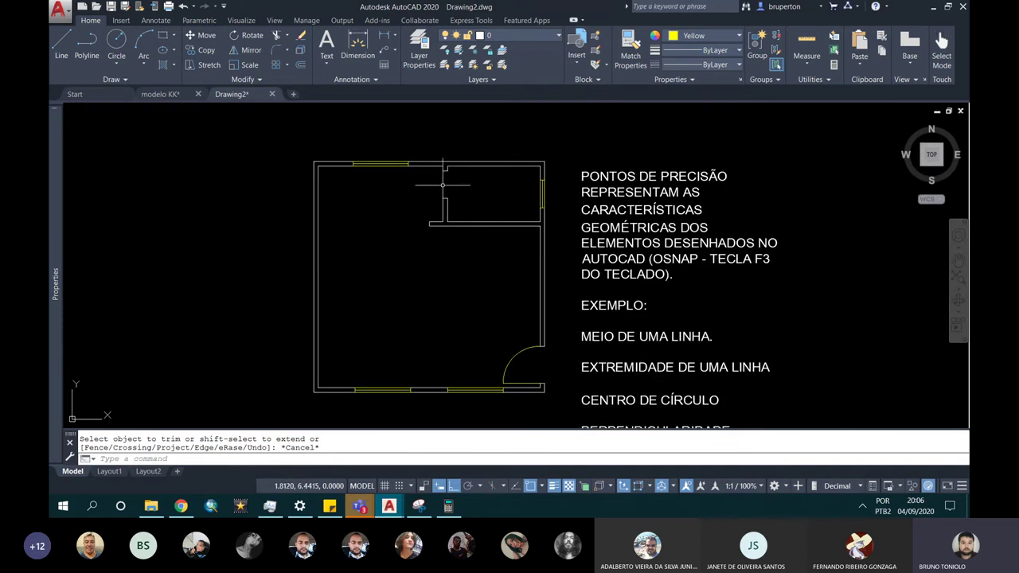
pyautogui.scroll(5, 442, 185)
pyautogui.scroll(-1, 421, 244)
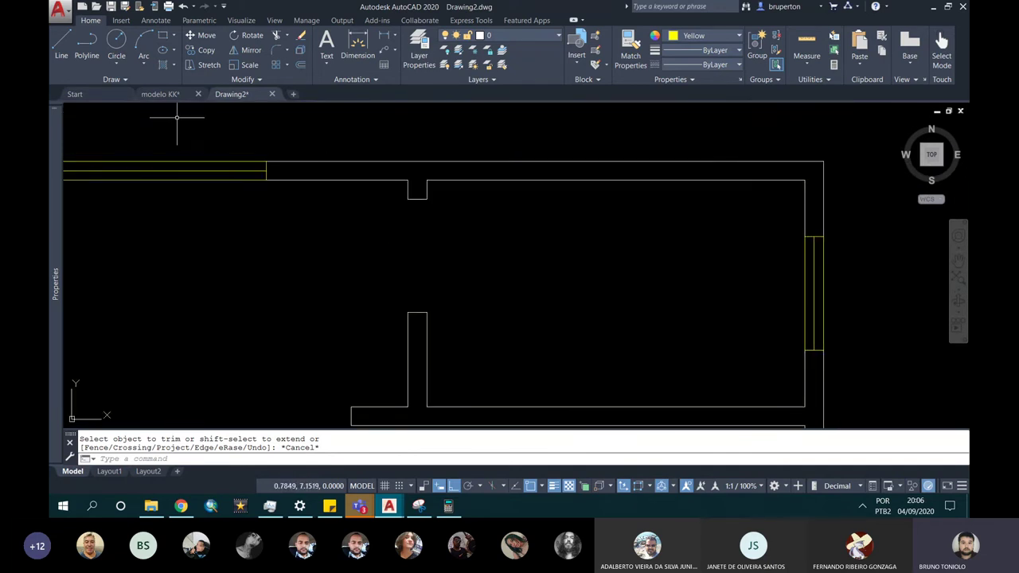
# Draw a 0.6-long door line from the wall corner at the upper doorway.
pyautogui.click(61, 42)
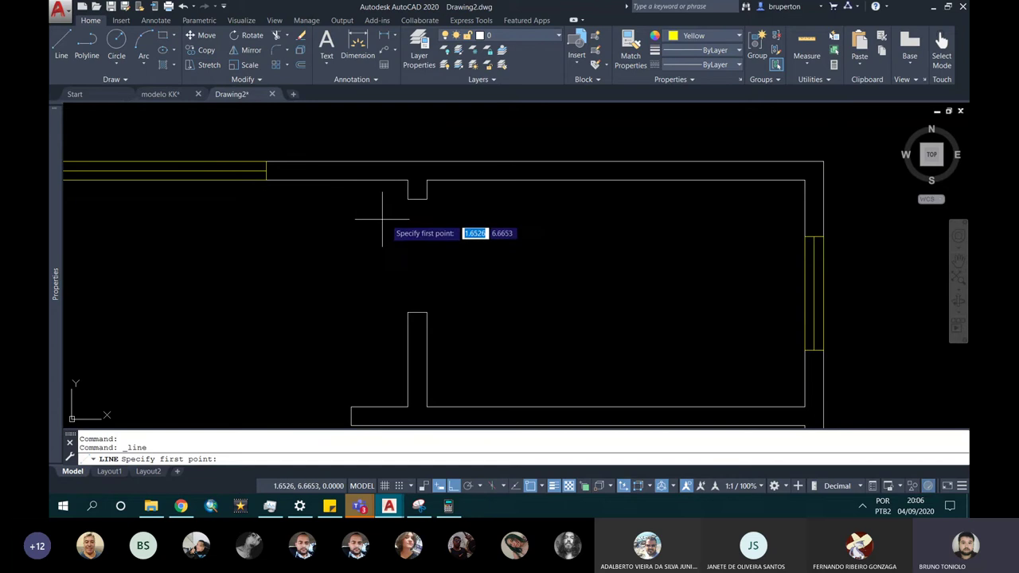
pyautogui.click(427, 199)
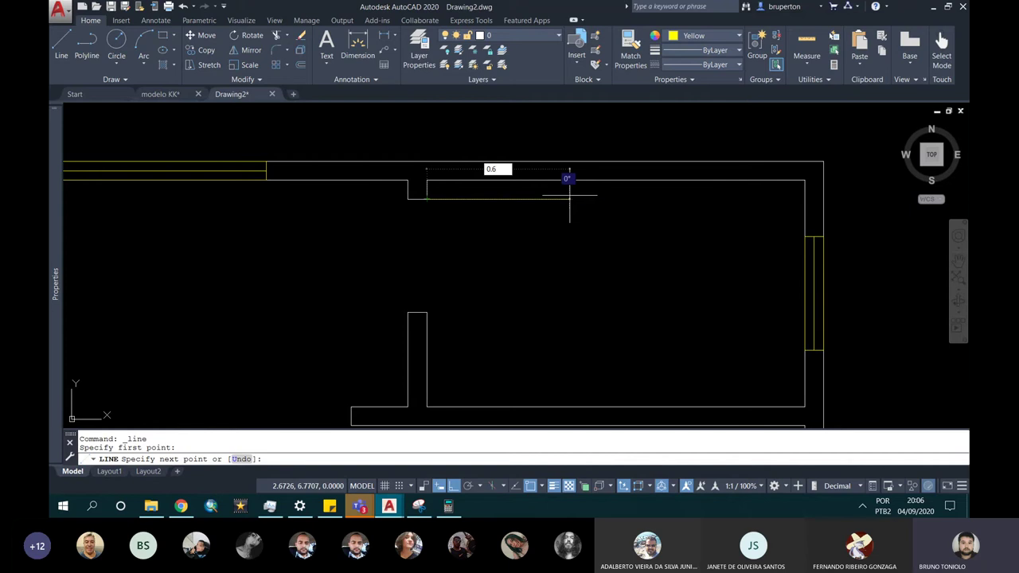
pyautogui.press('Return')
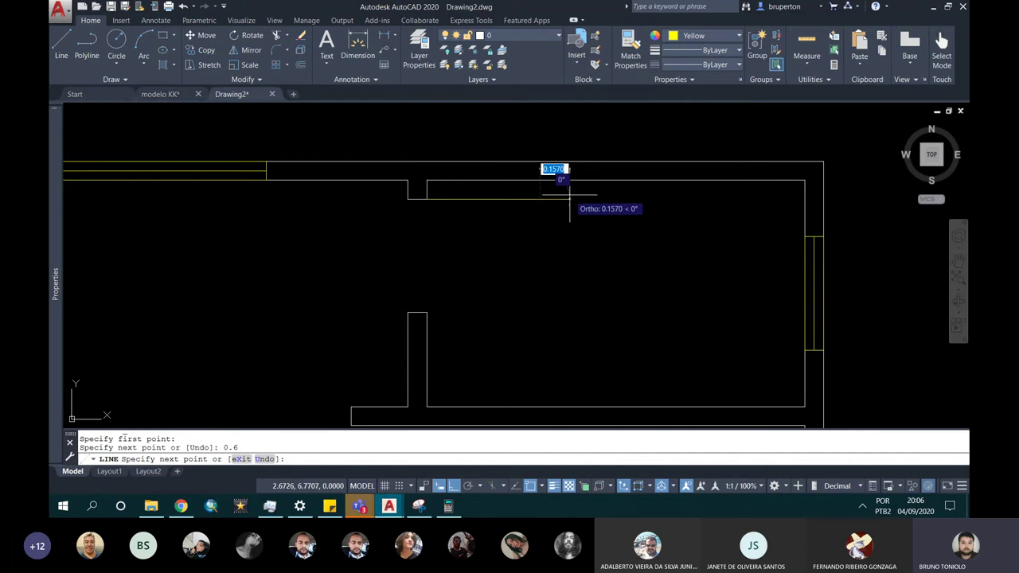
pyautogui.press('Escape')
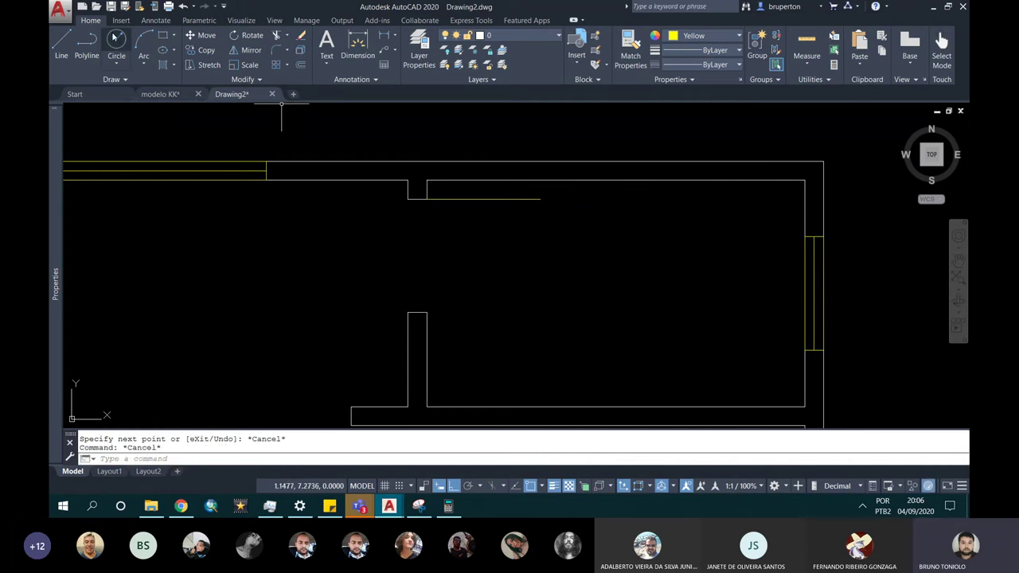
# Draw a 0.8-radius circle centred on that wall corner.
pyautogui.click(115, 42)
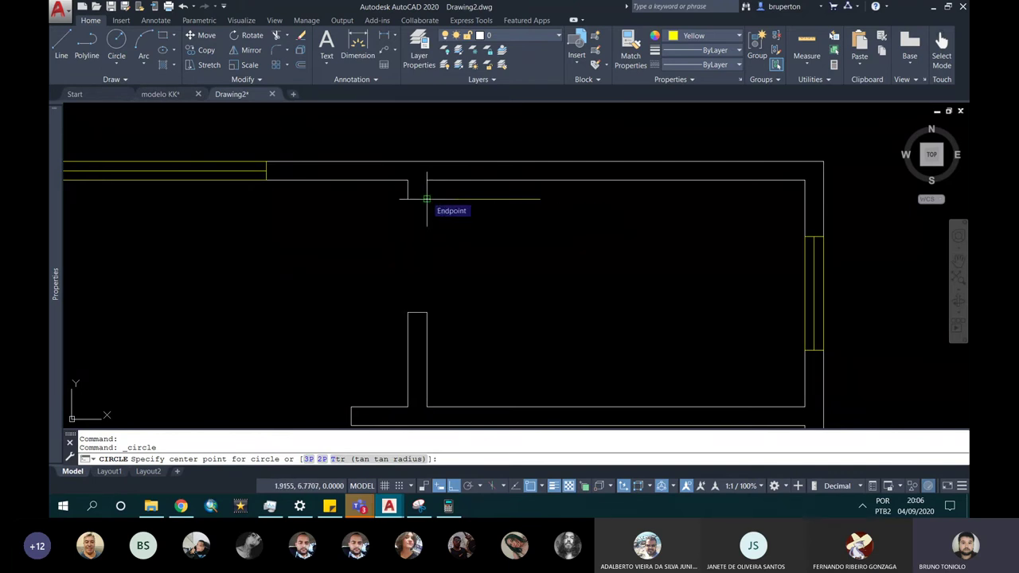
pyautogui.click(427, 197)
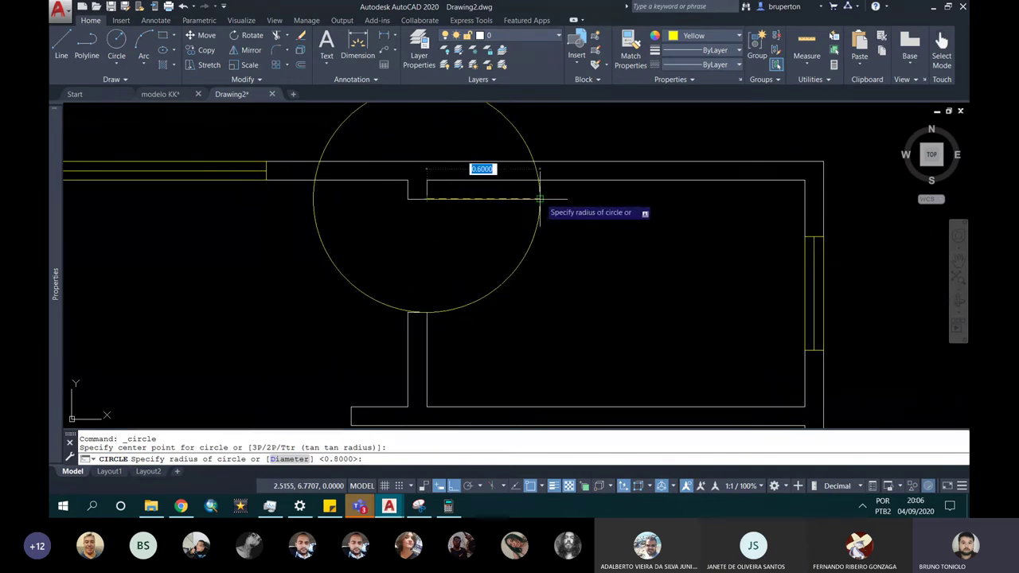
pyautogui.click(539, 198)
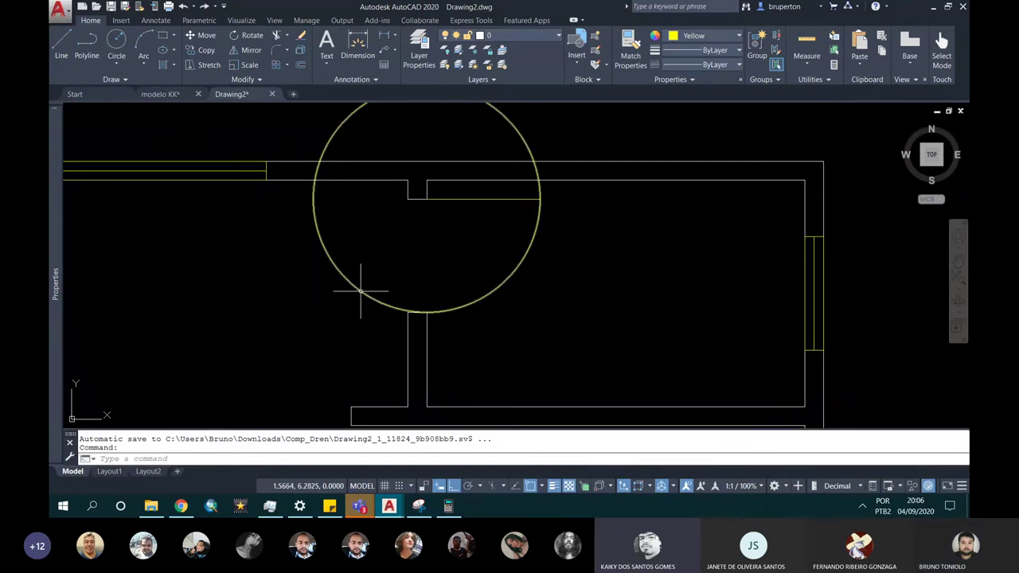
pyautogui.click(142, 66)
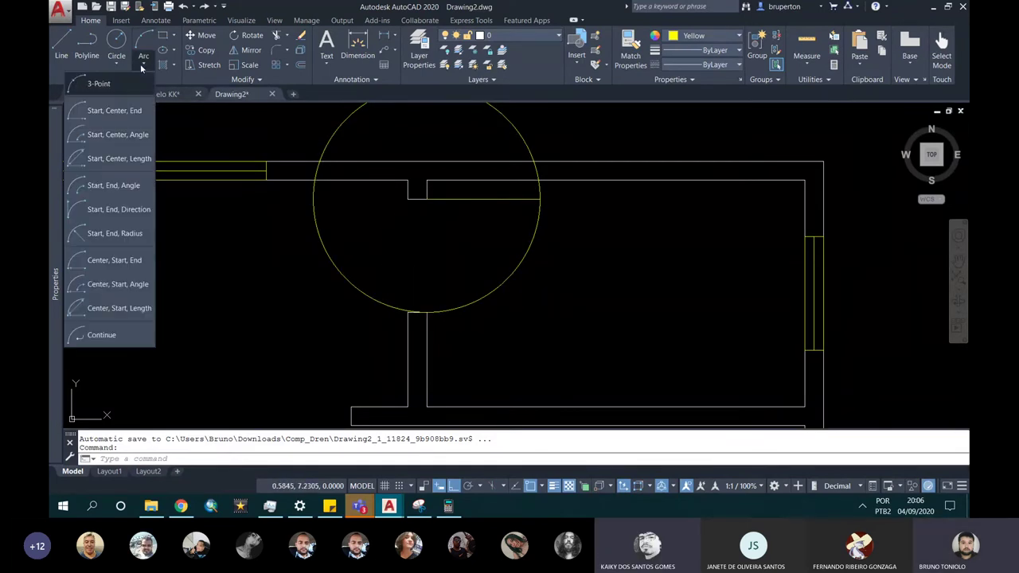
pyautogui.press('Escape')
pyautogui.write('TR')
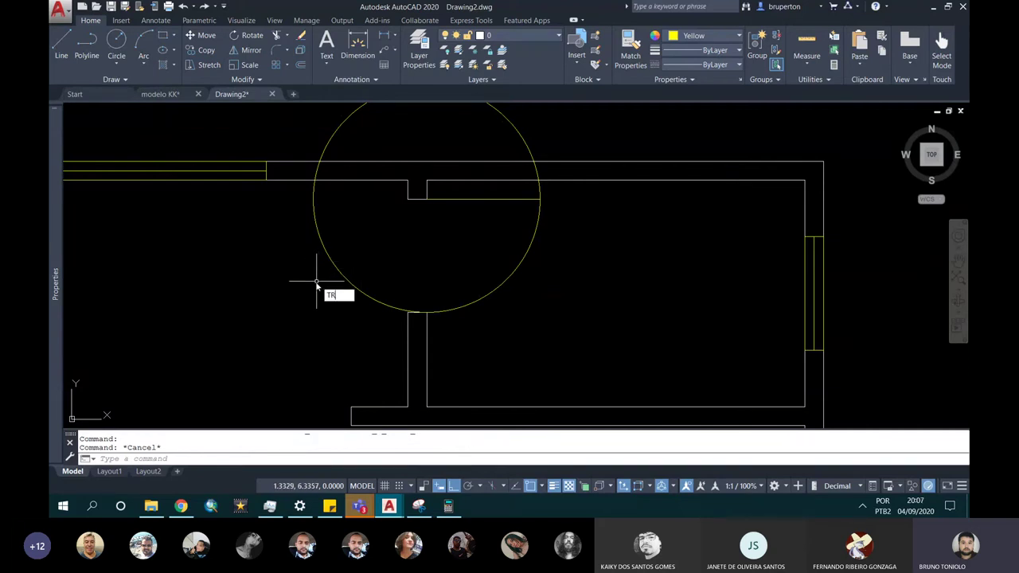
# Trim away the circle pieces inside the wall, above it and on the left, leaving the door arc.
pyautogui.press('Return')
pyautogui.press('Return')
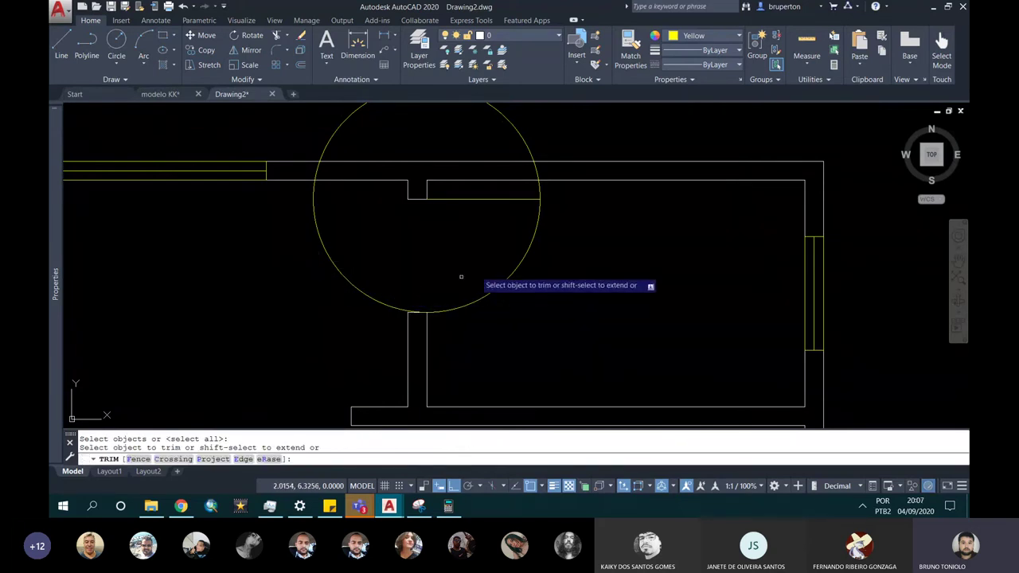
pyautogui.click(537, 186)
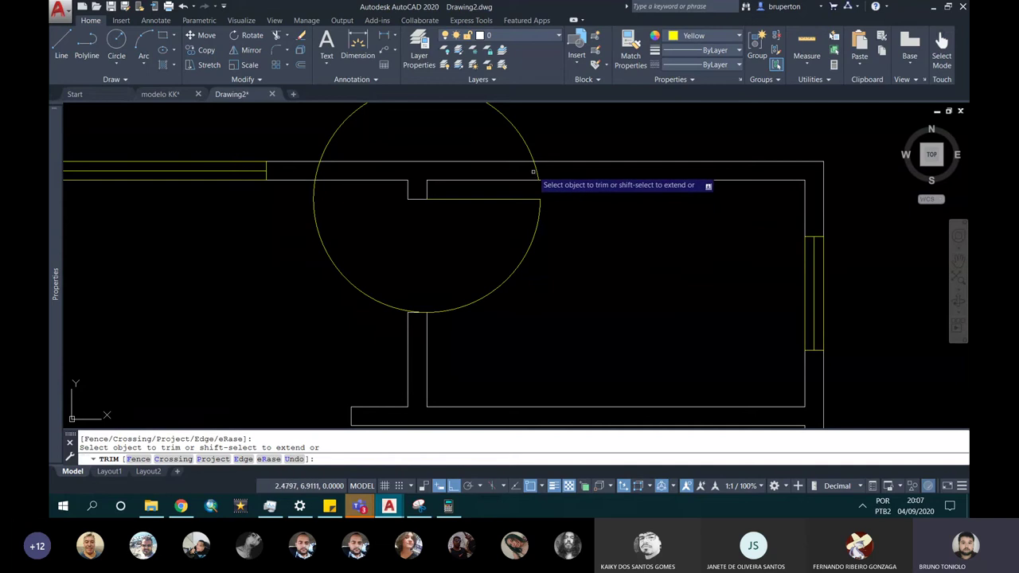
pyautogui.click(527, 144)
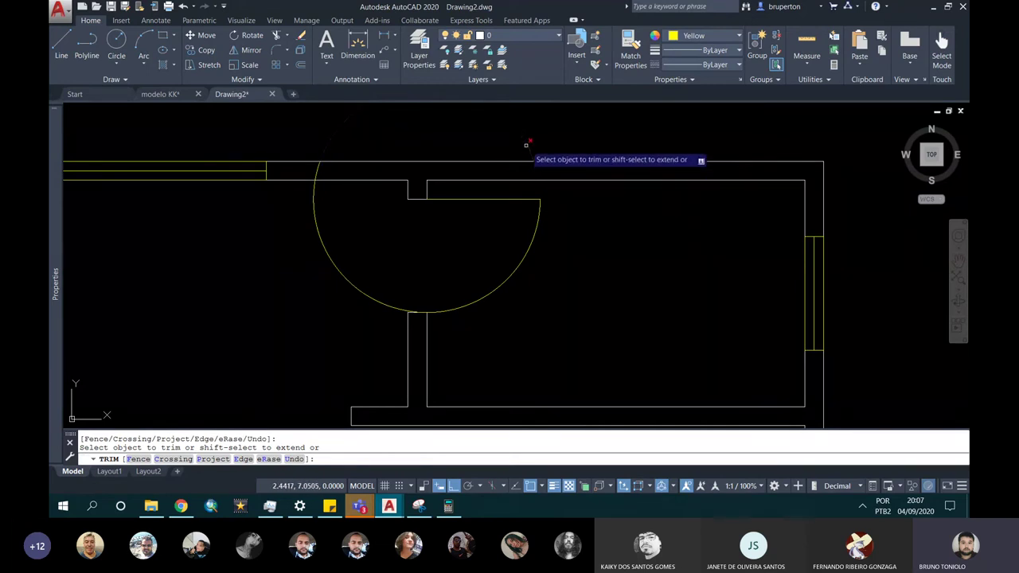
pyautogui.click(320, 168)
pyautogui.click(319, 200)
pyautogui.scroll(-5, 503, 189)
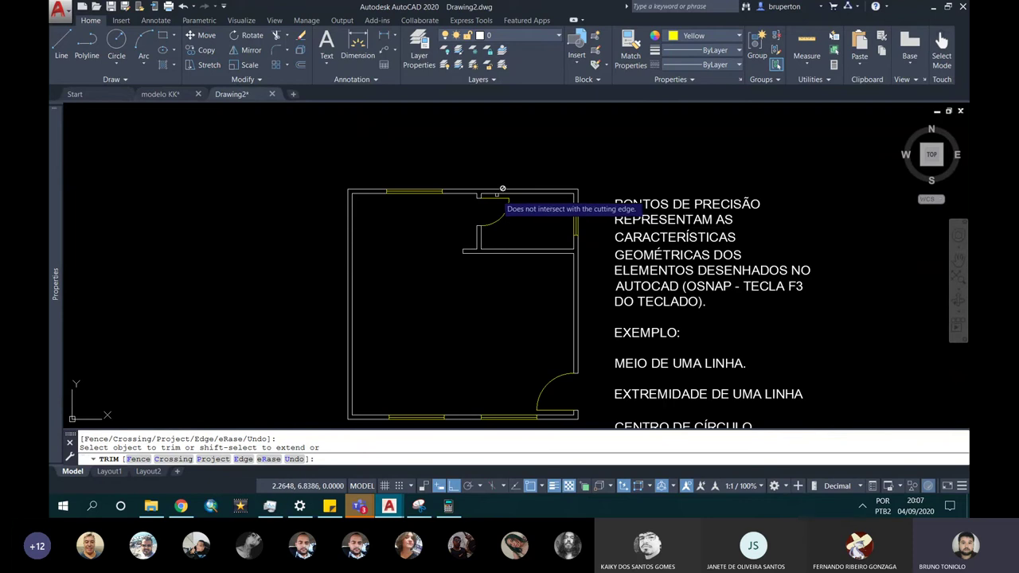
pyautogui.moveTo(503, 189); pyautogui.dragTo(497, 155, button='middle')
pyautogui.press('Escape')
pyautogui.press('Escape')
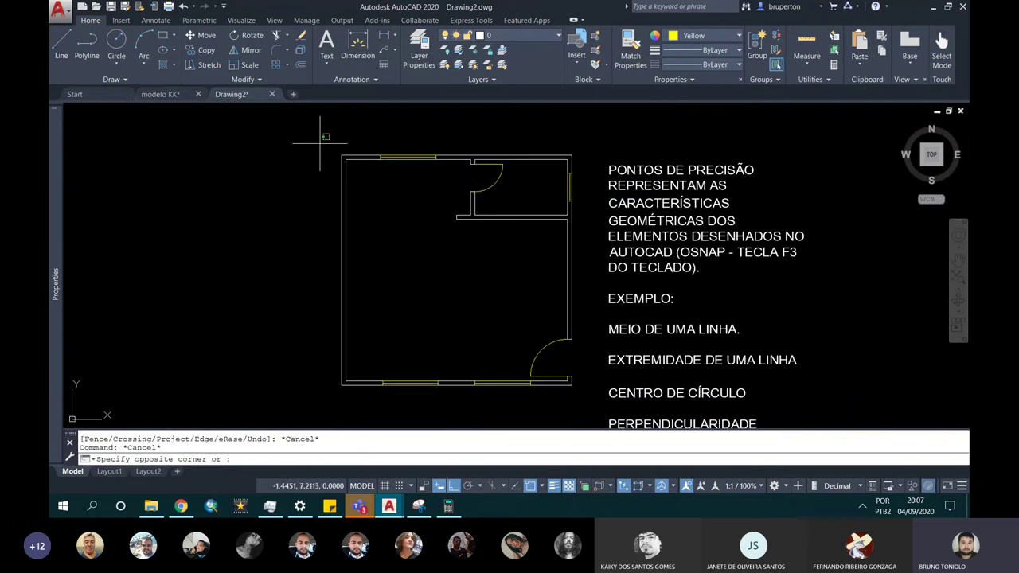
# Copy the whole floor plan to a spot left of the original.
pyautogui.click(585, 406)
pyautogui.write('o')
pyautogui.press('Return')
pyautogui.scroll(-4, 488, 293)
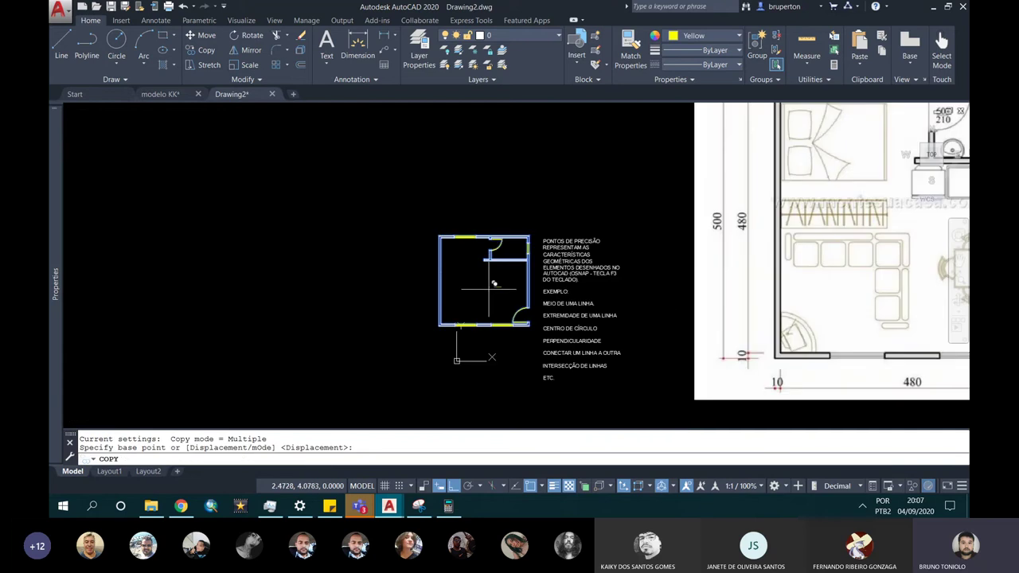
pyautogui.click(501, 286)
pyautogui.click(355, 285)
pyautogui.scroll(2, 358, 287)
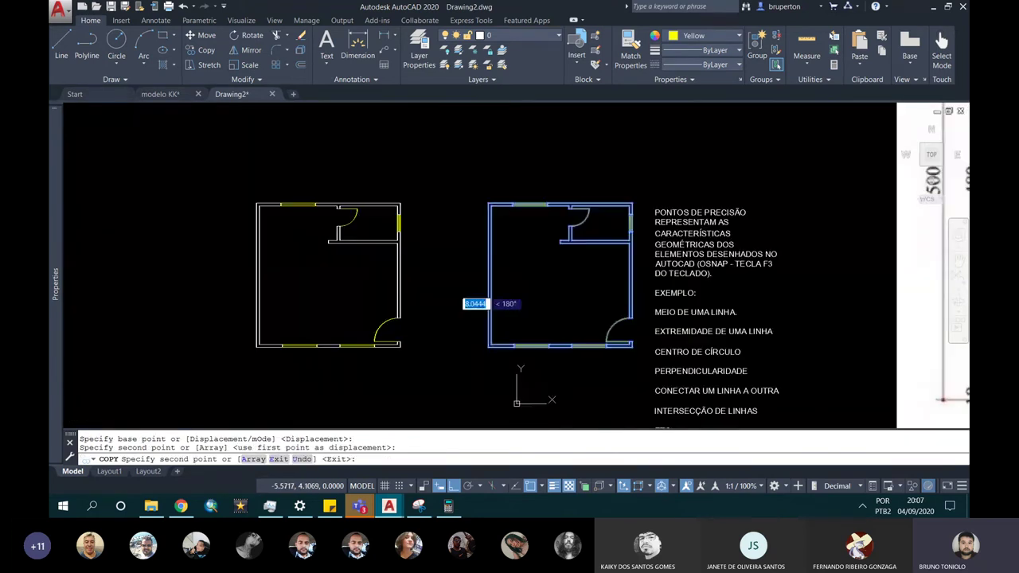
pyautogui.press('Escape')
# Erase the upper and lower door swing arcs from the copied plan.
pyautogui.scroll(2, 354, 287)
pyautogui.scroll(3, 351, 214)
pyautogui.click(351, 213)
pyautogui.click(263, 153)
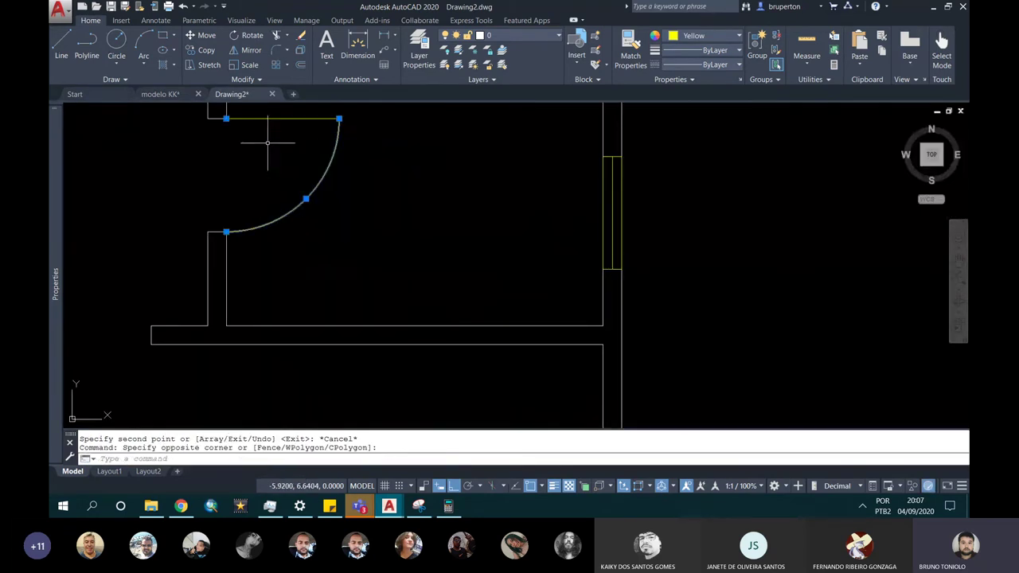
pyautogui.press('Delete')
pyautogui.scroll(-5, 356, 277)
pyautogui.click(346, 336)
pyautogui.click(328, 330)
pyautogui.press('Delete')
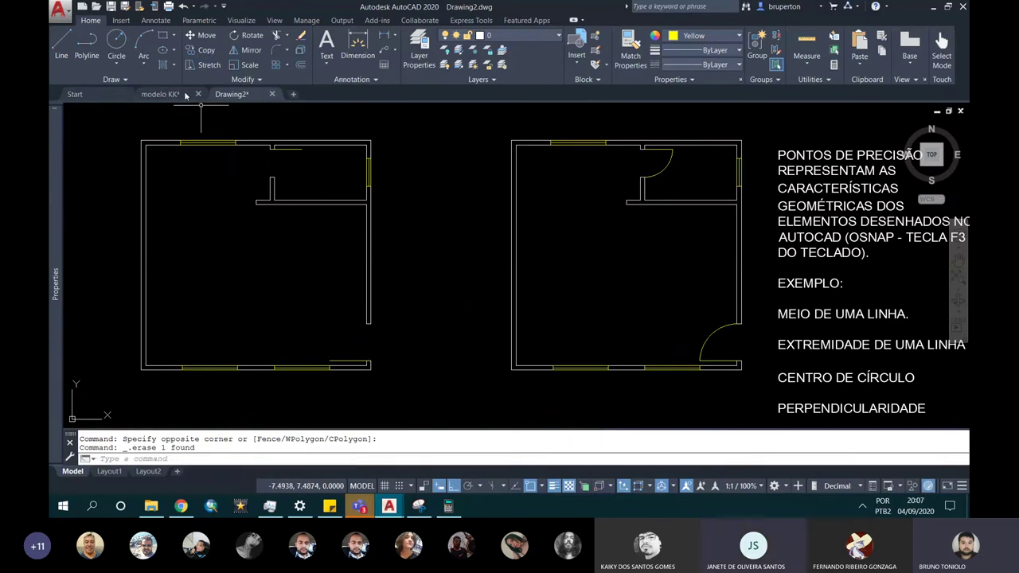
pyautogui.click(144, 65)
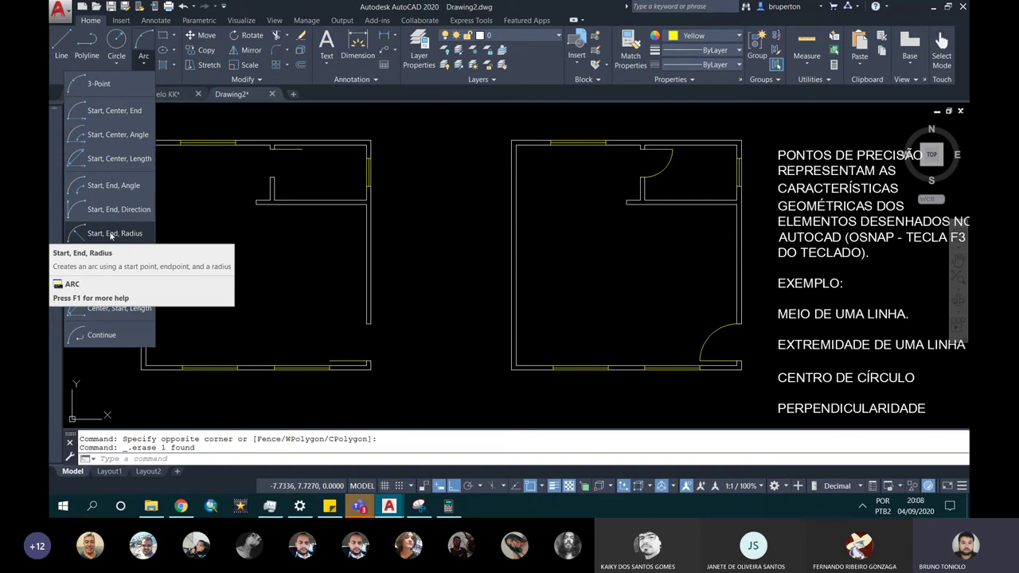
# Draw a Start-End-Radius arc of radius 0.8 between the upper doorway's corners in the copy.
pyautogui.click(110, 234)
pyautogui.scroll(4, 270, 164)
pyautogui.scroll(2, 278, 163)
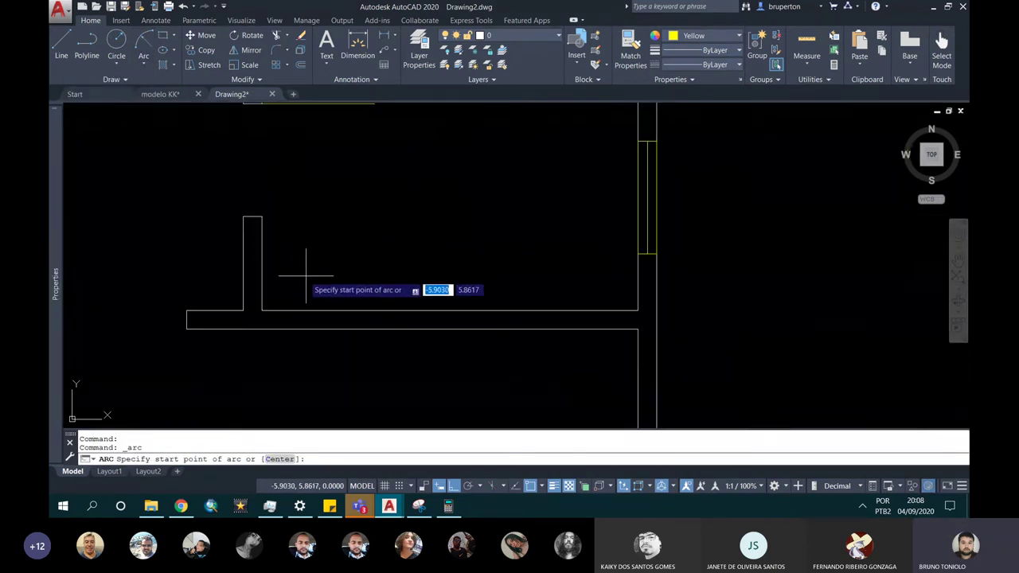
pyautogui.scroll(-2, 300, 276)
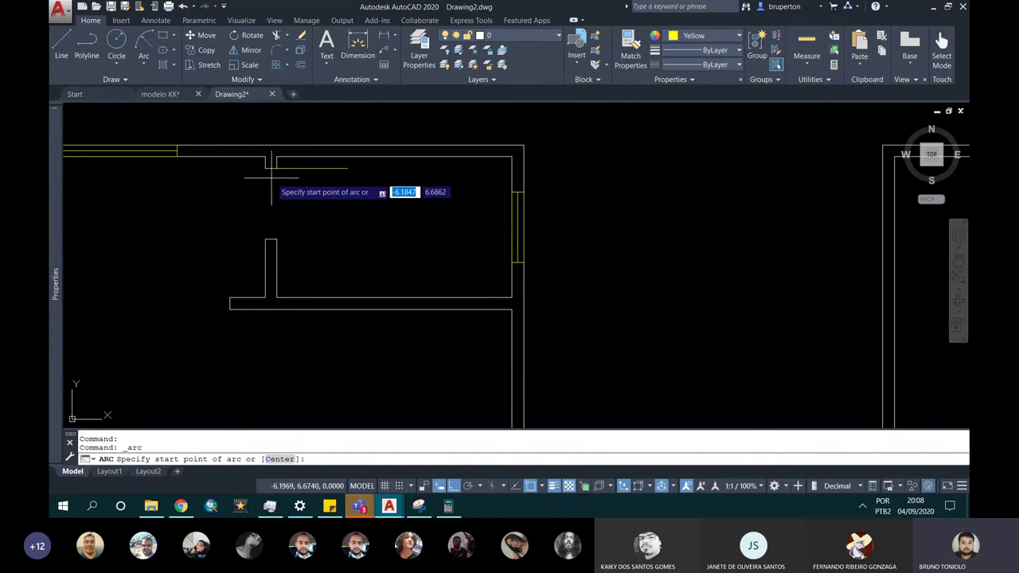
pyautogui.scroll(2, 272, 177)
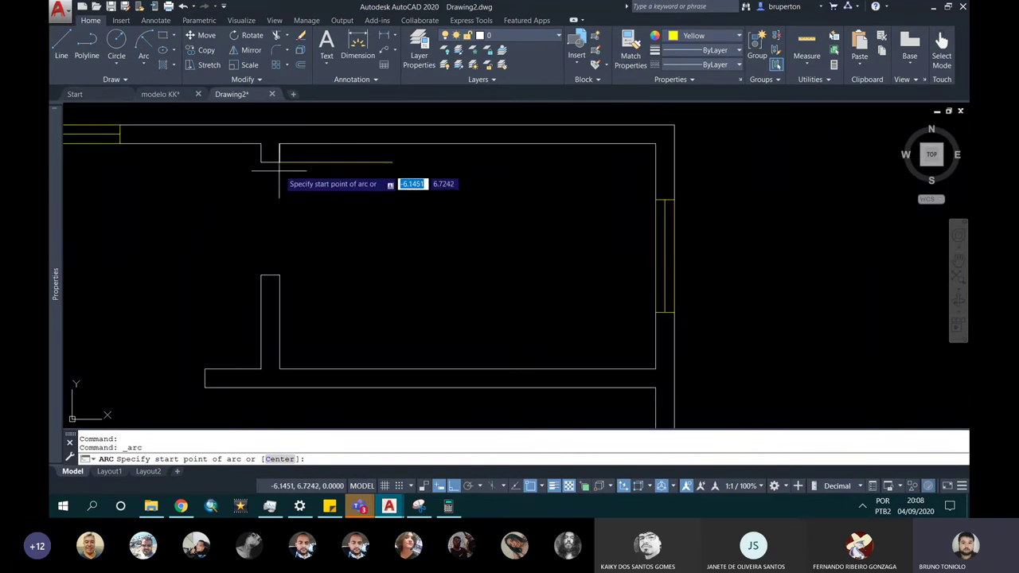
pyautogui.click(280, 163)
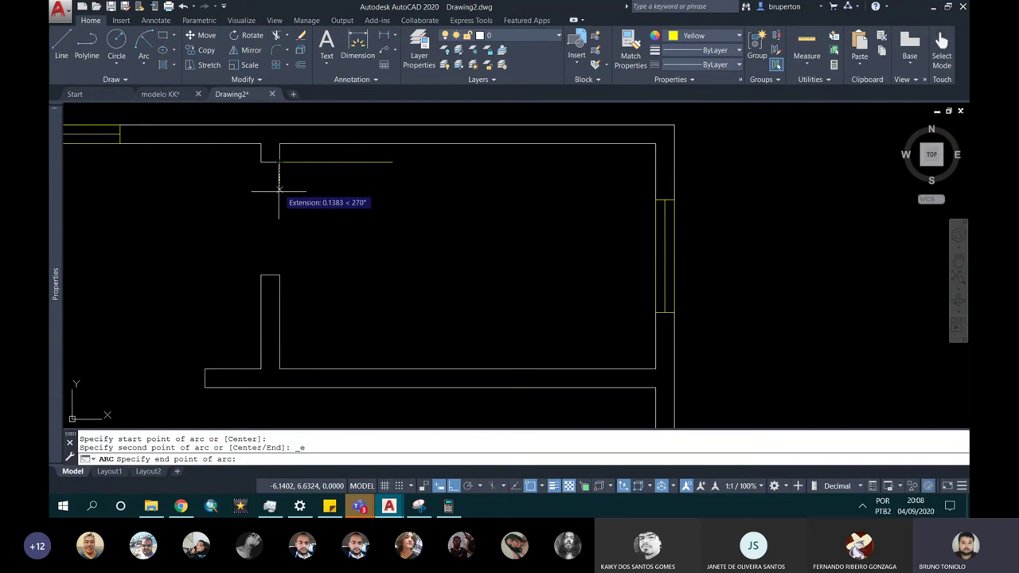
pyautogui.click(280, 275)
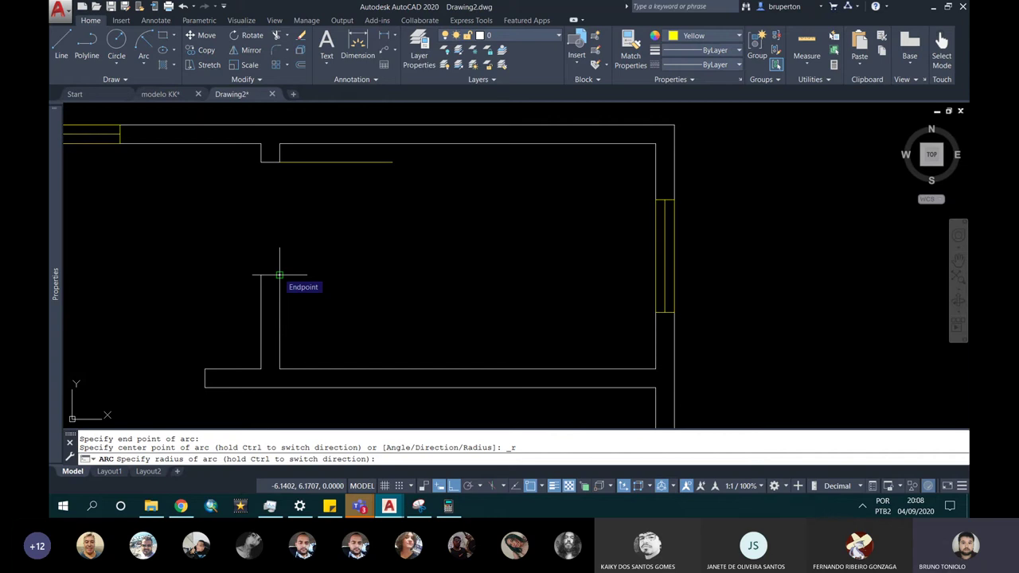
pyautogui.write('0.8')
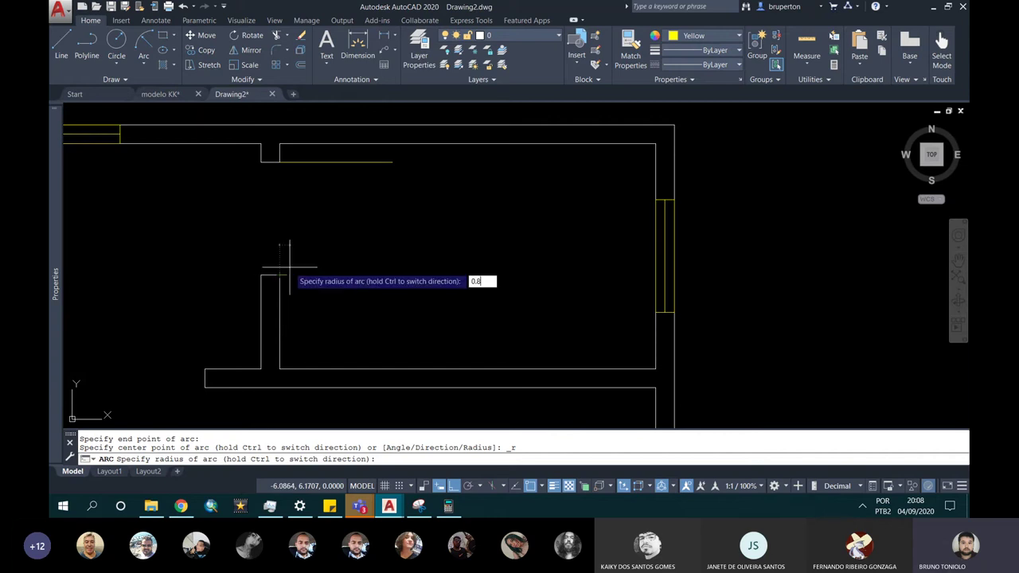
pyautogui.press('Return')
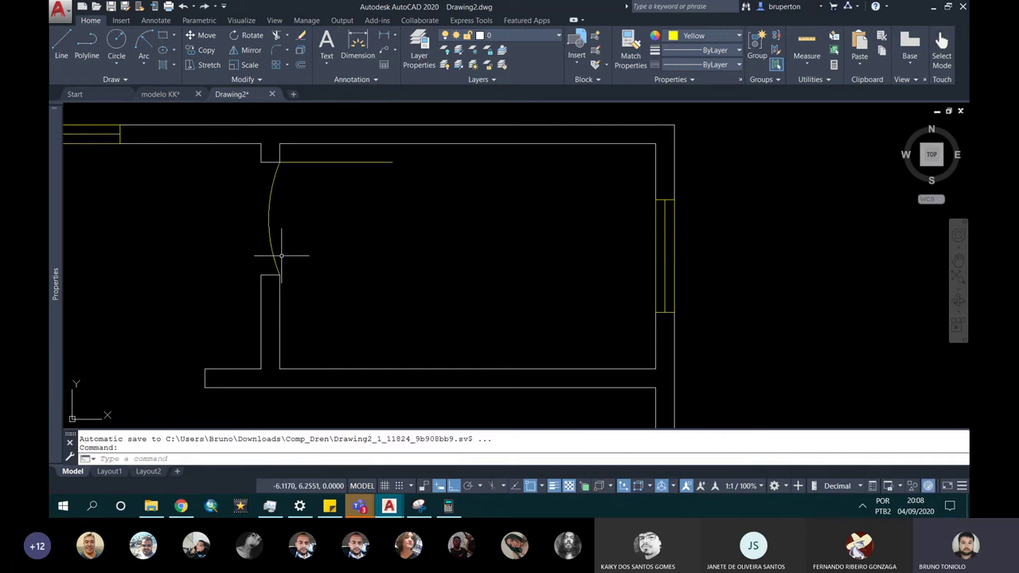
# Delete the misdrawn upper door arc and bring up the arc methods list again.
pyautogui.press('Delete')
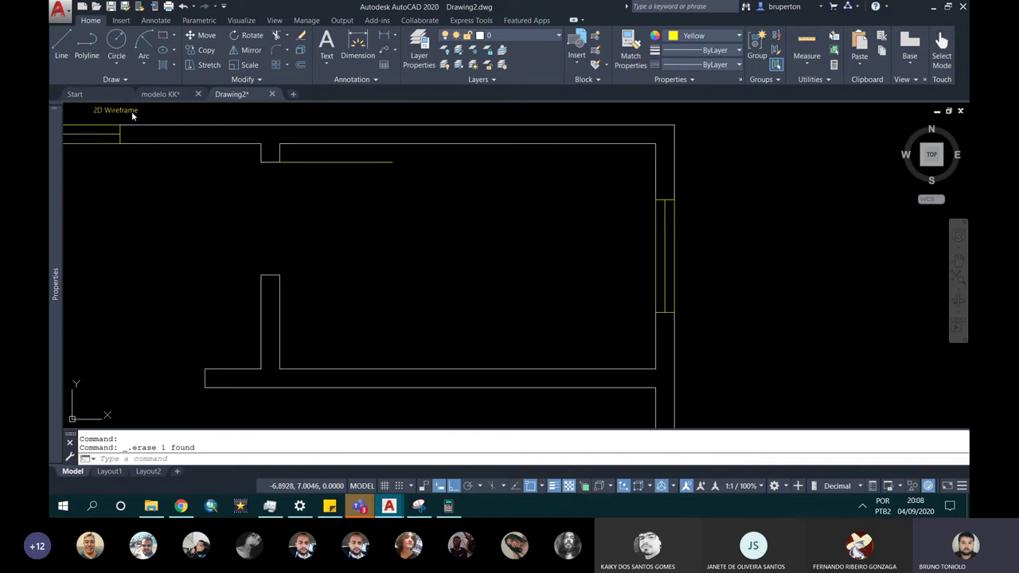
pyautogui.click(144, 65)
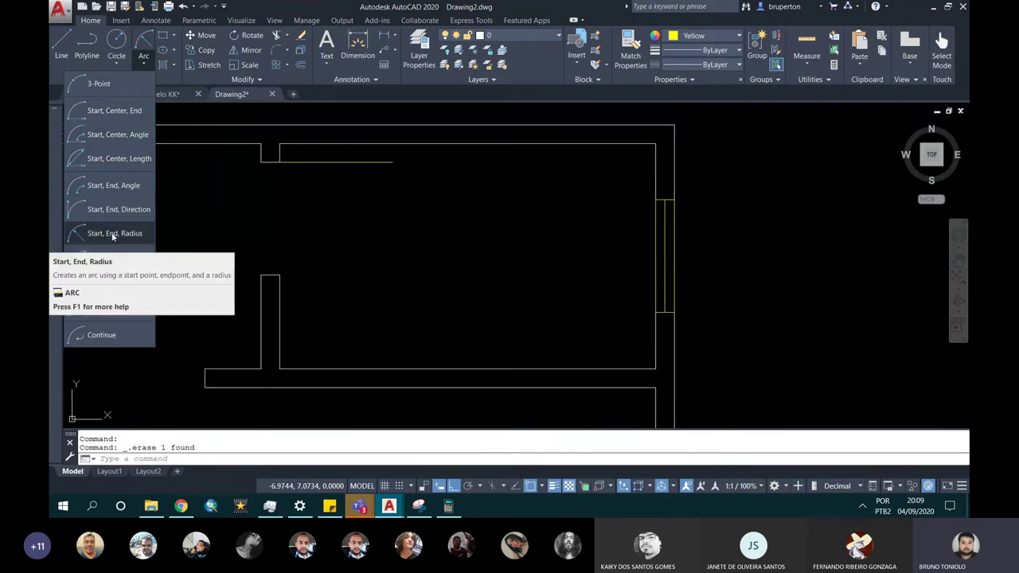
# Draw a centre-based door arc from the wall endpoint across the copied plan's upper doorway.
pyautogui.click(112, 233)
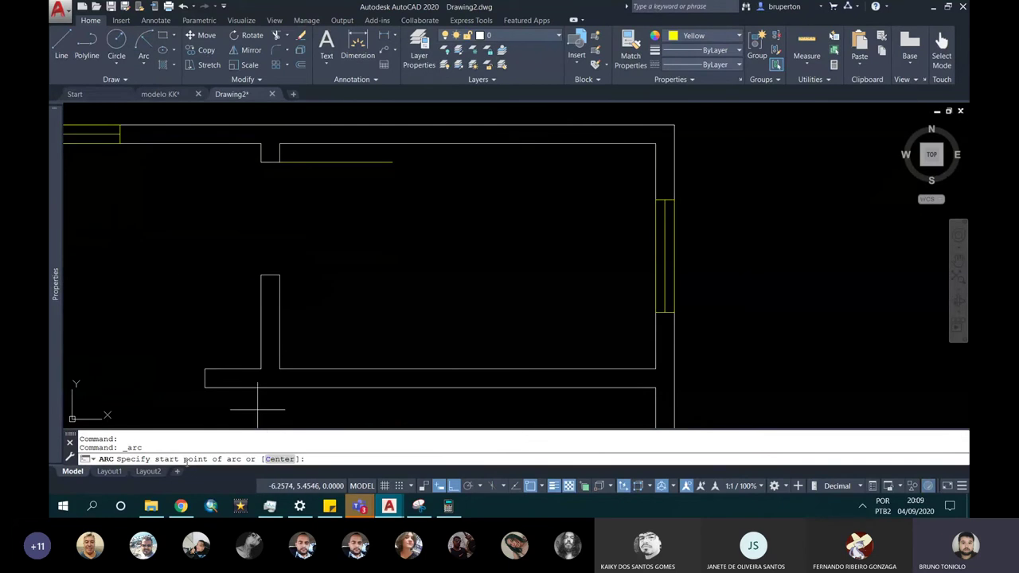
pyautogui.click(276, 460)
pyautogui.click(276, 460)
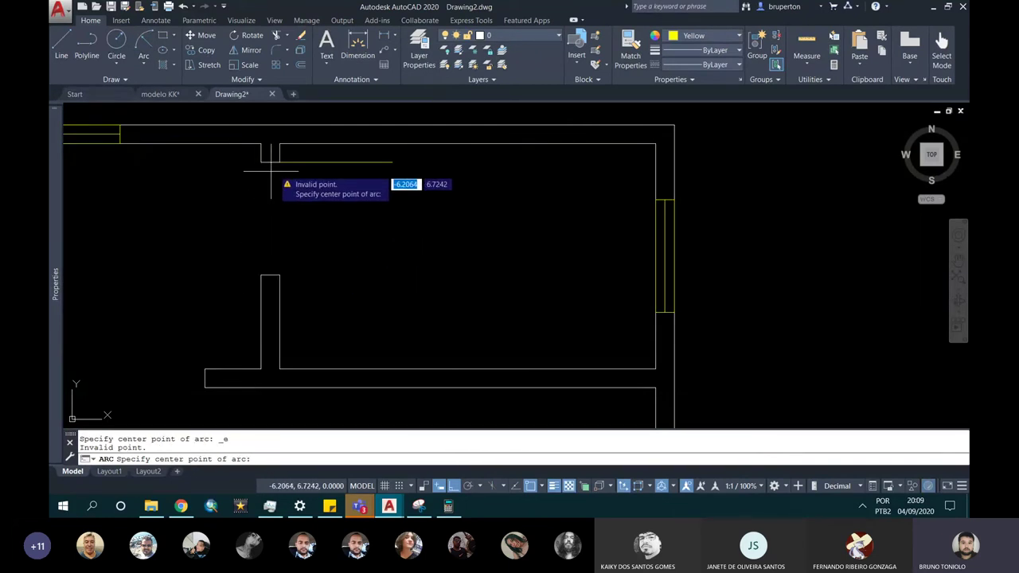
pyautogui.click(279, 163)
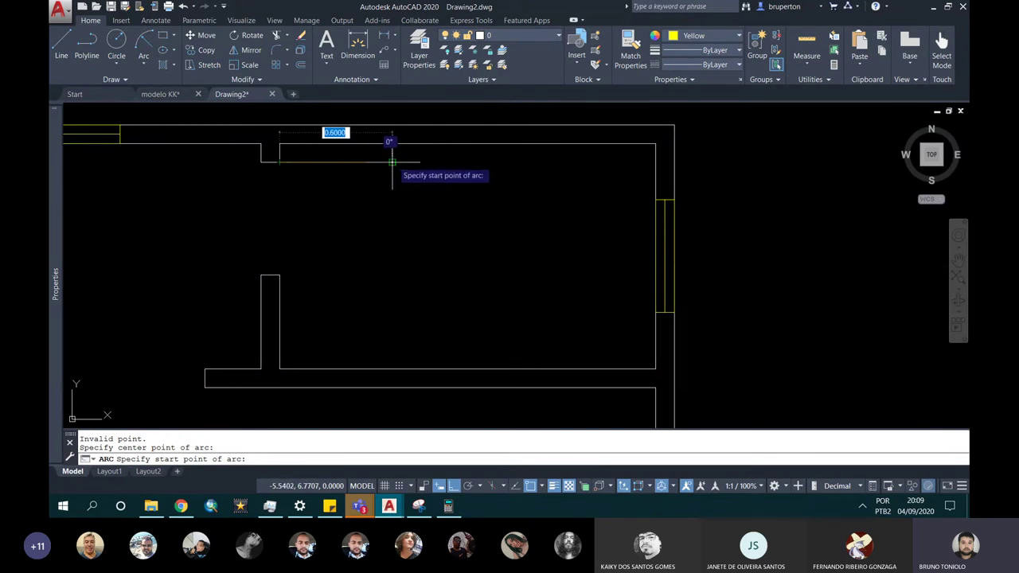
pyautogui.click(392, 162)
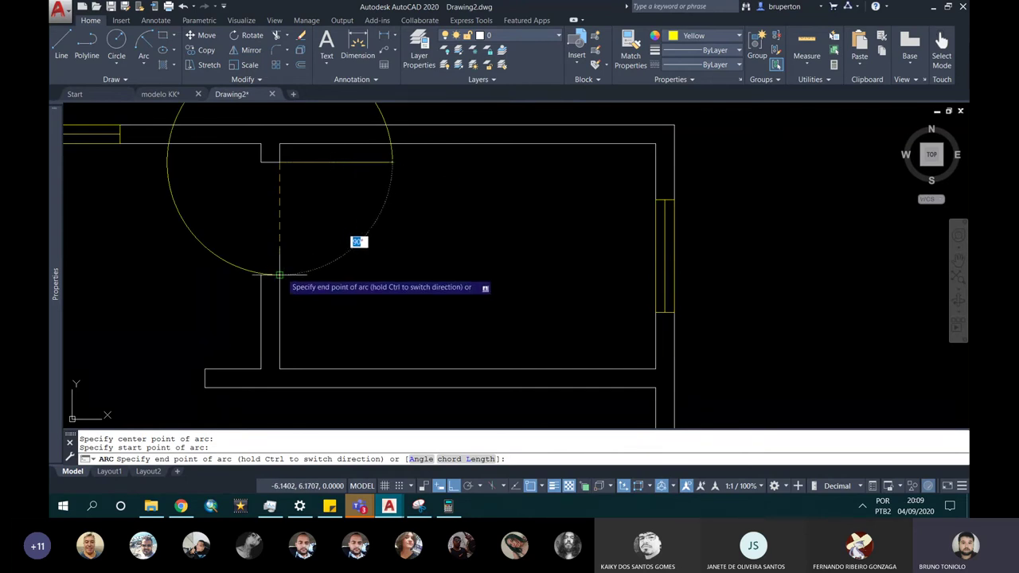
pyautogui.click(279, 276)
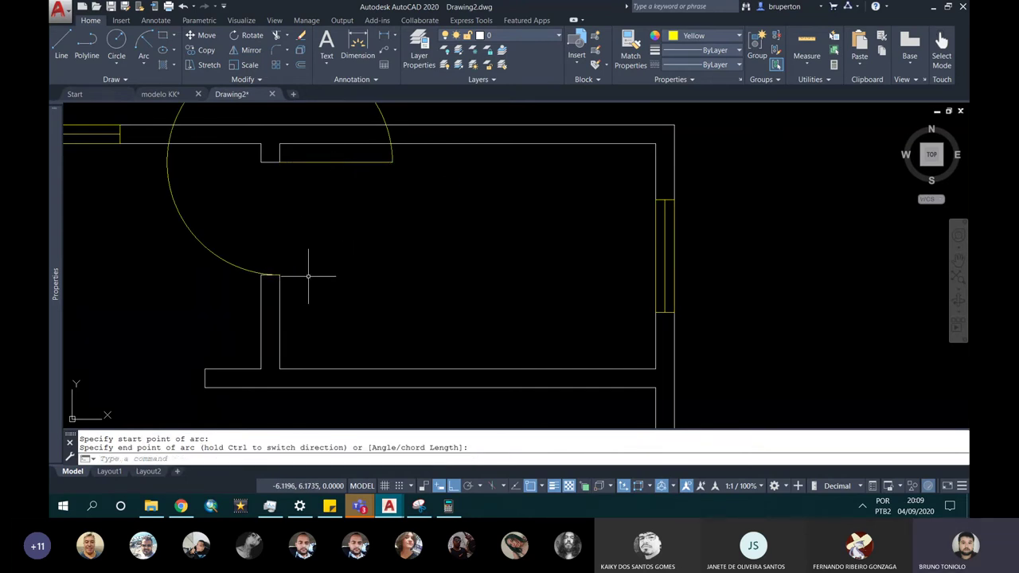
pyautogui.scroll(-2, 353, 278)
# Abandon the arc's grip stretch and delete the trial door arc, leaving the Arc list unused.
pyautogui.click(258, 157)
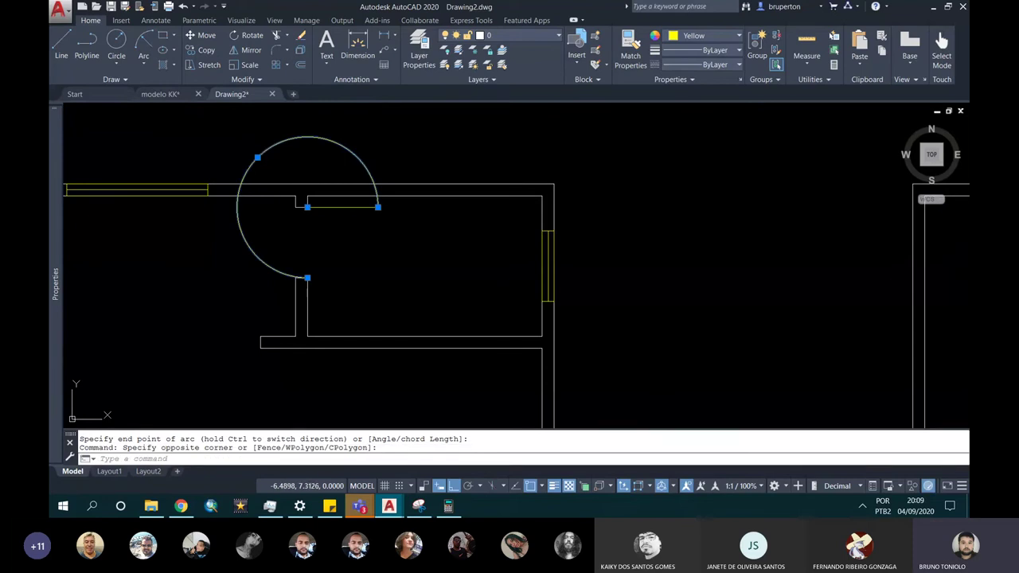
pyautogui.click(258, 156)
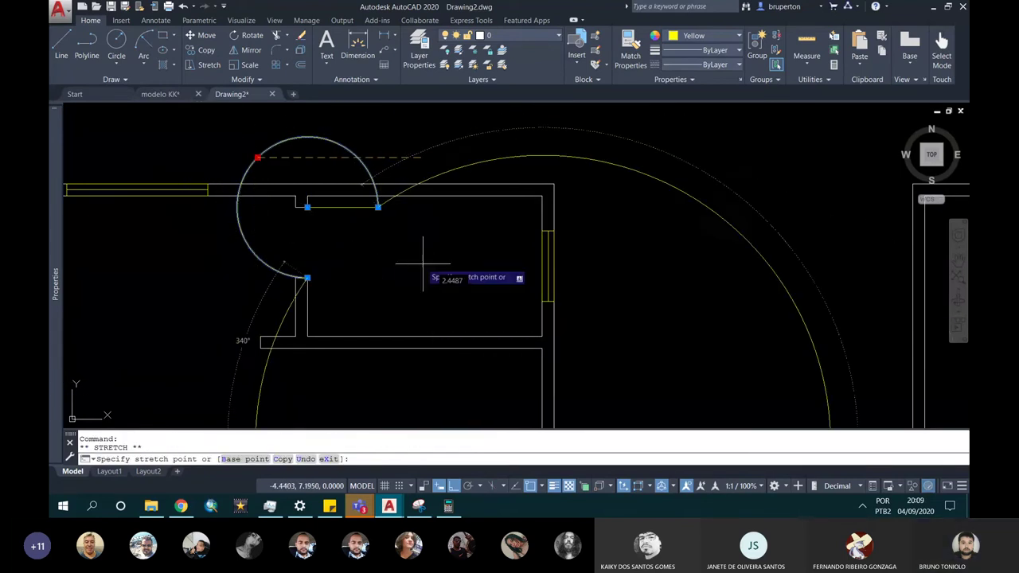
pyautogui.scroll(-2, 398, 239)
pyautogui.press('Escape')
pyautogui.scroll(2, 360, 199)
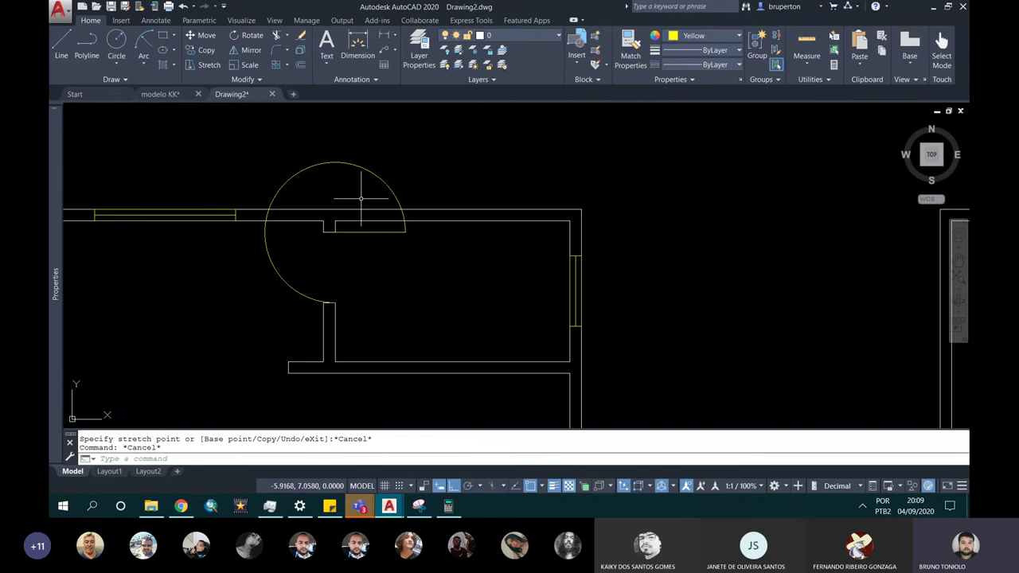
pyautogui.click(385, 172)
pyautogui.press('Delete')
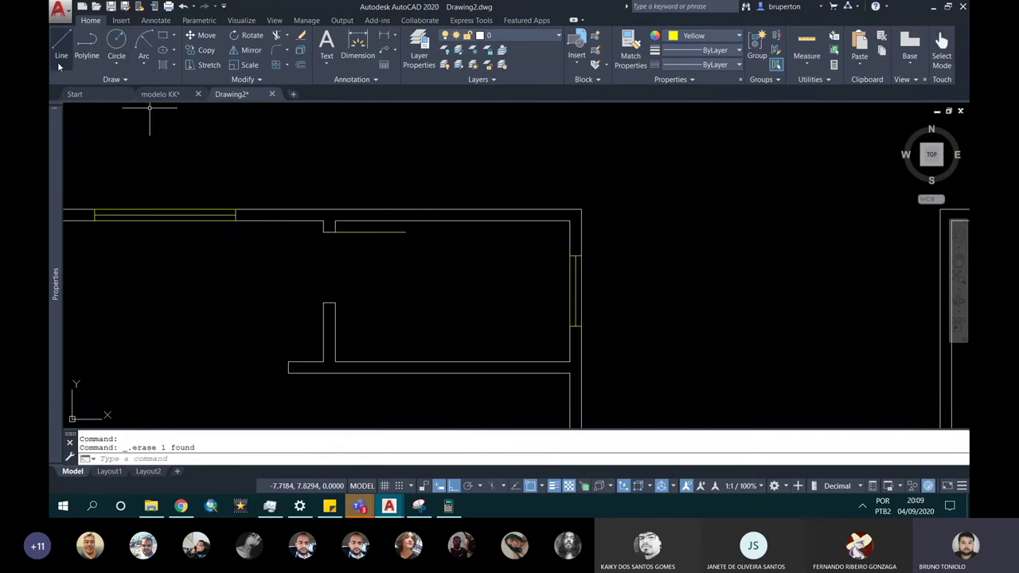
pyautogui.click(144, 64)
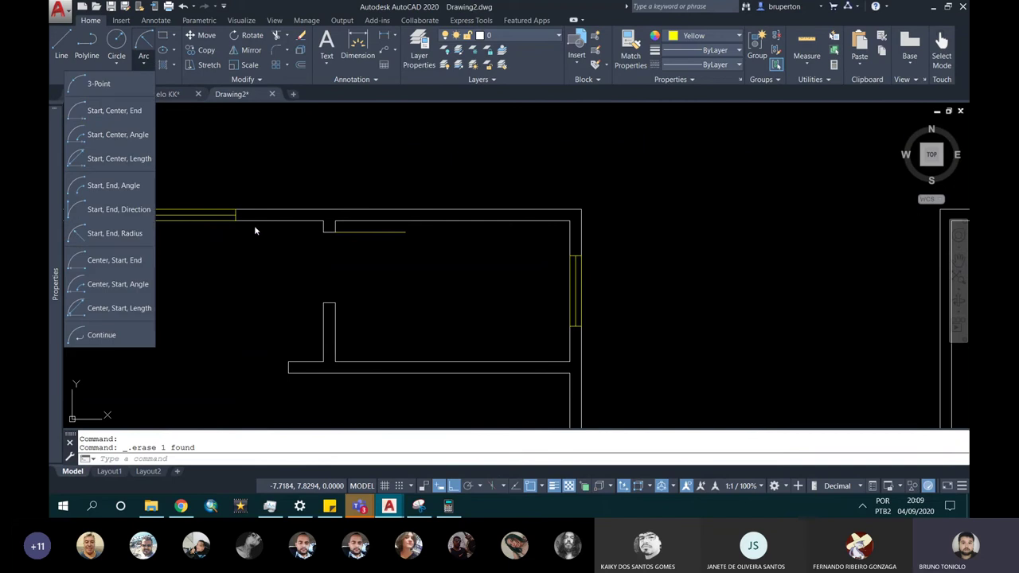
pyautogui.press('Escape')
pyautogui.press('Escape')
pyautogui.press('Escape')
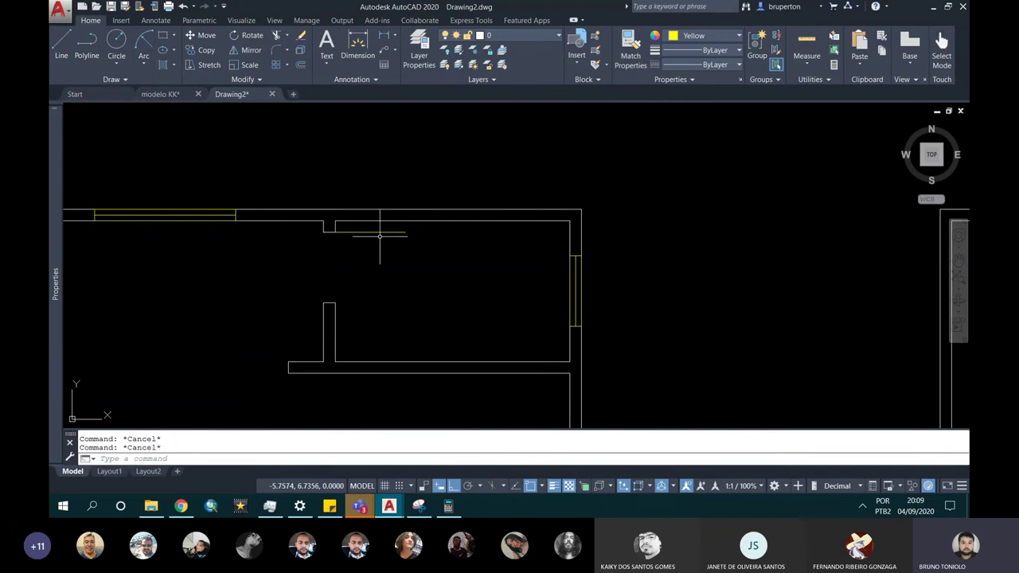
pyautogui.scroll(-2, 393, 226)
pyautogui.scroll(-2, 392, 226)
pyautogui.scroll(-2, 392, 226)
# Erase the 50-object leftover left-hand copy of the room.
pyautogui.click(285, 188)
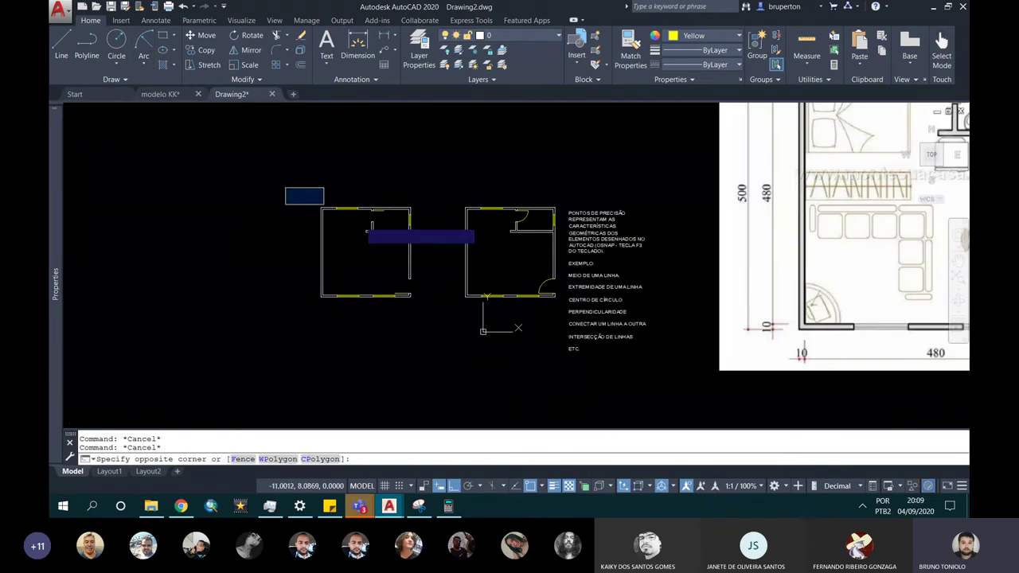
pyautogui.click(429, 295)
pyautogui.press('Delete')
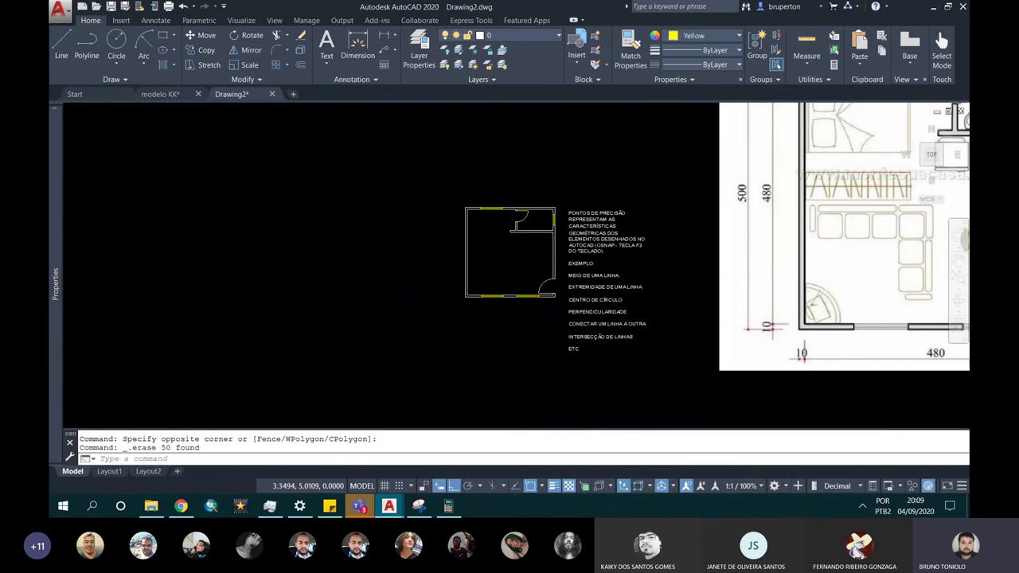
pyautogui.scroll(5, 542, 242)
pyautogui.scroll(-3, 543, 242)
pyautogui.scroll(3, 538, 237)
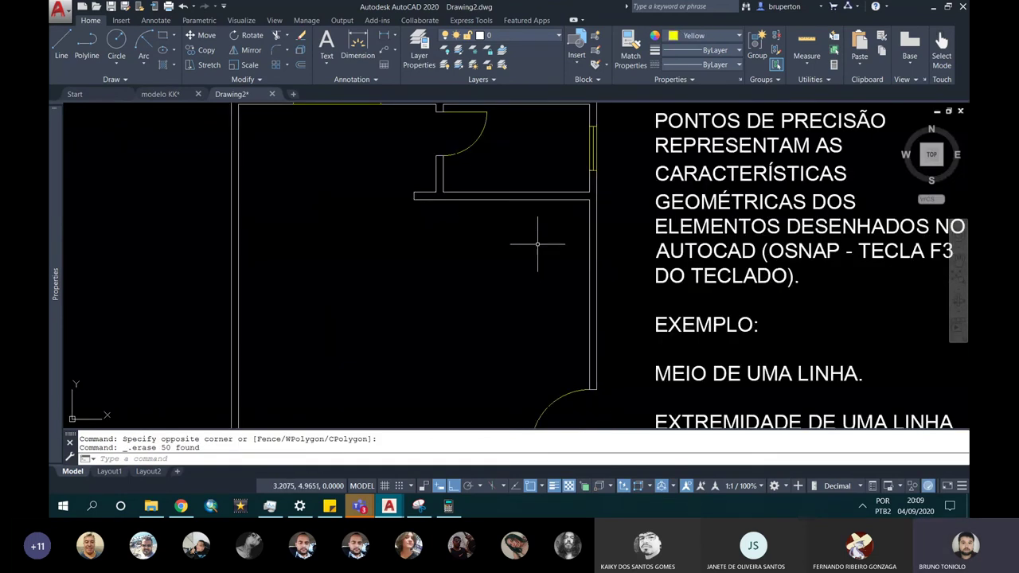
pyautogui.scroll(-2, 533, 235)
# Frame the plan, notes and reference image, then switch to the Teams meeting.
pyautogui.moveTo(530, 241); pyautogui.dragTo(500, 236, button='middle')
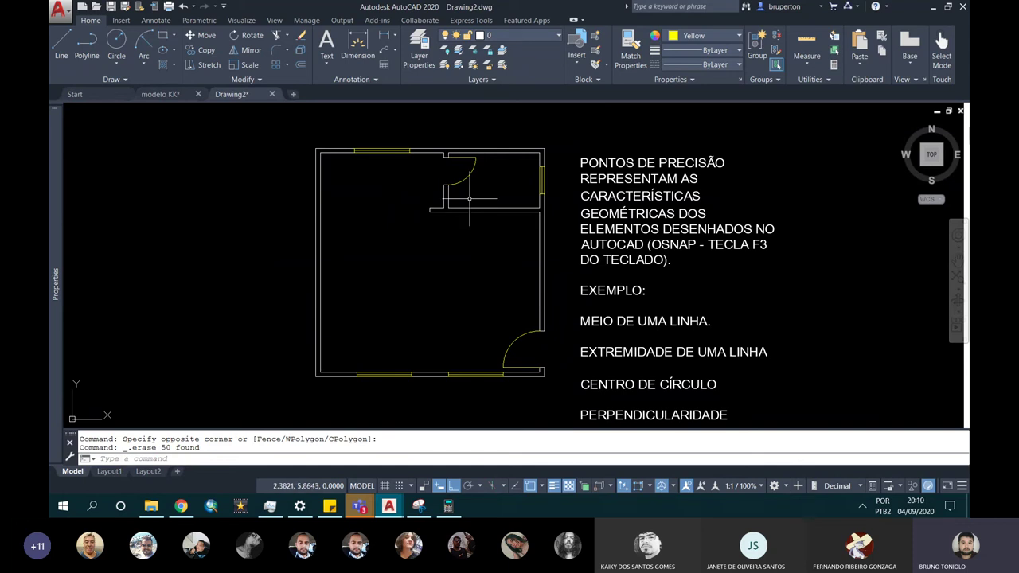
pyautogui.scroll(1, 469, 199)
pyautogui.scroll(-1, 469, 199)
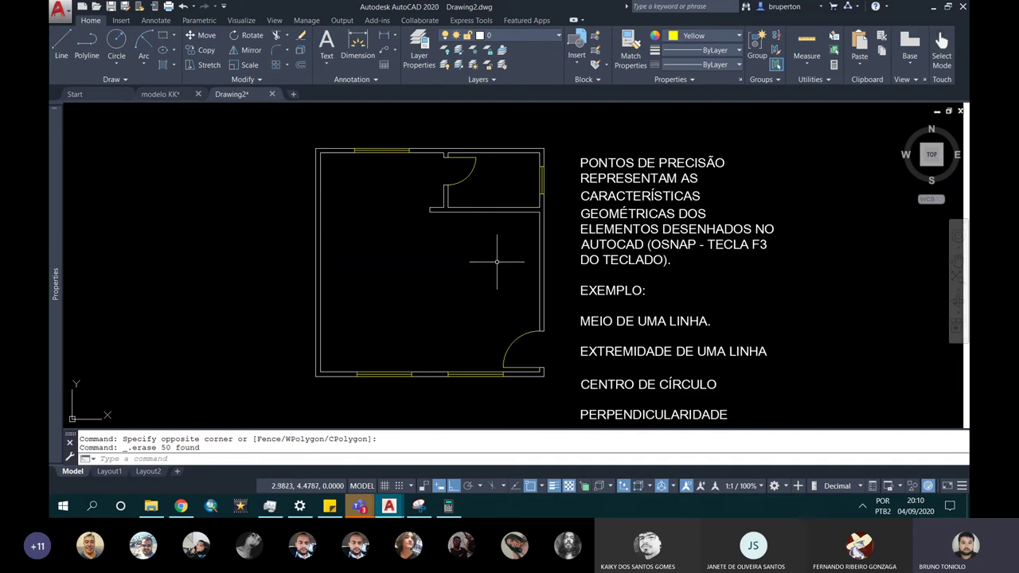
pyautogui.moveTo(497, 261); pyautogui.dragTo(435, 269, button='middle')
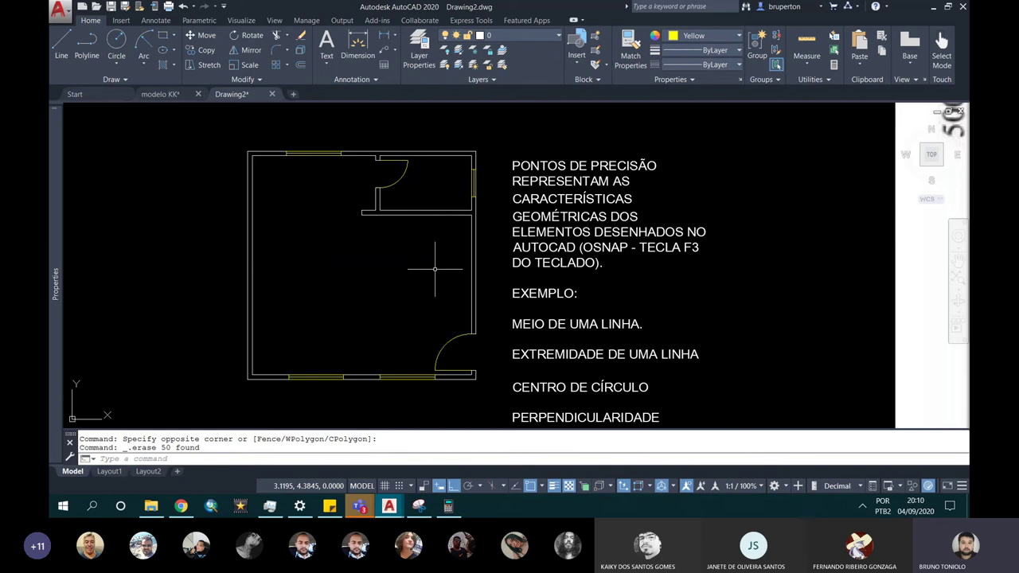
pyautogui.scroll(-2, 434, 269)
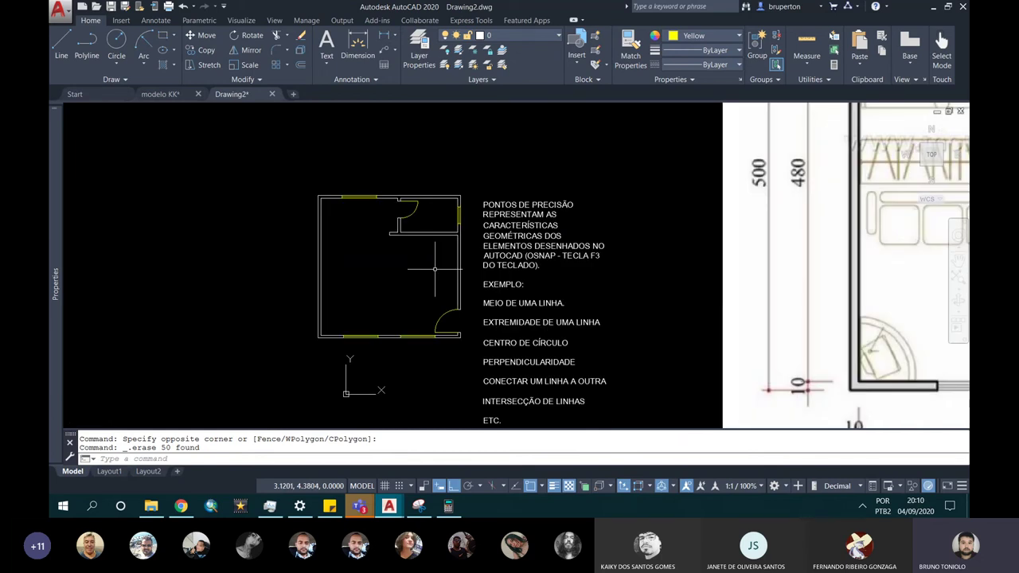
pyautogui.scroll(2, 435, 269)
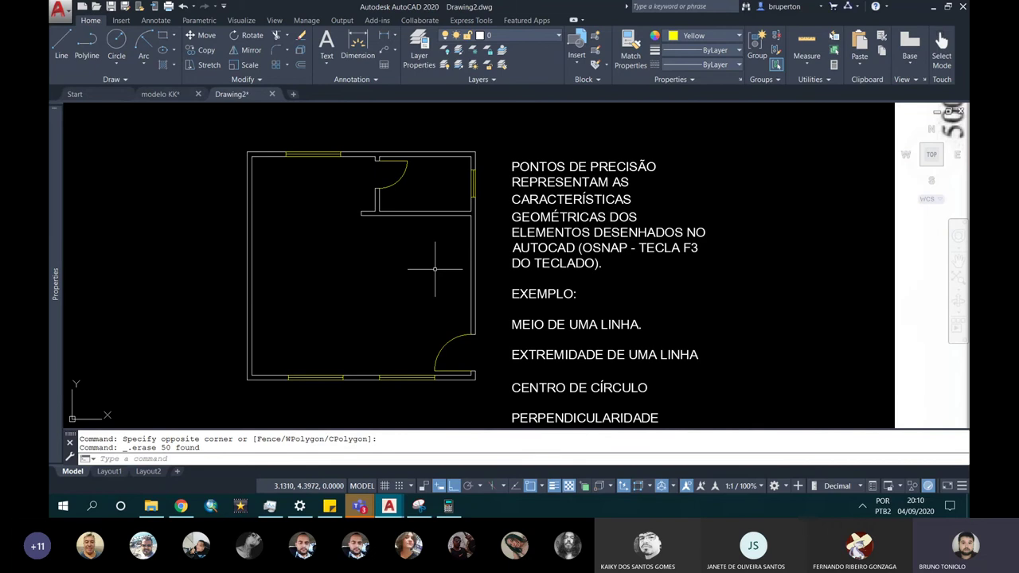
pyautogui.scroll(-2, 435, 269)
pyautogui.moveTo(549, 278)
pyautogui.mouseDown(button='middle')
pyautogui.moveTo(371, 278)
pyautogui.moveTo(467, 280)
pyautogui.moveTo(398, 271)
pyautogui.moveTo(378, 253)
pyautogui.mouseUp(button='middle')
pyautogui.scroll(2, 408, 295)
pyautogui.scroll(3, 407, 294)
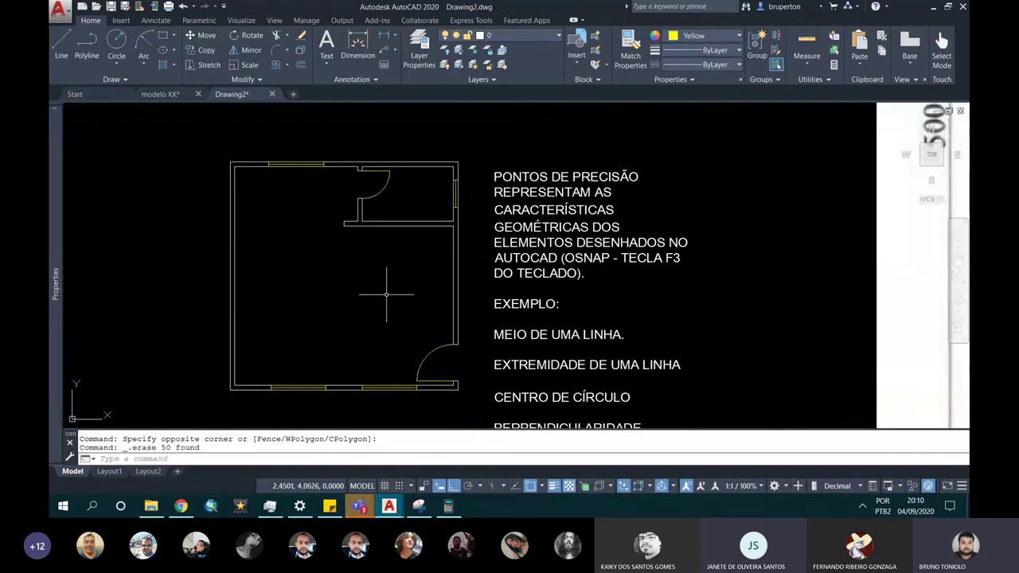
pyautogui.moveTo(359, 506)
pyautogui.click(275, 460)
pyautogui.moveTo(416, 379)
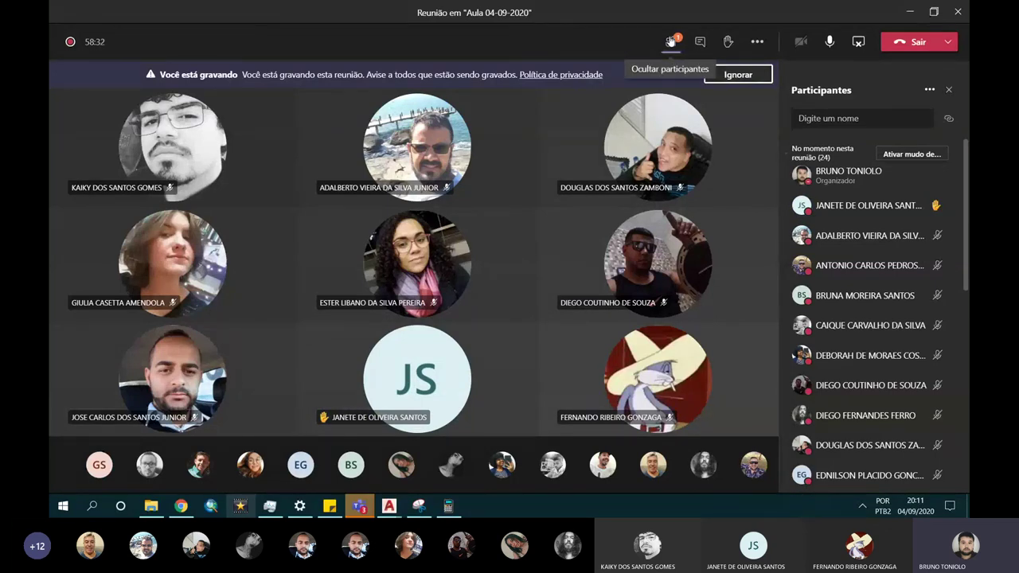
pyautogui.click(670, 42)
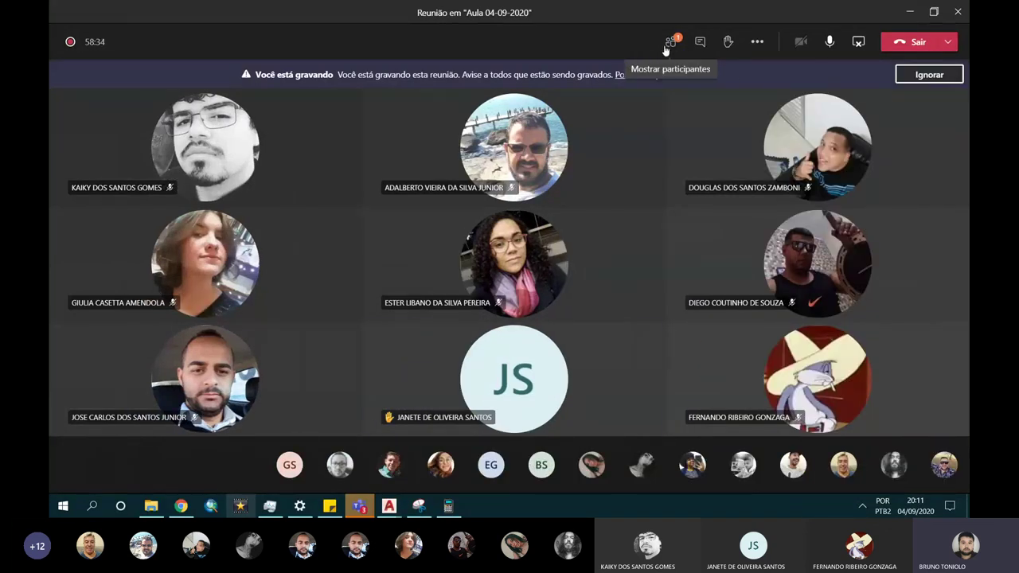
pyautogui.click(667, 44)
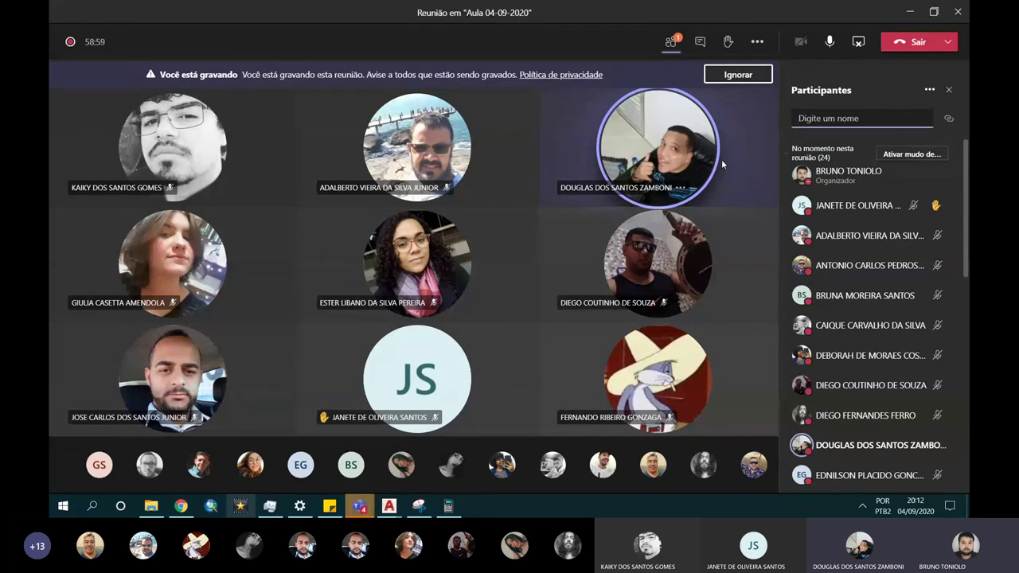
pyautogui.scroll(-1, 876, 318)
pyautogui.scroll(-3, 876, 319)
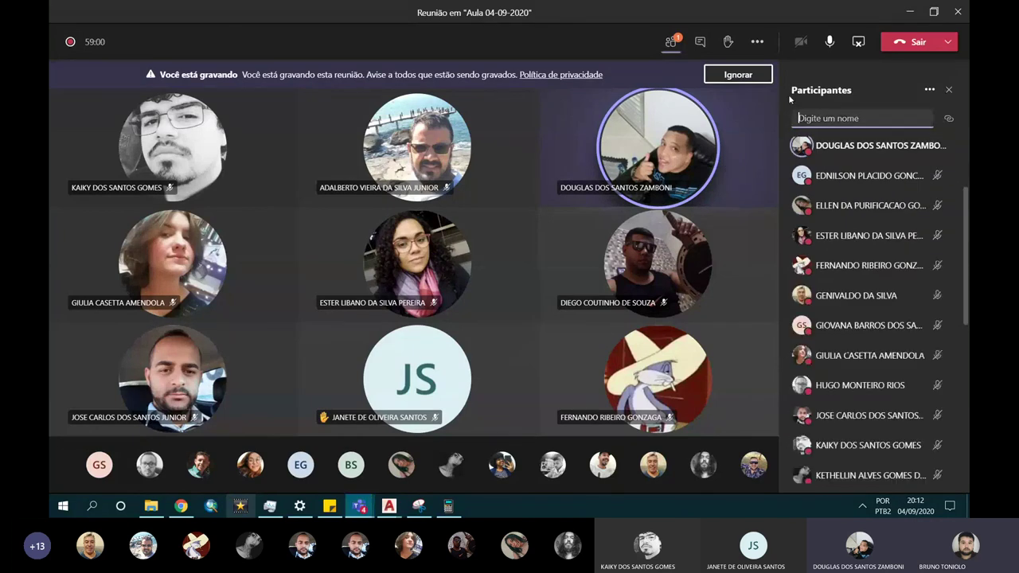
pyautogui.click(699, 47)
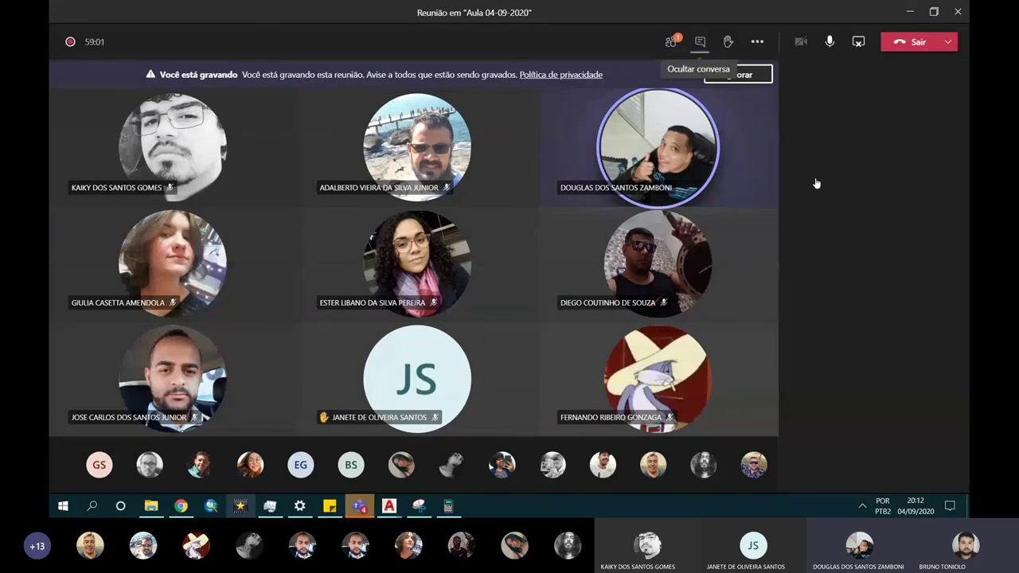
pyautogui.scroll(2, 864, 242)
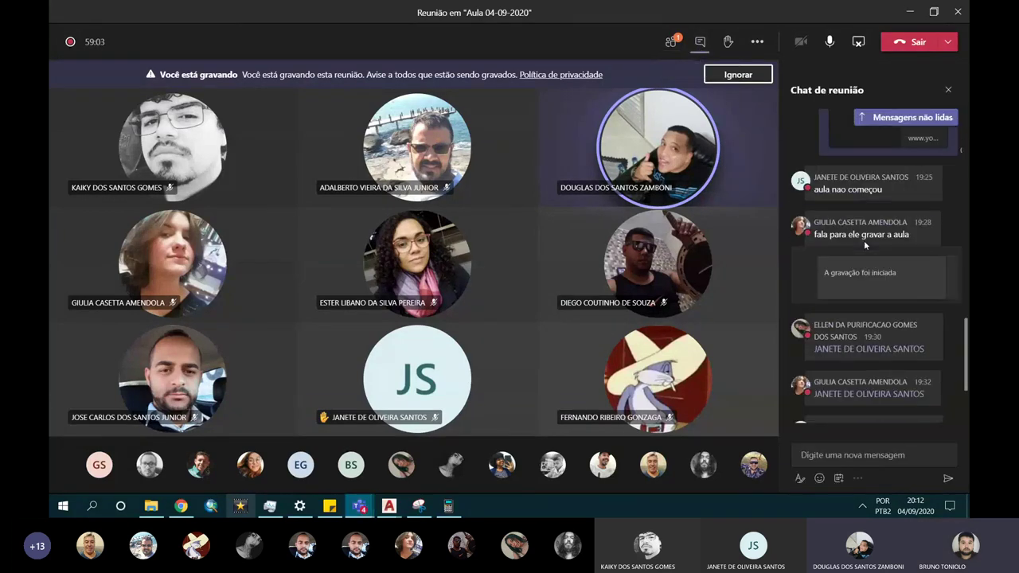
pyautogui.scroll(3, 864, 242)
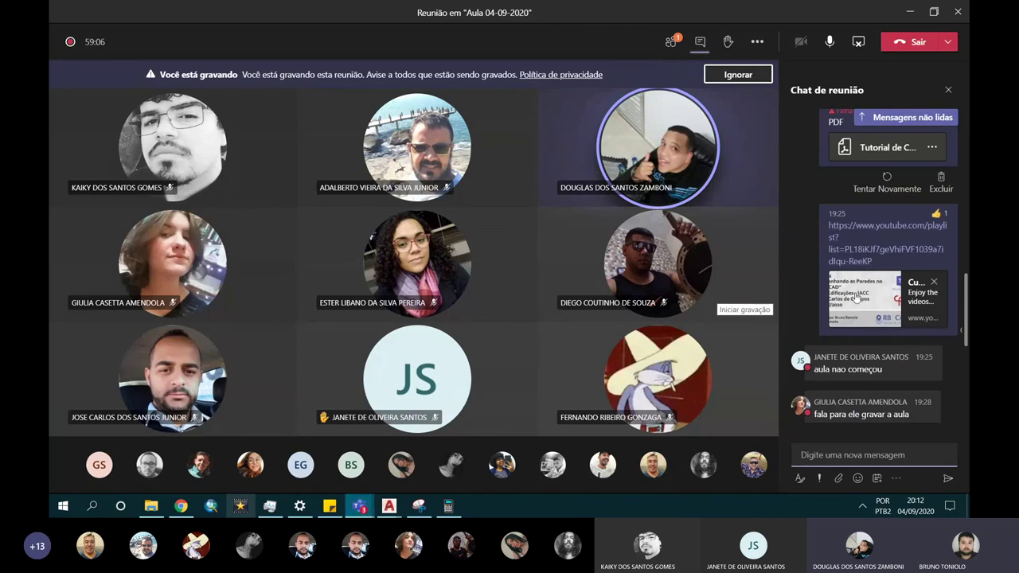
pyautogui.click(888, 250)
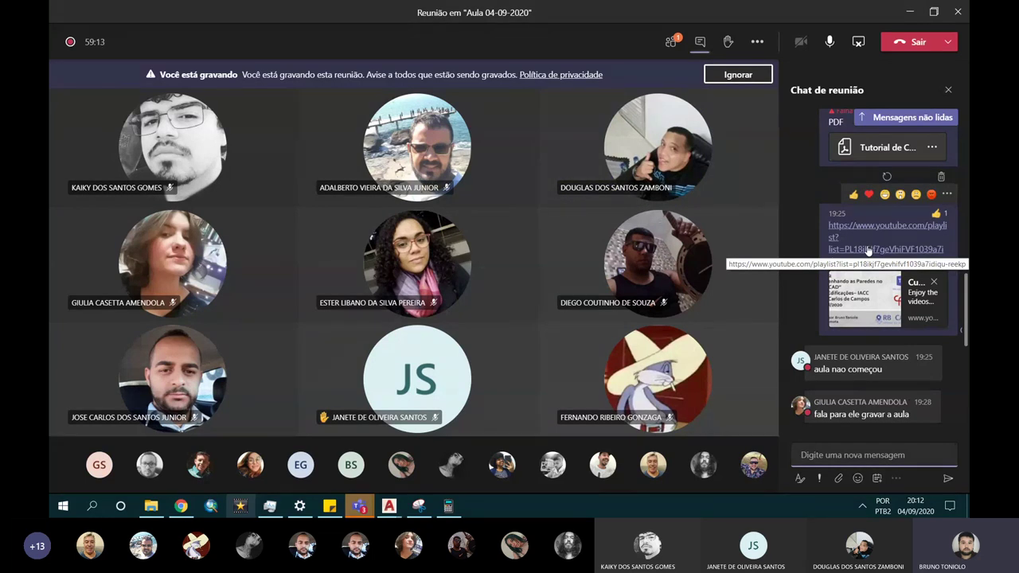
pyautogui.scroll(-3, 868, 250)
pyautogui.scroll(-2, 808, 292)
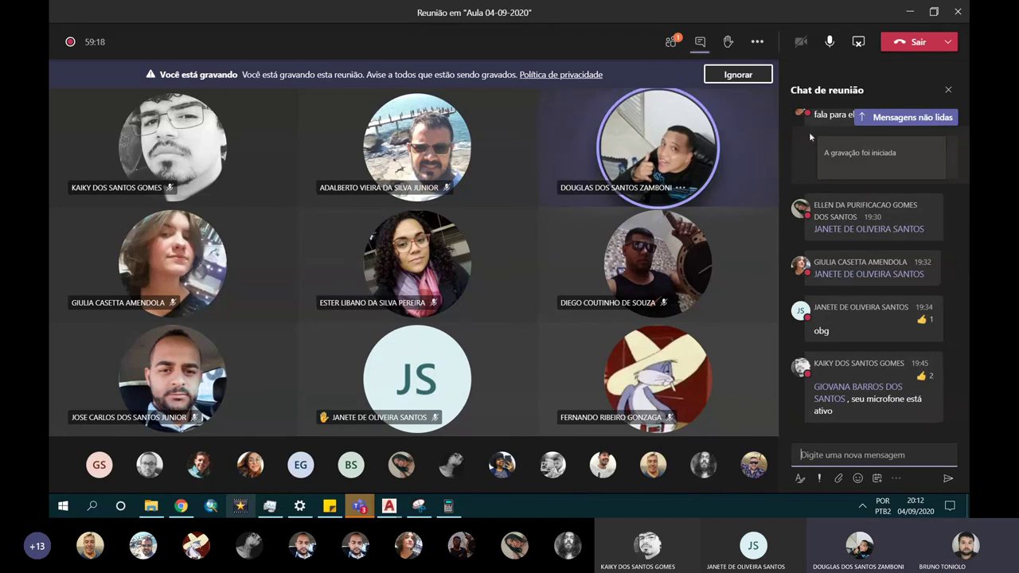
pyautogui.scroll(3, 914, 243)
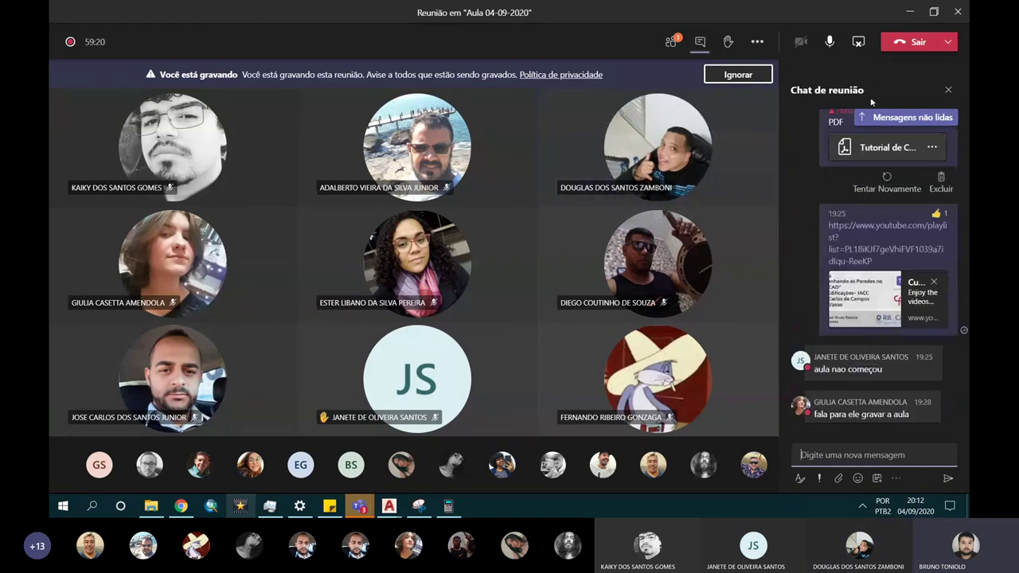
pyautogui.click(683, 42)
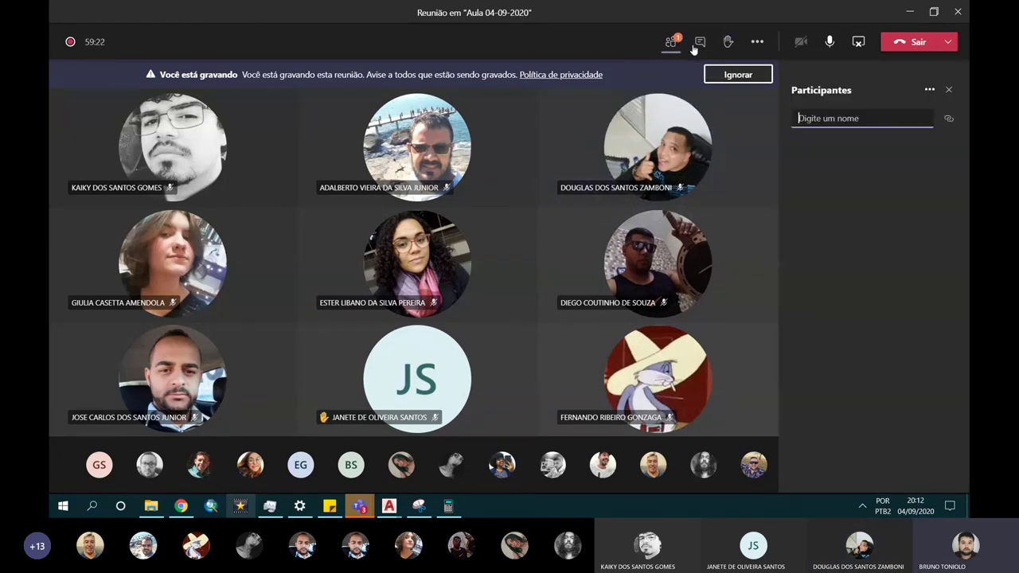
# Check the participants list options, then show the meeting's More actions menu.
pyautogui.click(921, 93)
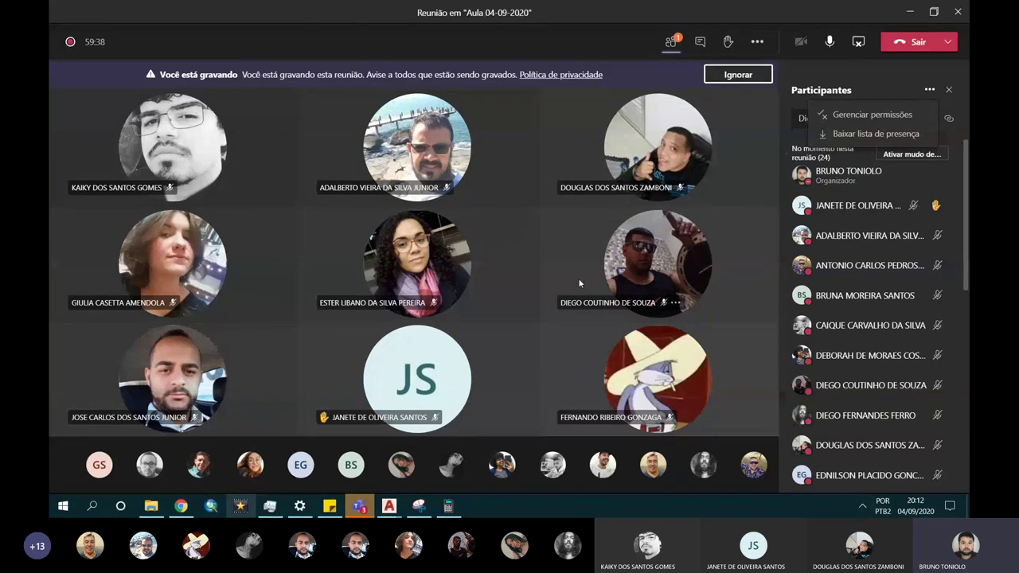
pyautogui.moveTo(670, 42)
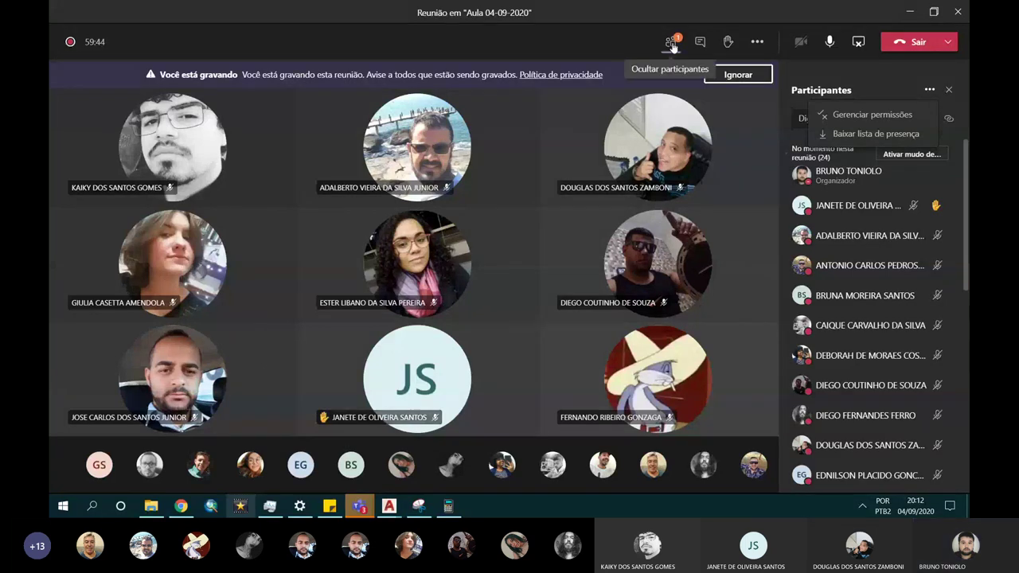
pyautogui.scroll(-3, 842, 200)
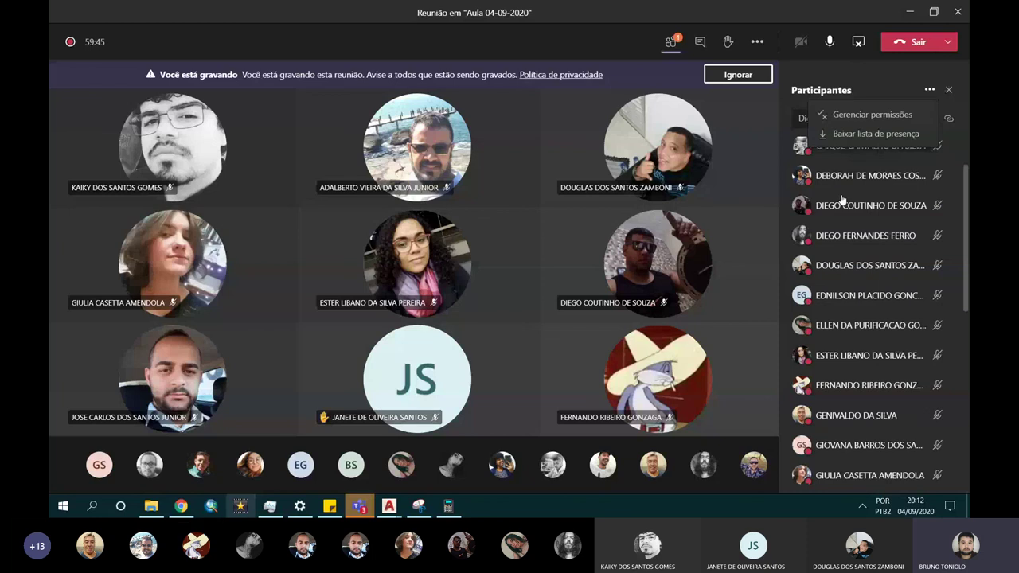
pyautogui.click(757, 43)
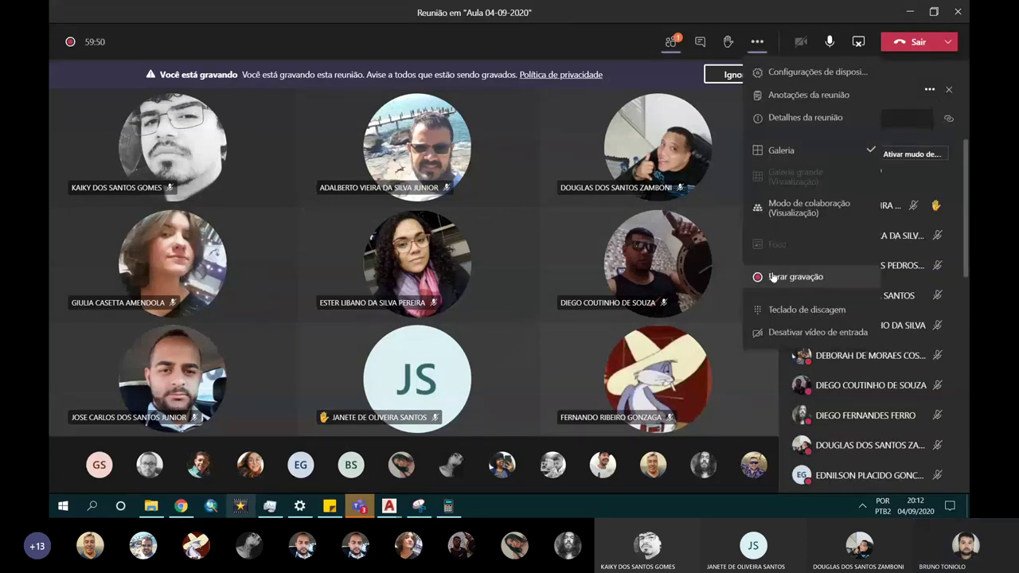